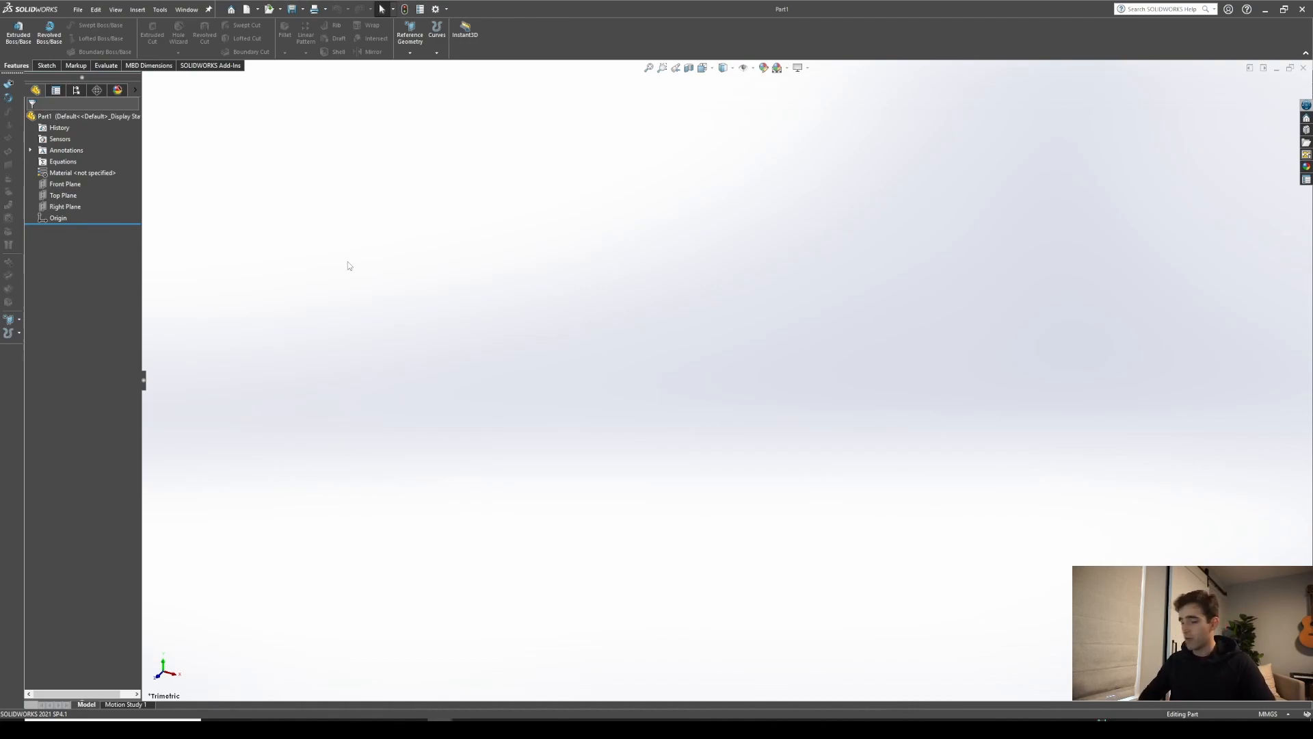
Start a sketch on the Top Plane and draw a circle centred on the origin
click(53, 195)
click(62, 180)
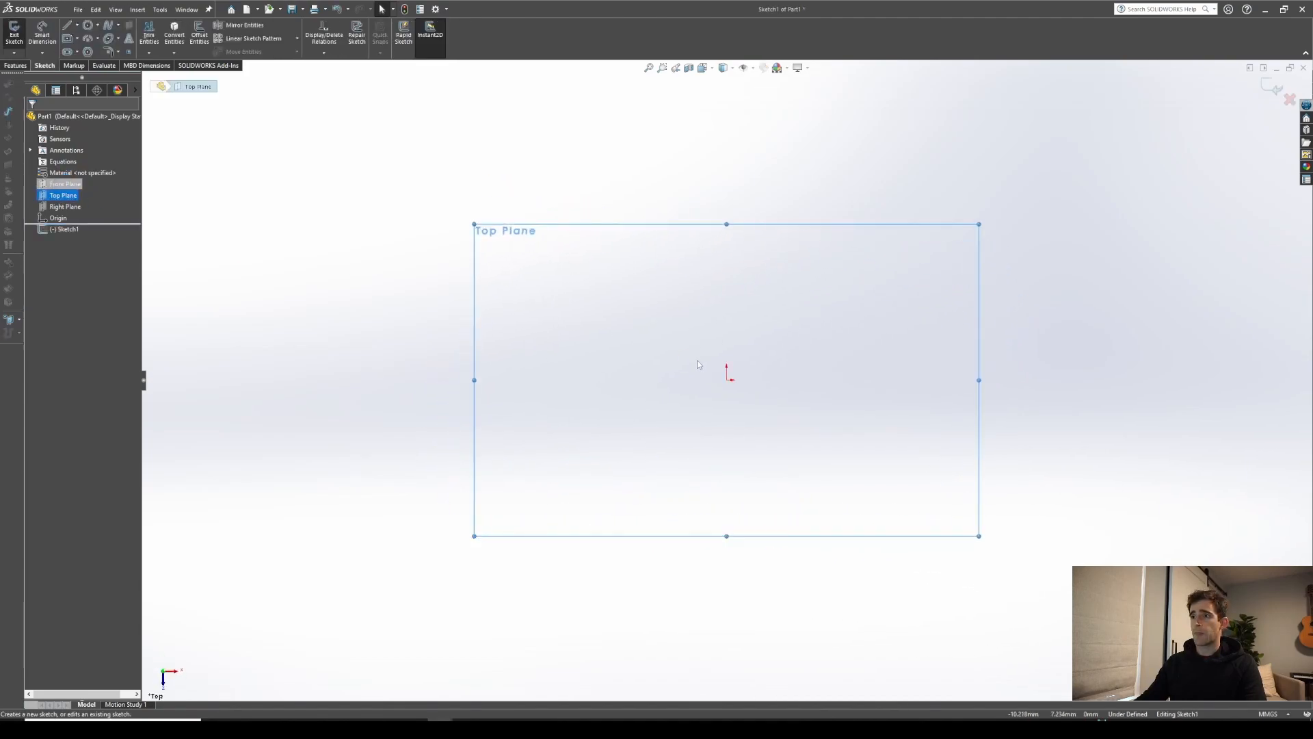
click(88, 27)
scroll(818, 390, up, 1)
scroll(811, 393, down, 4)
click(645, 374)
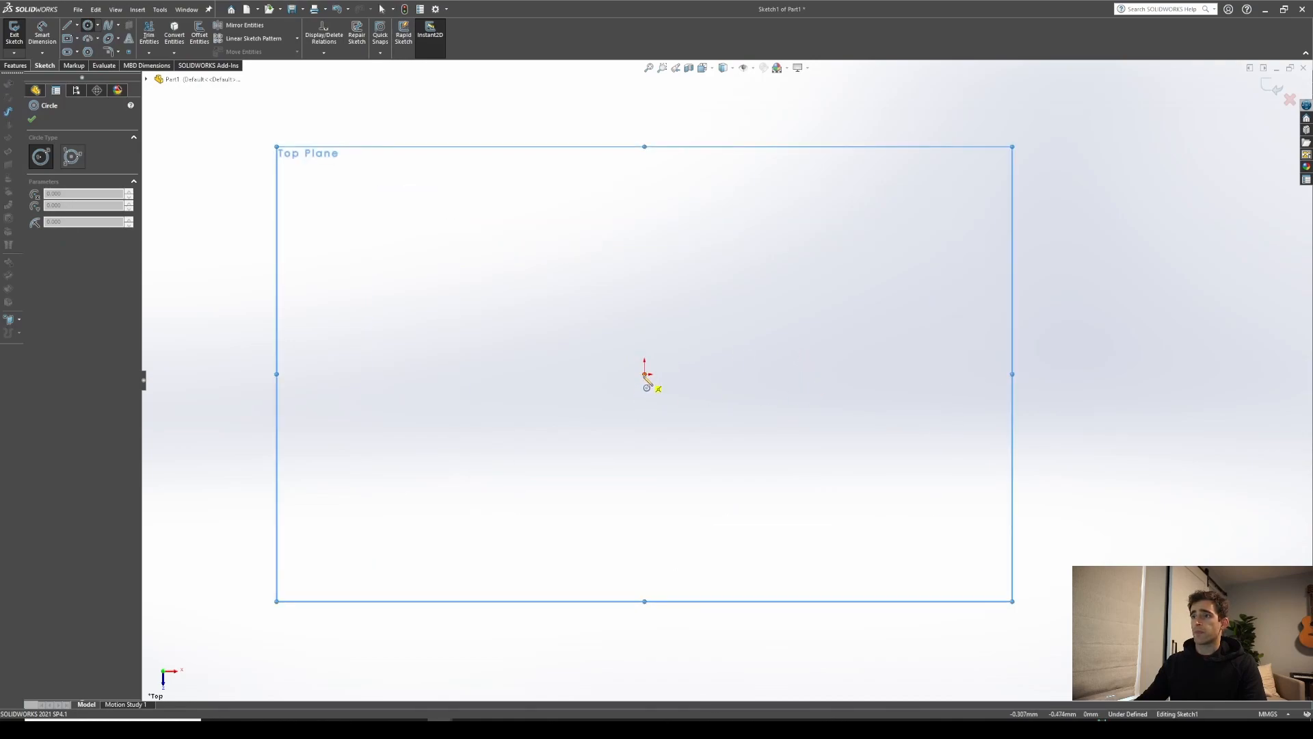
click(678, 424)
Dimension the circle with a diameter of 4 mm
right_drag(692, 442, 692, 297)
click(686, 331)
click(742, 338)
text(4)
key(Return)
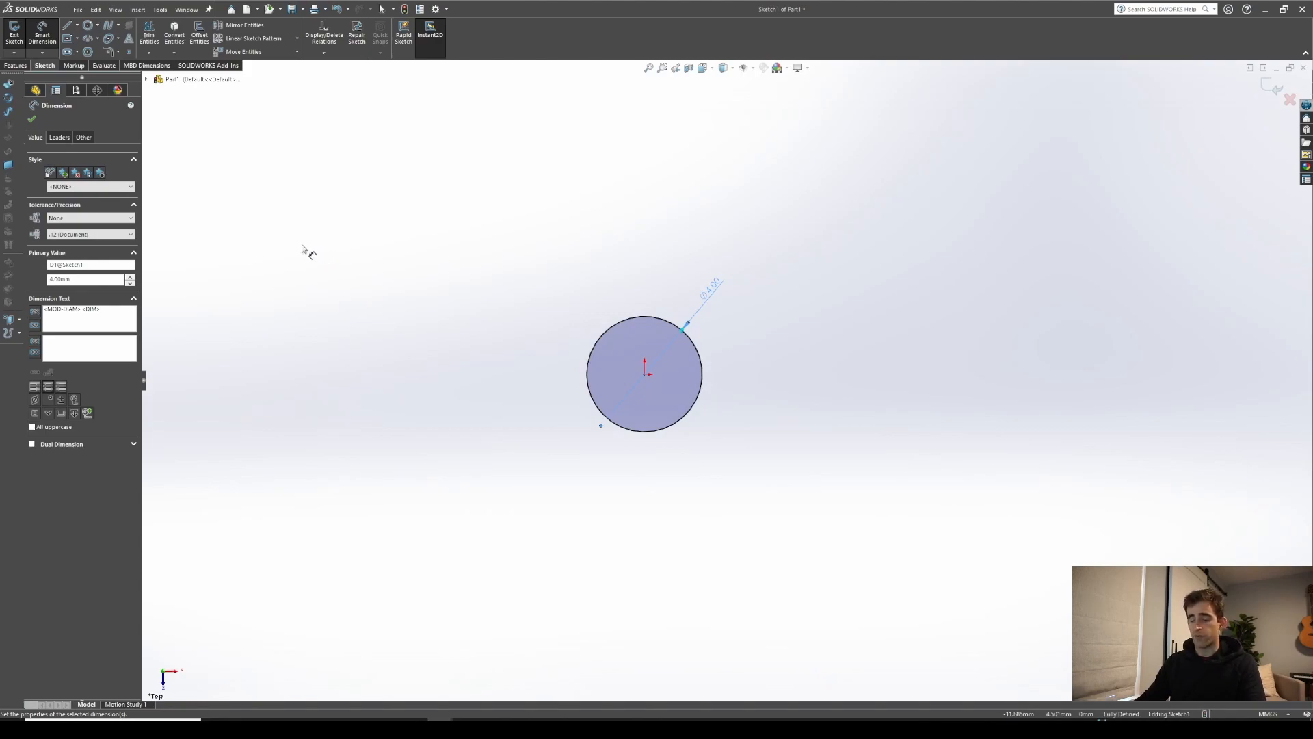
click(32, 120)
Extrude the circle as a 10 mm blind boss in the reversed direction, downward from the Top Plane
click(15, 65)
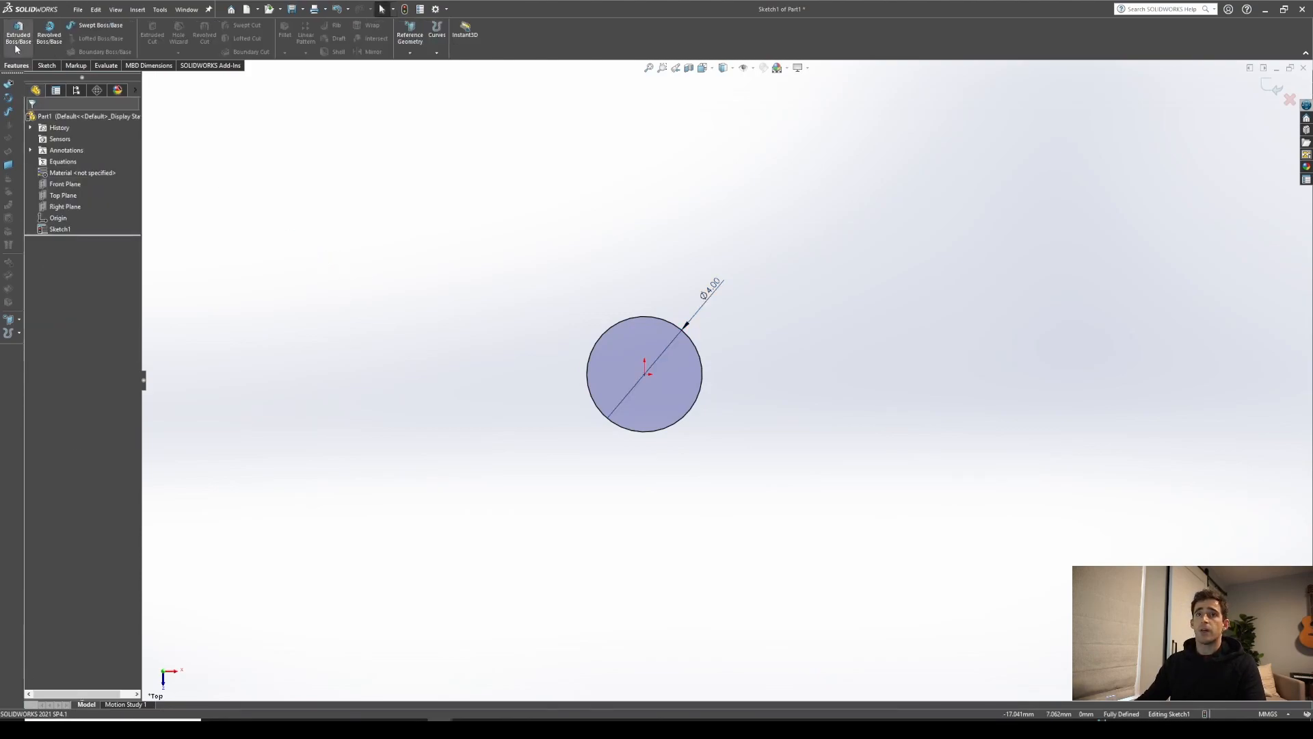
click(19, 33)
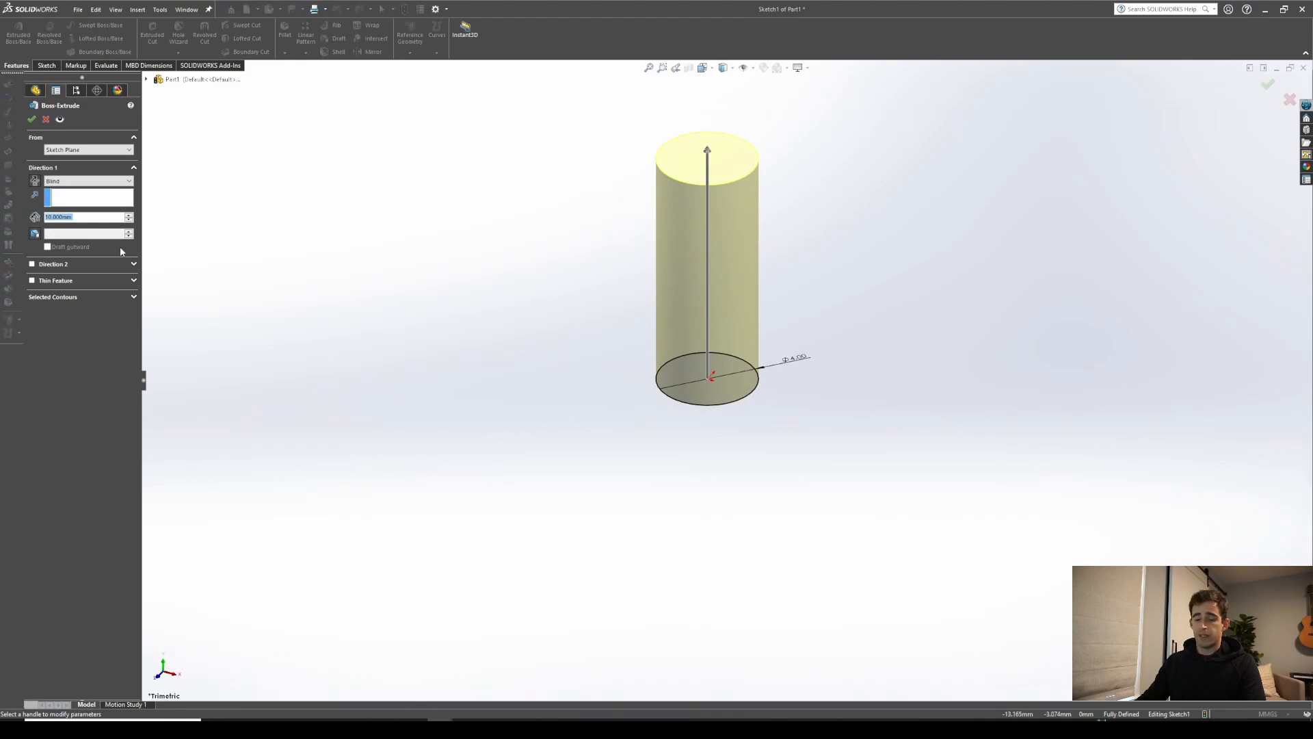
click(35, 180)
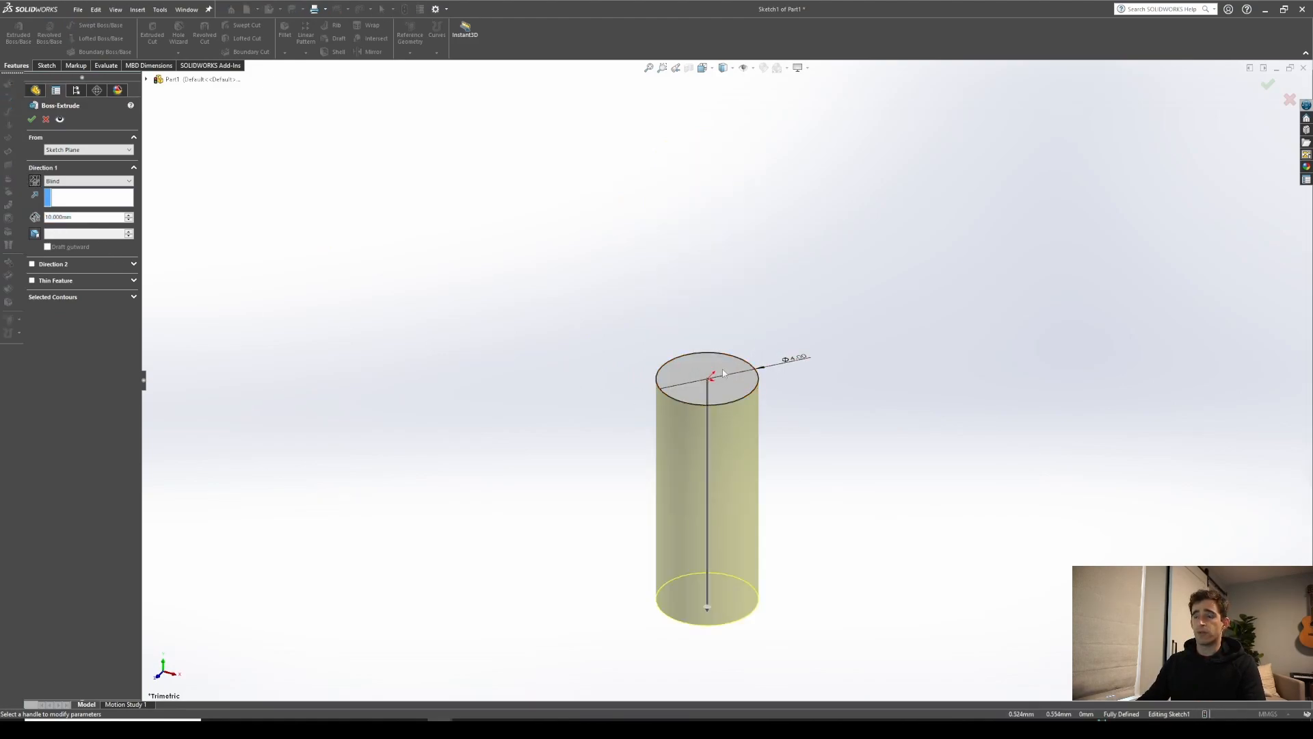
click(31, 120)
Start a sketch on the Front Plane and draw a vertical centerline about 4 mm long upward from the origin
scroll(827, 479, down, 2)
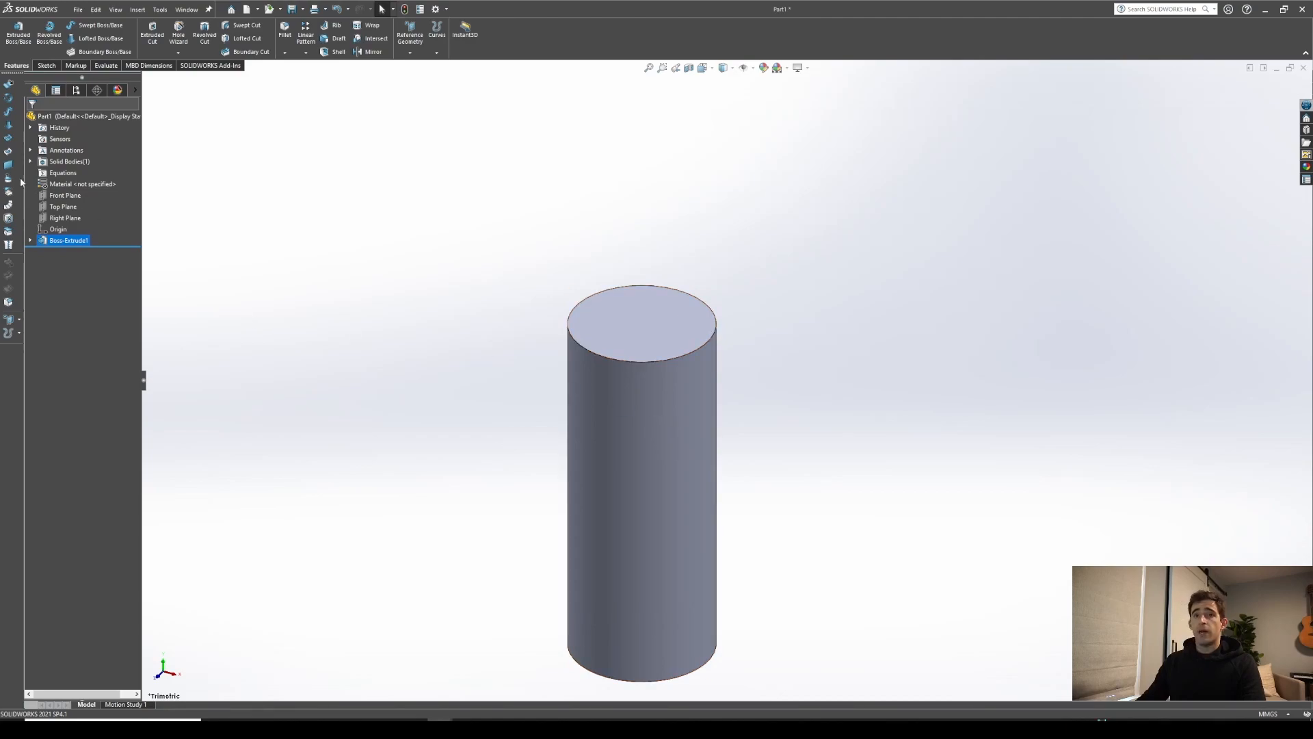
click(57, 196)
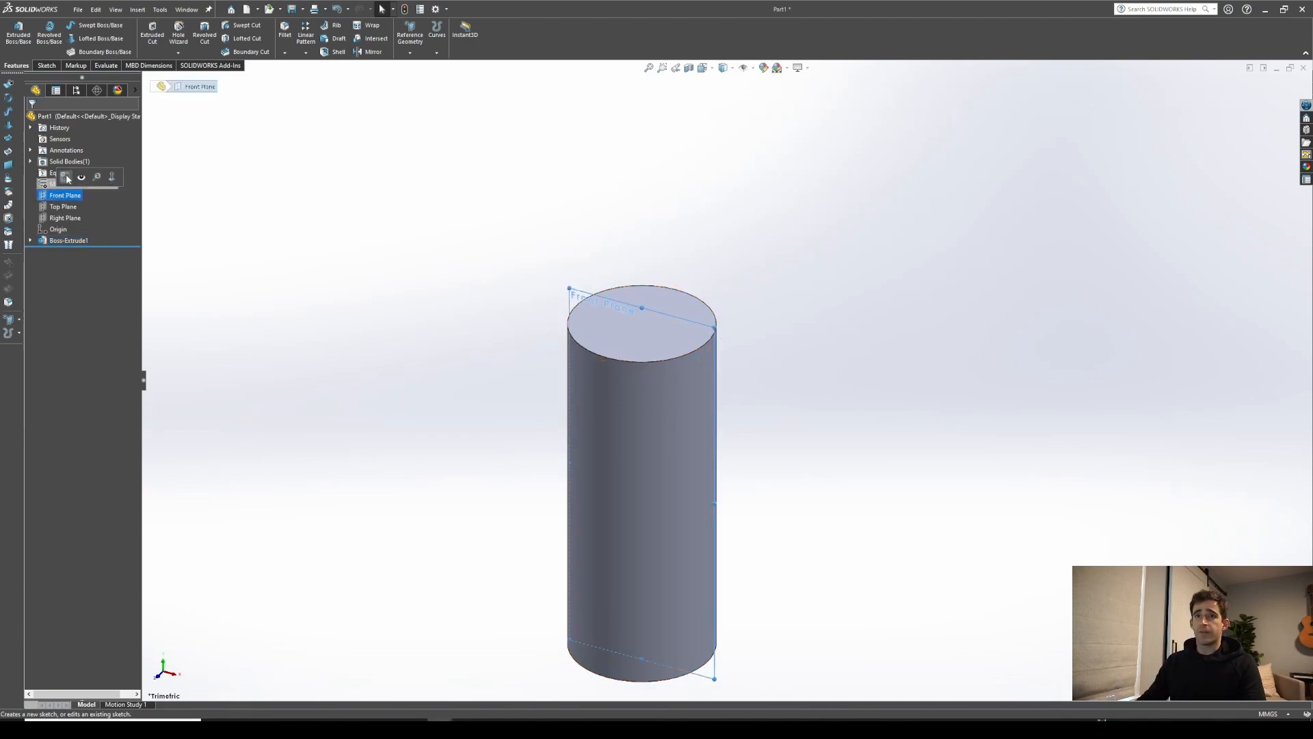
click(69, 179)
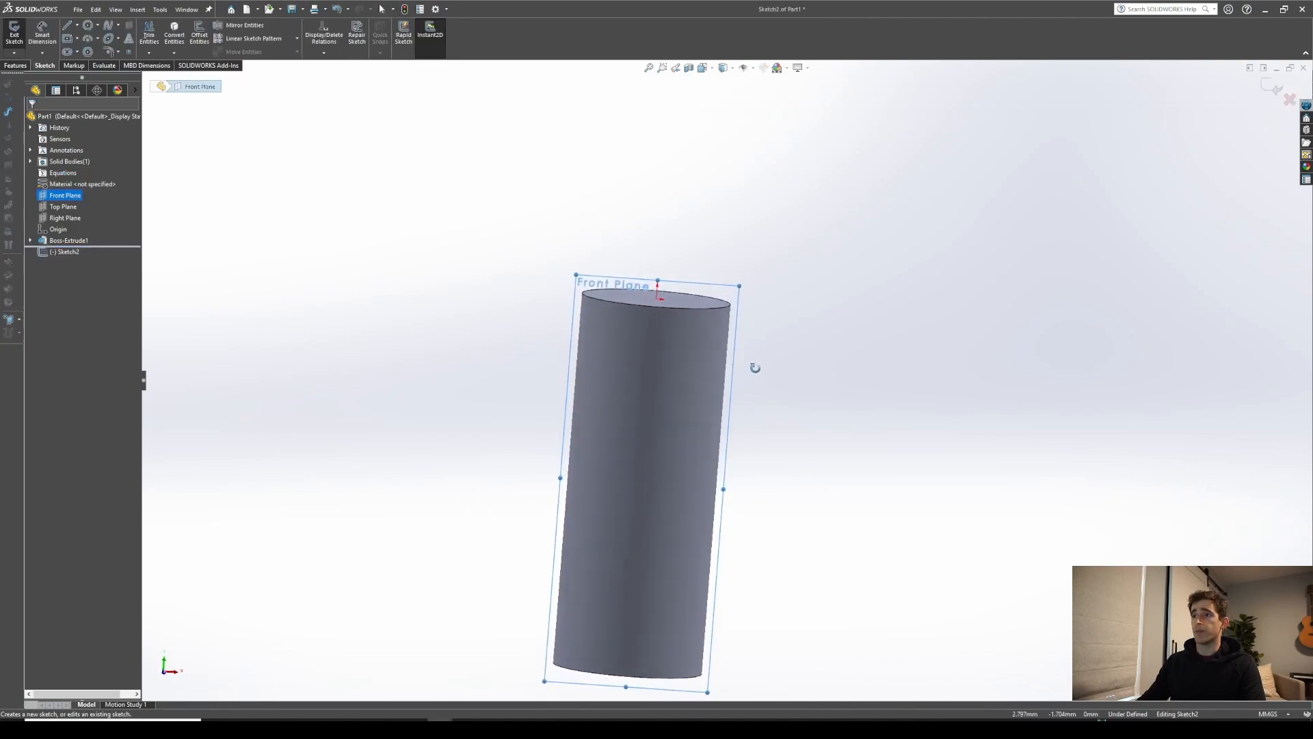
click(77, 26)
click(82, 56)
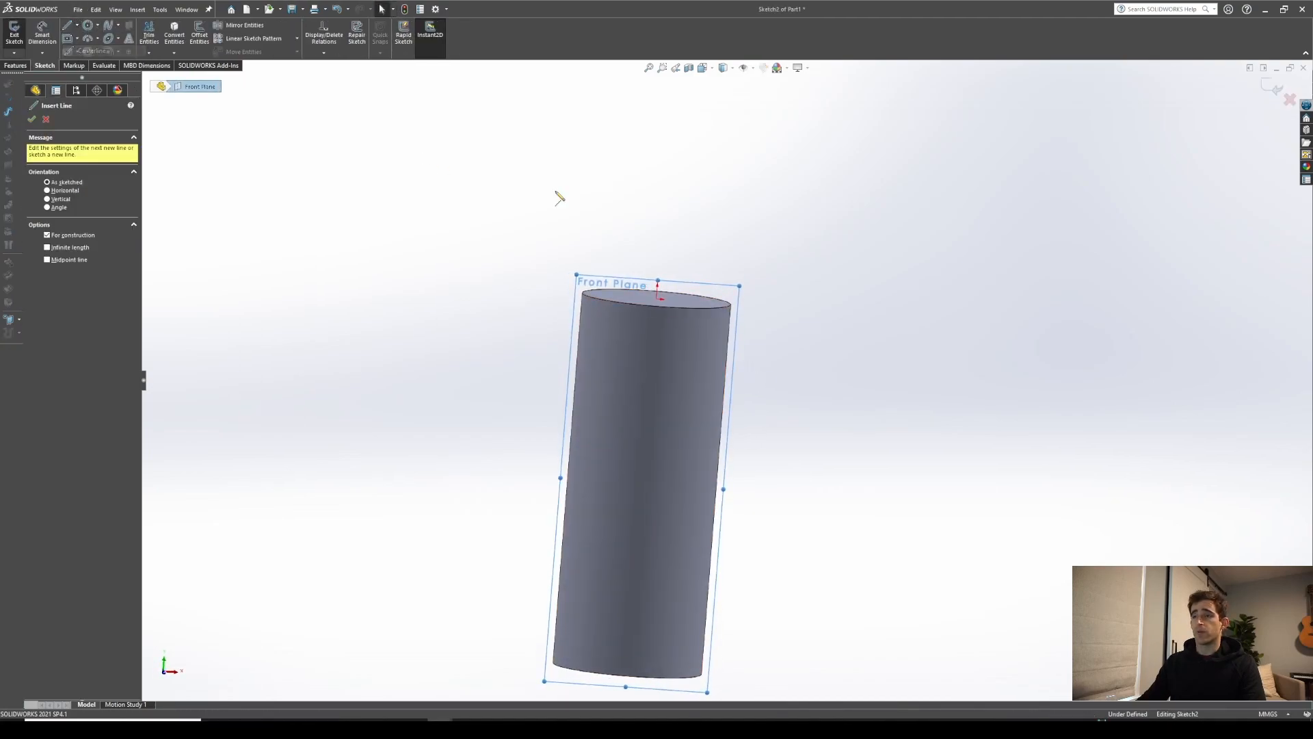
click(658, 299)
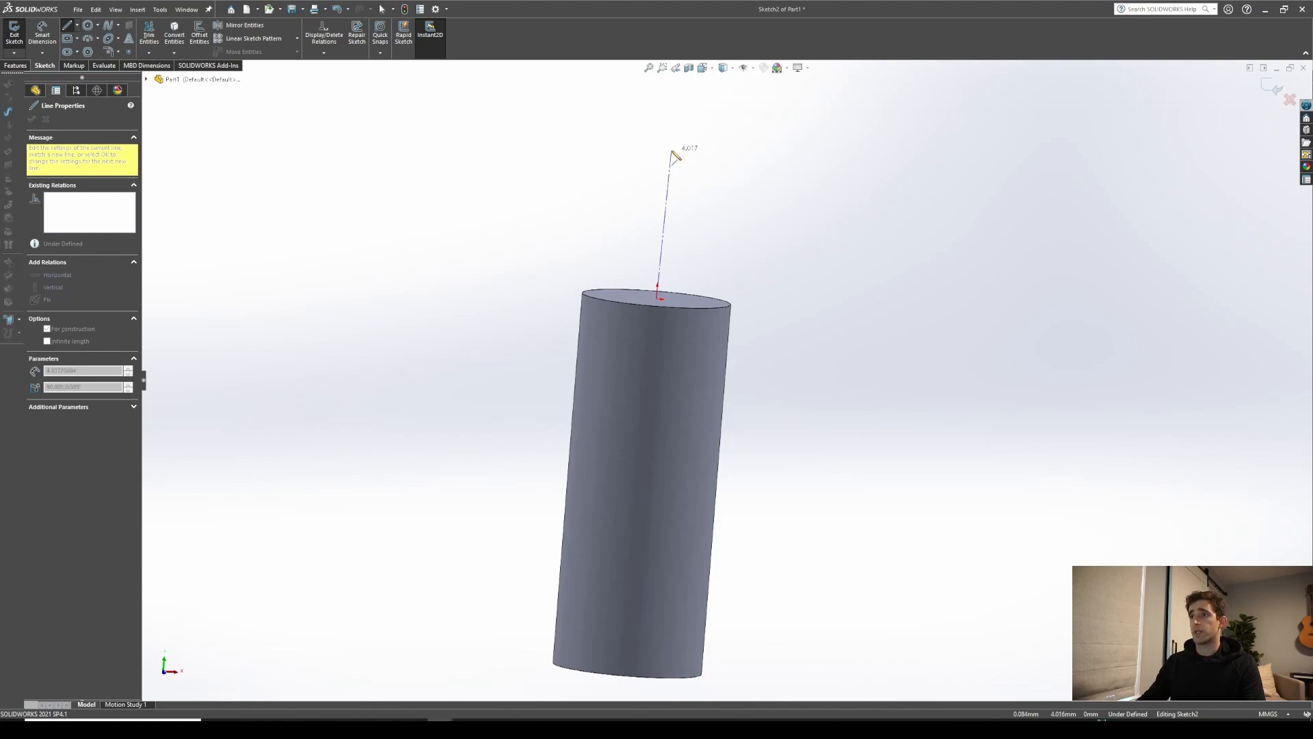
click(669, 152)
key(Escape)
Sketch a horizontal line about 3.8 mm long from the origin past the cylinder's edge, and a vertical line about 1 mm up from its end
middle_drag(715, 308, 698, 275)
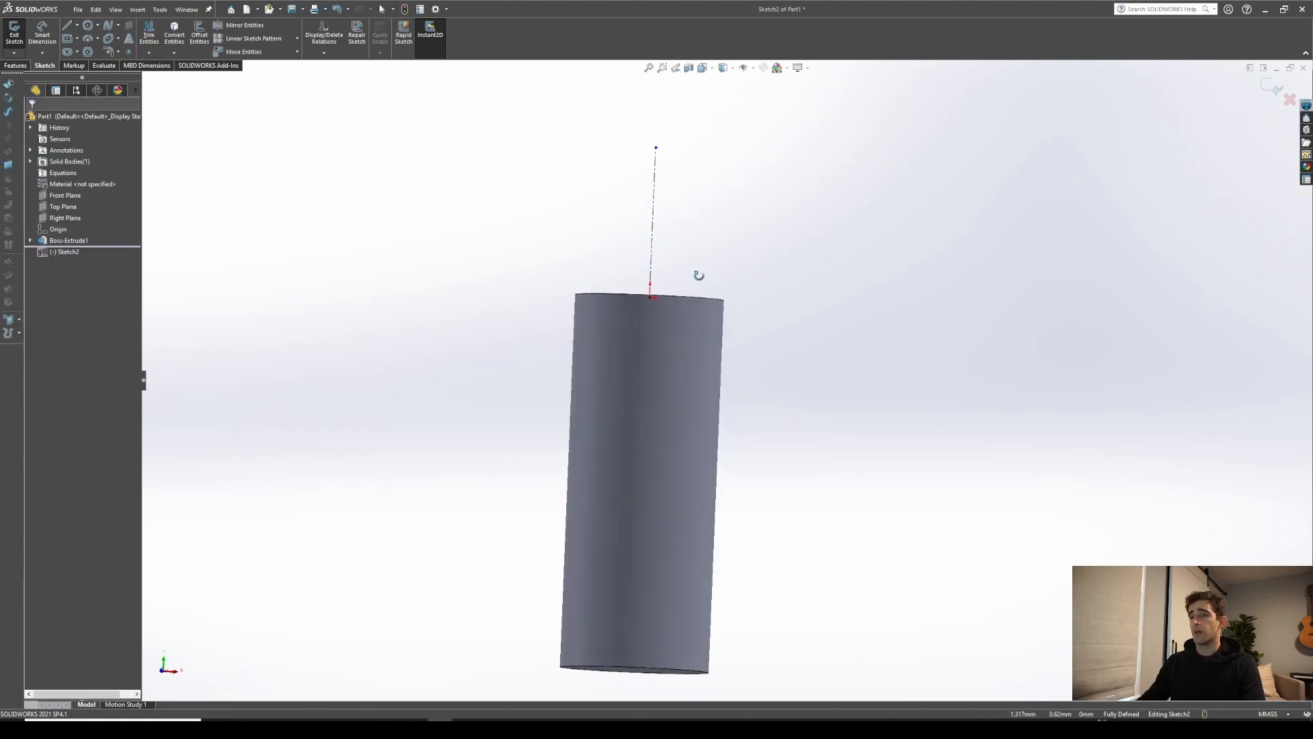
click(67, 25)
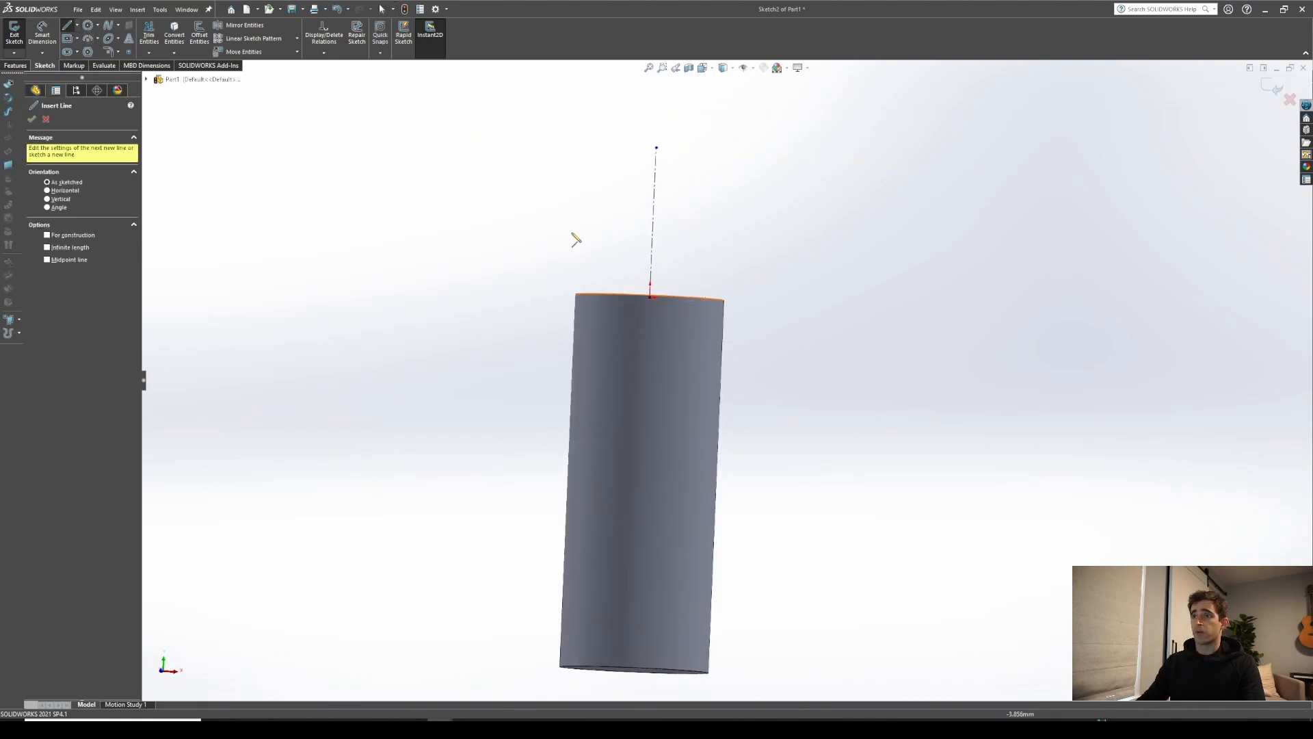
click(665, 310)
click(788, 301)
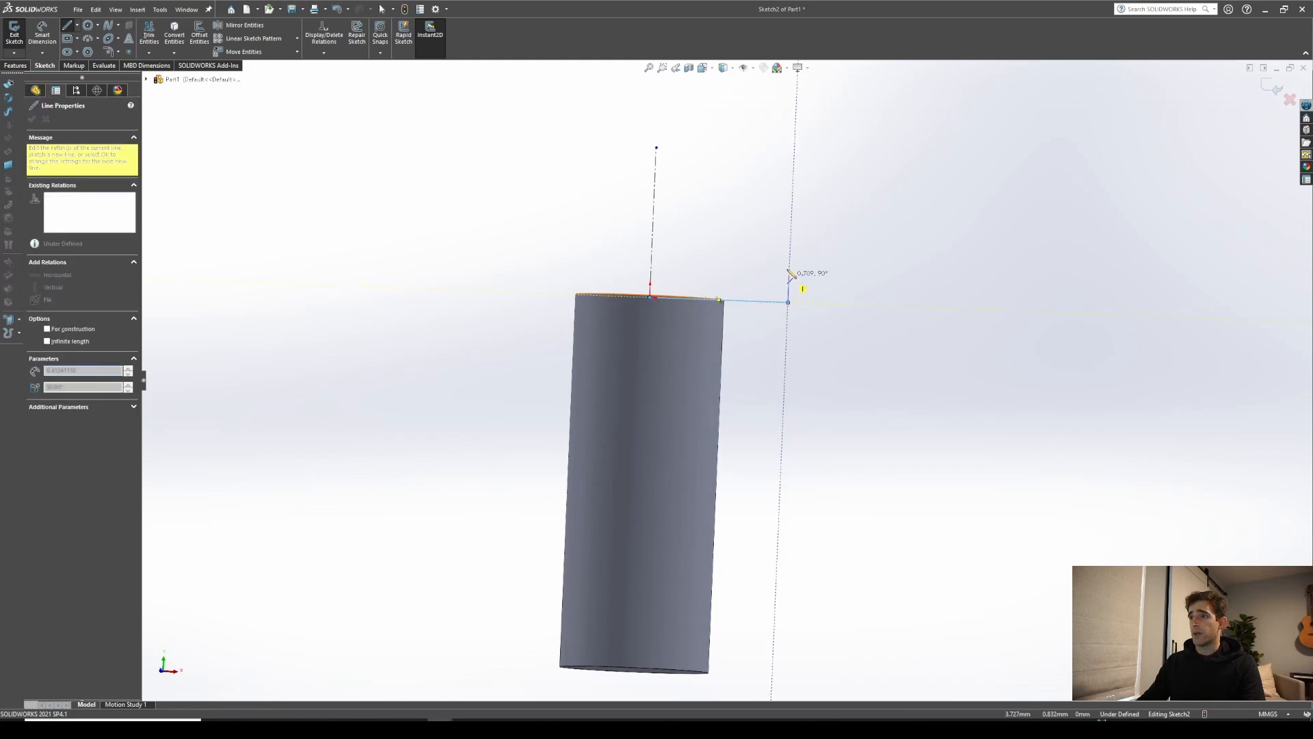
click(791, 266)
key(Escape)
key(Escape)
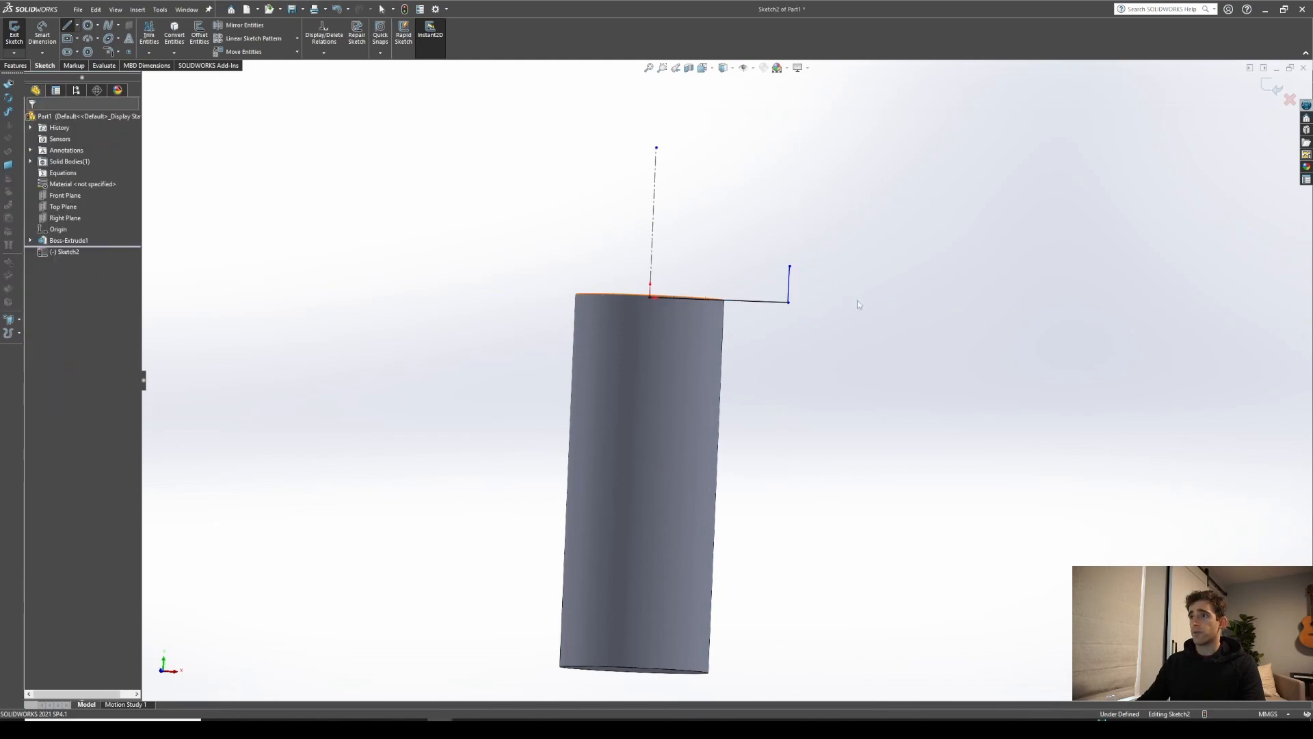
Sketch a solid vertical line about 2.5 mm long from the origin up along the centerline
click(67, 26)
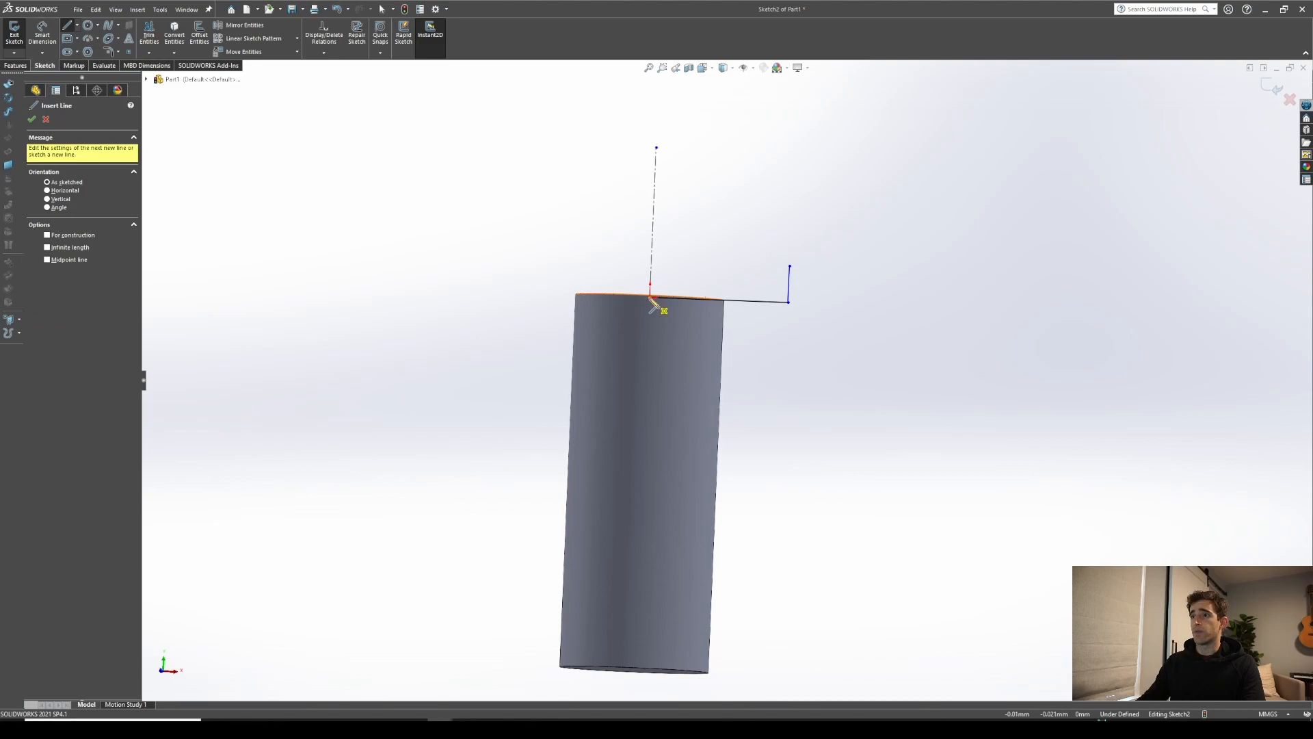
click(650, 297)
click(654, 203)
key(Escape)
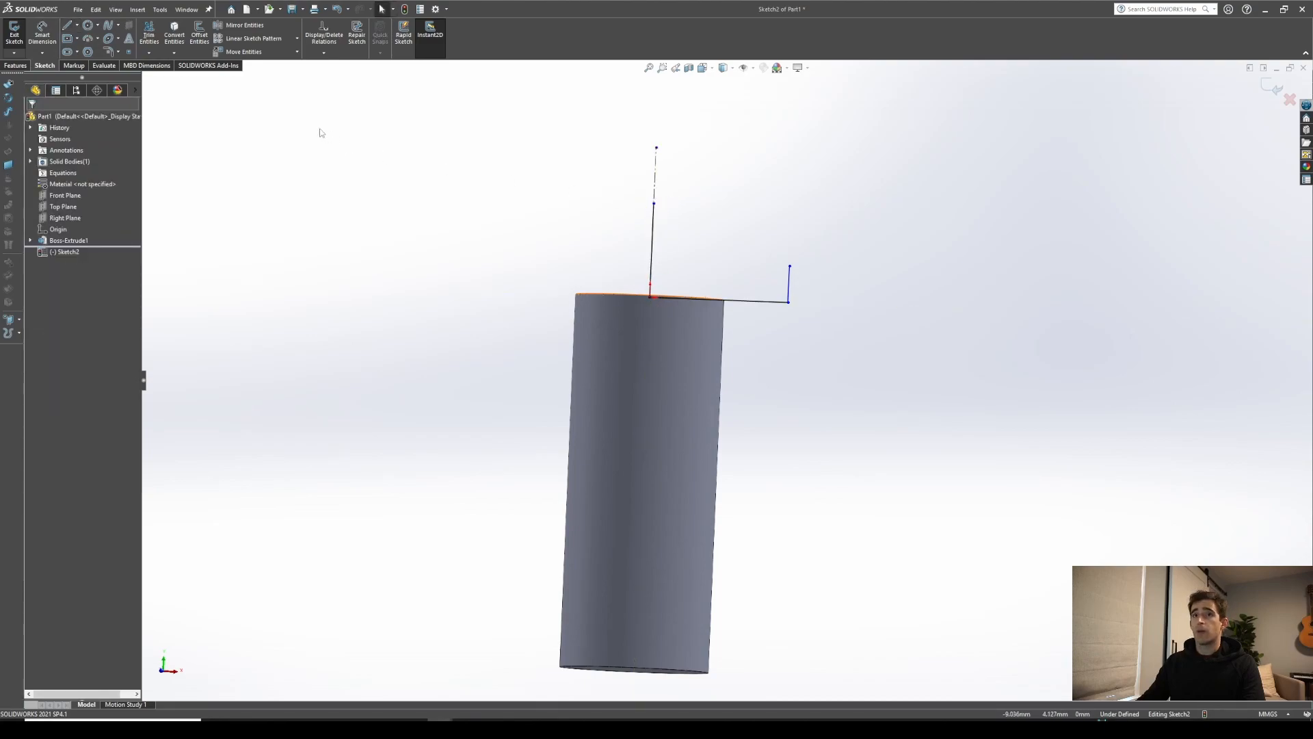
Close the profile with an outward-bulging 3-point arc of about 5.5 mm radius between the upper ends of the two vertical lines
click(88, 41)
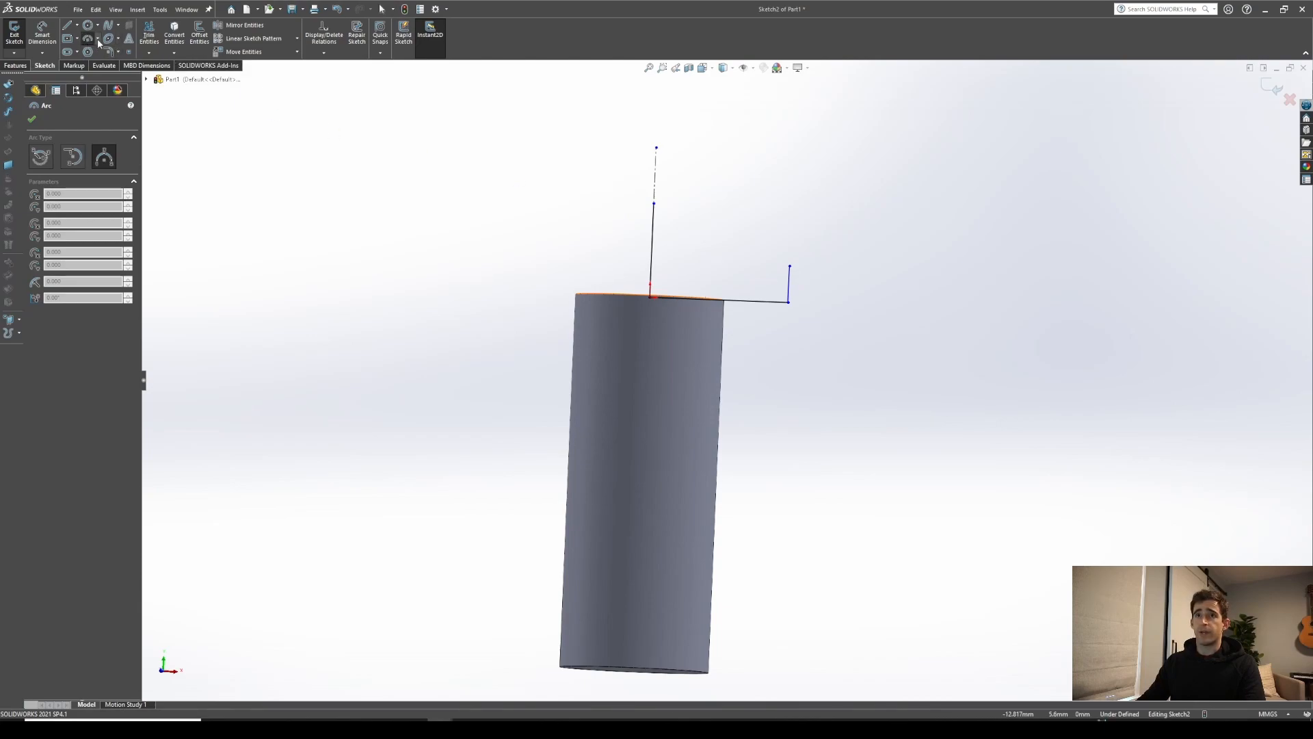
click(789, 266)
click(654, 206)
click(721, 221)
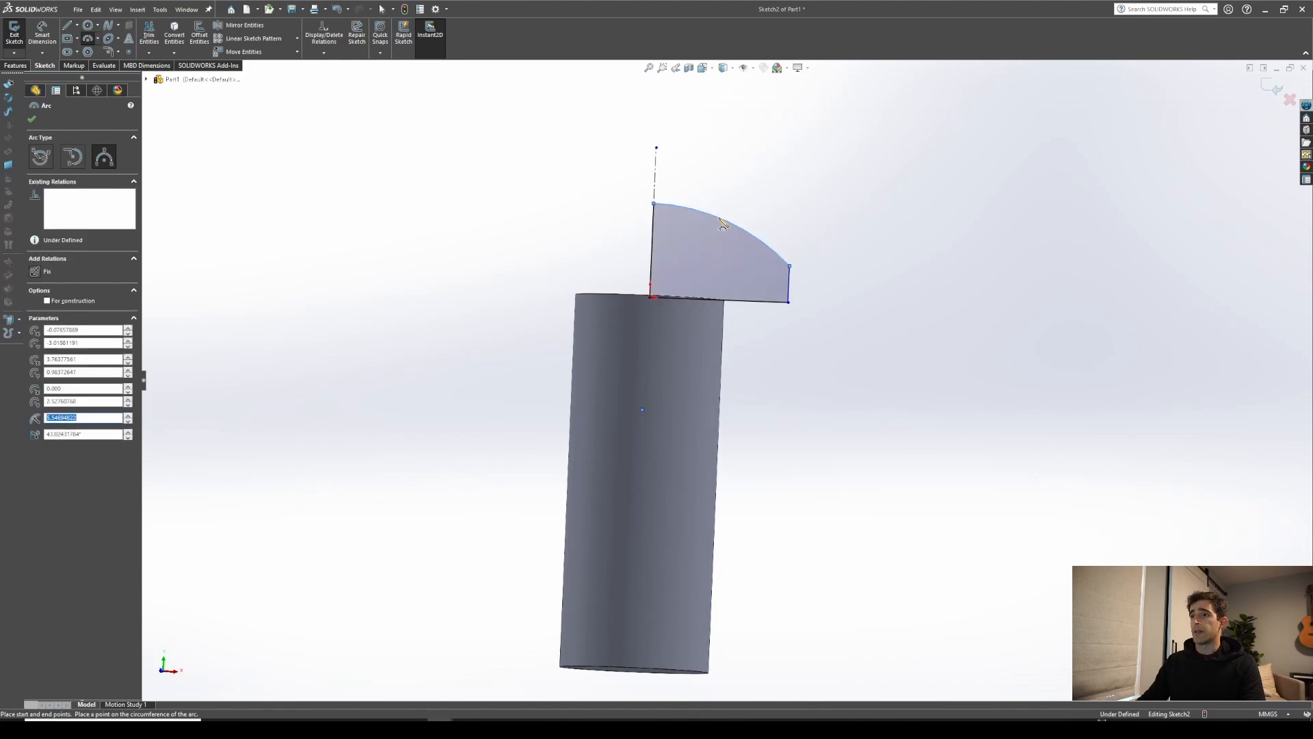
key(Escape)
Sketch a horizontal construction line about 2.6 mm long outward from the arc's upper end and make the arc tangent to it
click(75, 28)
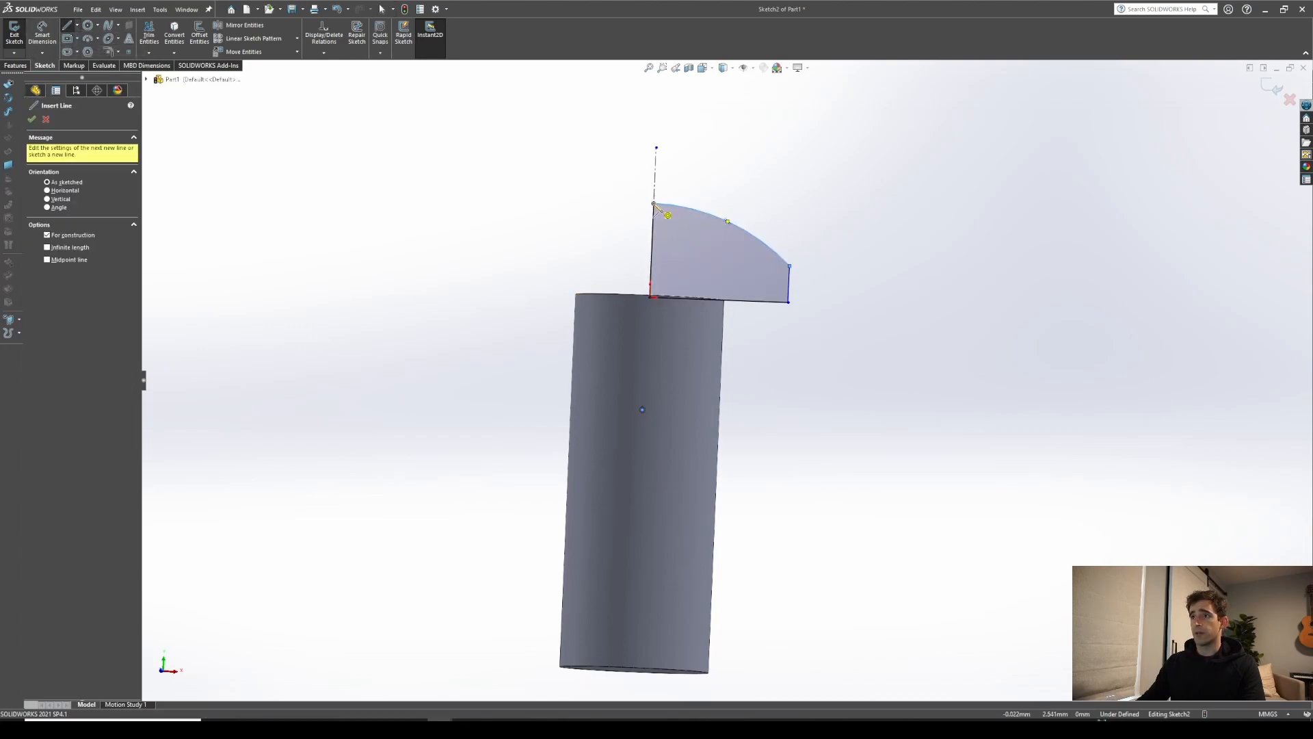
click(654, 204)
key(Escape)
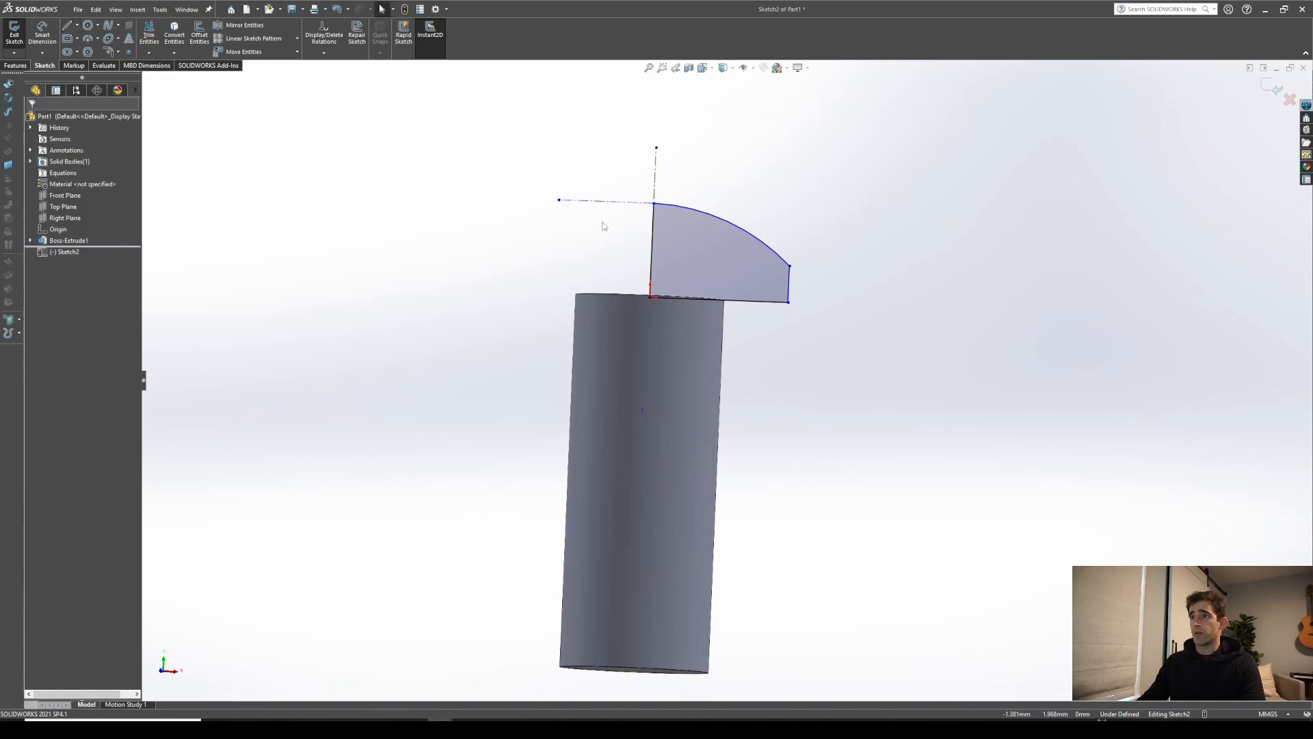
click(605, 204)
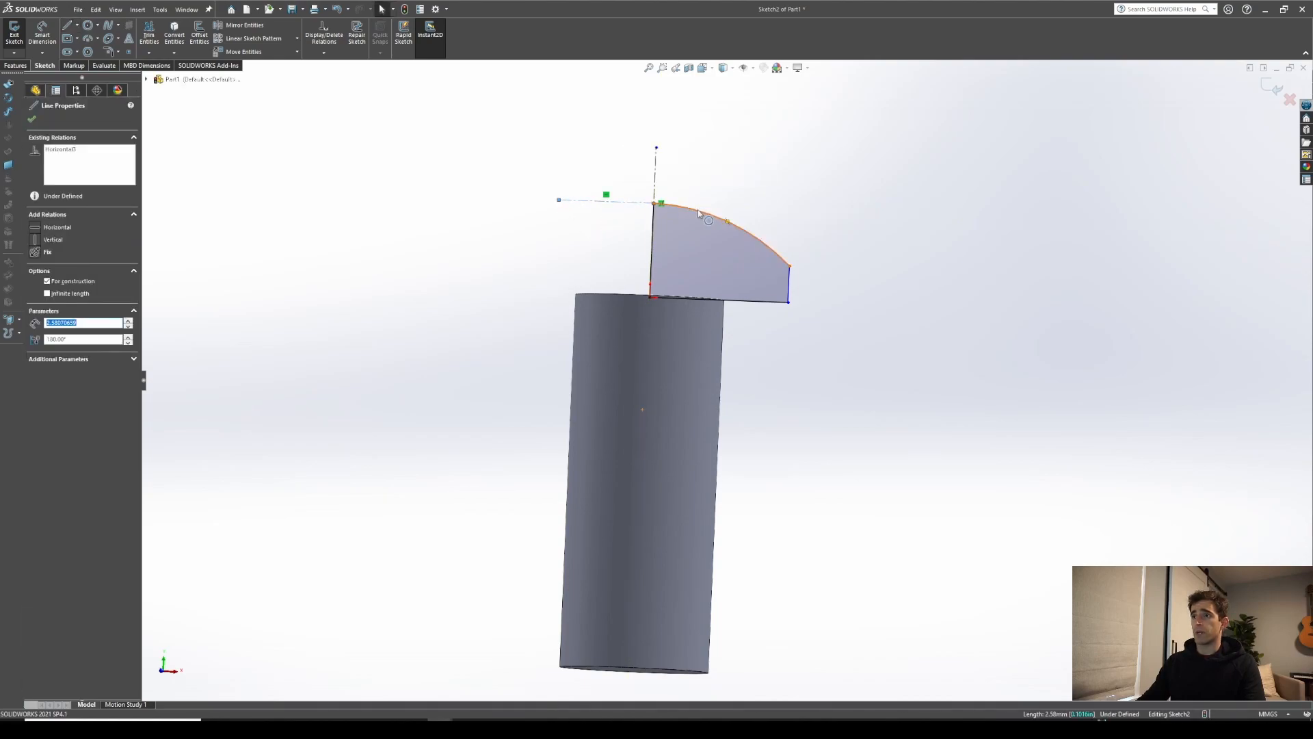
ctrl+click(698, 211)
click(36, 286)
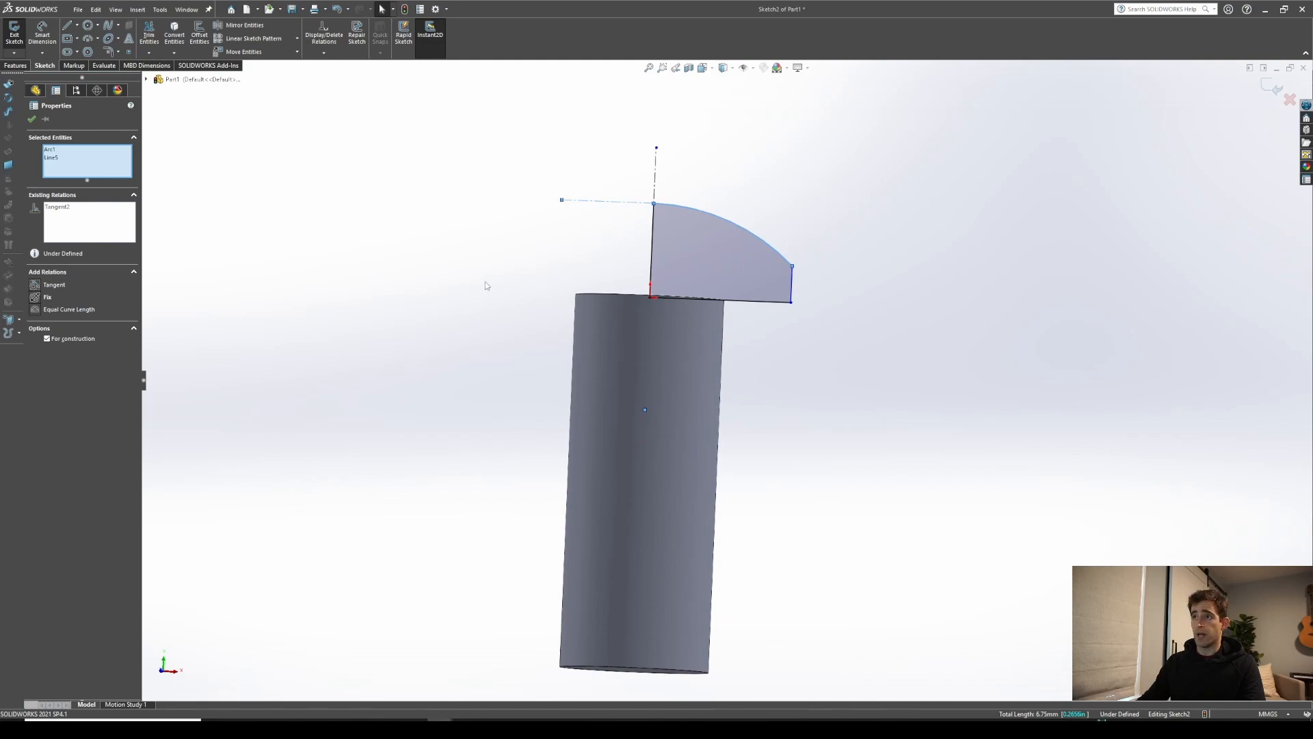
click(474, 282)
Dimension the profile's vertical line on the centerline to 3.2 mm
middle_drag(490, 231, 513, 254)
scroll(513, 254, up, 1)
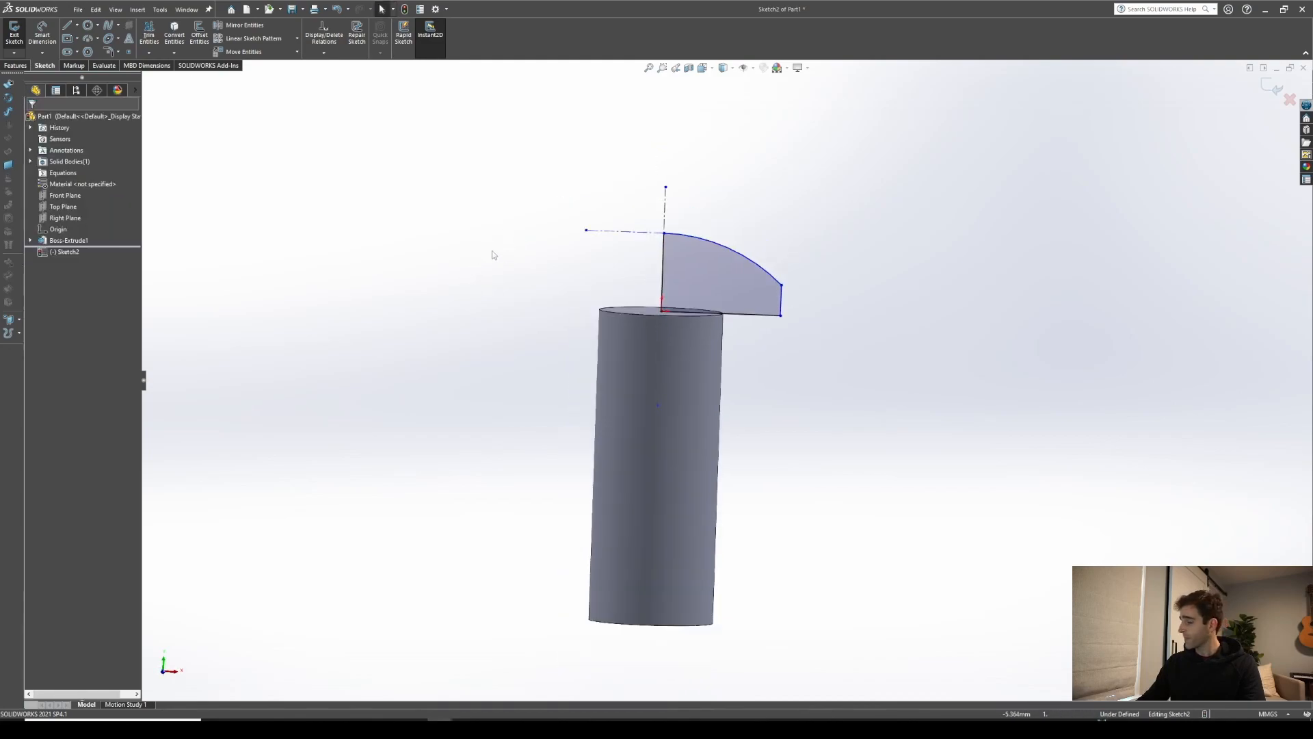
right_drag(498, 254, 510, 215)
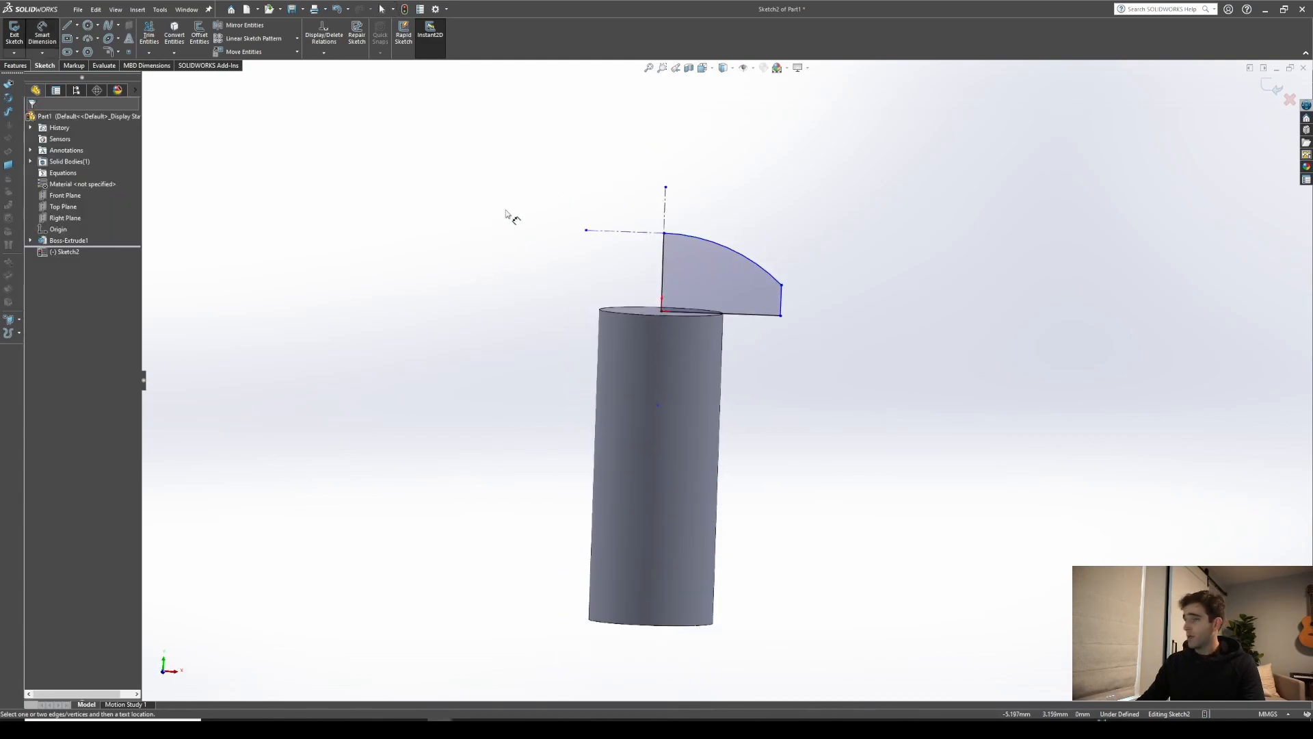
click(663, 270)
click(520, 265)
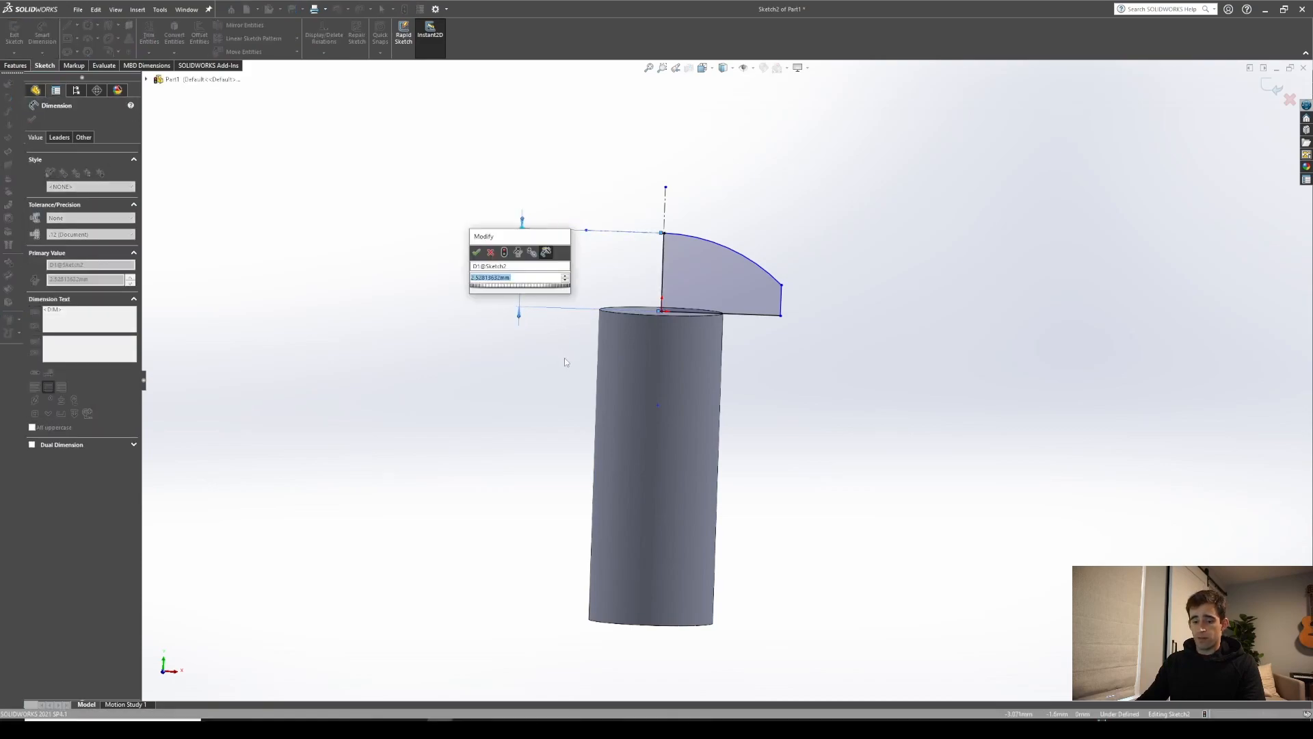
text(3.2)
key(Return)
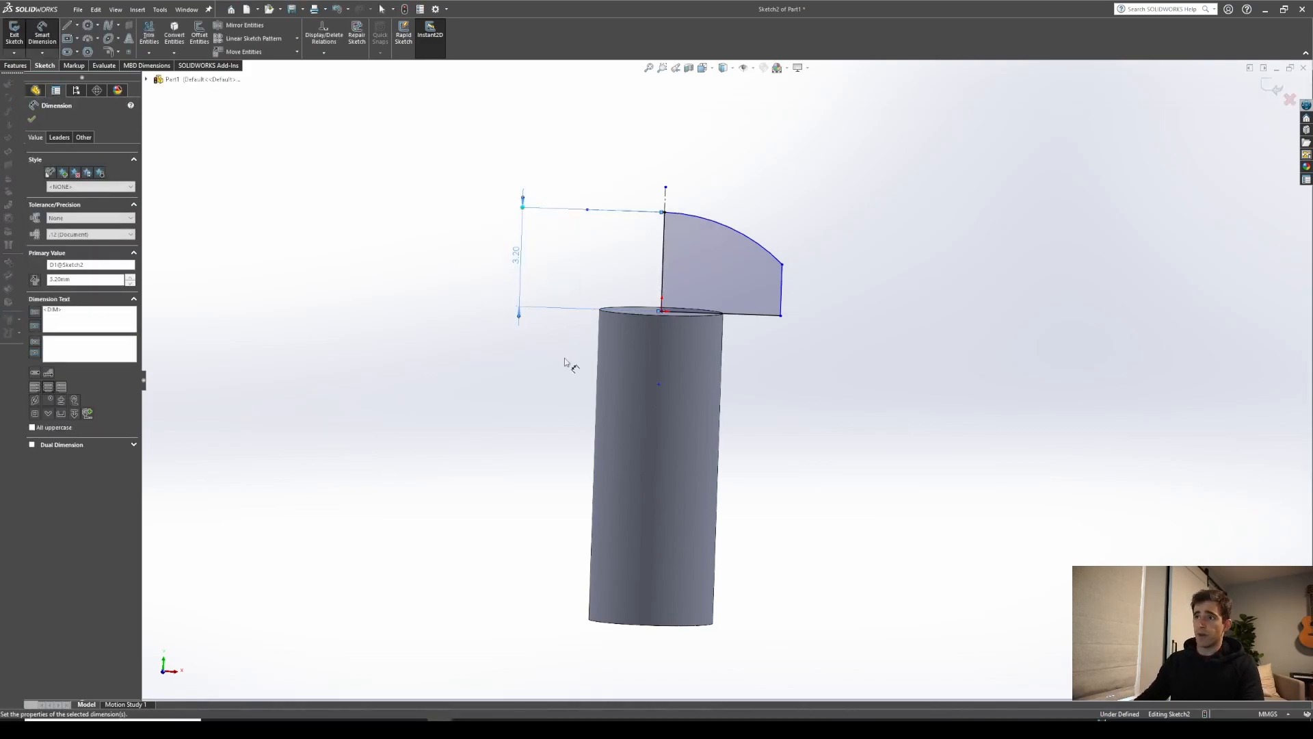
Dimension the profile's short outer vertical line to 1.7 mm and its horizontal base line to 4 mm
click(784, 294)
click(844, 293)
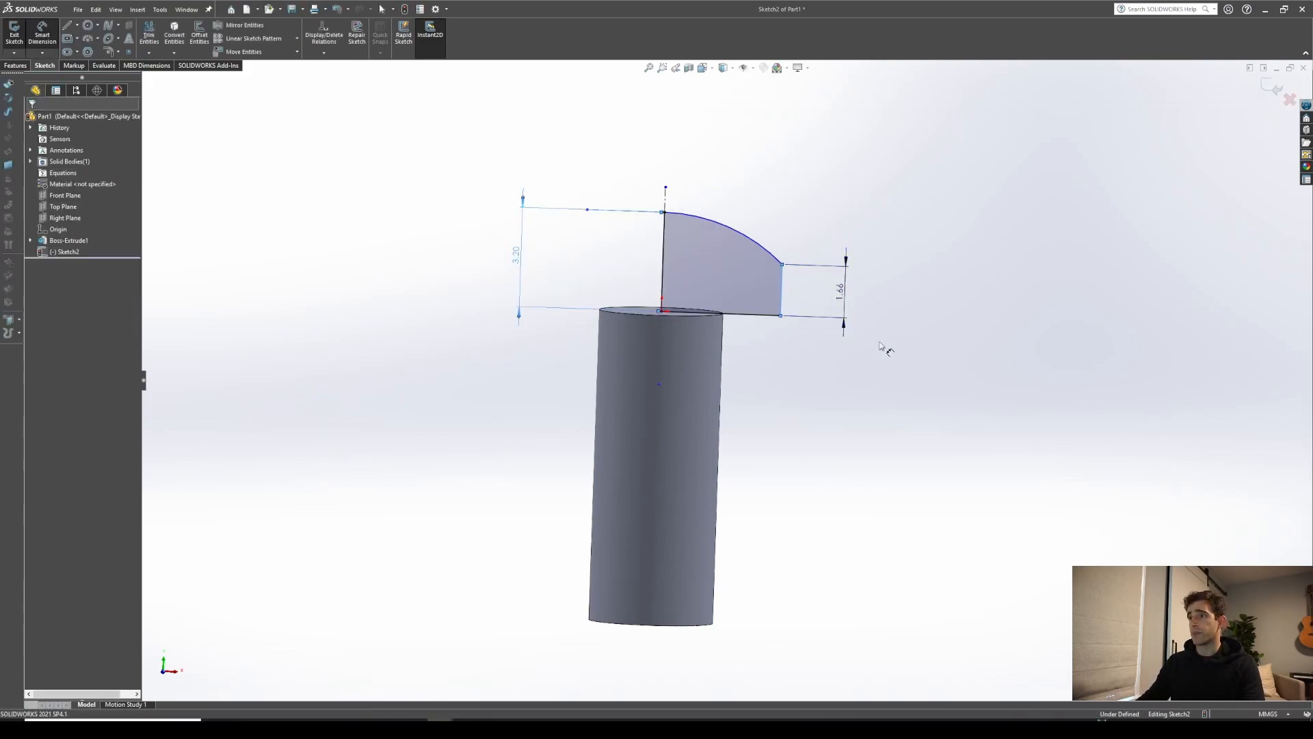
text(1.7)
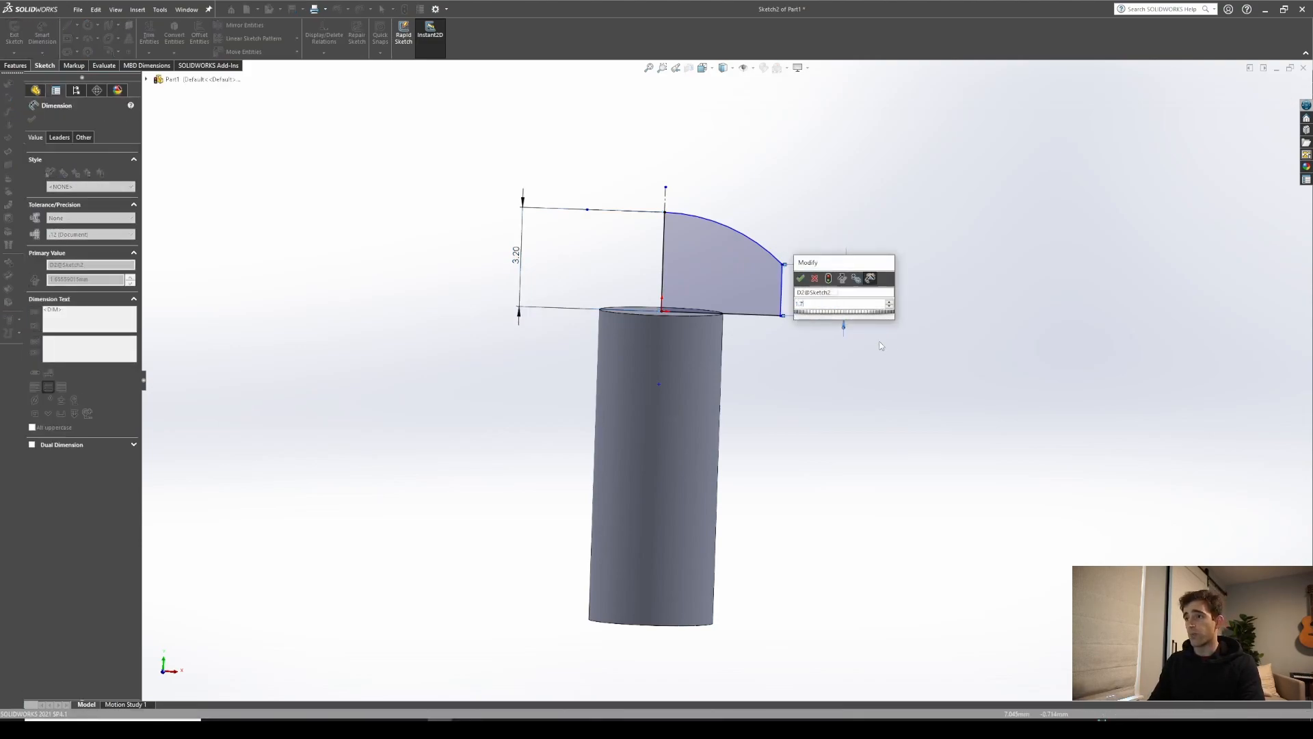
key(Return)
click(749, 316)
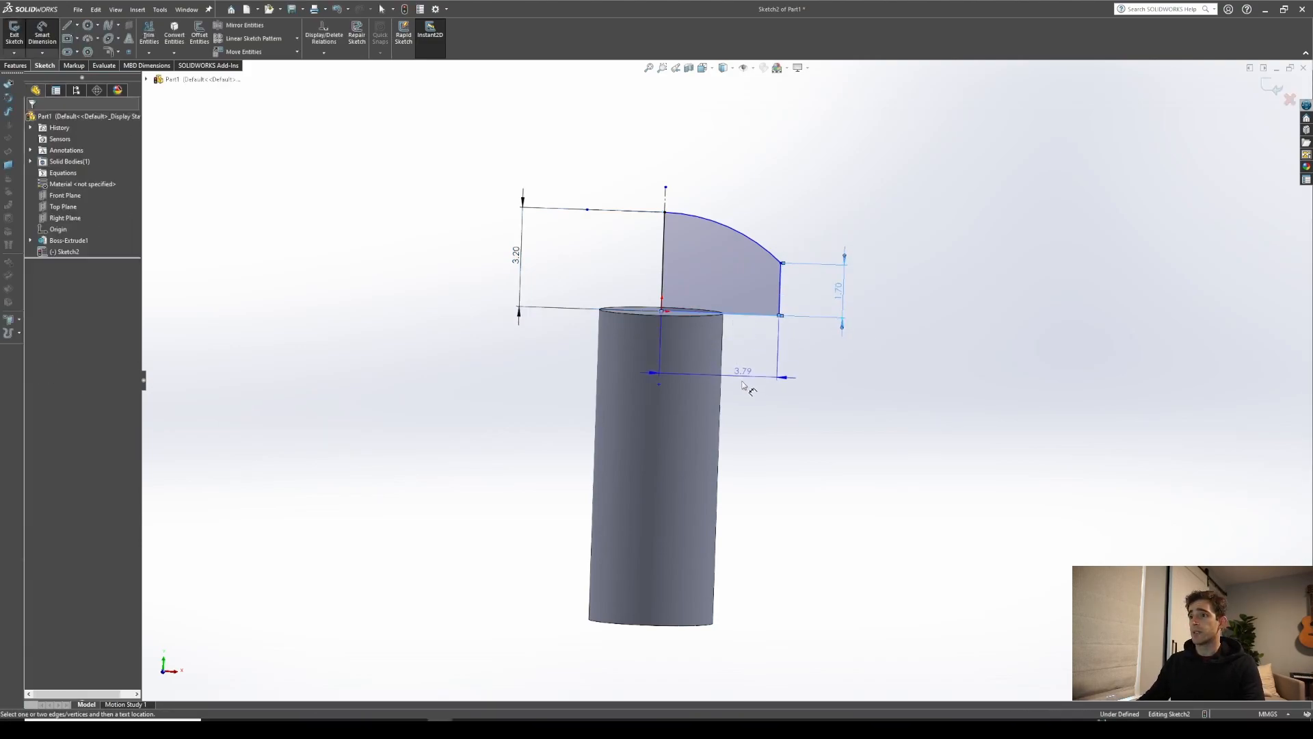
click(746, 387)
text(4)
key(Return)
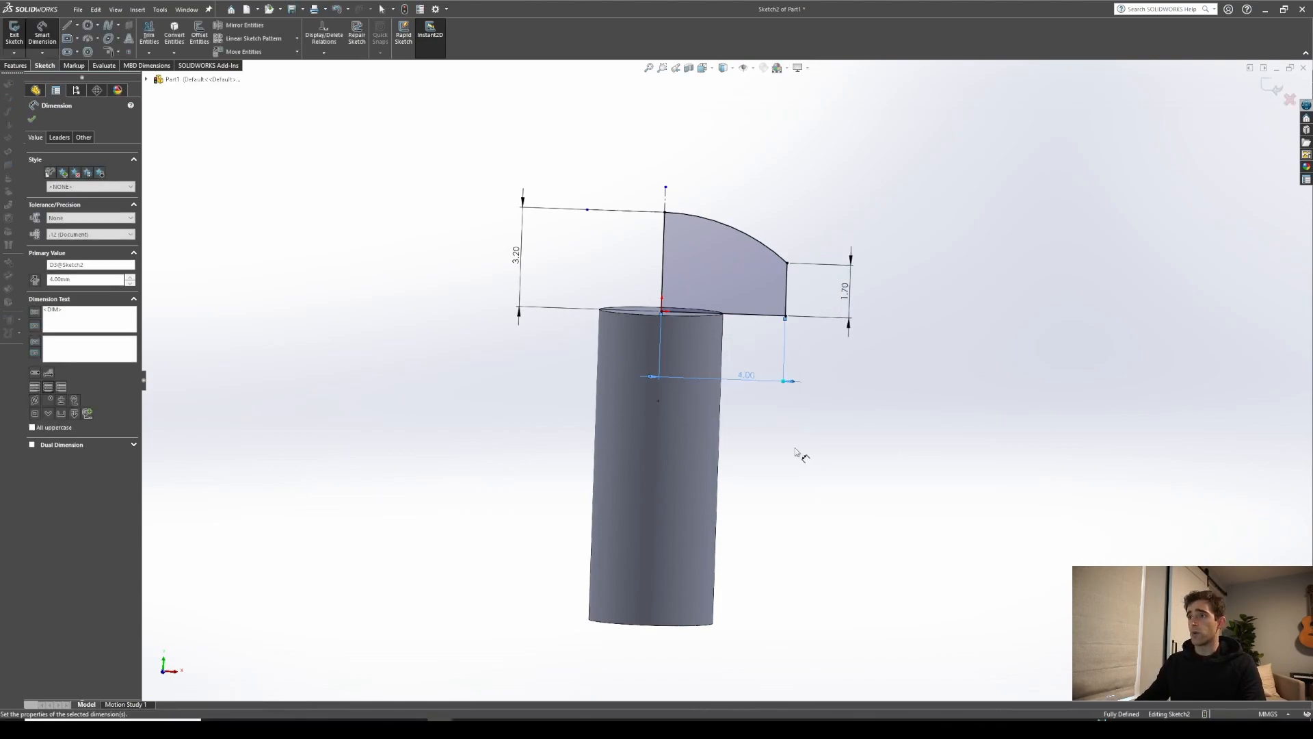
Round the profile's lower outer corner with a 0.88 mm sketch fillet
click(108, 53)
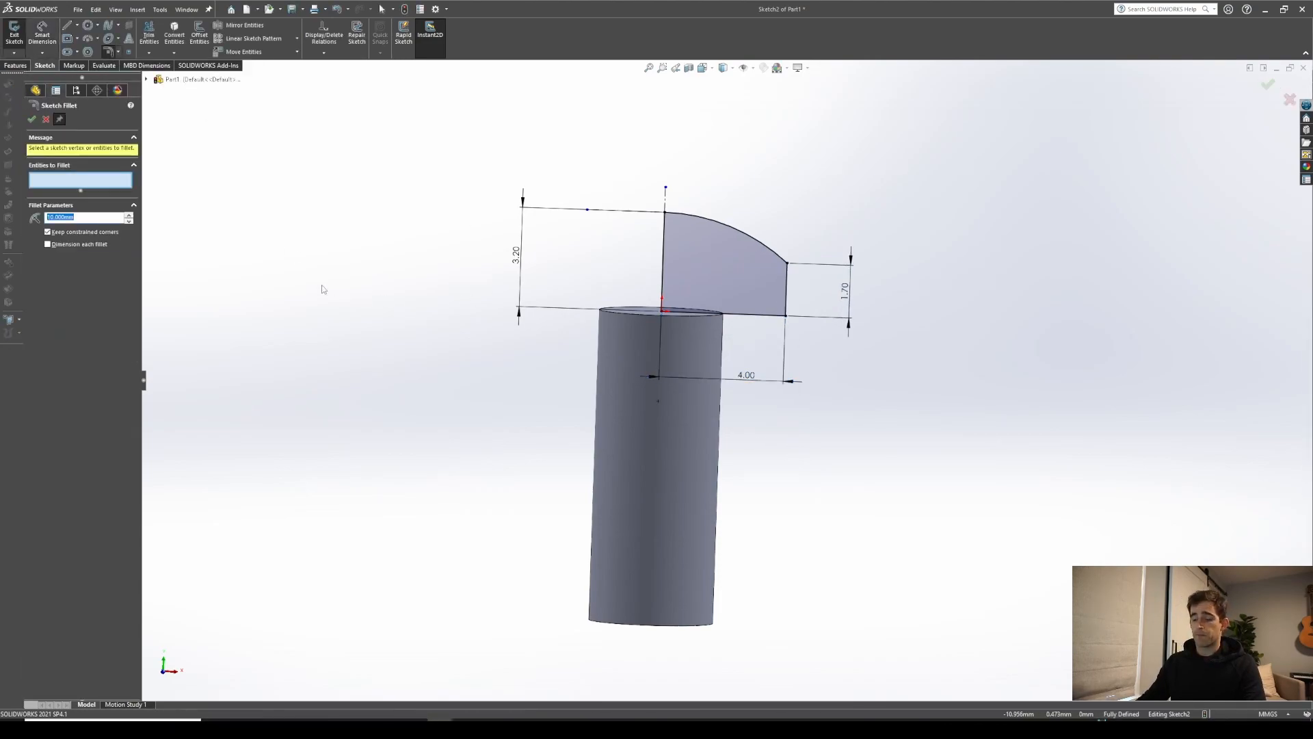
text(0.88)
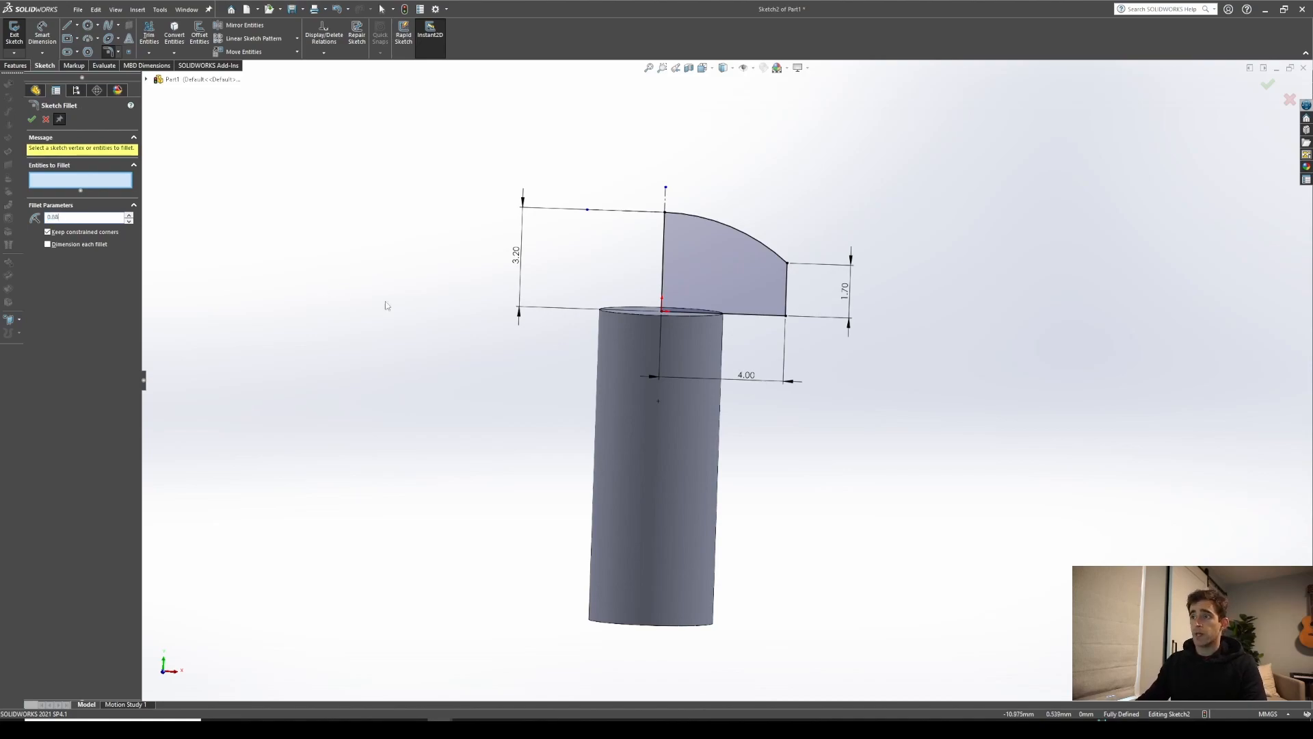
click(786, 317)
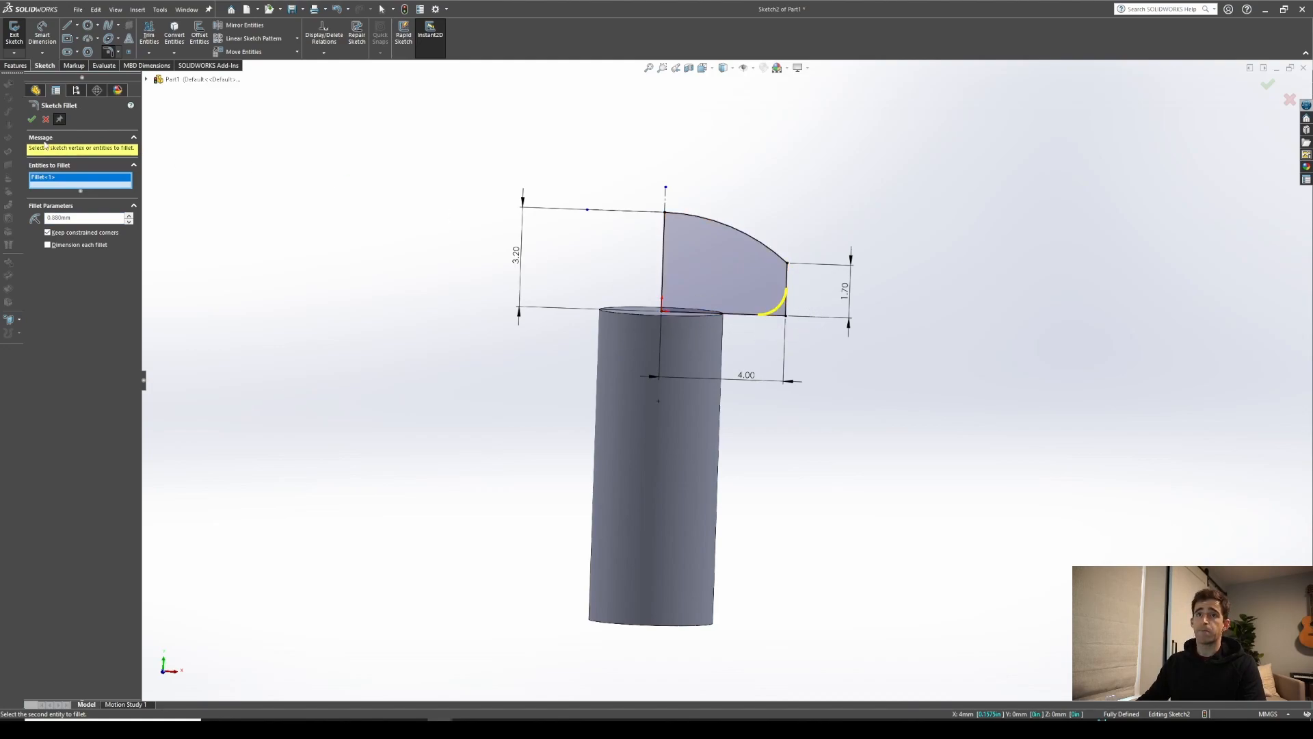
click(34, 121)
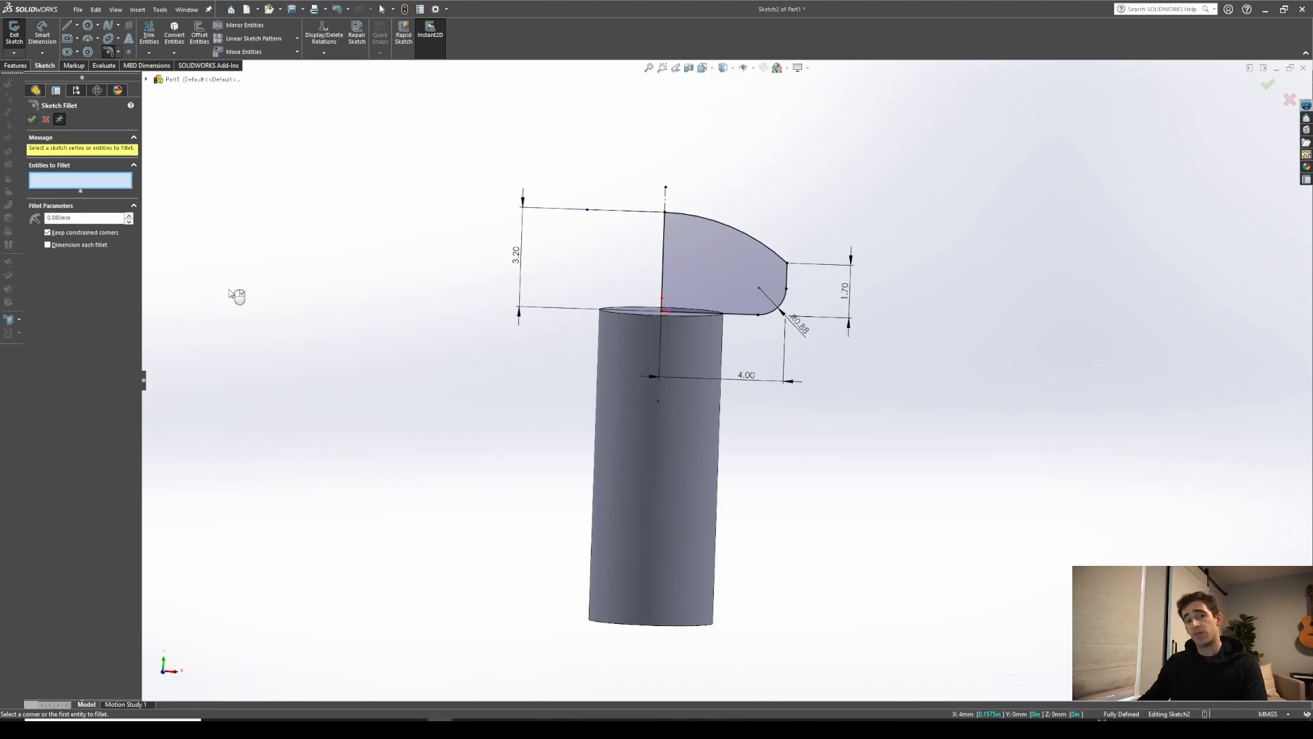
Round the profile's upper outer corner, where the arc meets the short vertical line, with a 0.2 mm sketch fillet
double_click(99, 218)
text(0.)
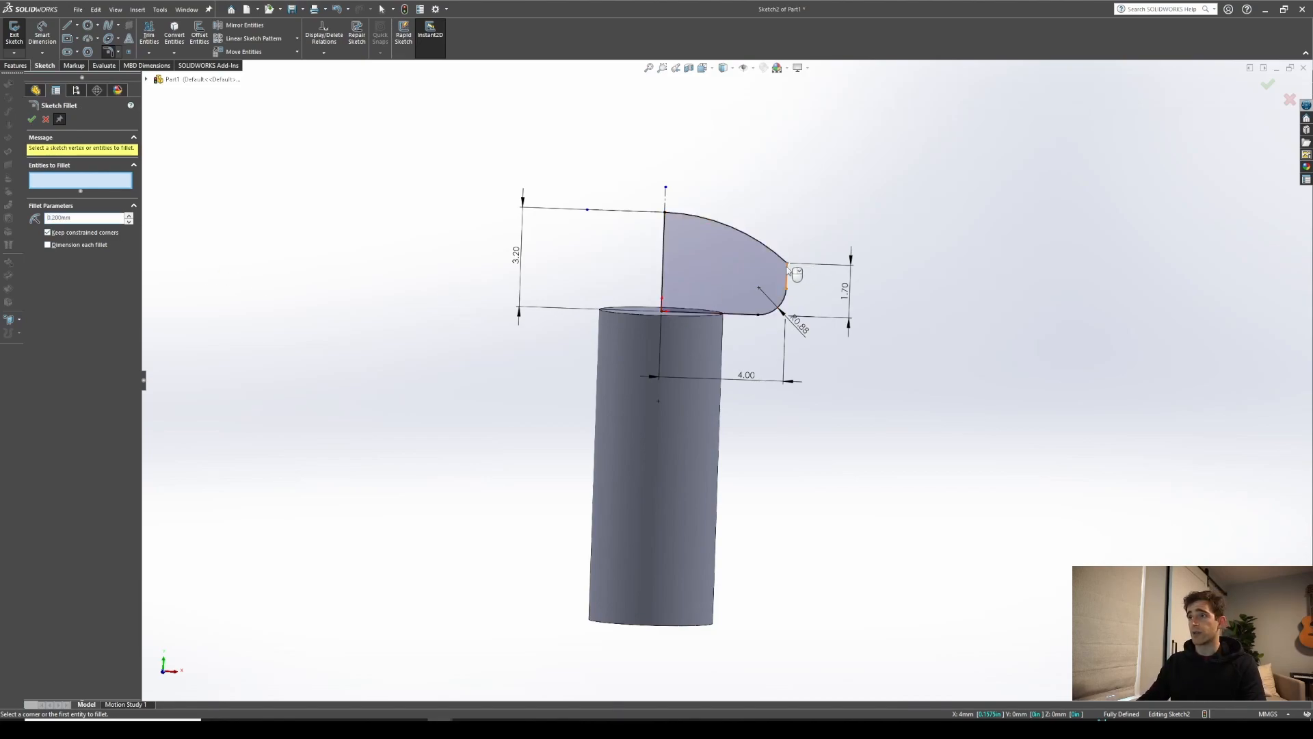
click(786, 263)
click(31, 119)
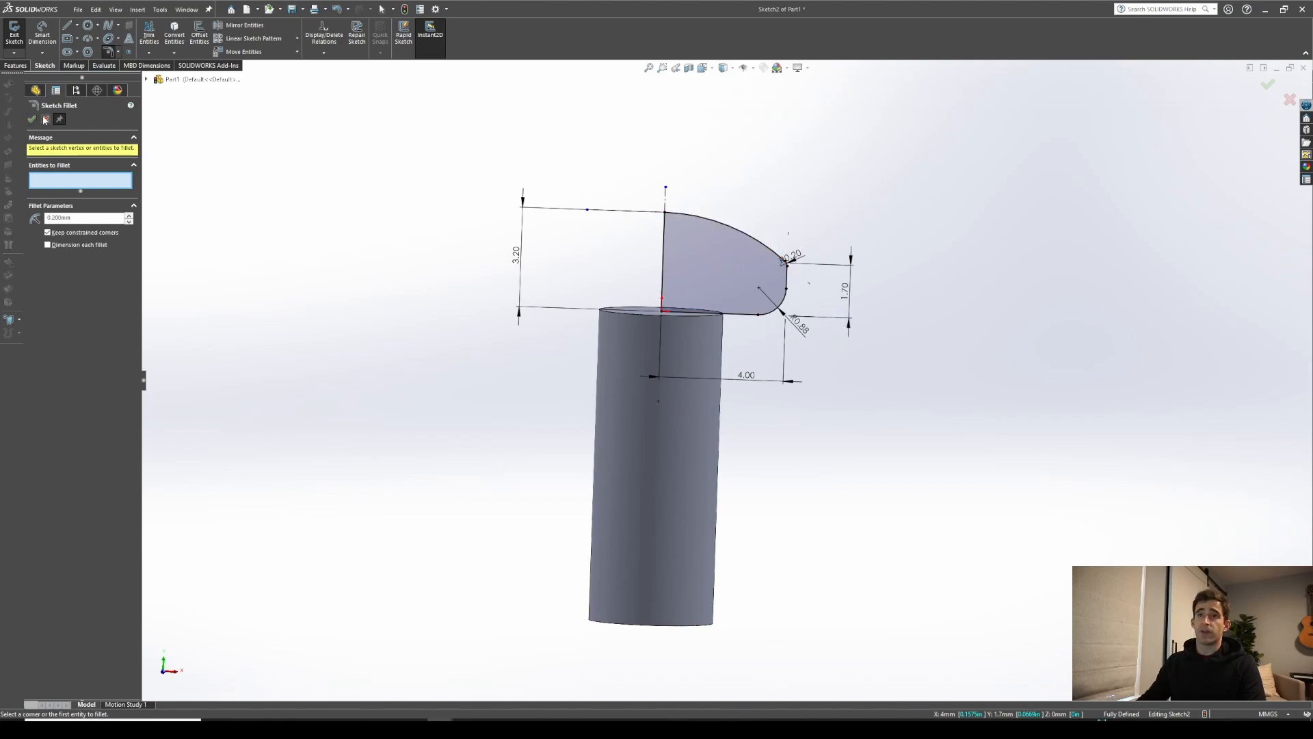
click(45, 119)
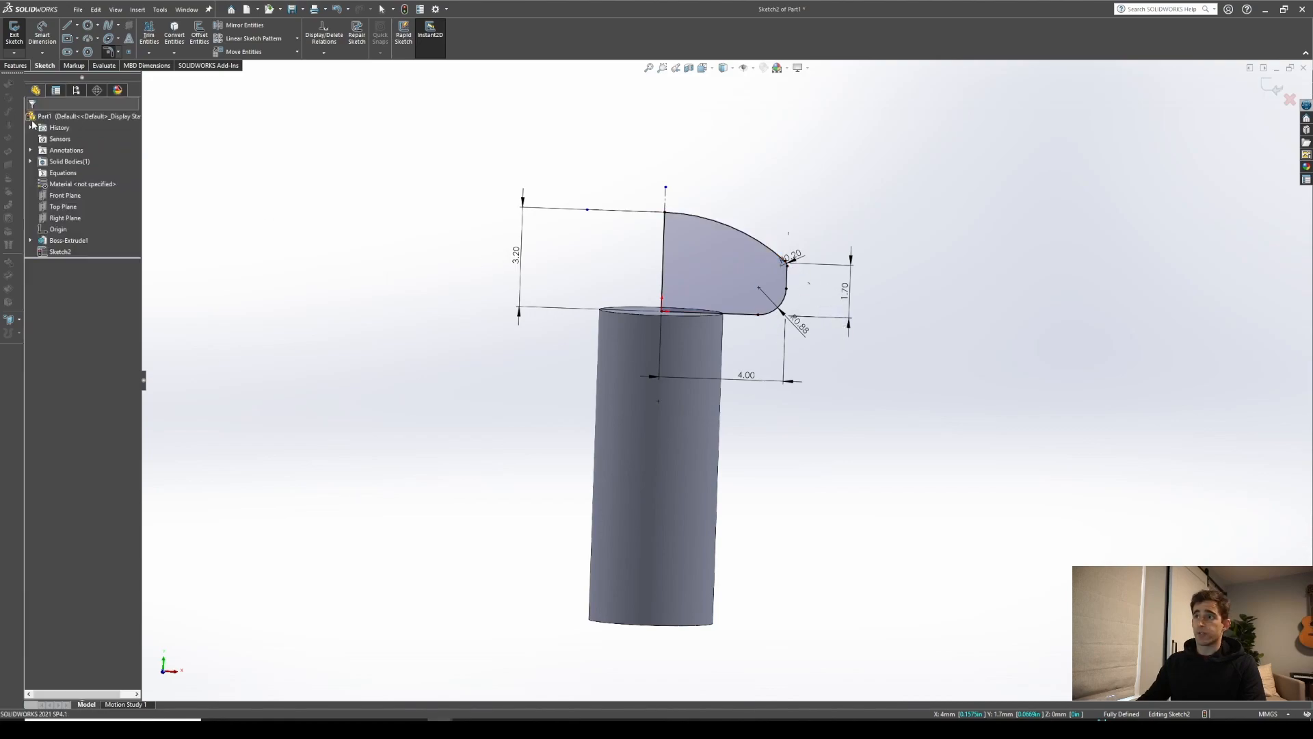
Revolve the head profile 360 degrees about the vertical centerline, merging it with the shank
click(26, 65)
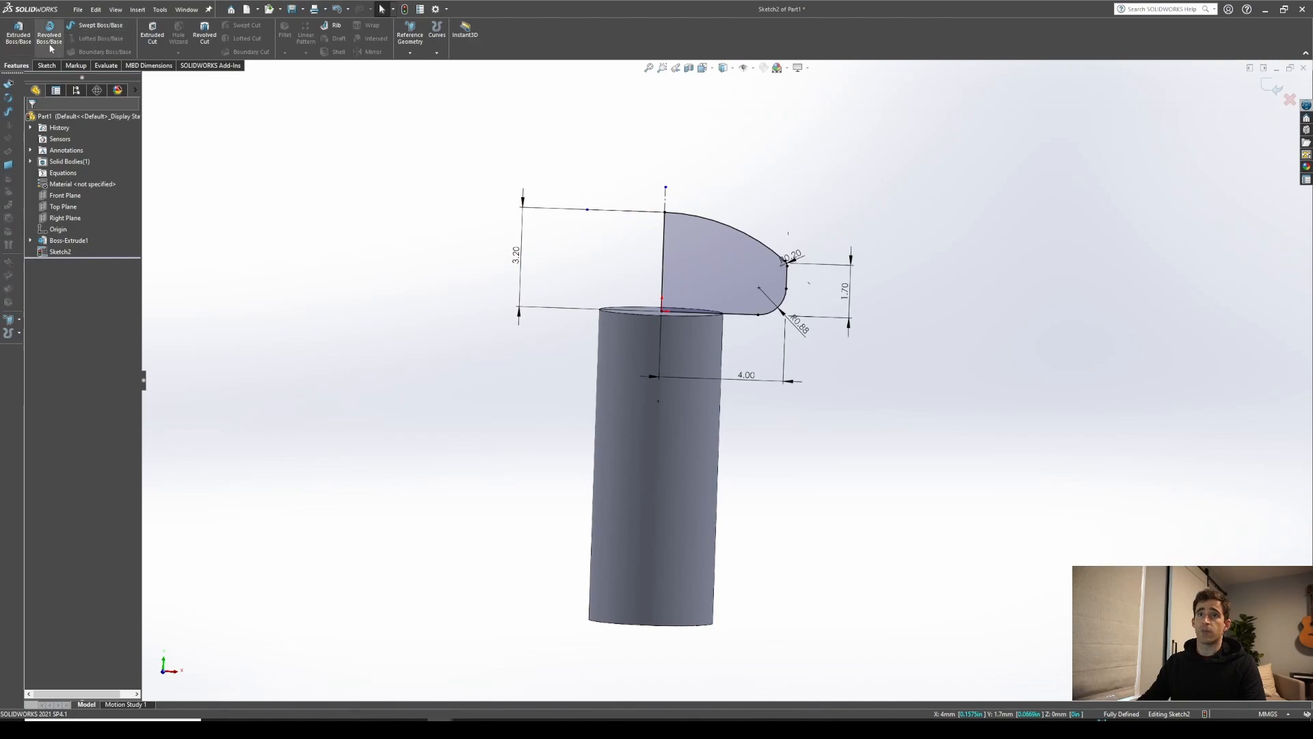
click(50, 36)
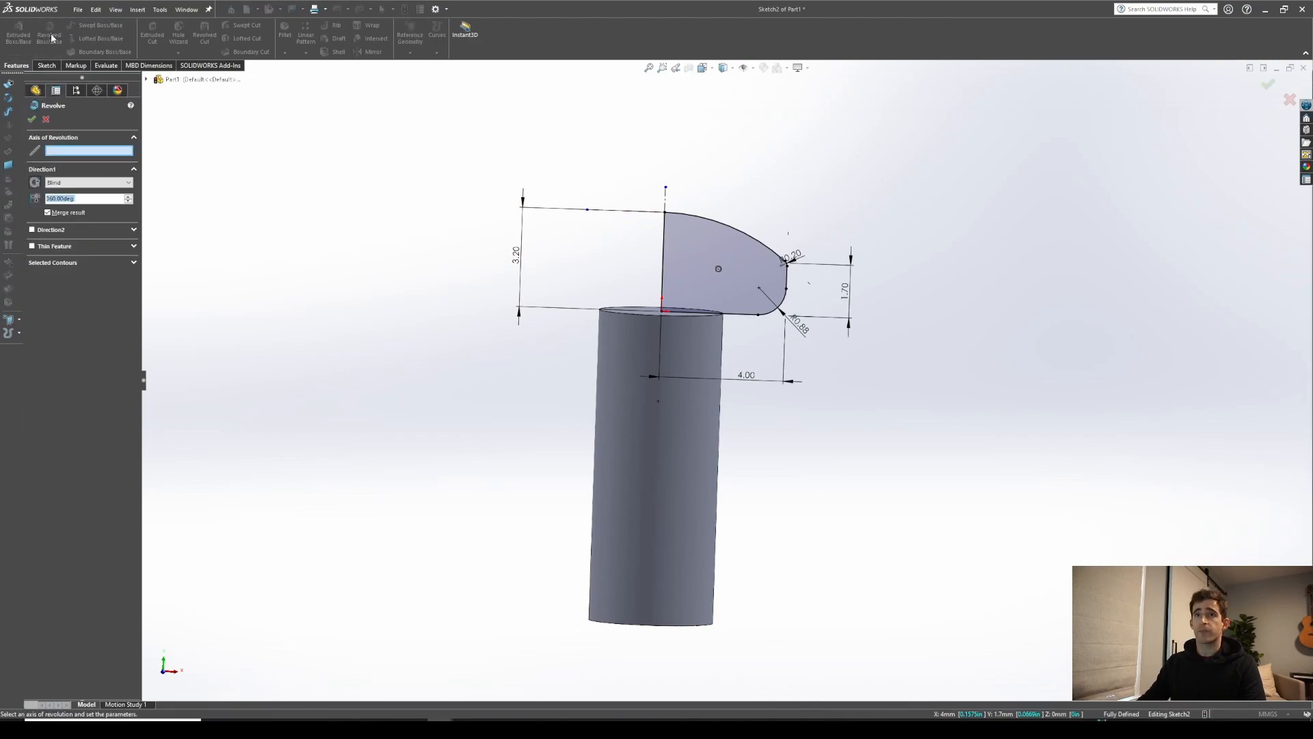
click(665, 201)
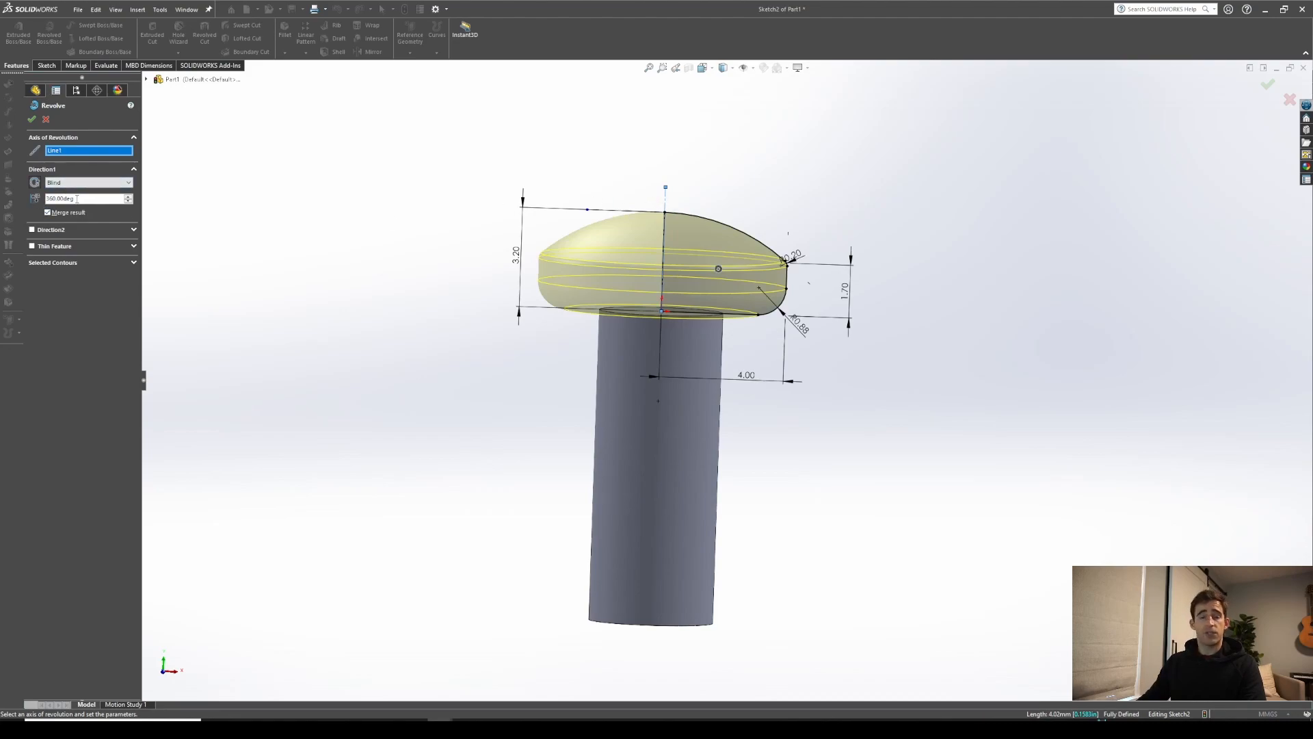
middle_drag(415, 259, 517, 407)
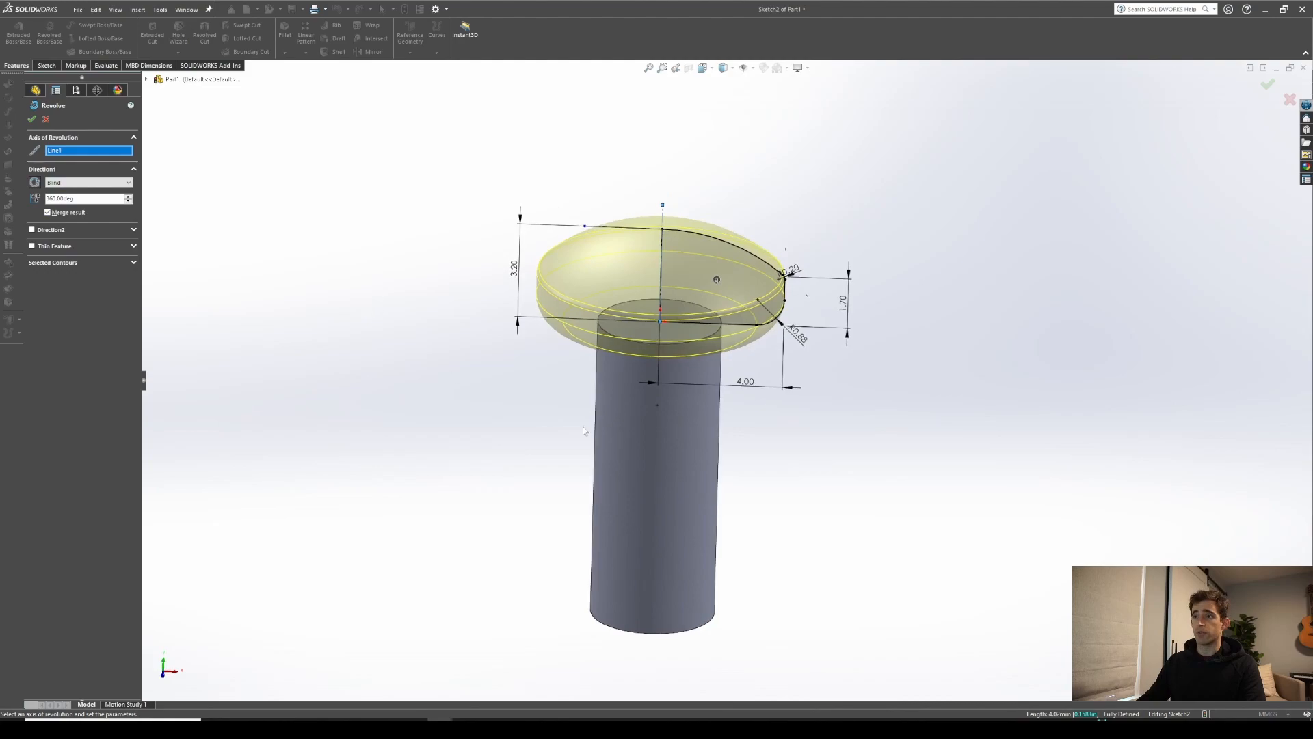
click(32, 120)
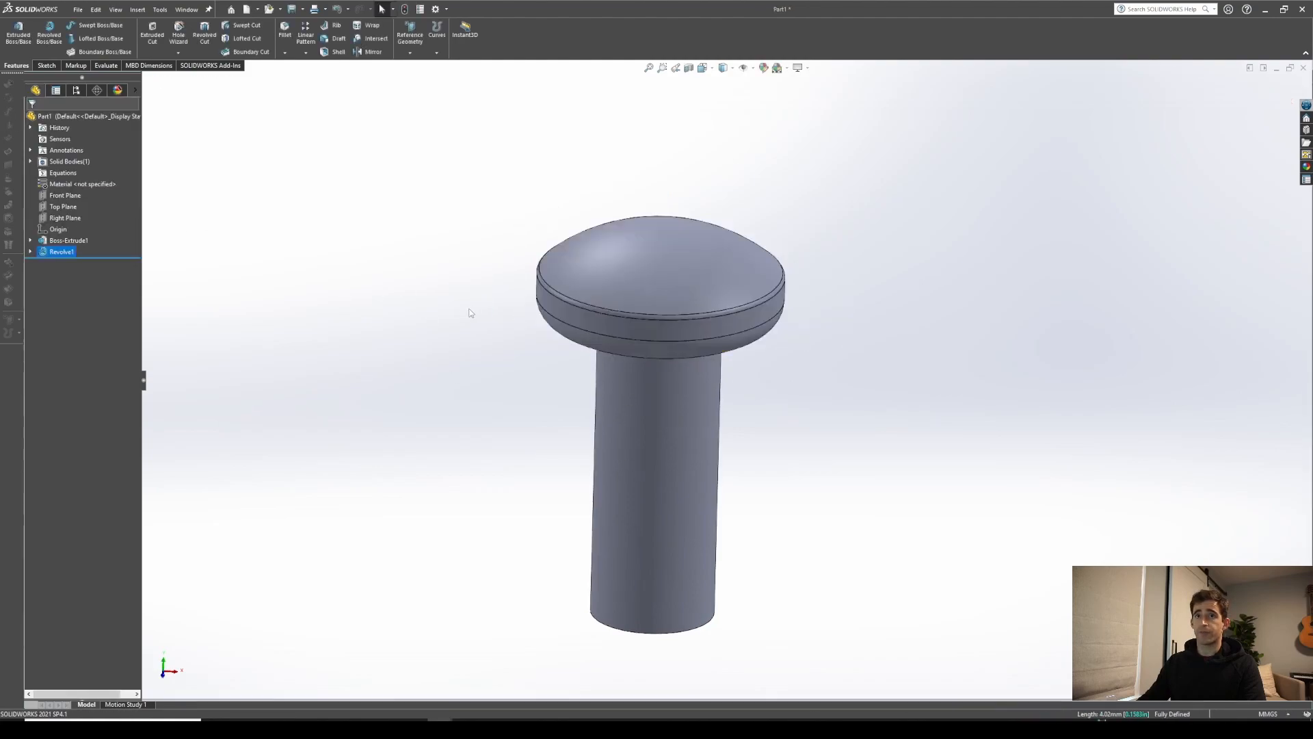
Chamfer the circular edge at the shank's free end by 0.5 mm at 45 degrees
middle_drag(501, 440, 507, 339)
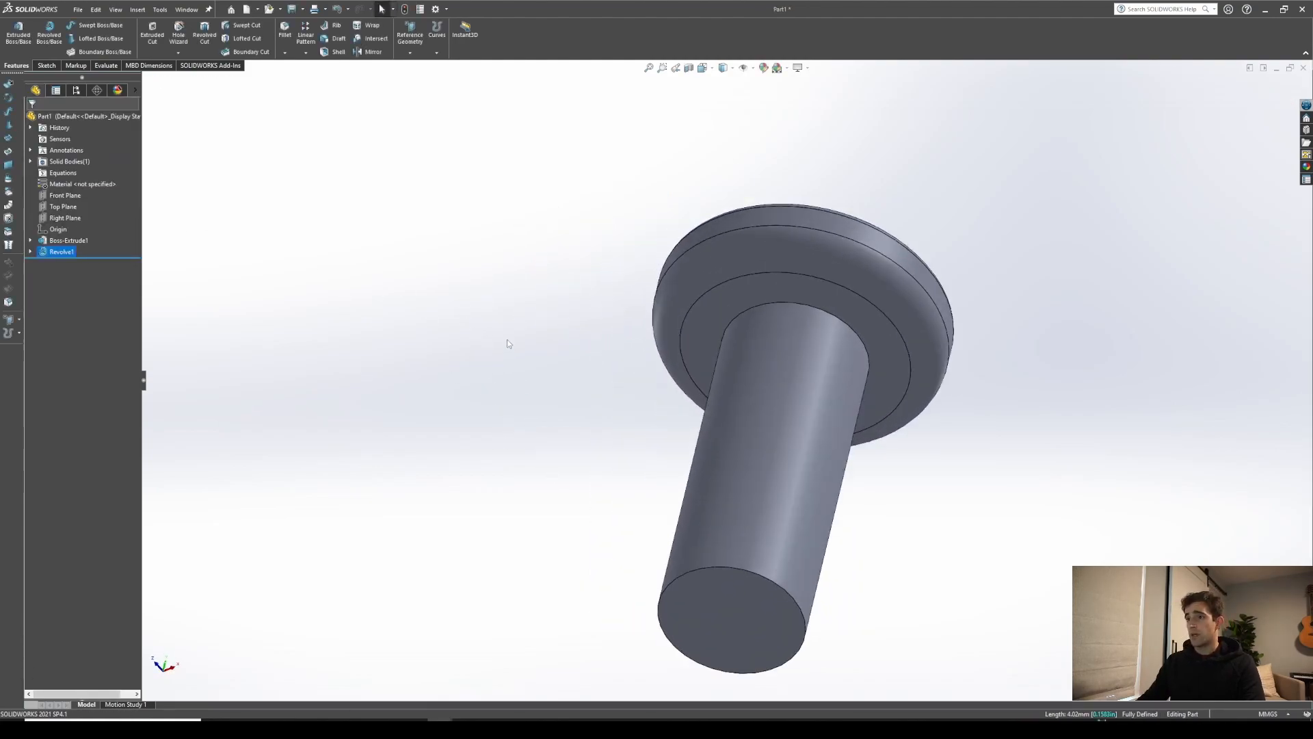
middle_drag(953, 545, 668, 384)
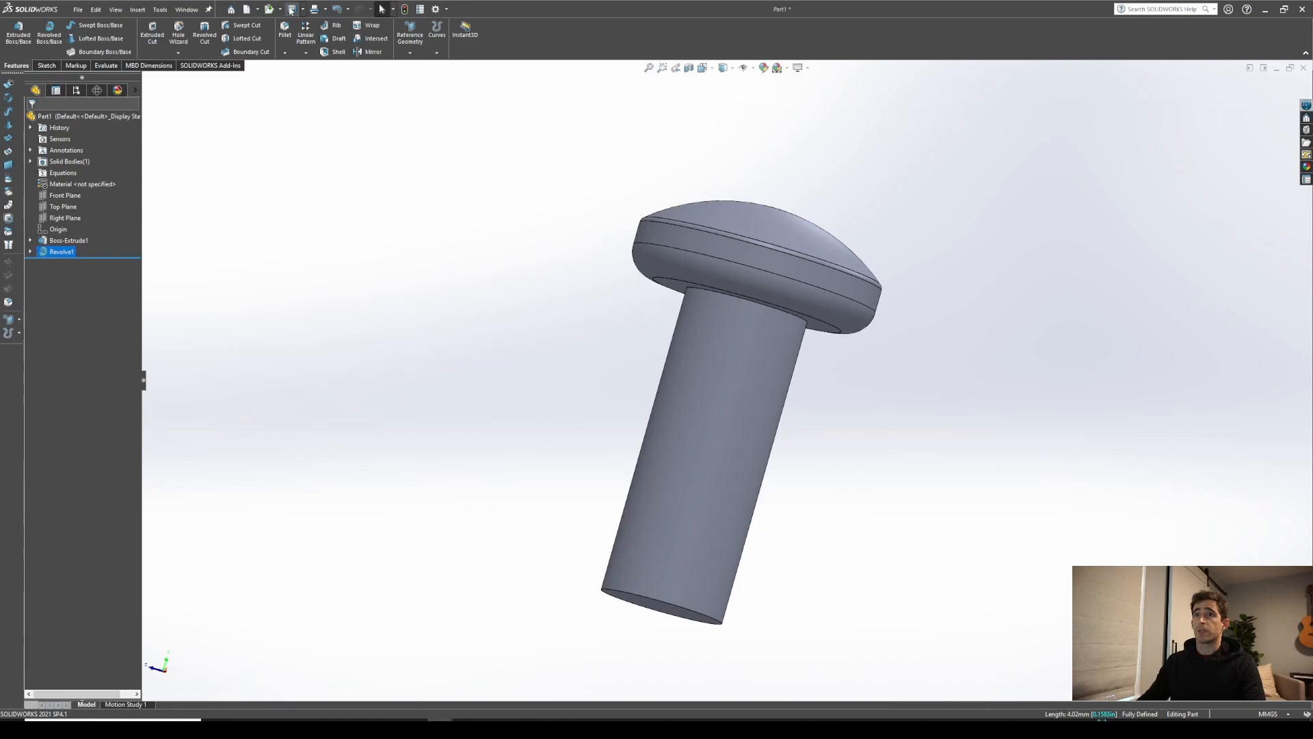
middle_drag(815, 486, 800, 414)
click(284, 54)
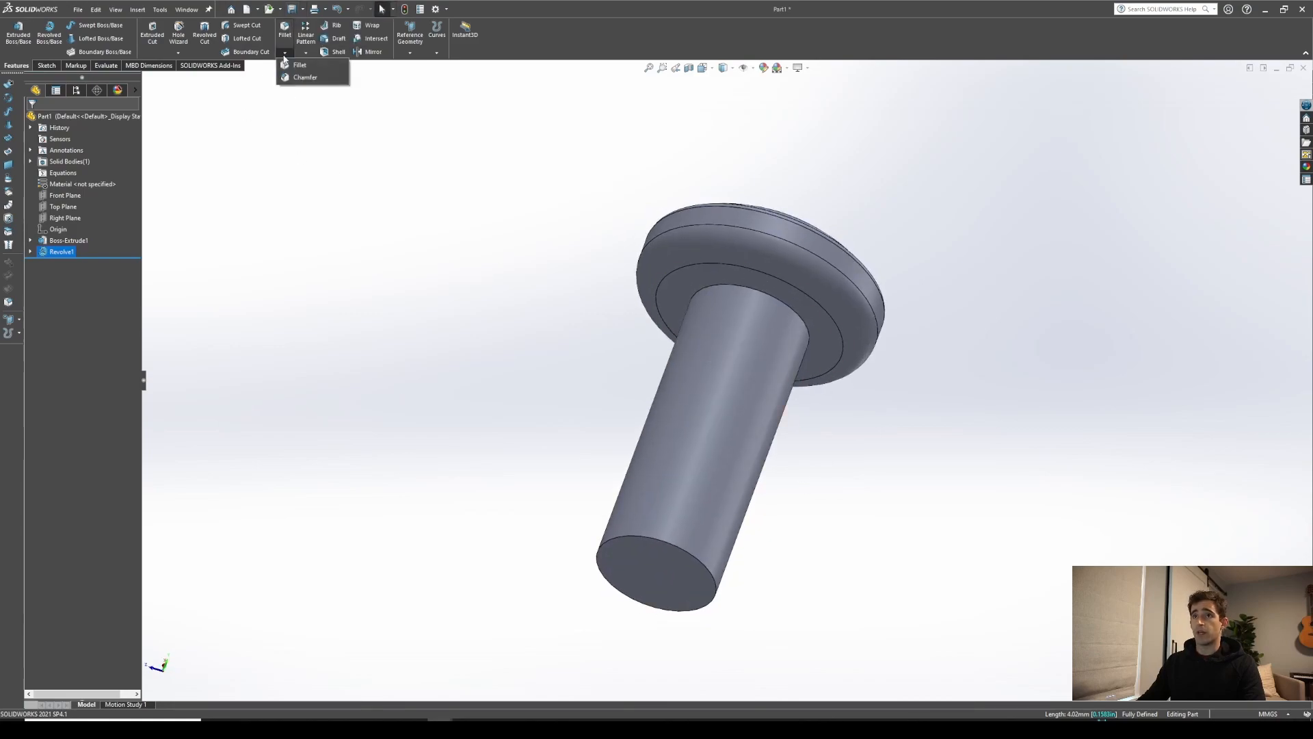
click(305, 77)
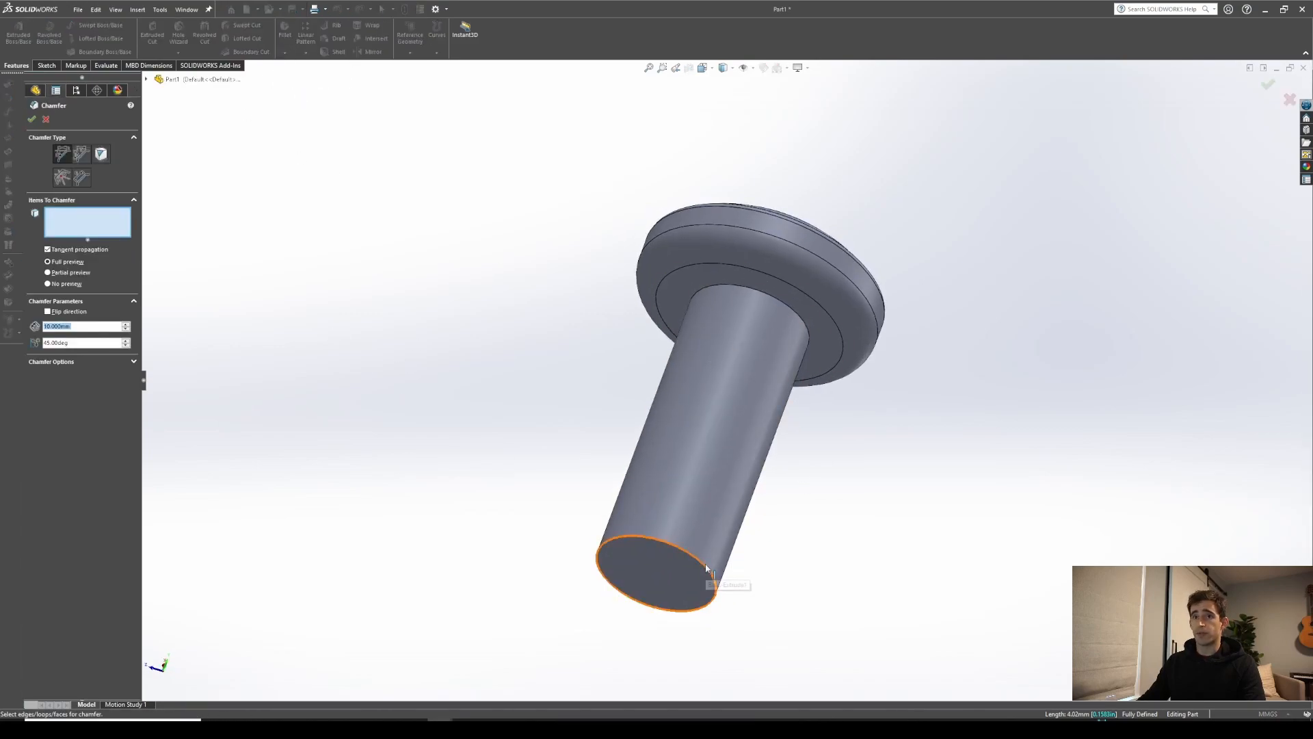
text(0.5)
key(Return)
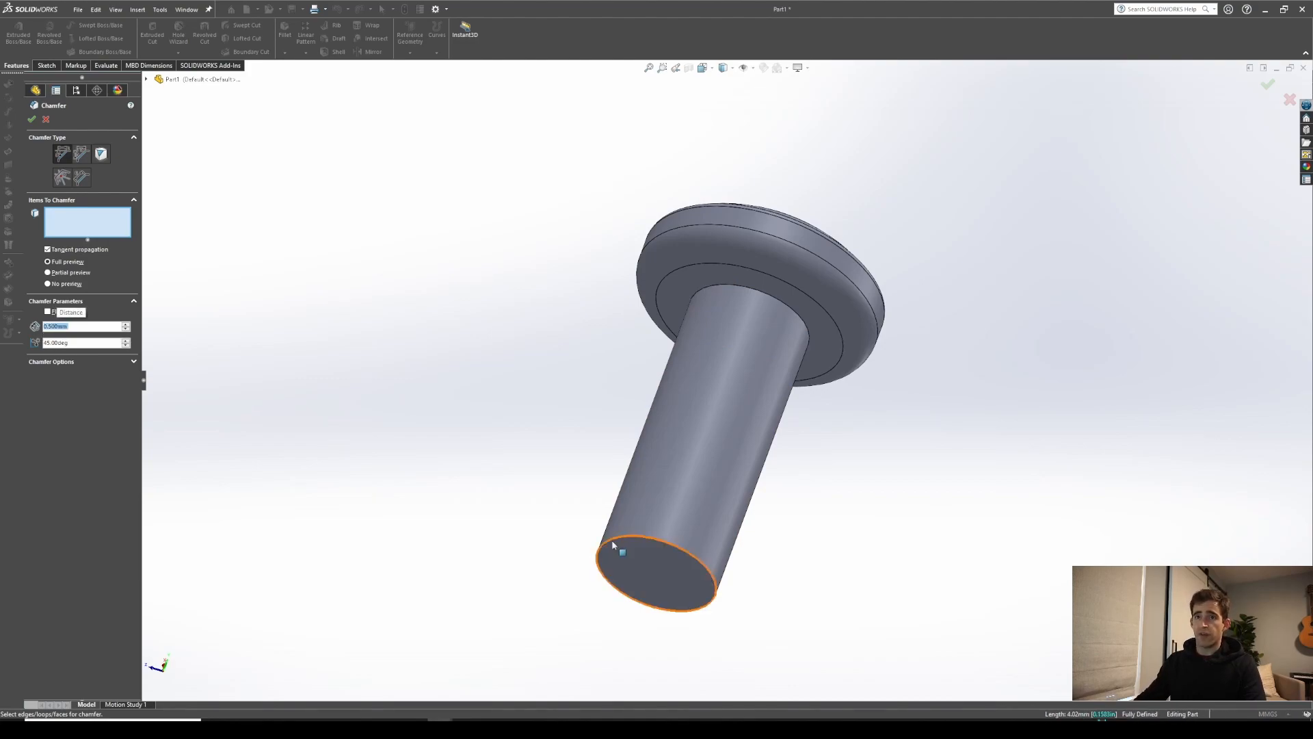
click(716, 582)
middle_drag(713, 585, 718, 540)
click(32, 120)
Begin a helix on the shank's flat end face, converting the chamfer's outer 4 mm circular edge into its base circle
middle_drag(766, 479, 755, 239)
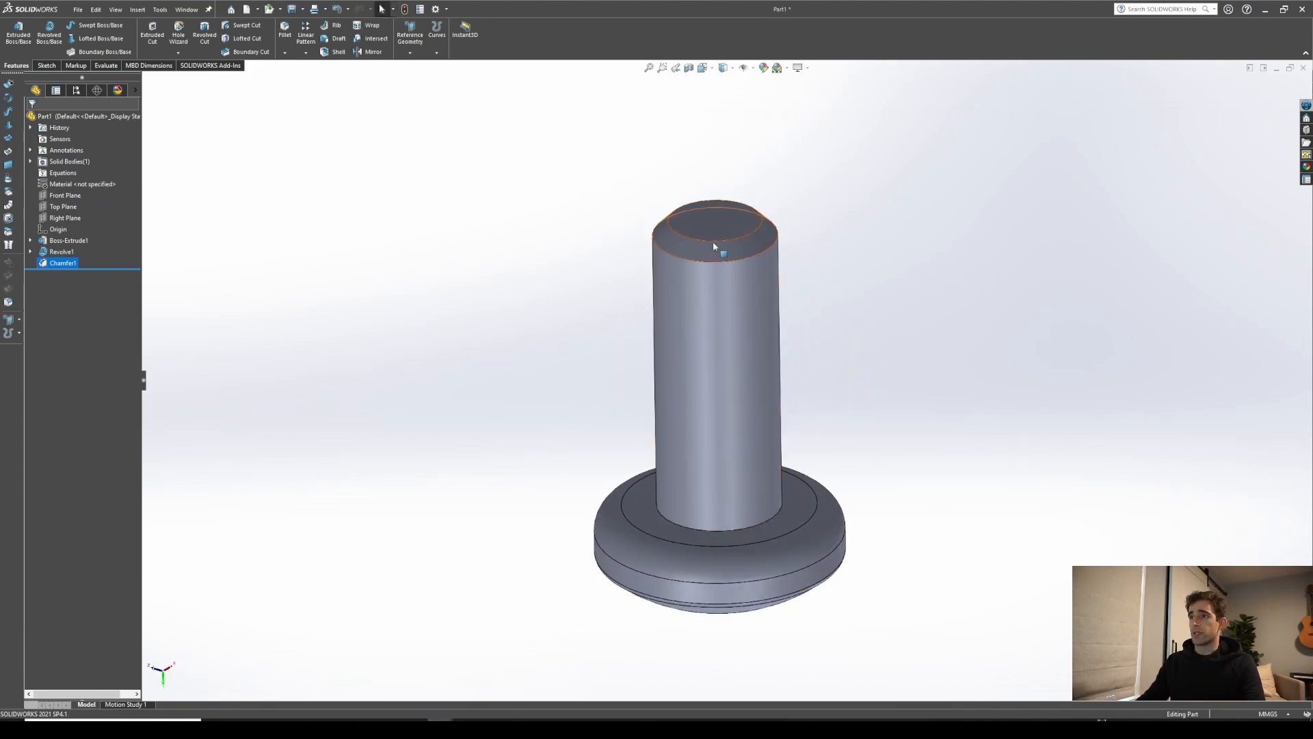
middle_drag(695, 223, 713, 328)
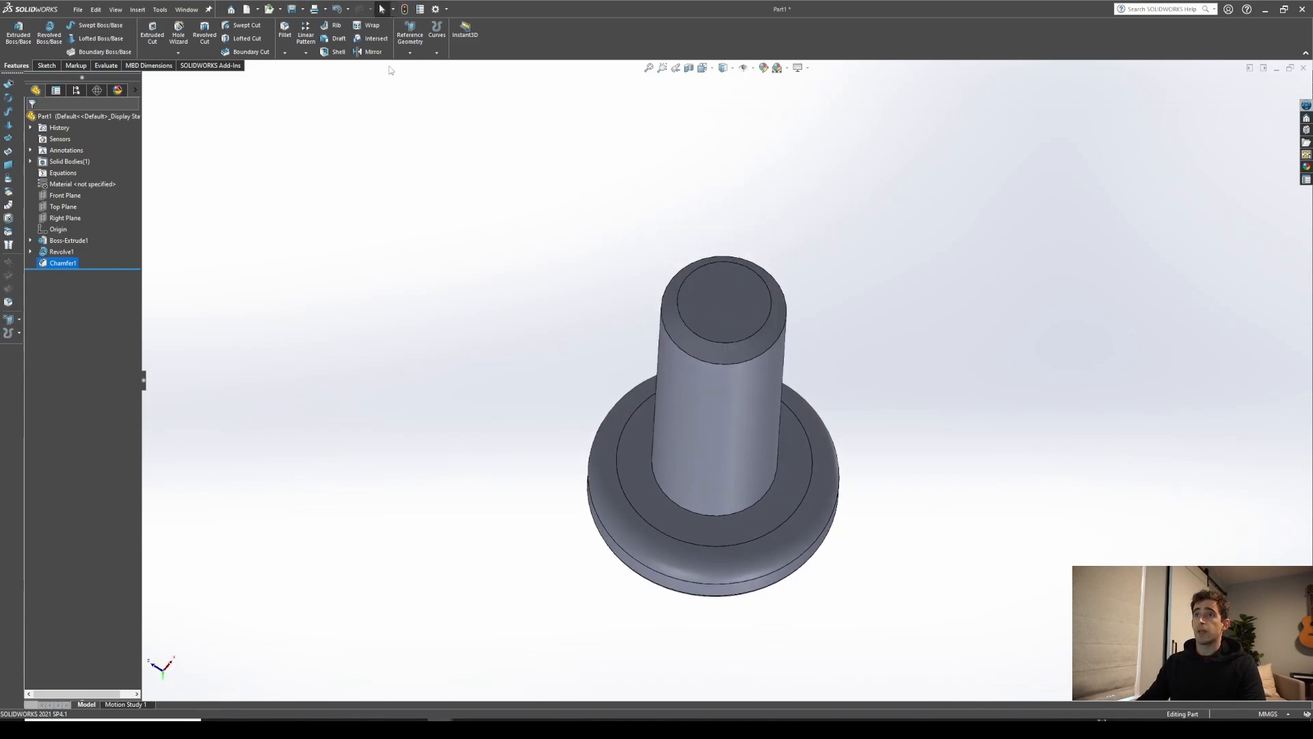
click(436, 53)
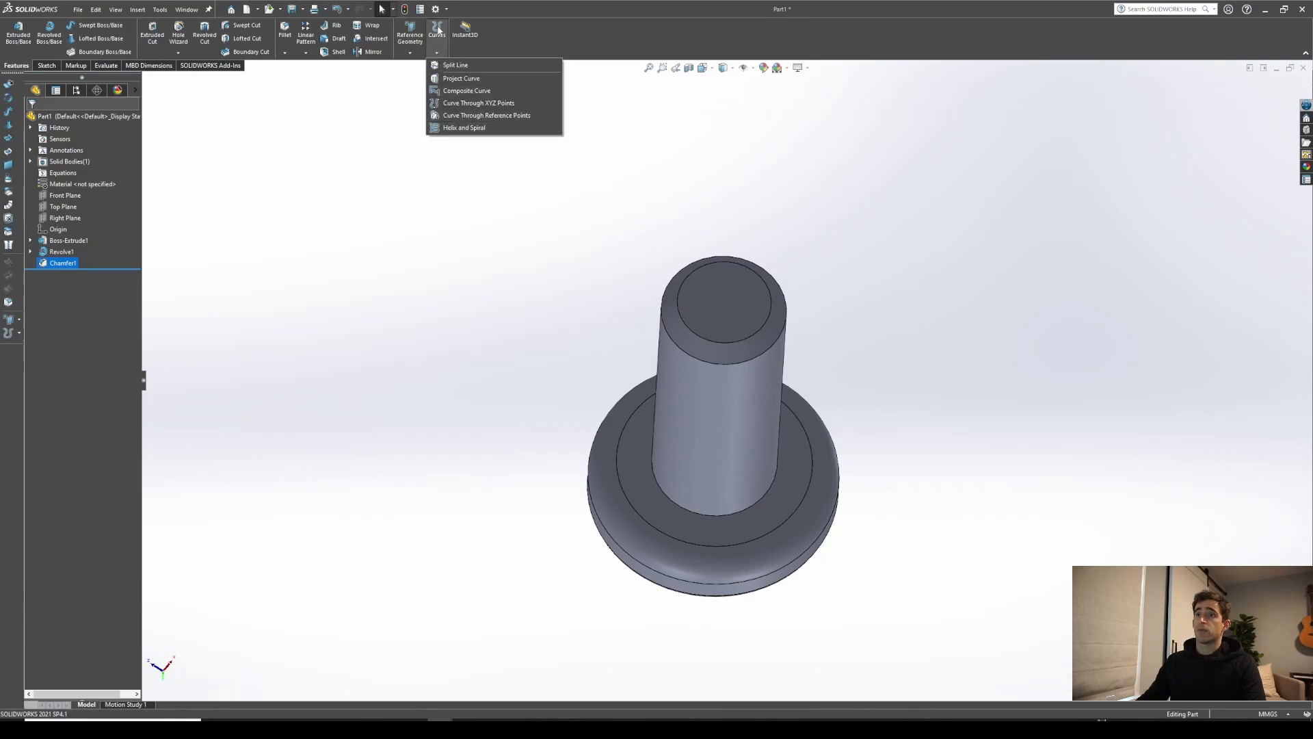
click(463, 128)
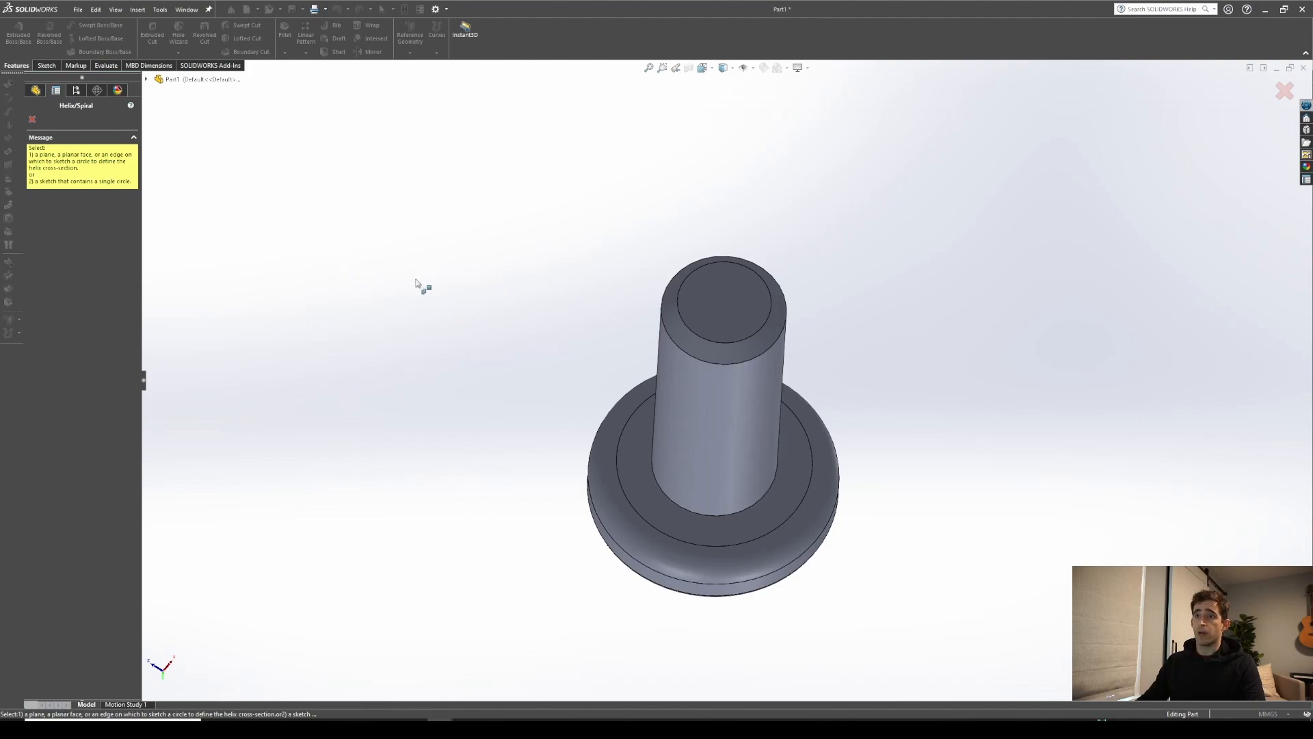
click(741, 305)
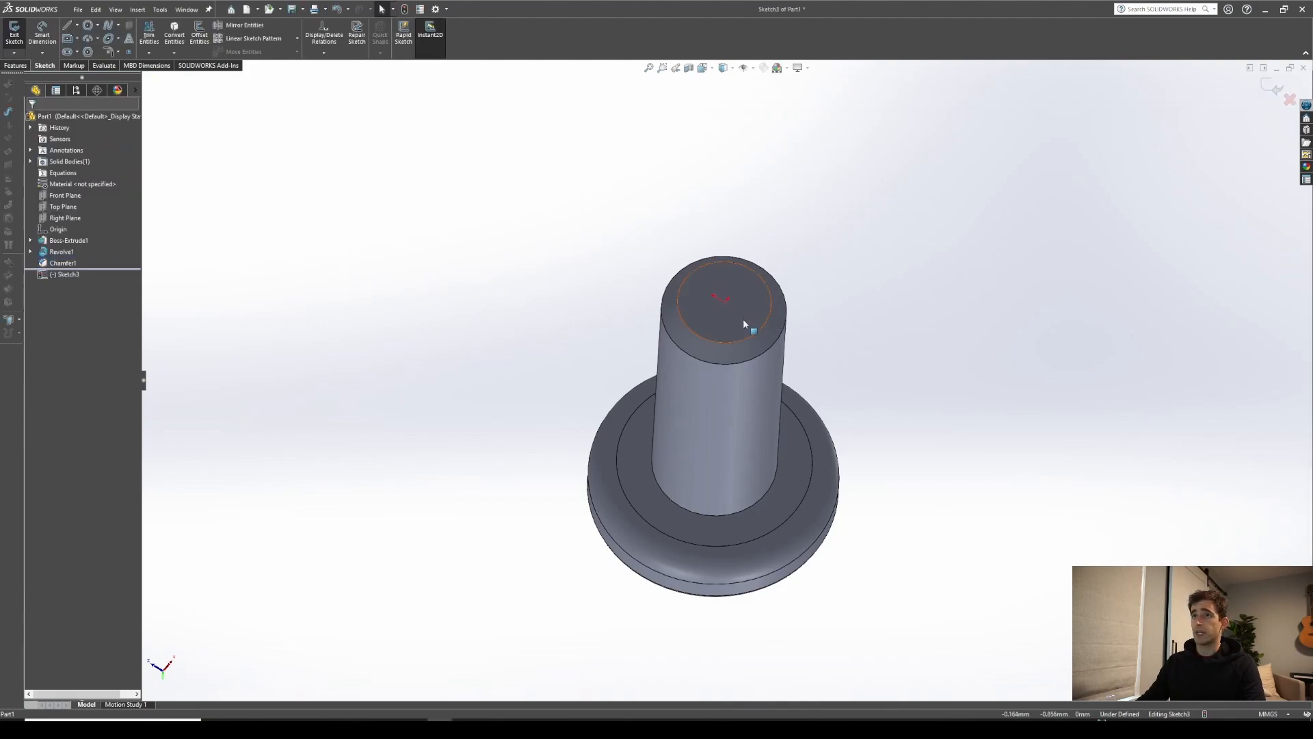
click(690, 357)
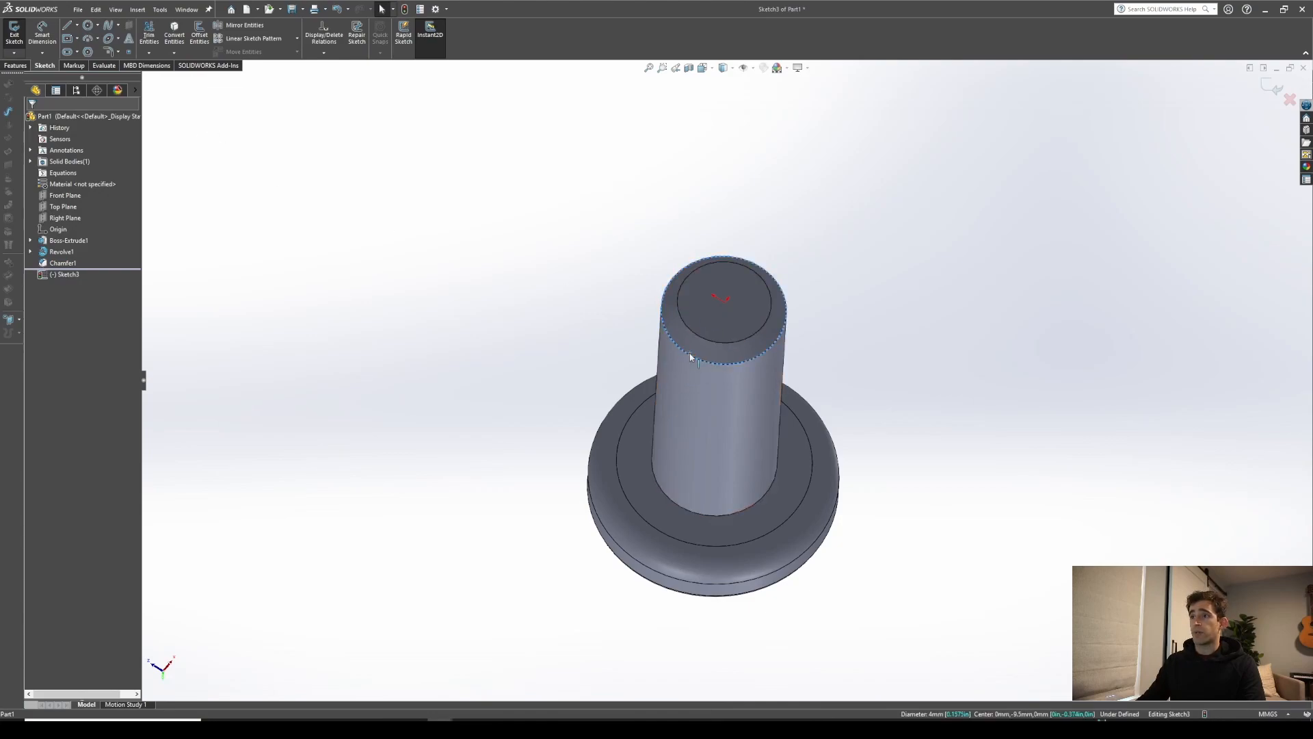
click(175, 33)
mouse_move(568, 305)
middle_down()
mouse_move(568, 328)
mouse_move(493, 241)
mouse_move(511, 254)
middle_up()
scroll(742, 390, up, 1)
scroll(802, 389, down, 2)
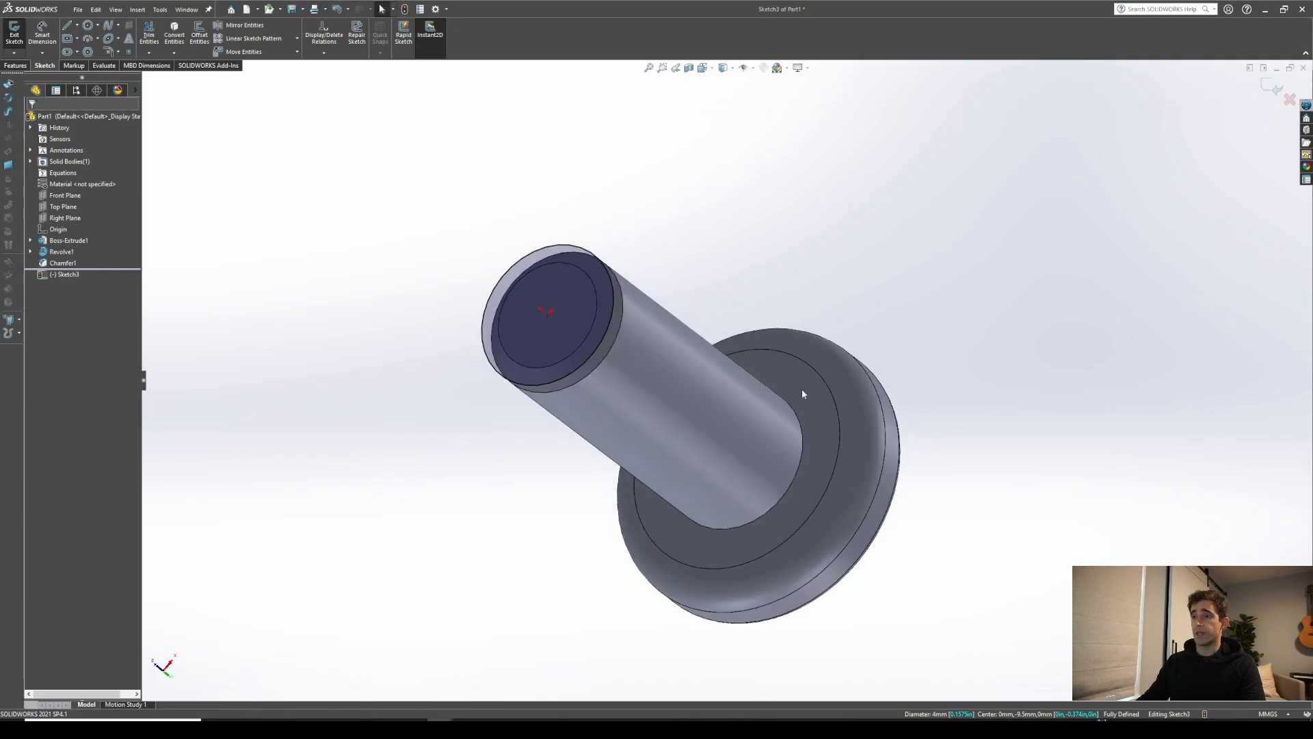
click(14, 31)
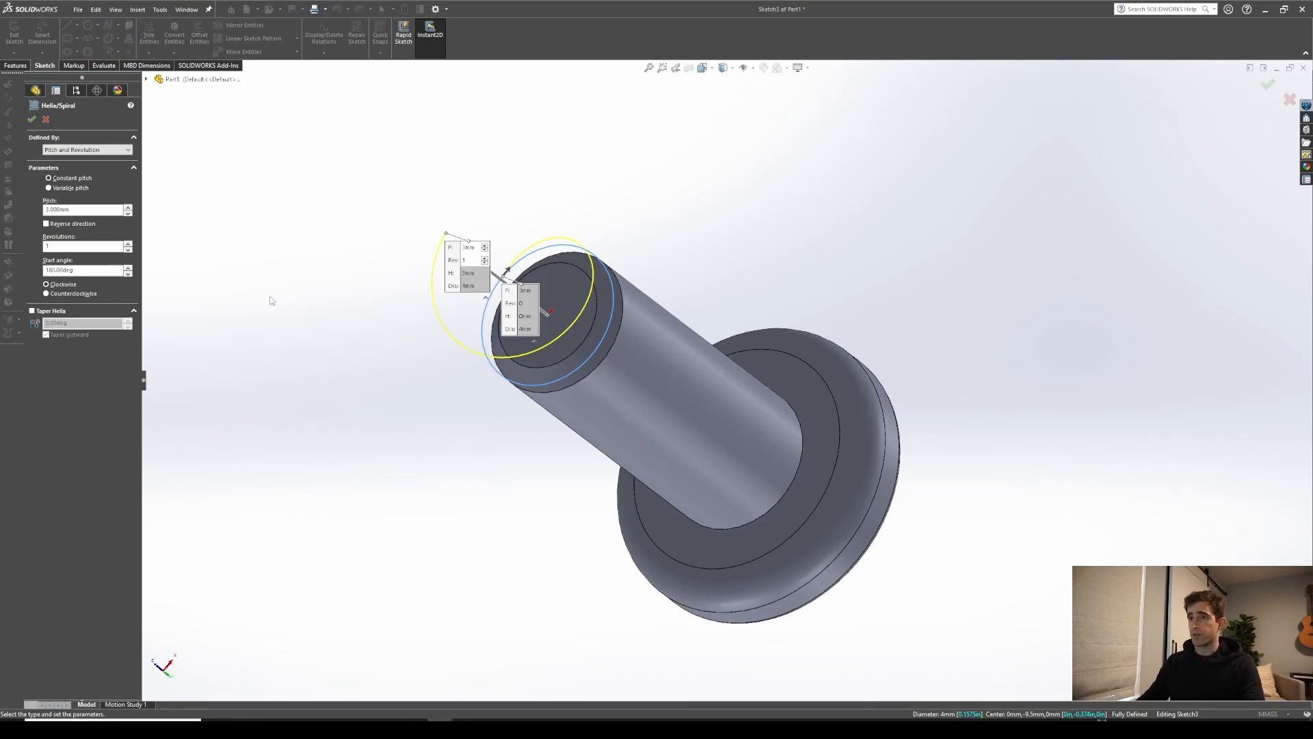
Define the helix by height and pitch, with a height of 10 mm and a constant pitch of 0.7 mm
click(127, 150)
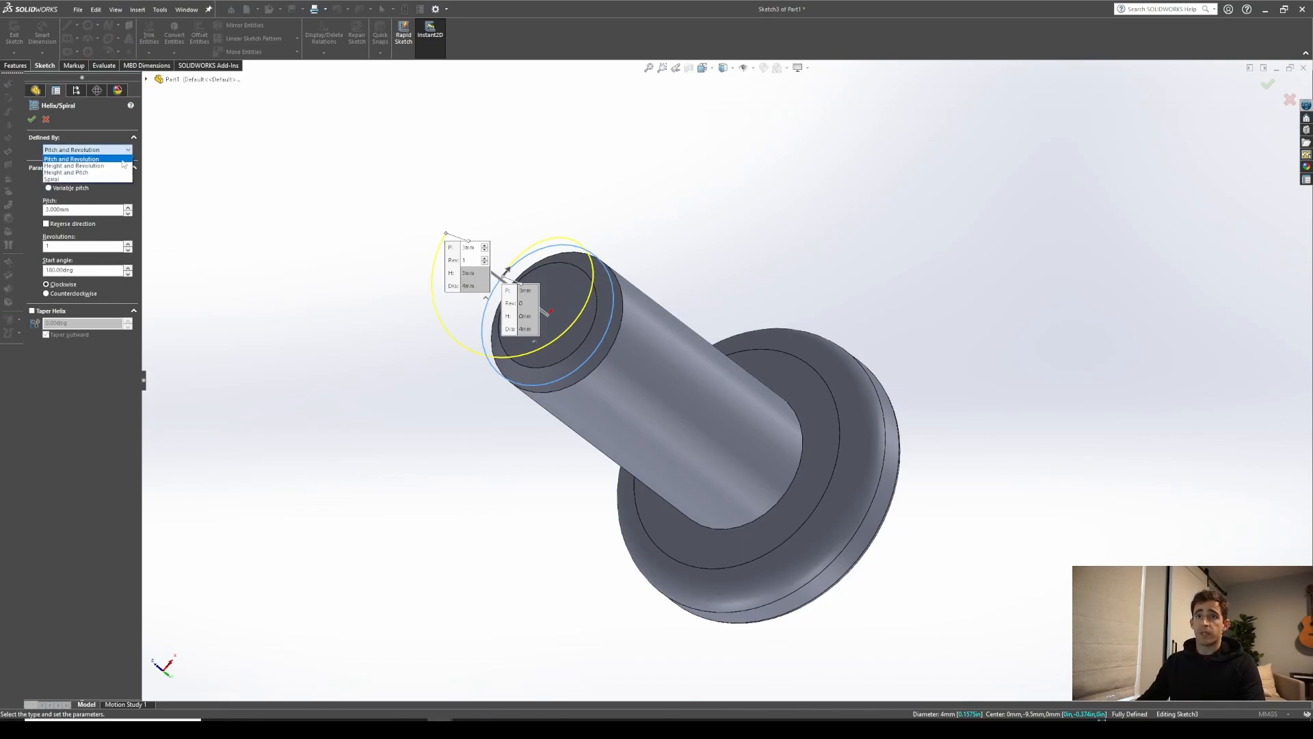
click(113, 175)
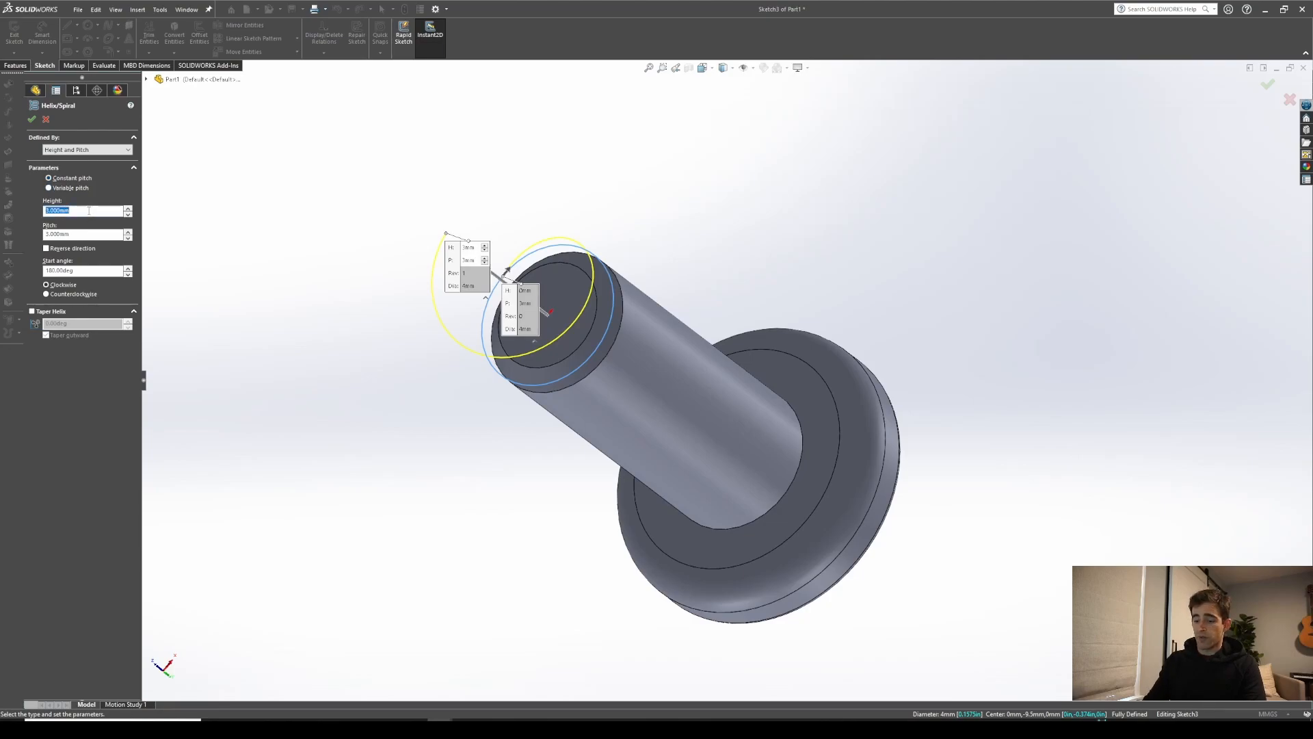
key(Return)
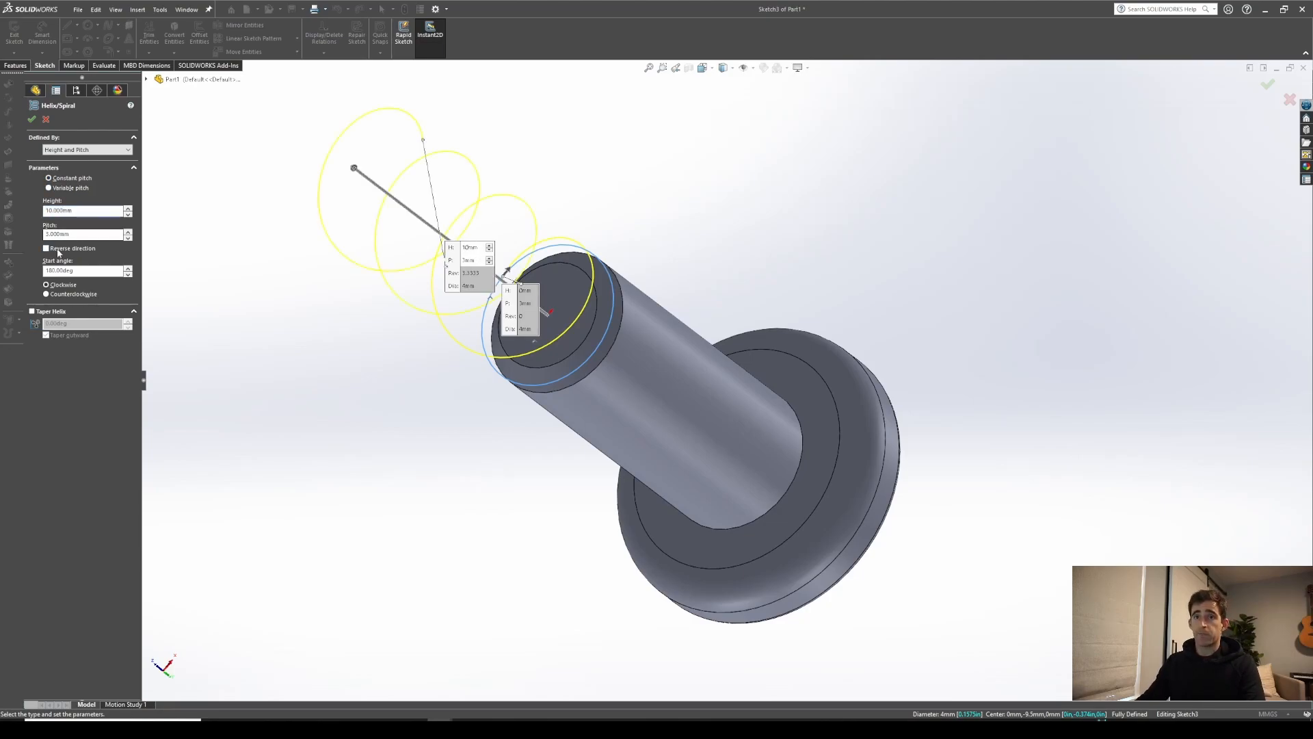
double_click(83, 233)
text(0.7)
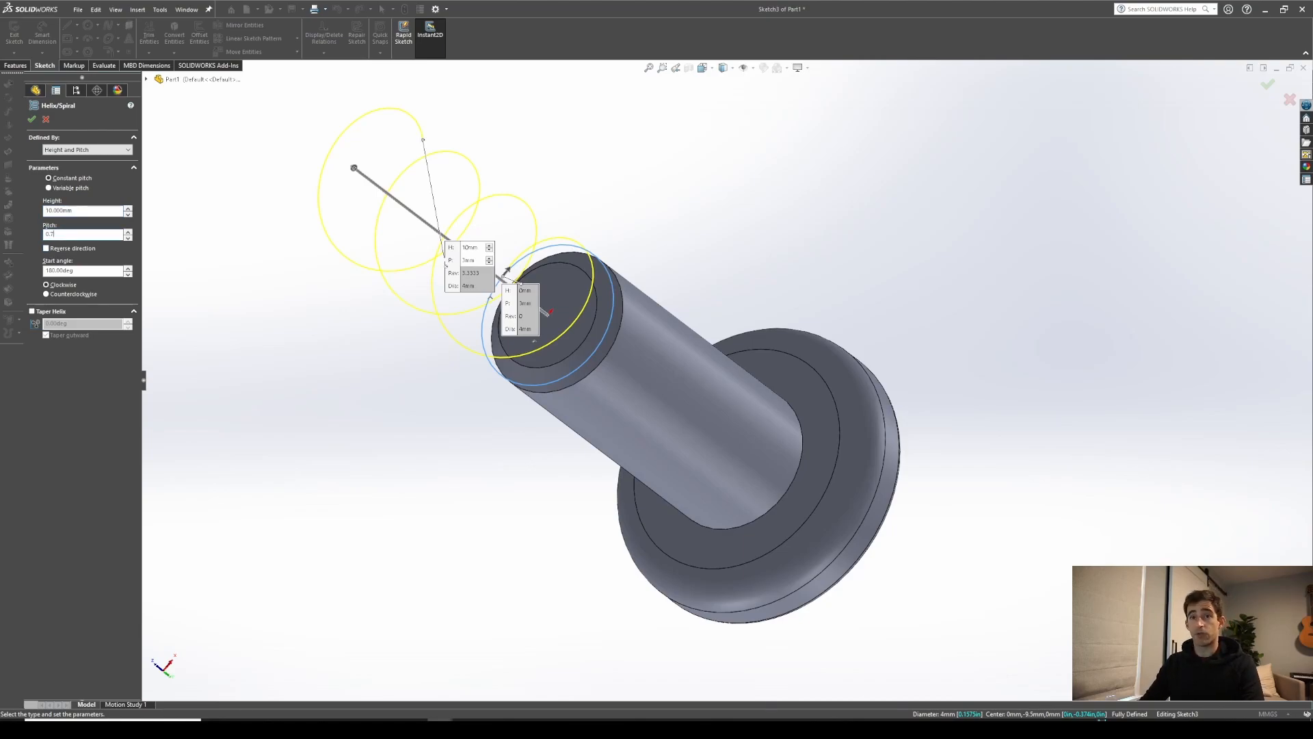
key(Return)
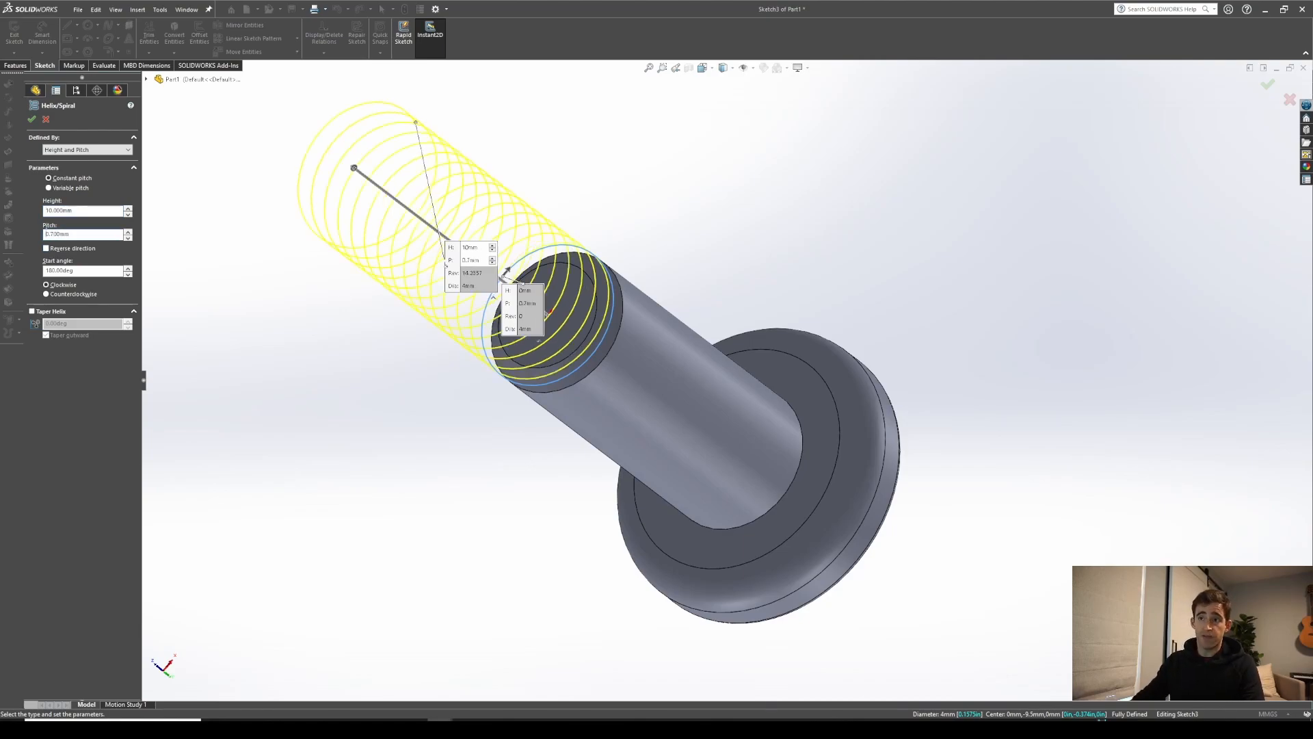
Reverse the helix direction so it runs along the shank toward the head, and create it
click(47, 248)
middle_drag(317, 369, 667, 408)
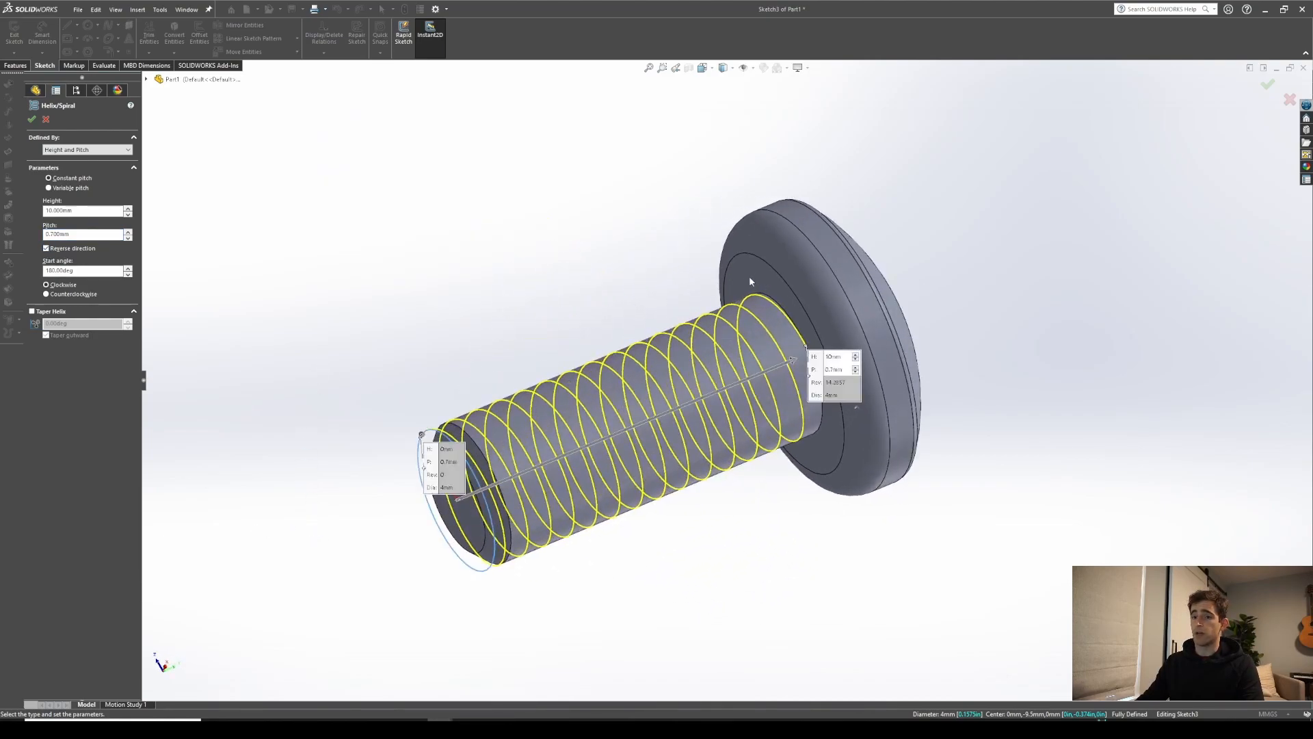
middle_drag(746, 279, 734, 369)
middle_drag(518, 607, 712, 350)
scroll(712, 350, up, 2)
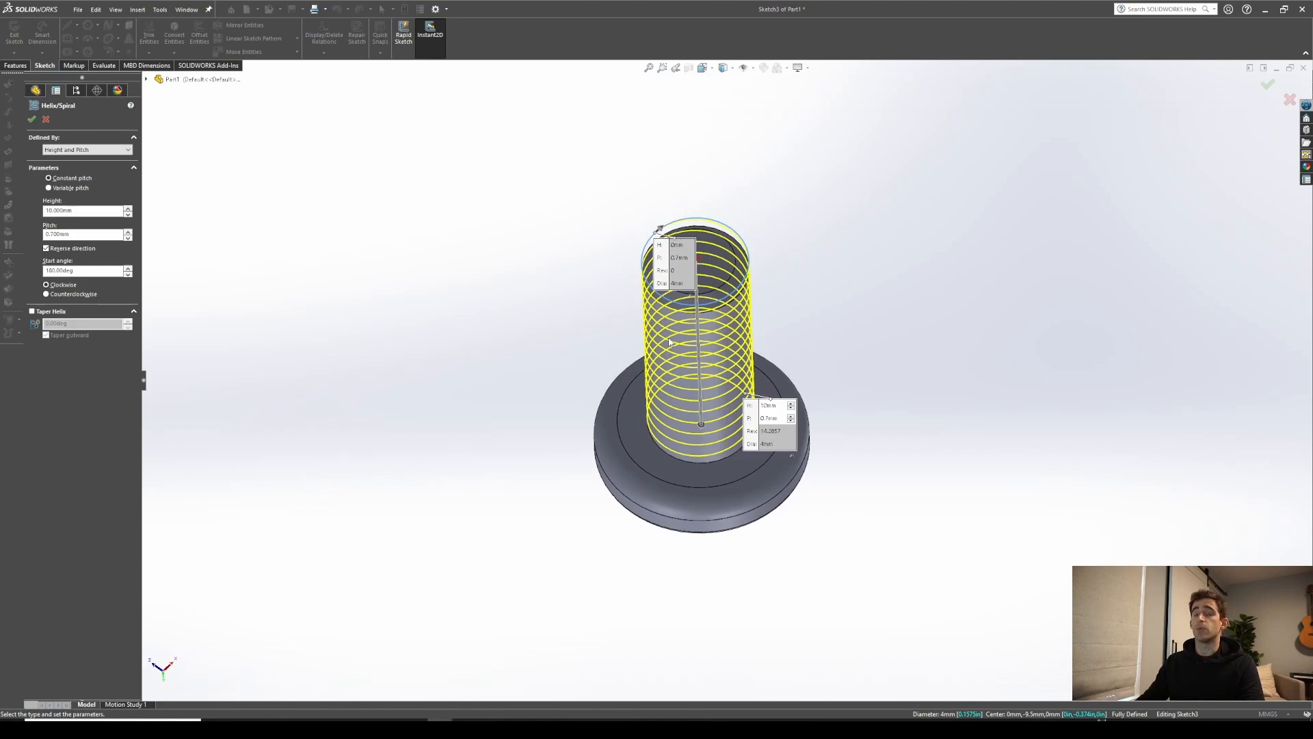
click(33, 120)
Start a new sketch on the Right Plane for the thread profile at the helix's starting end
scroll(704, 301, down, 8)
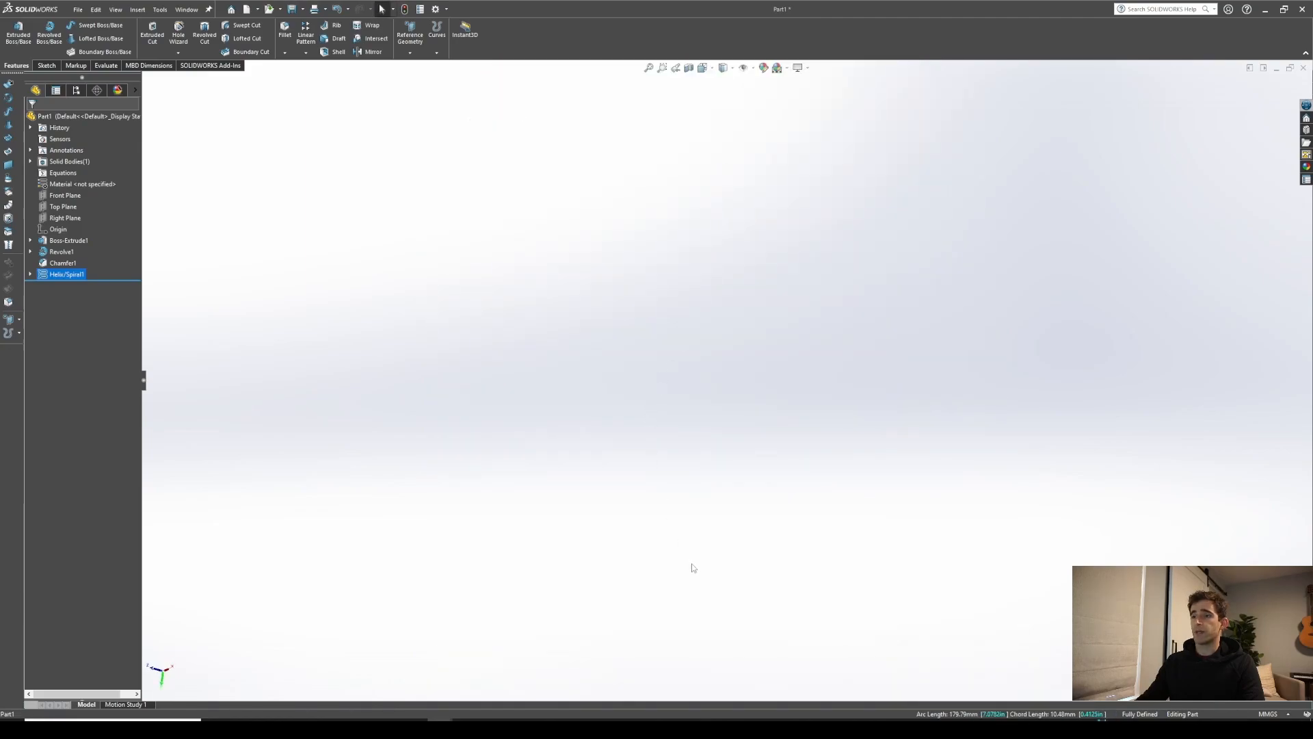
key(space)
click(521, 463)
middle_drag(649, 386, 852, 333)
scroll(838, 339, down, 2)
middle_drag(667, 345, 811, 331)
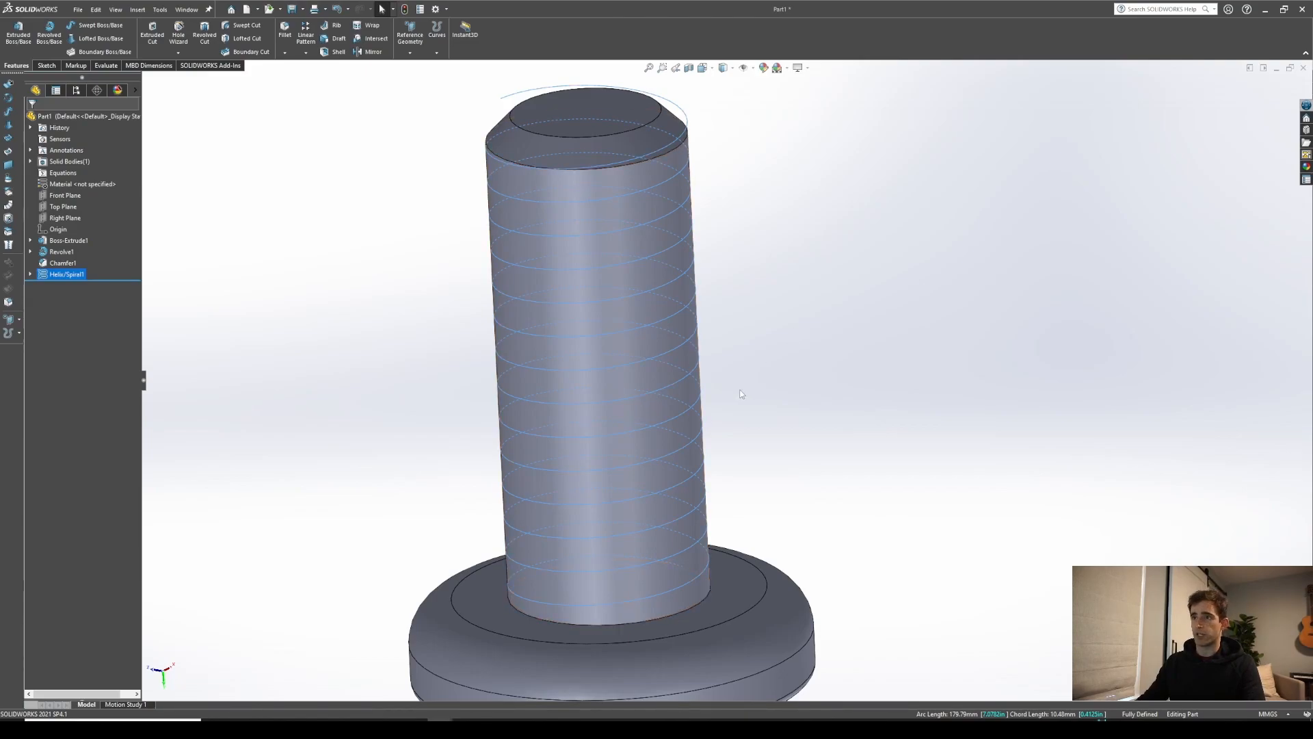
key(ctrl+7)
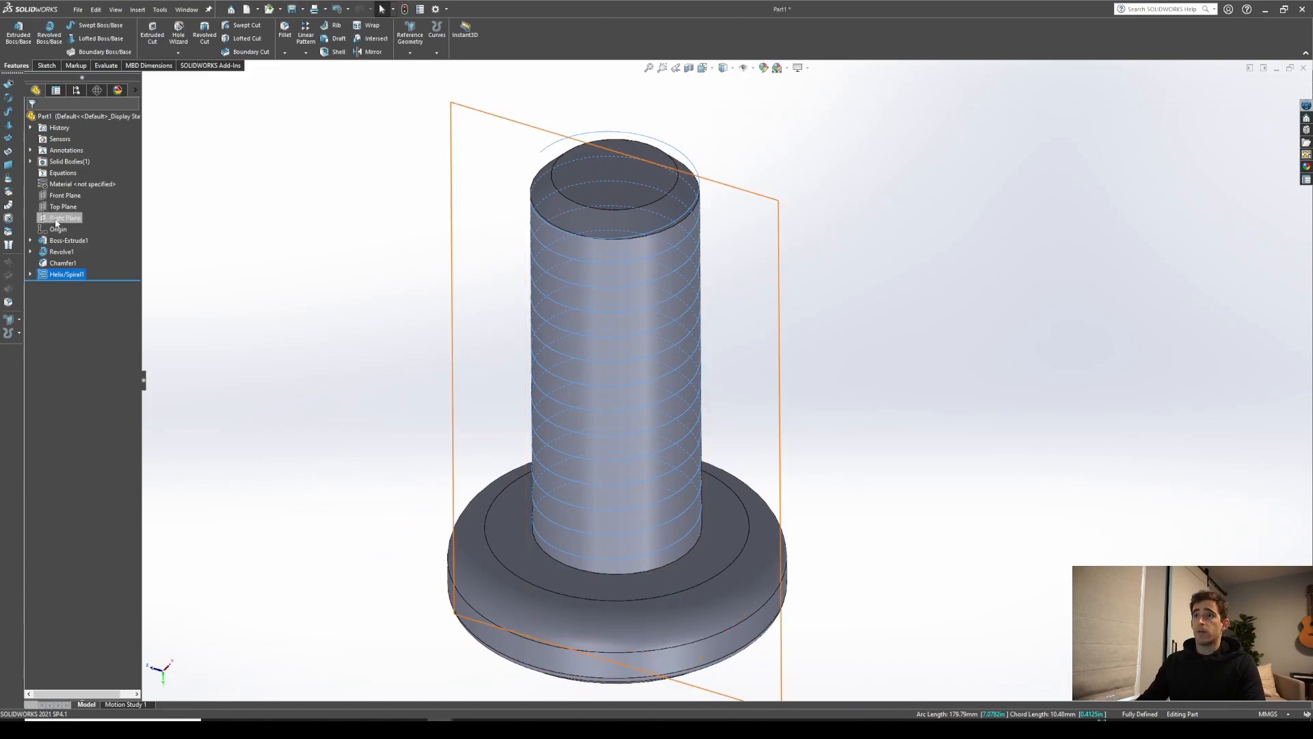
click(55, 220)
middle_drag(632, 228, 645, 367)
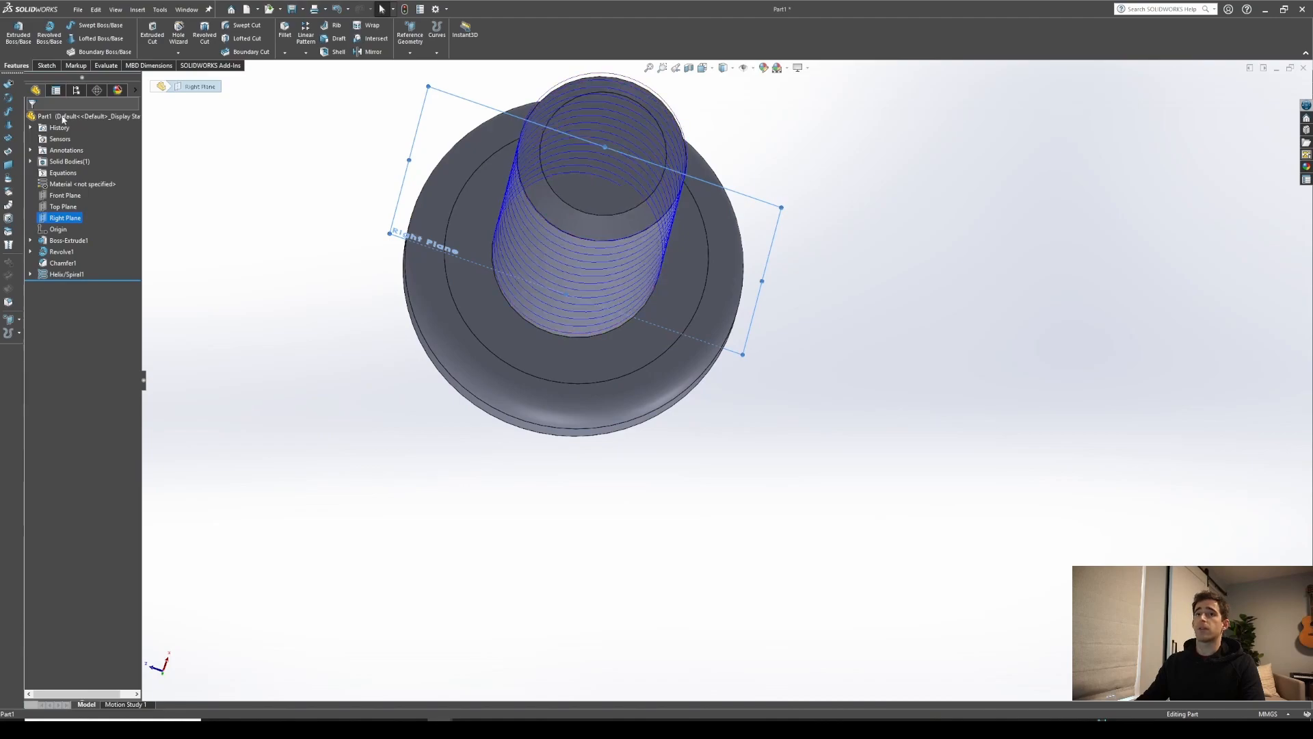
click(46, 65)
click(14, 33)
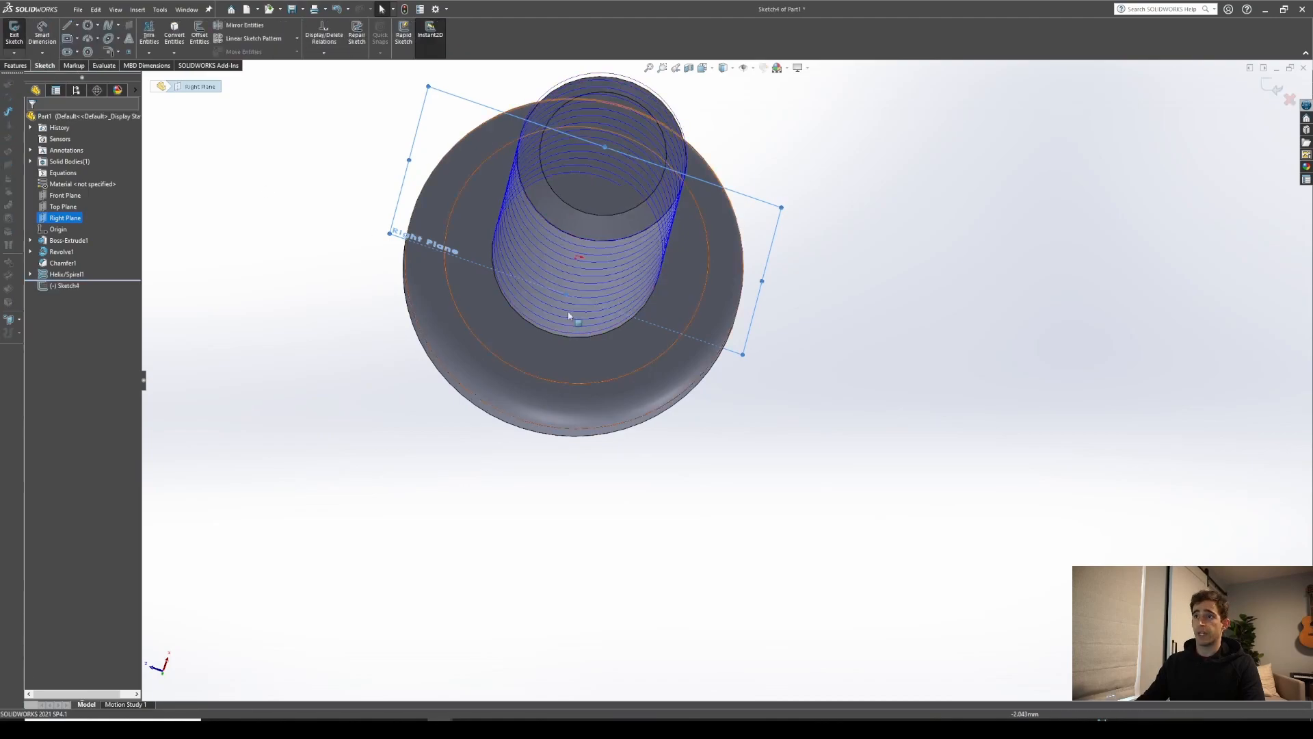
key(space)
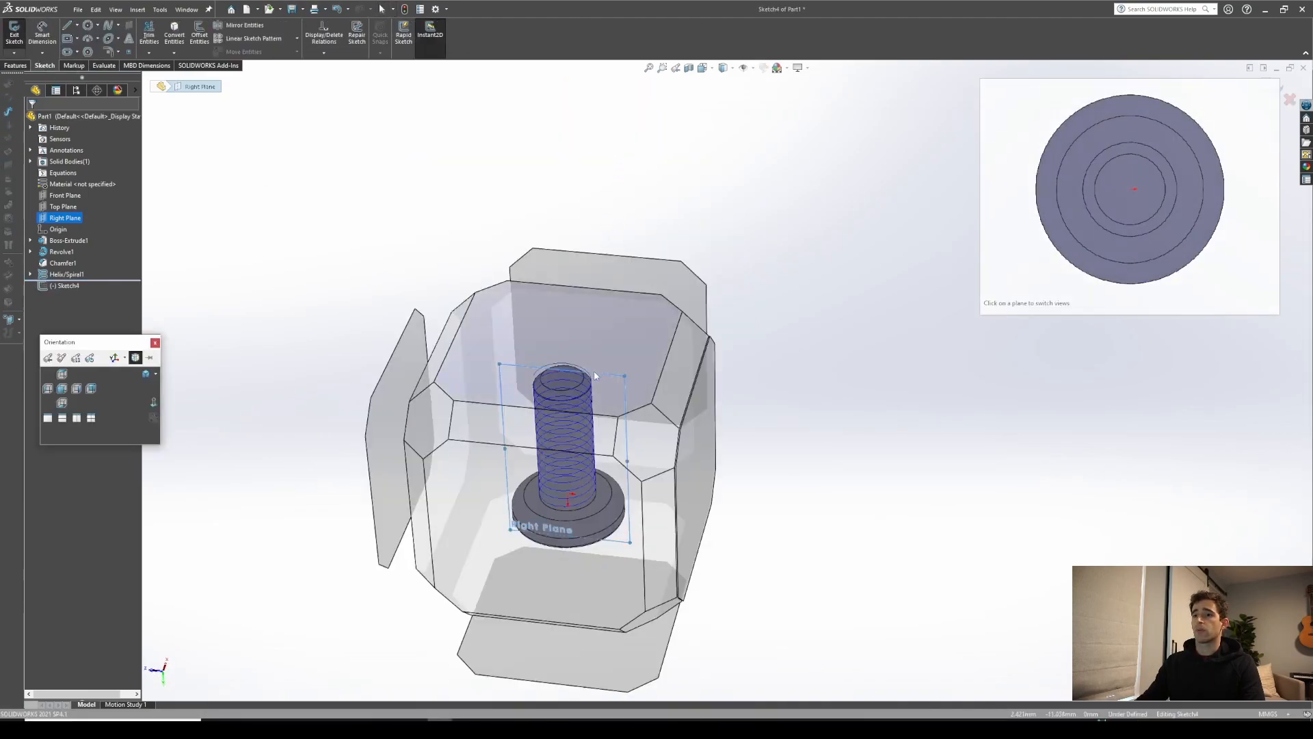
click(555, 527)
scroll(766, 137, down, 3)
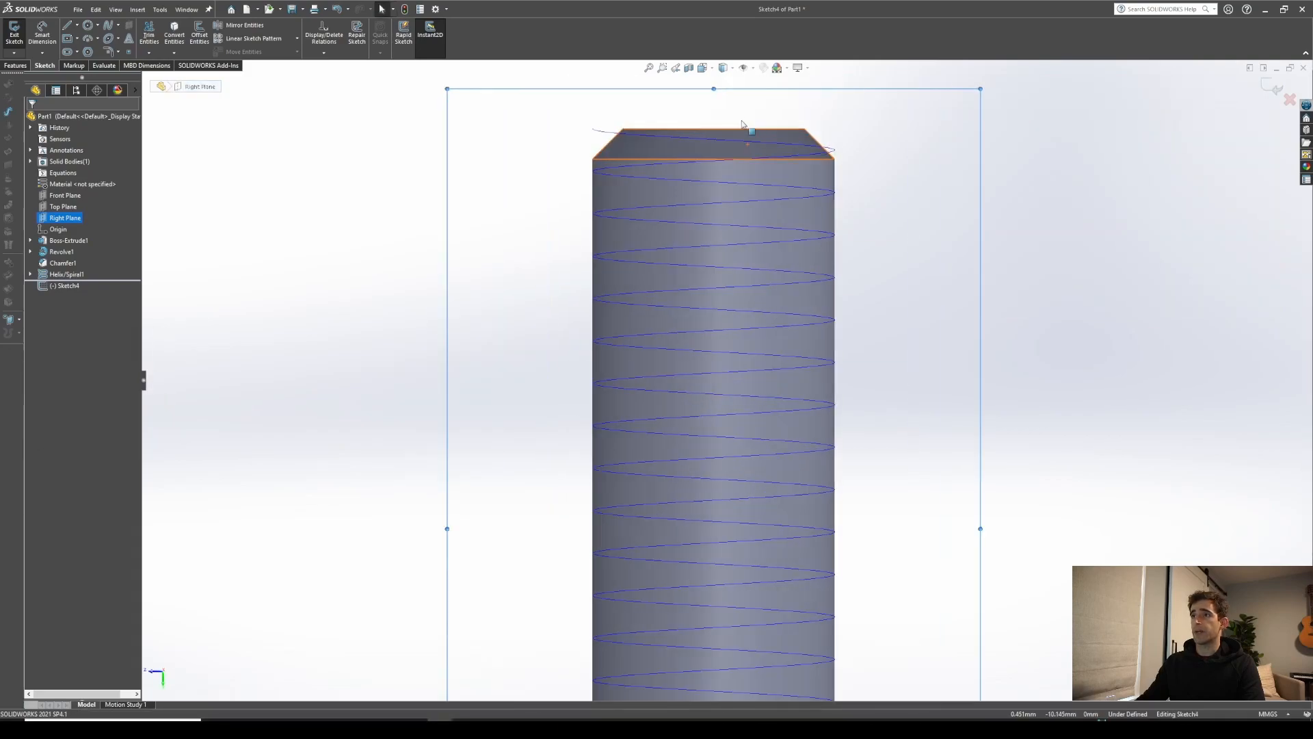
Sketch a horizontal centerline about 1.83 mm long from the centre of the shank's end face outward toward the helix start
click(77, 26)
click(81, 53)
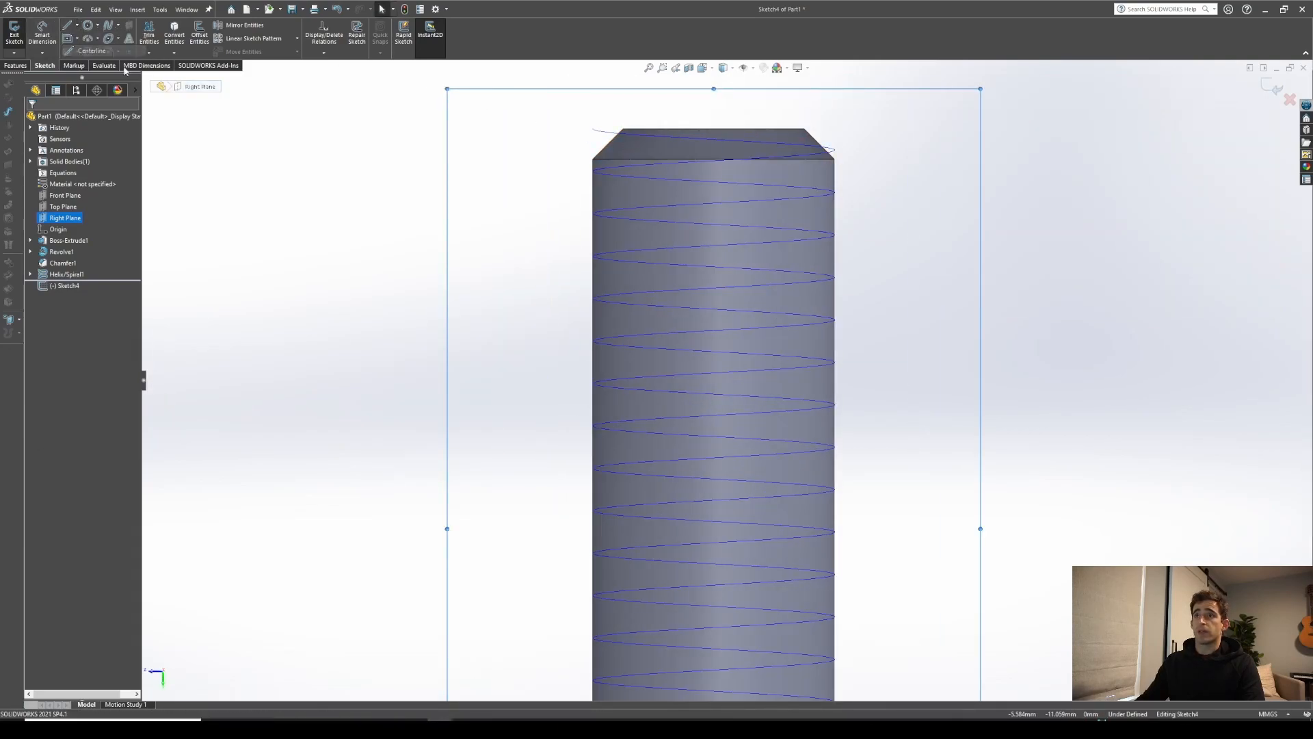
click(713, 129)
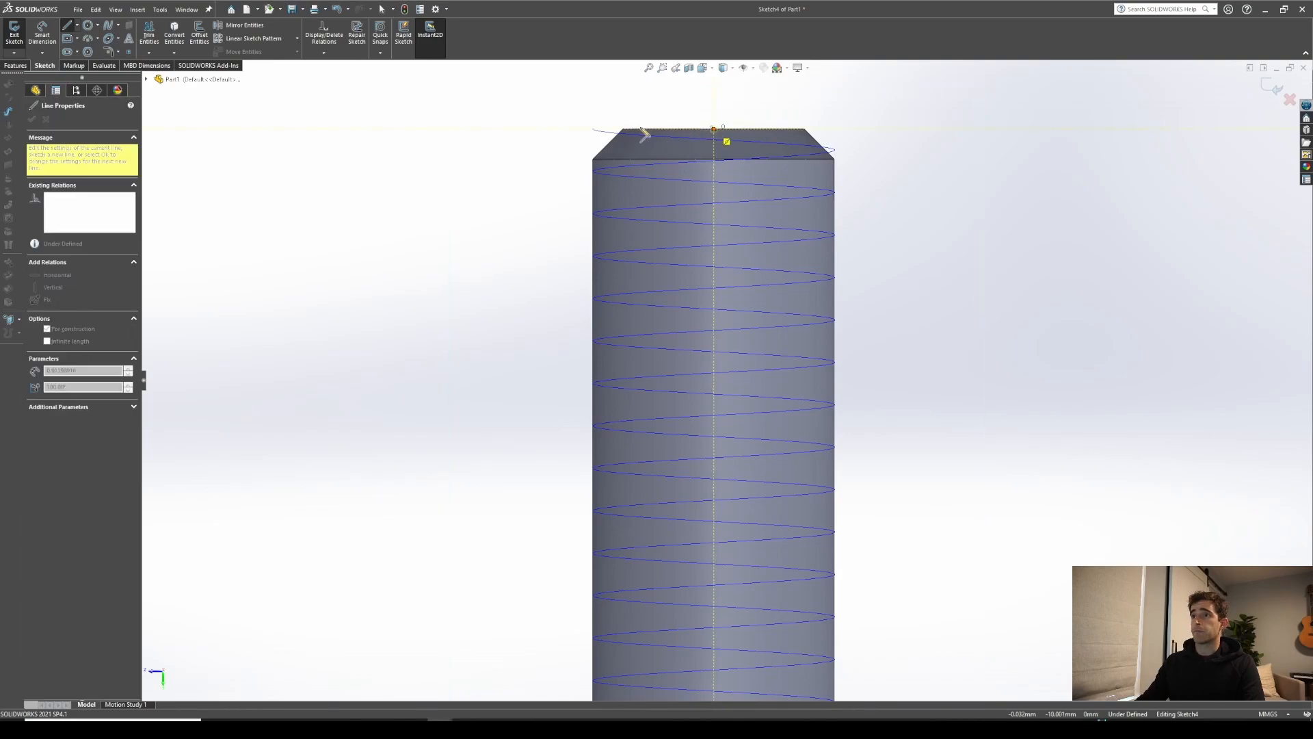
click(604, 130)
key(Escape)
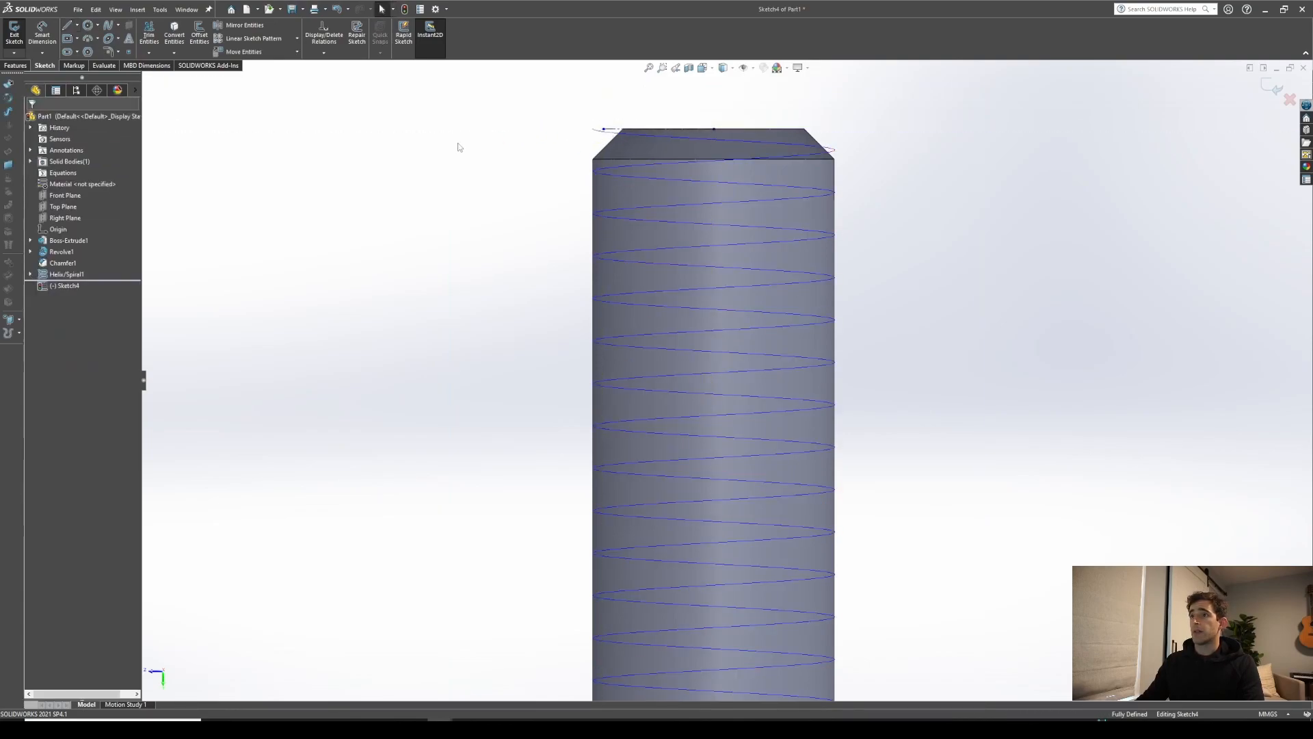
Sketch a short vertical centerline from the centre of the end face, pointing away from the shank
click(77, 26)
click(80, 53)
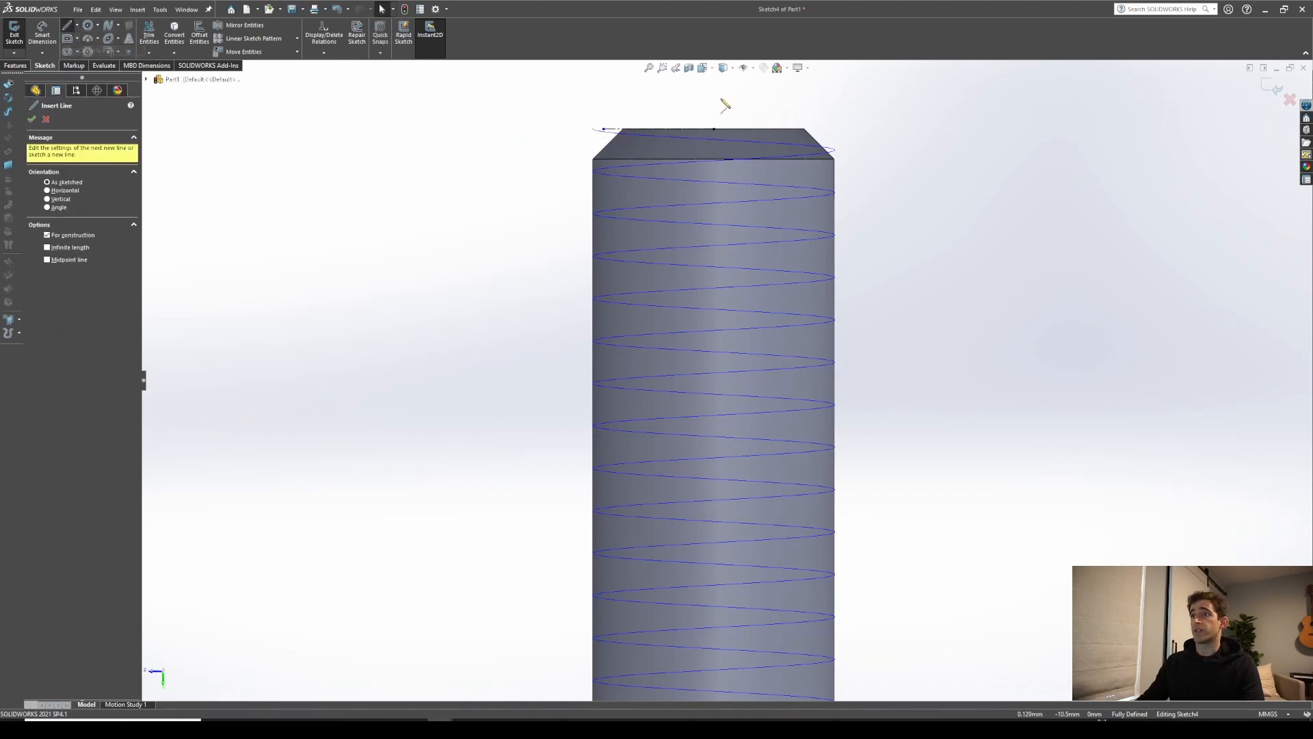
click(716, 128)
click(714, 96)
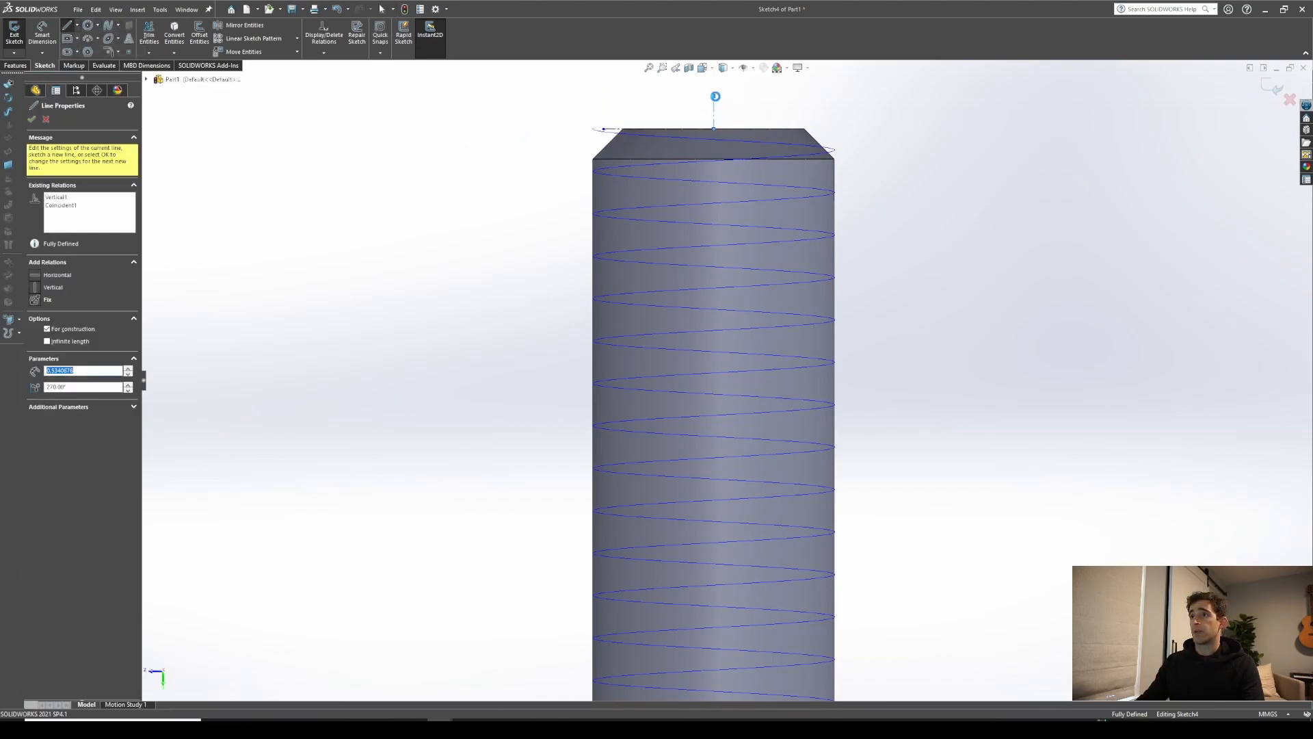
key(Escape)
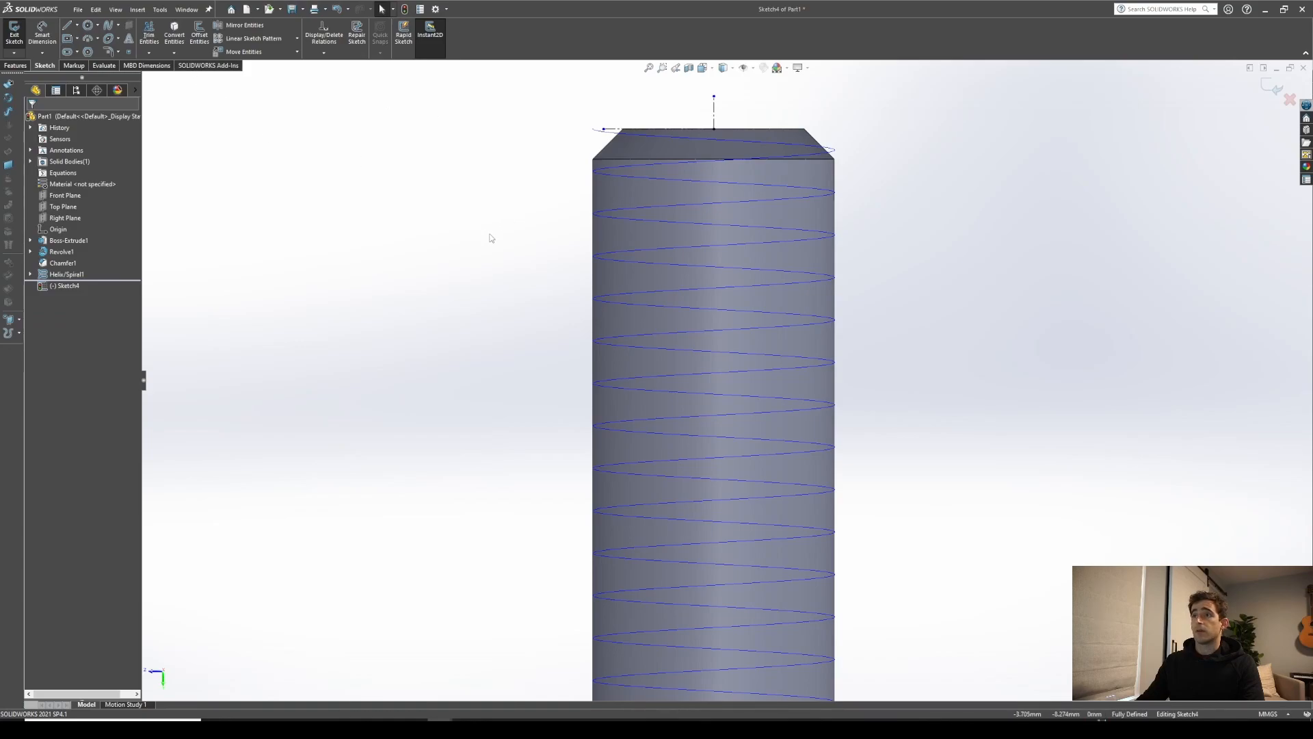
Dimension the horizontal centerline's length as 3.14/2 mm
right_drag(490, 238, 492, 188)
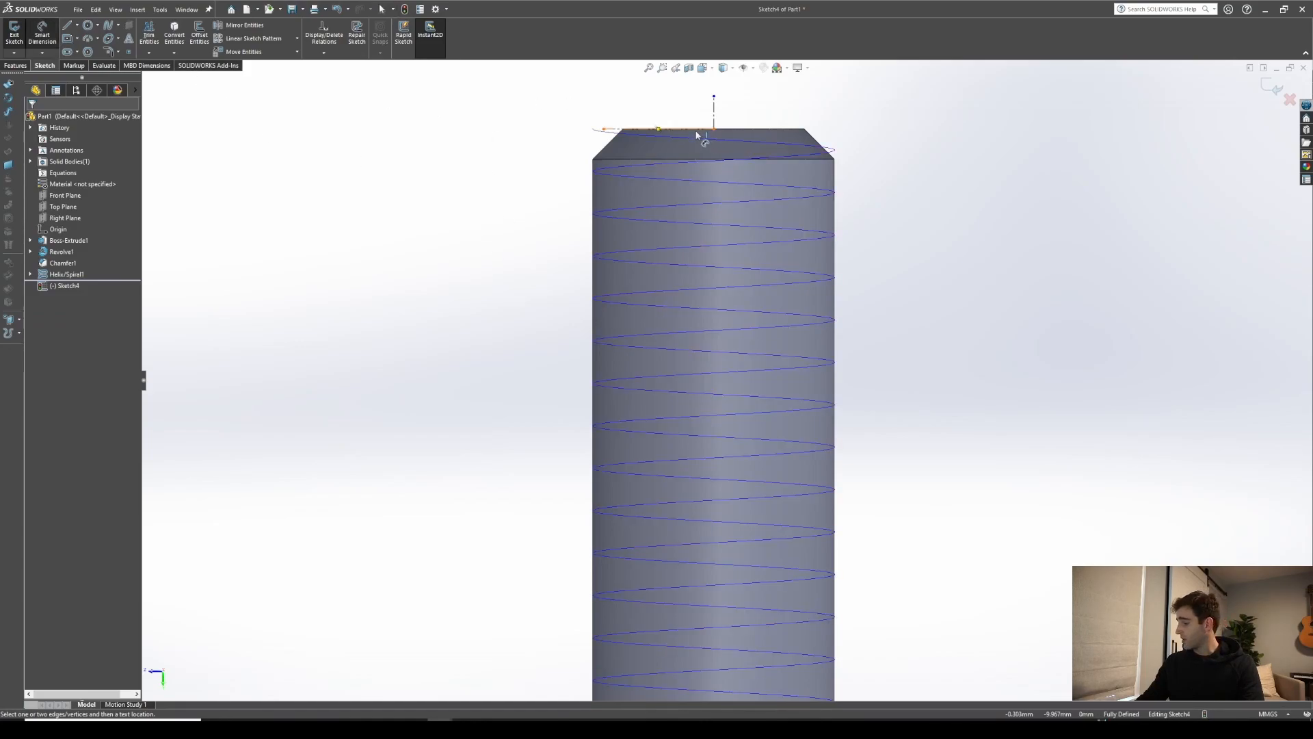
click(696, 135)
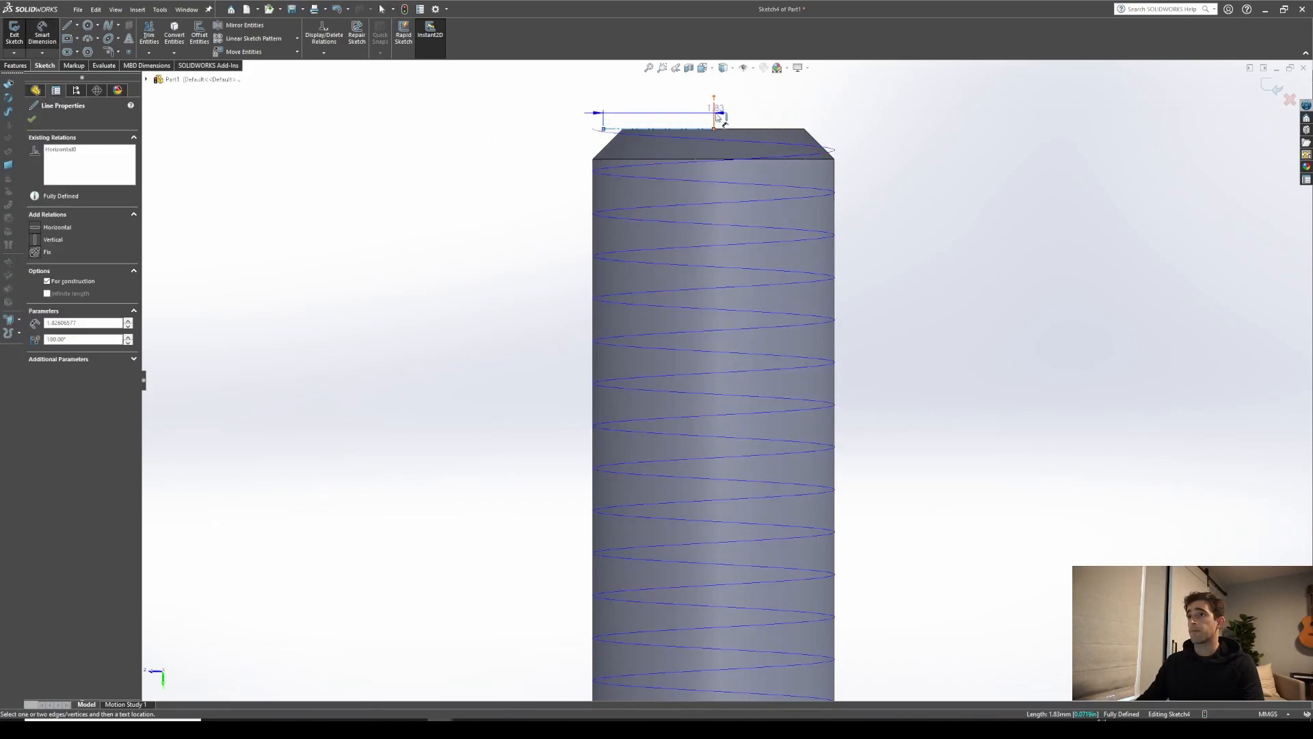
click(715, 115)
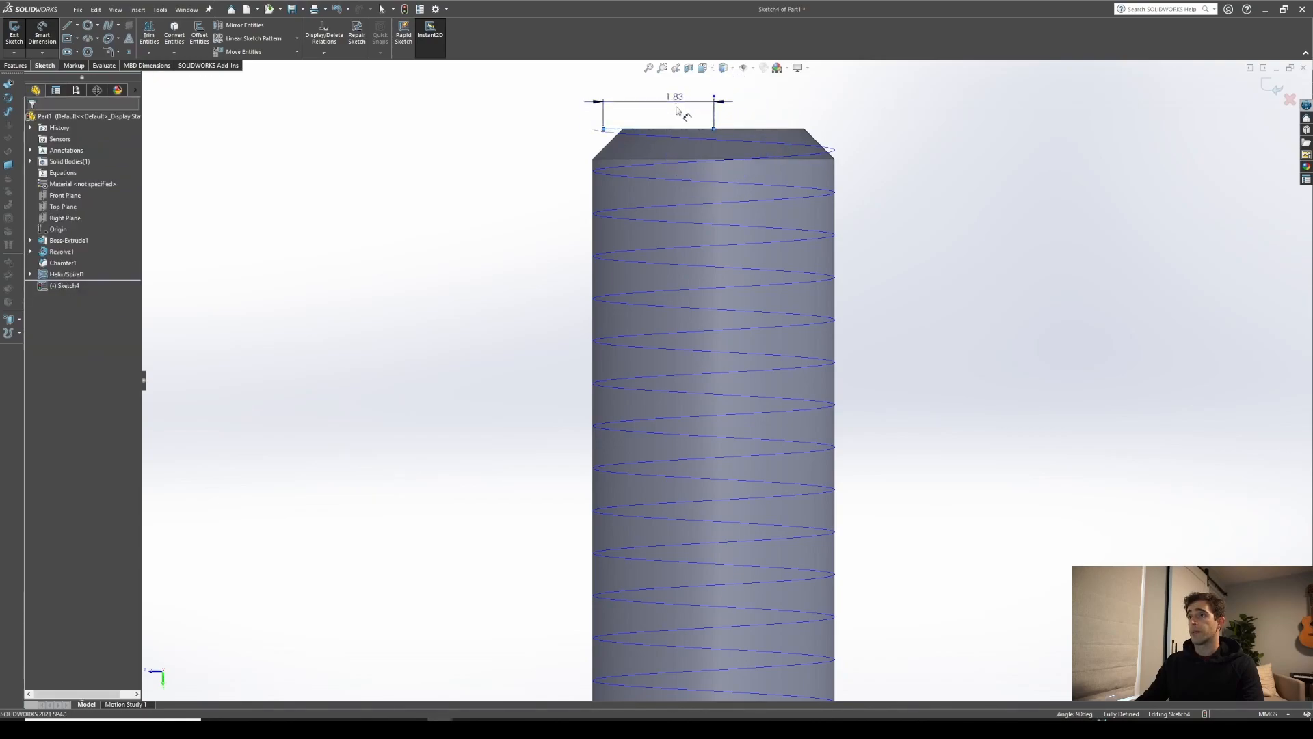
click(676, 114)
text(3.1)
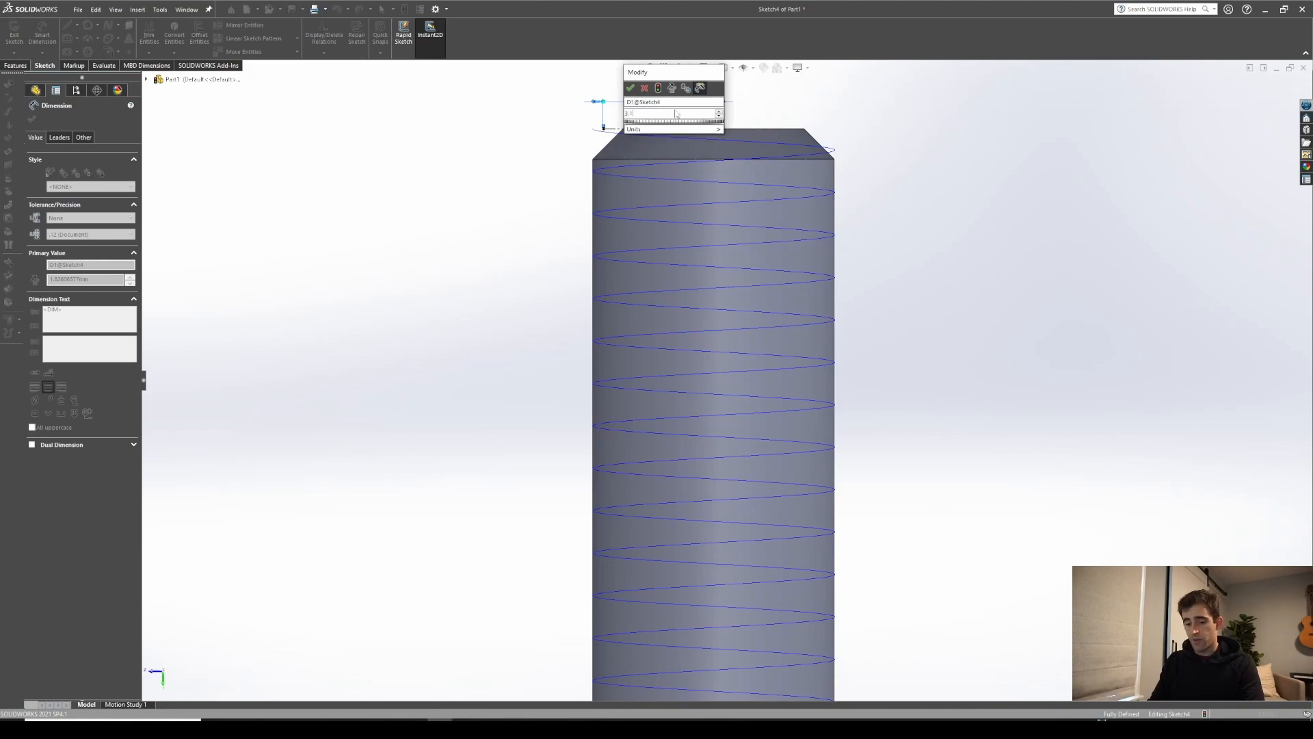
text(4/2)
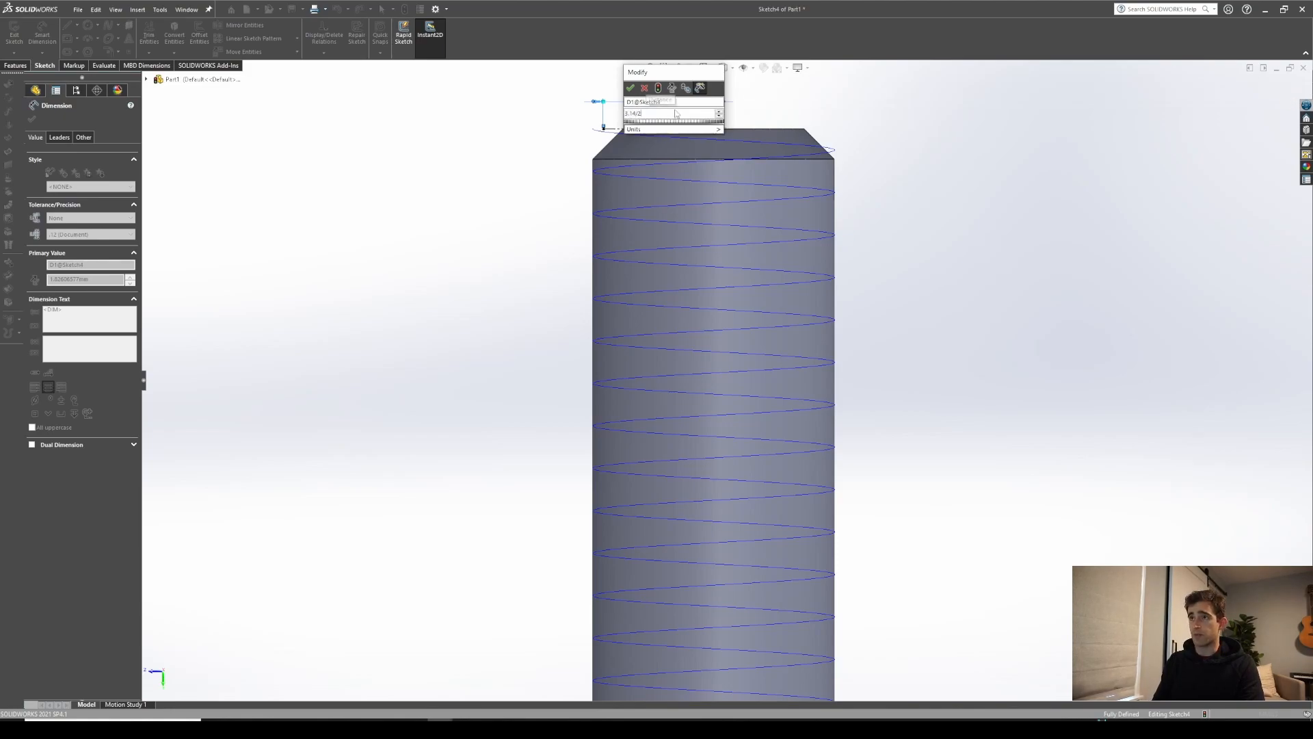
key(Return)
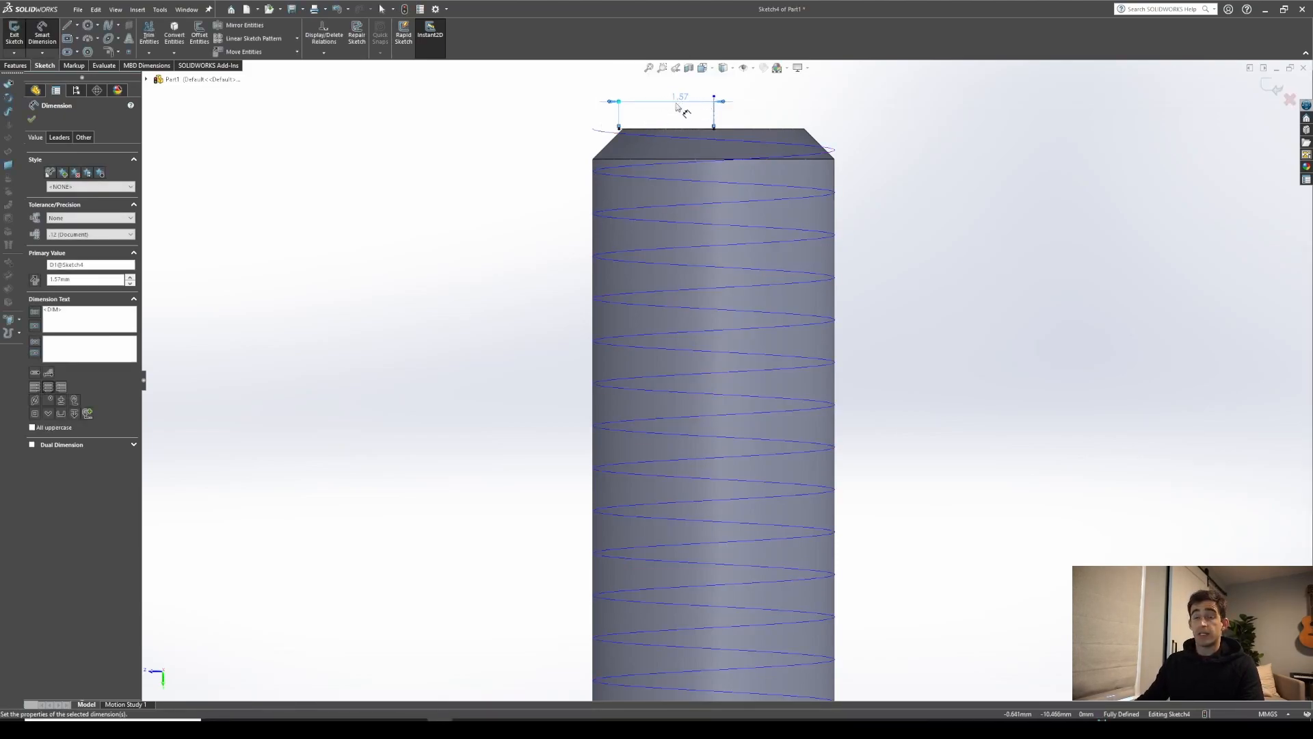
Sketch the half thread profile: a vertical line about 0.1 mm tall at the centerline's outer end, an outward sloping line, and a vertical line back down
click(66, 25)
scroll(636, 137, down, 3)
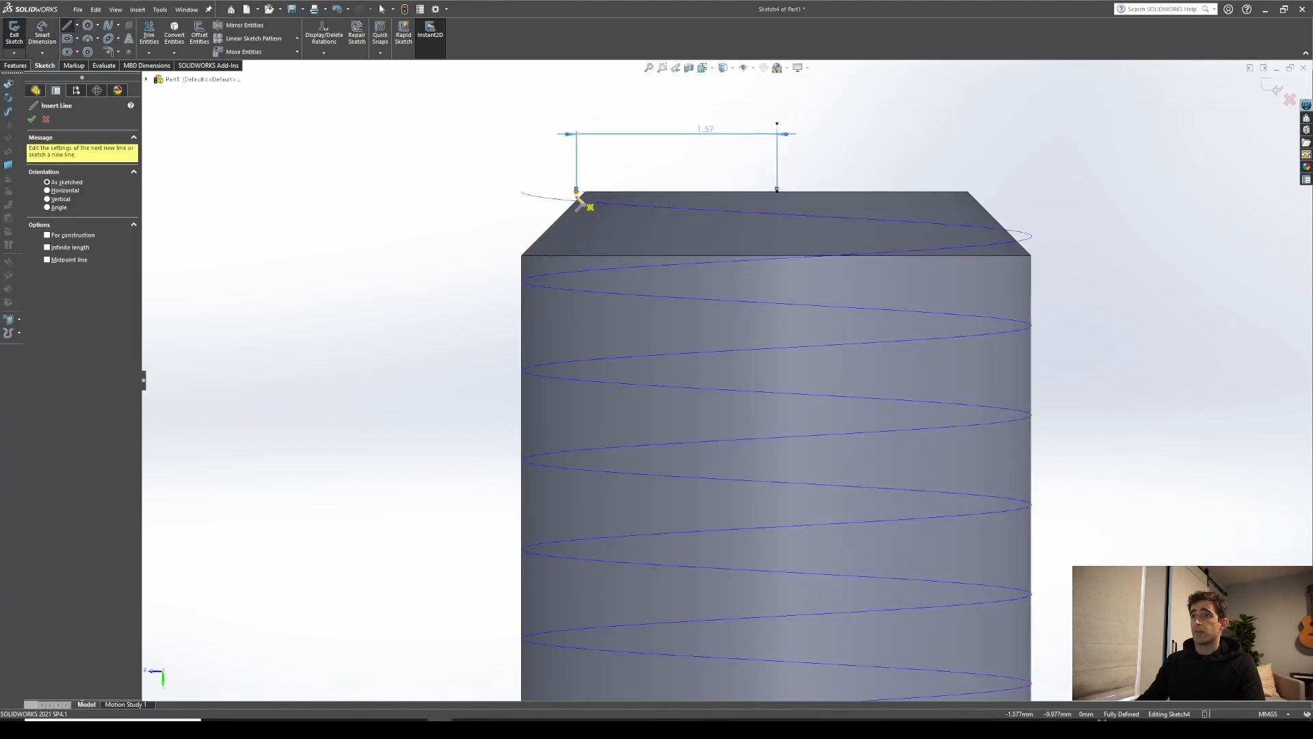
click(575, 191)
click(576, 178)
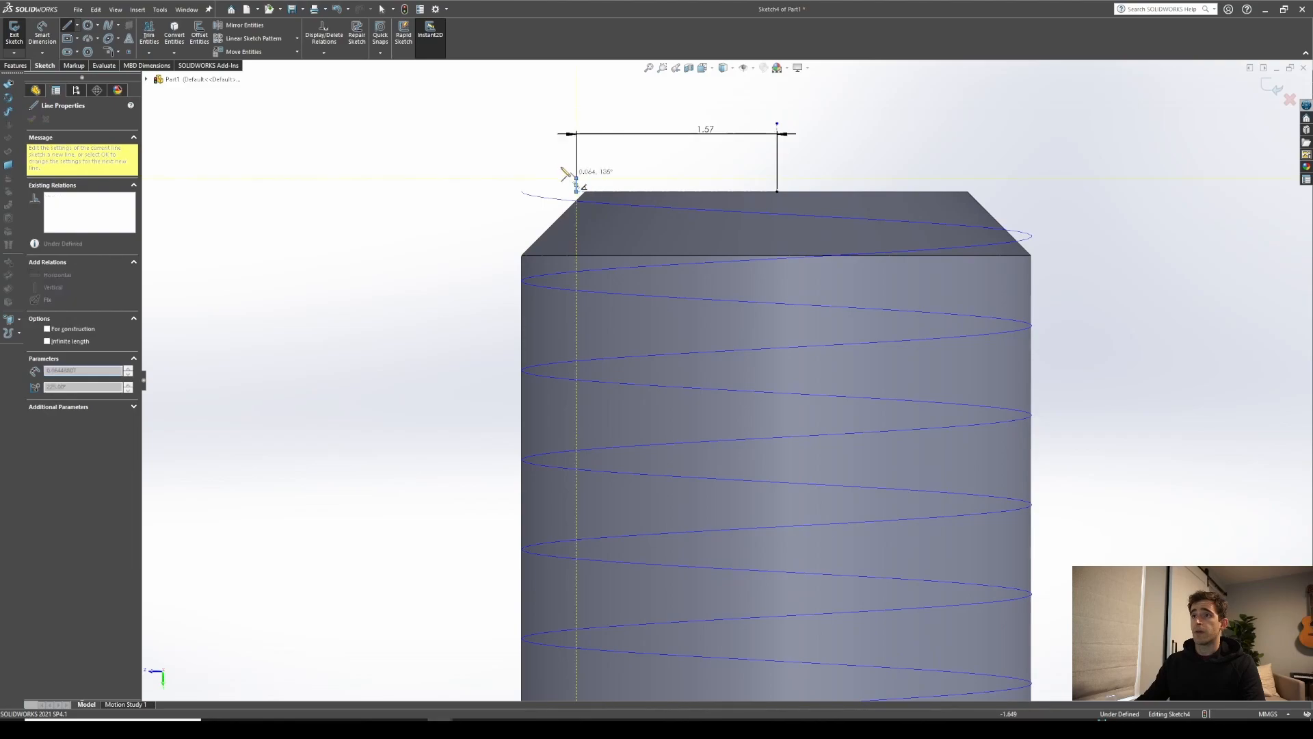
click(506, 144)
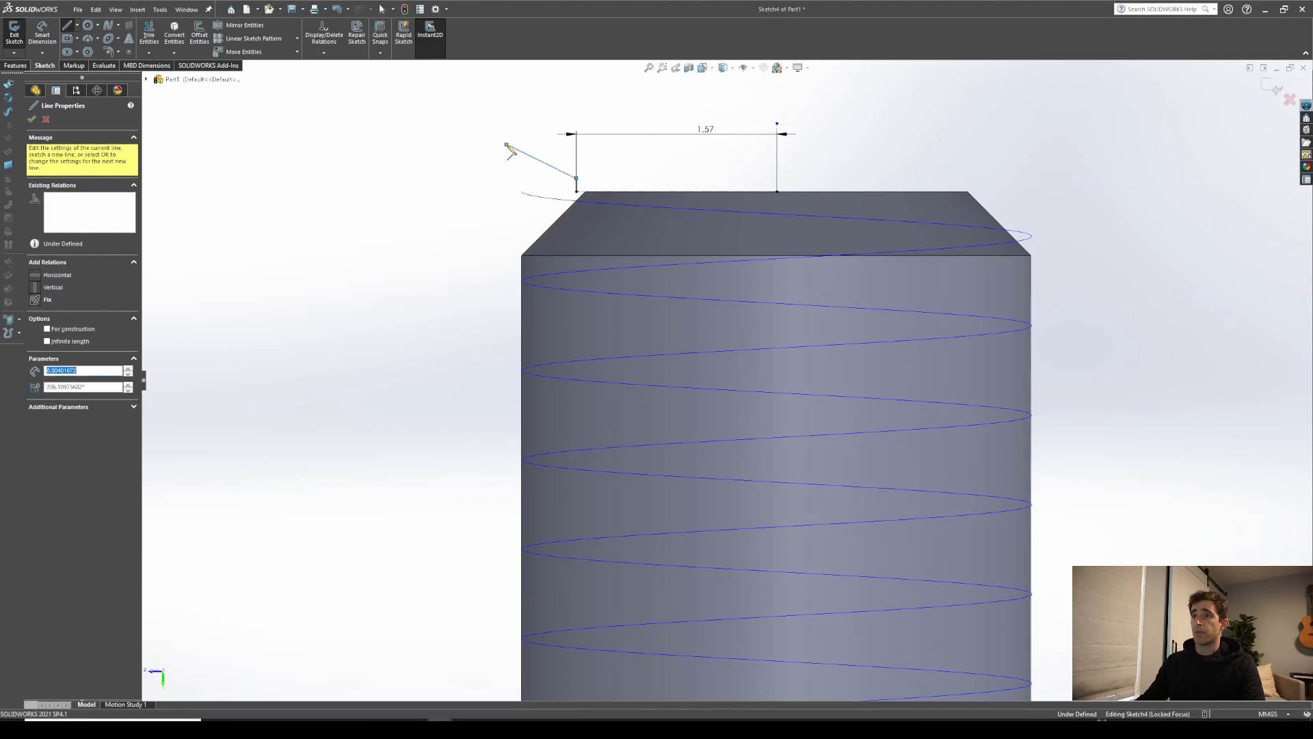
click(507, 191)
key(Escape)
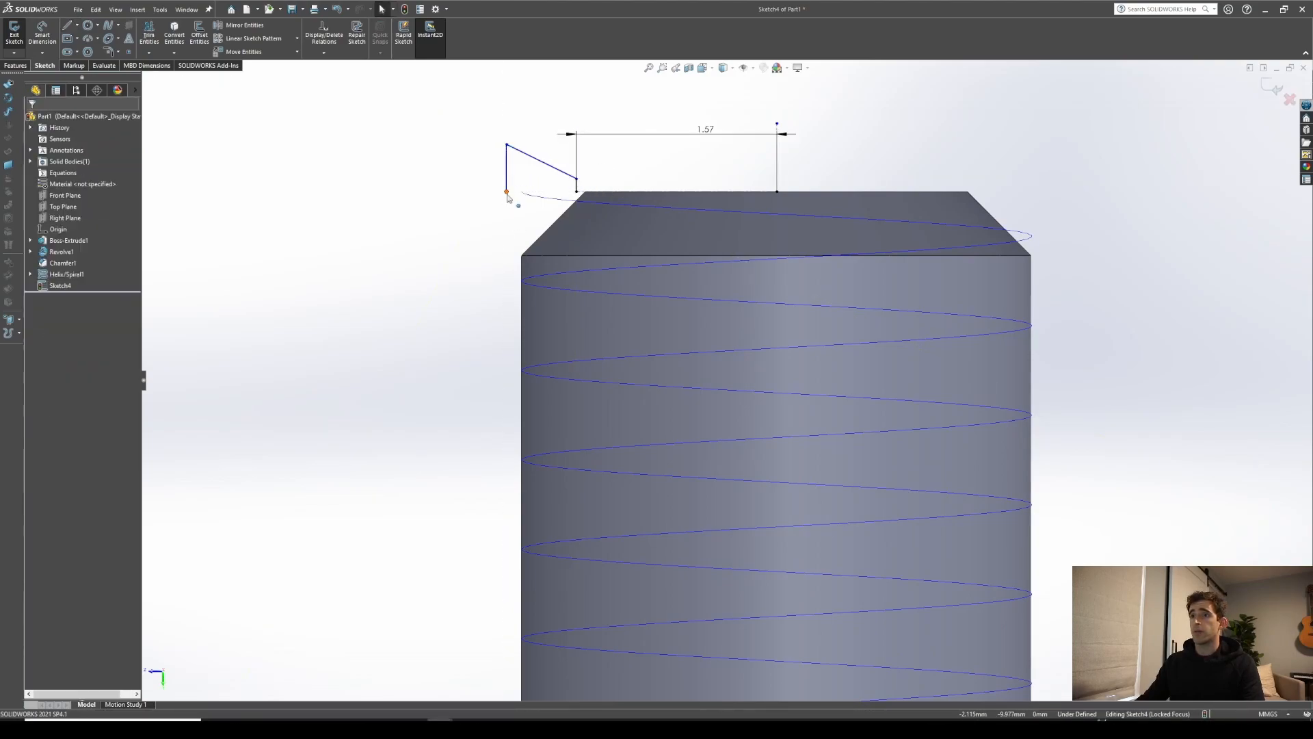
Make the lower endpoint of the profile's outer vertical line coincident with the horizontal centerline
click(506, 191)
ctrl+click(587, 194)
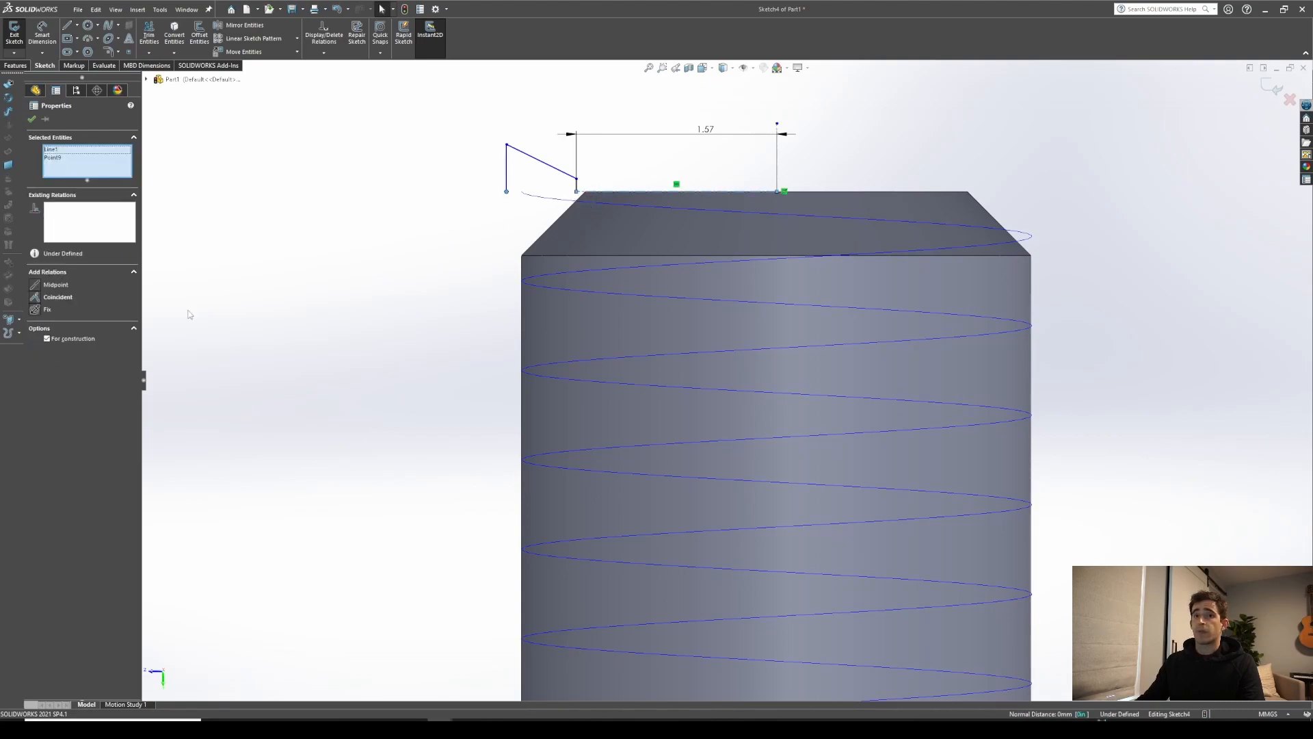
click(35, 300)
click(363, 256)
Dimension the profile's short inner vertical line as 0.09/2 mm
right_drag(380, 338, 390, 280)
scroll(598, 205, down, 3)
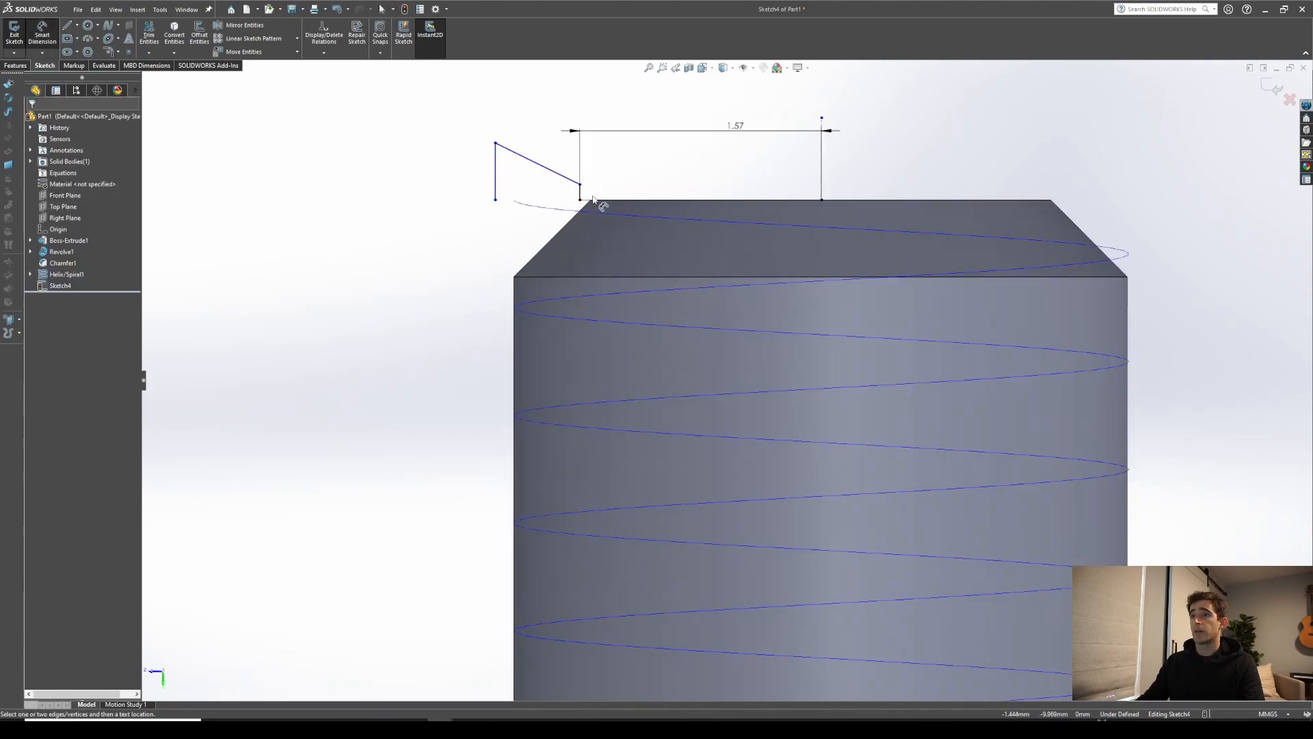
click(590, 212)
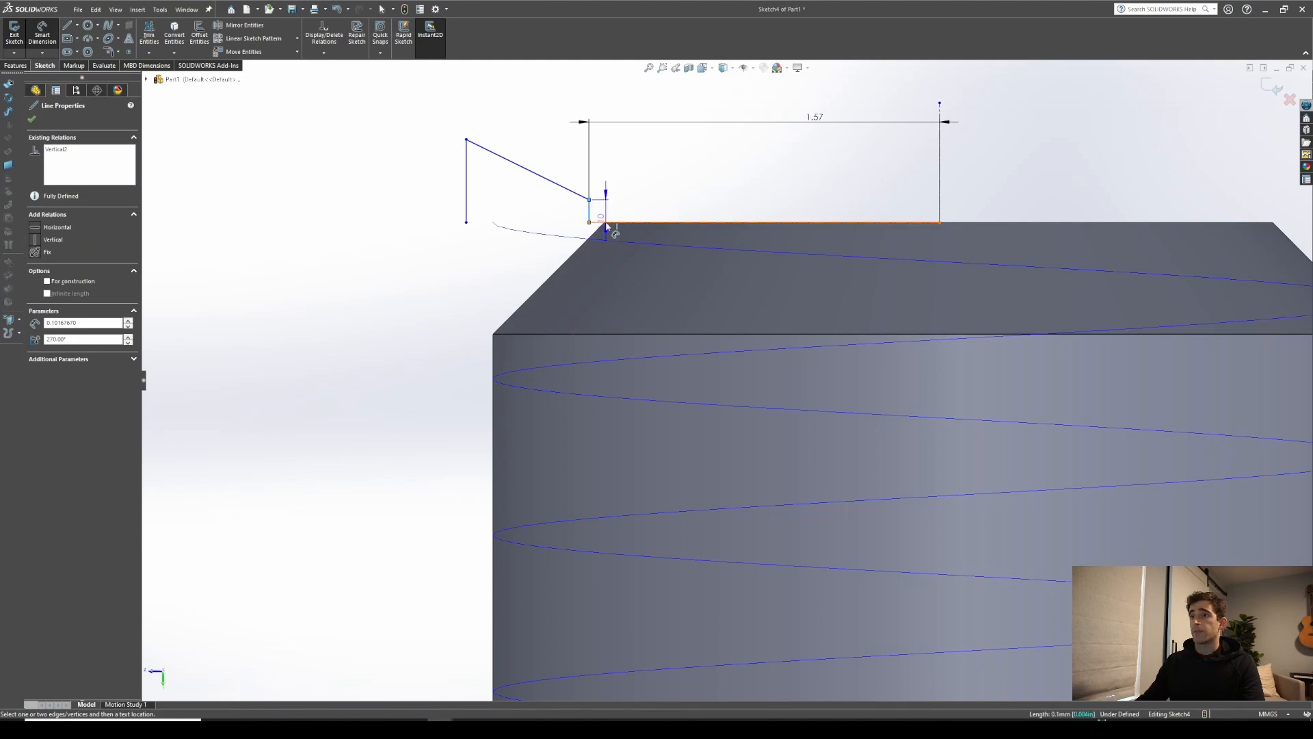
click(694, 204)
text(0.09/2)
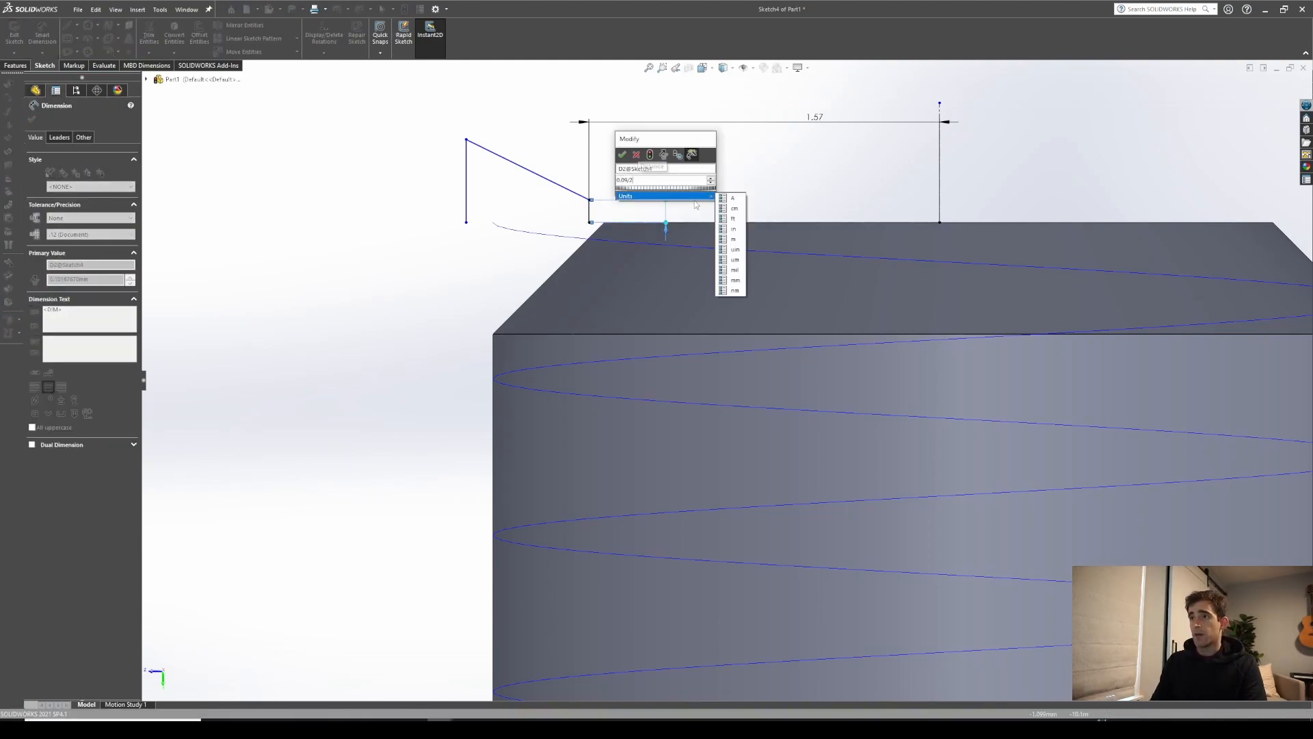
key(Return)
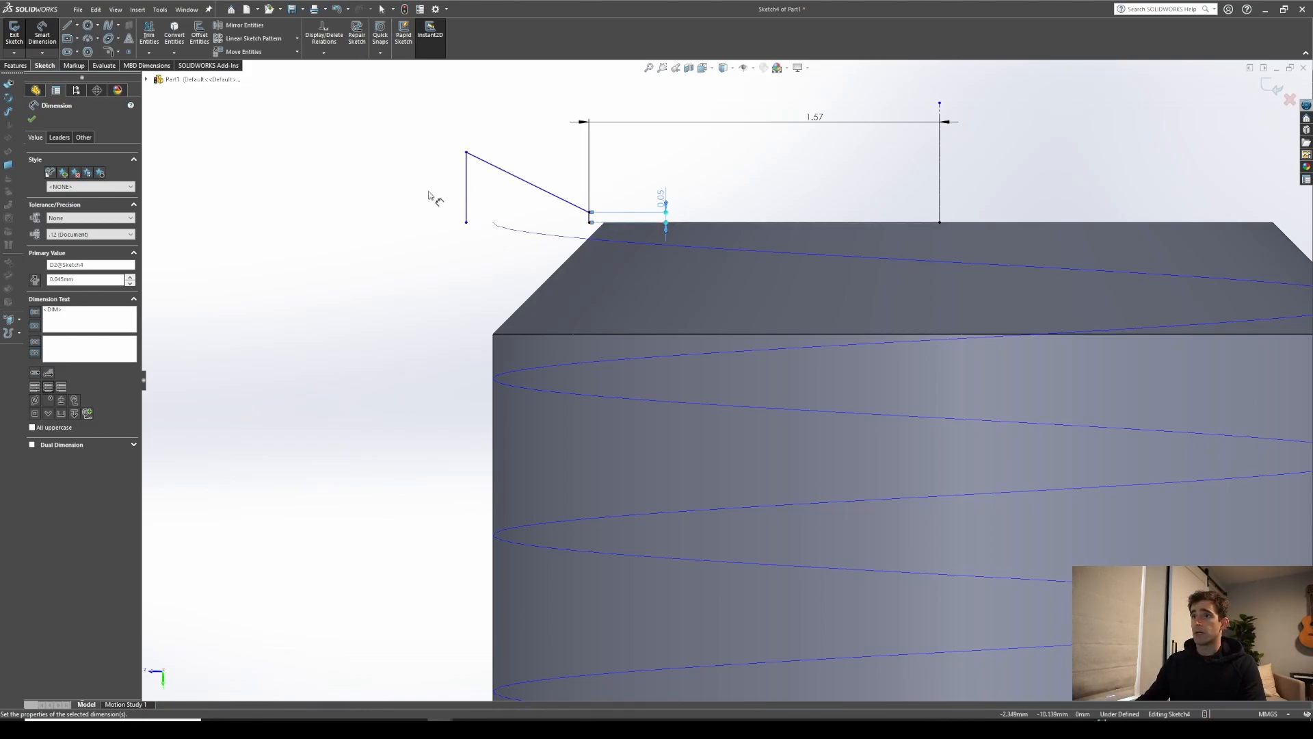
Dimension the profile's outer vertical line as 0.66/2 mm
click(467, 202)
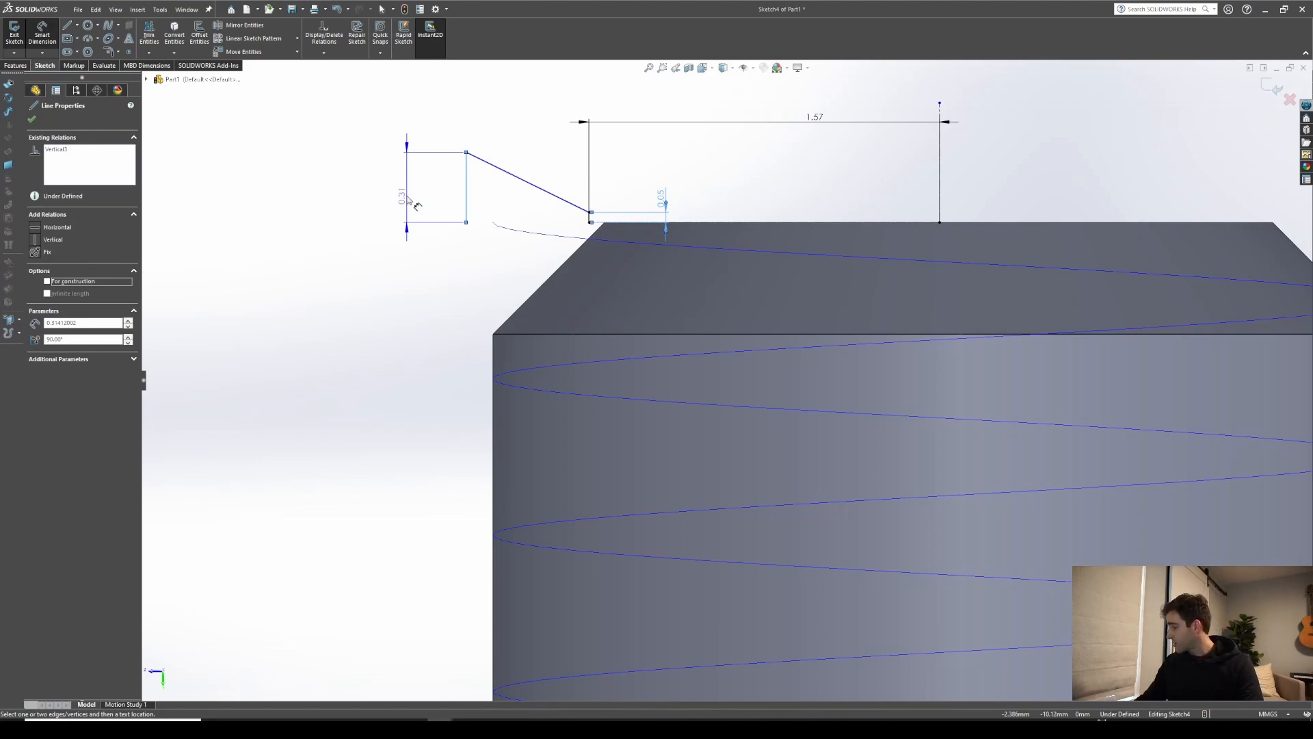
click(414, 204)
text(0.66/2)
key(Return)
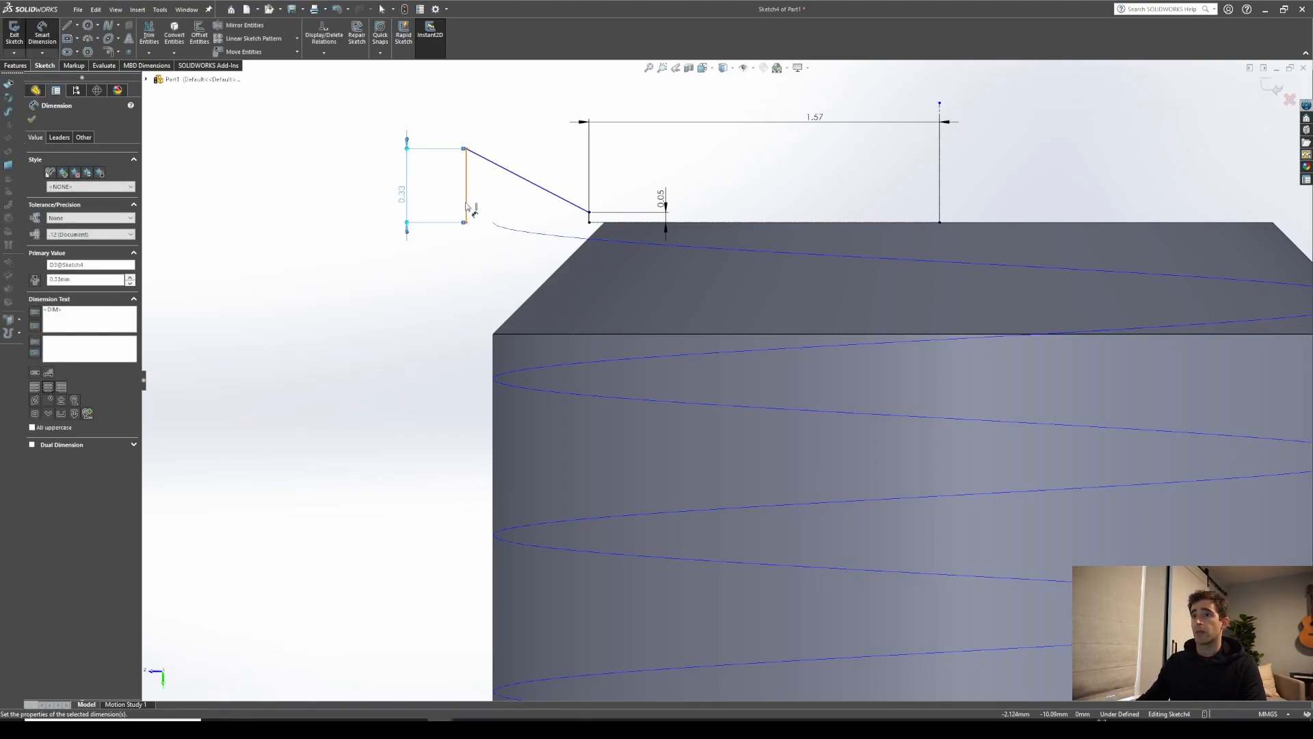
Dimension the distance between the outer vertical line and the vertical centerline as 2 mm
click(465, 198)
click(939, 167)
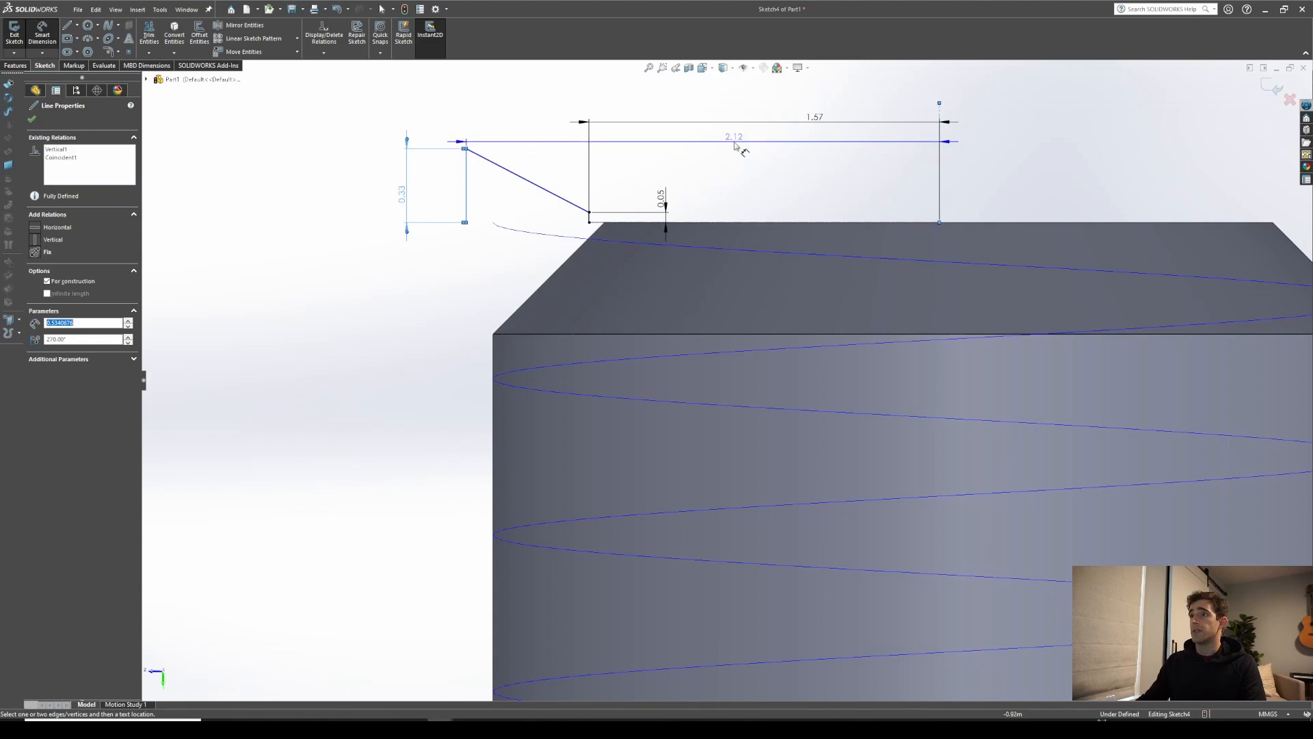
click(704, 104)
text(2)
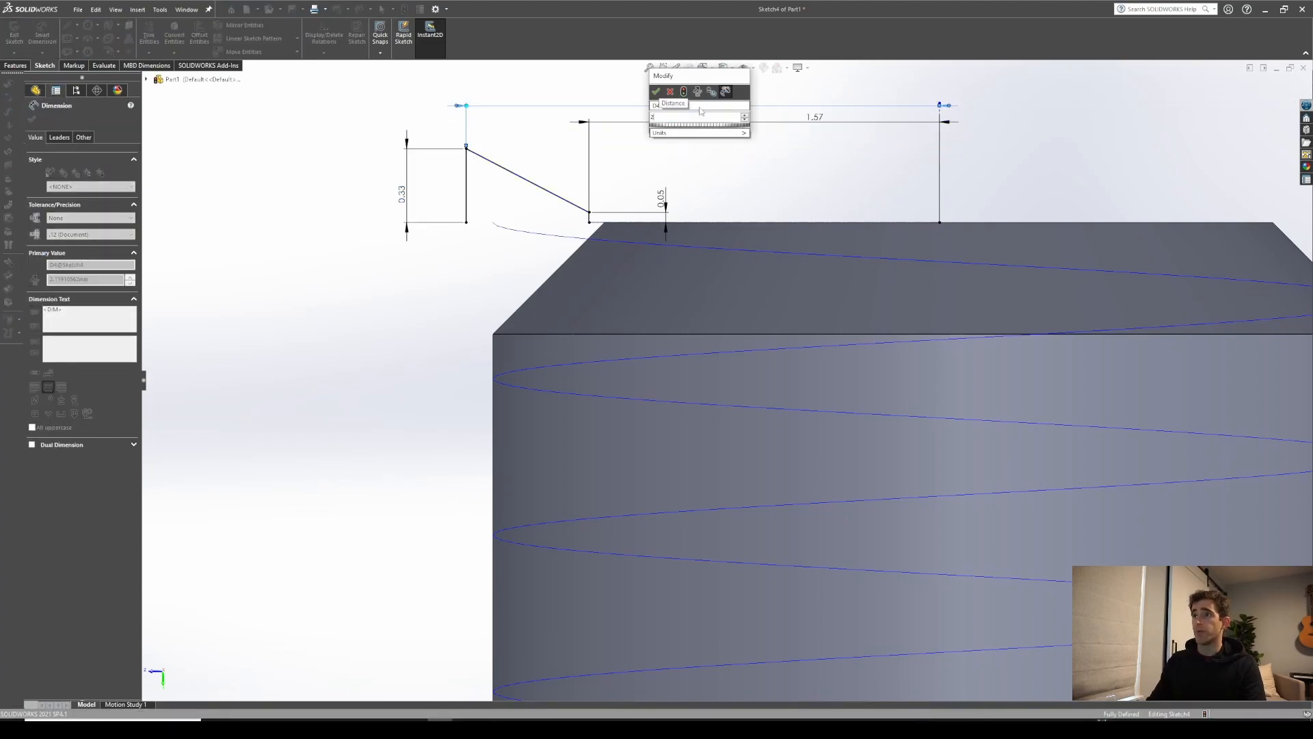
key(Return)
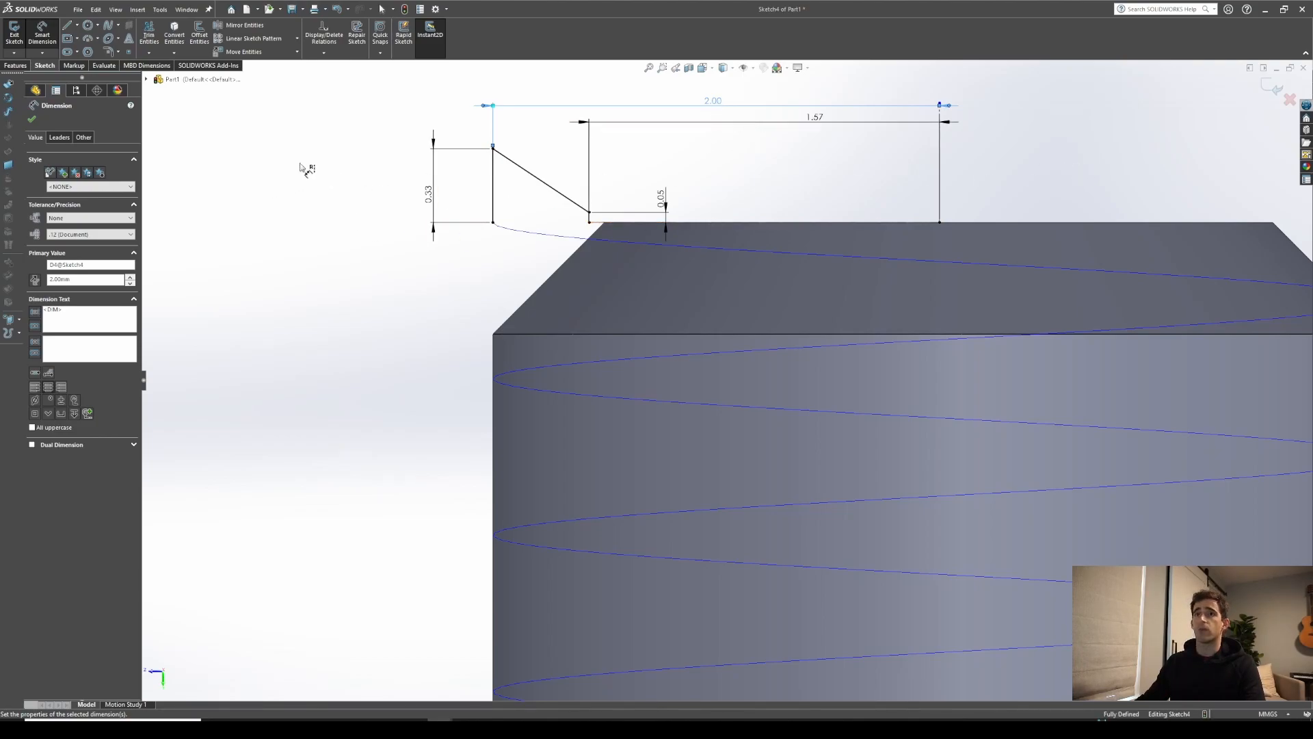
click(32, 120)
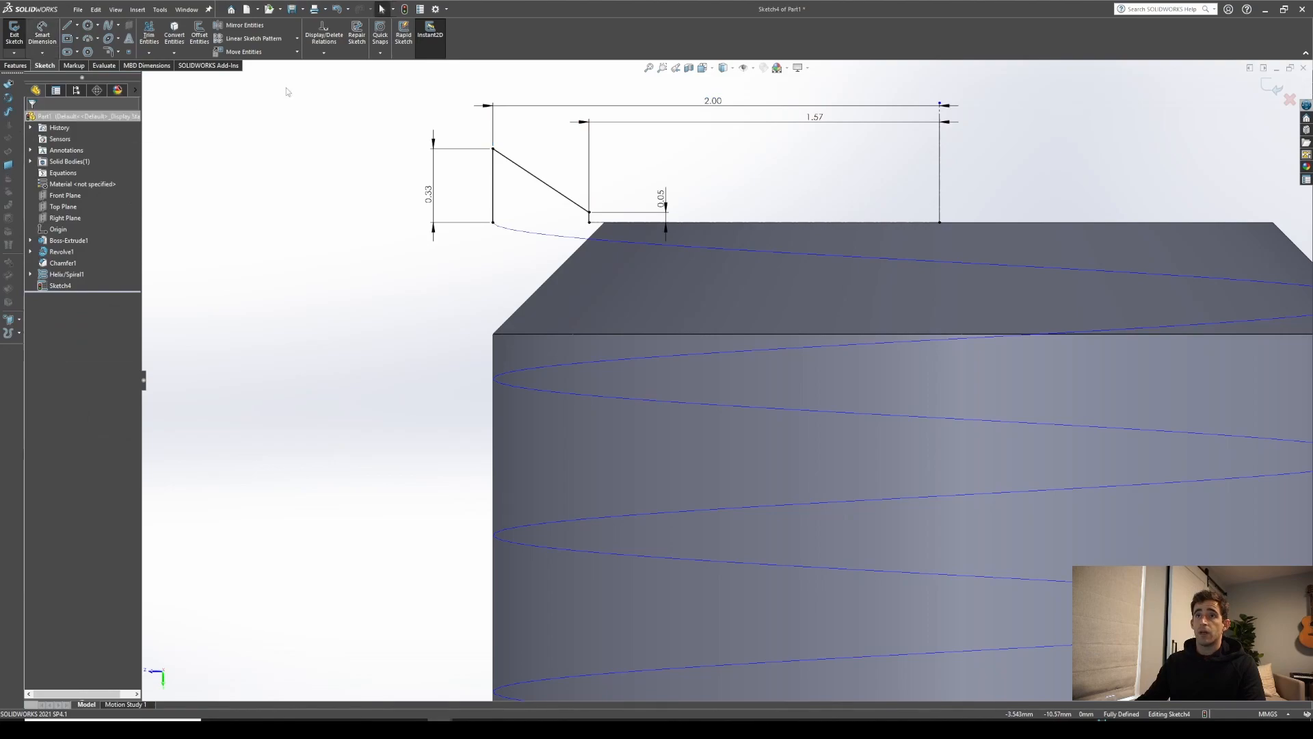
Mirror the three profile lines about the horizontal centerline to close the thread profile
click(241, 25)
scroll(604, 230, down, 2)
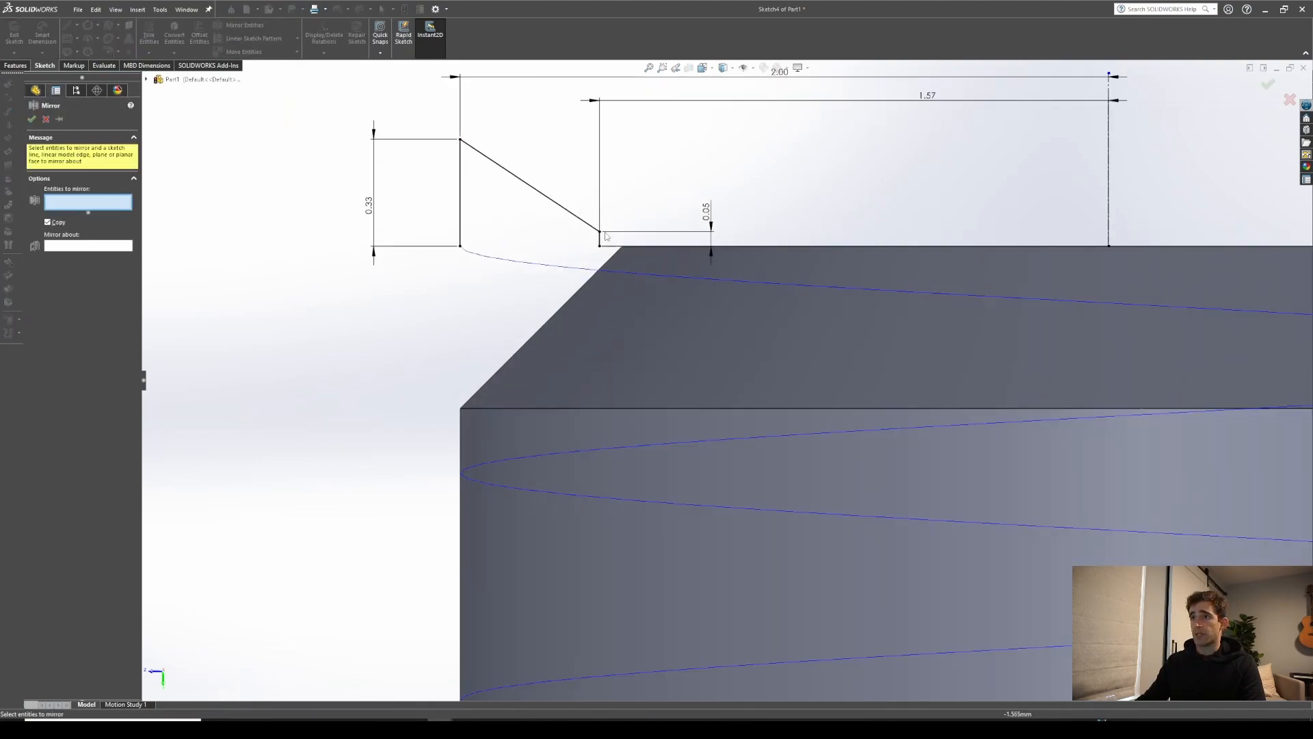
click(599, 237)
click(586, 223)
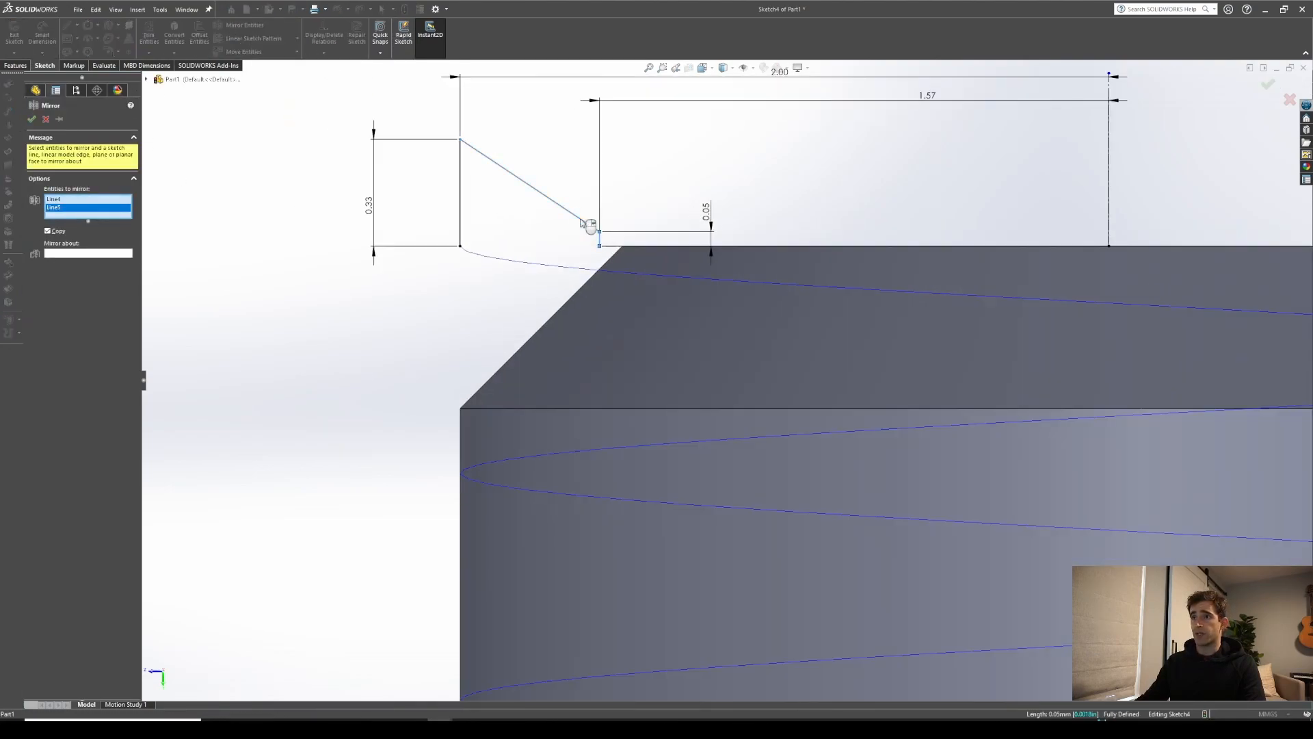
click(459, 213)
right_click(448, 217)
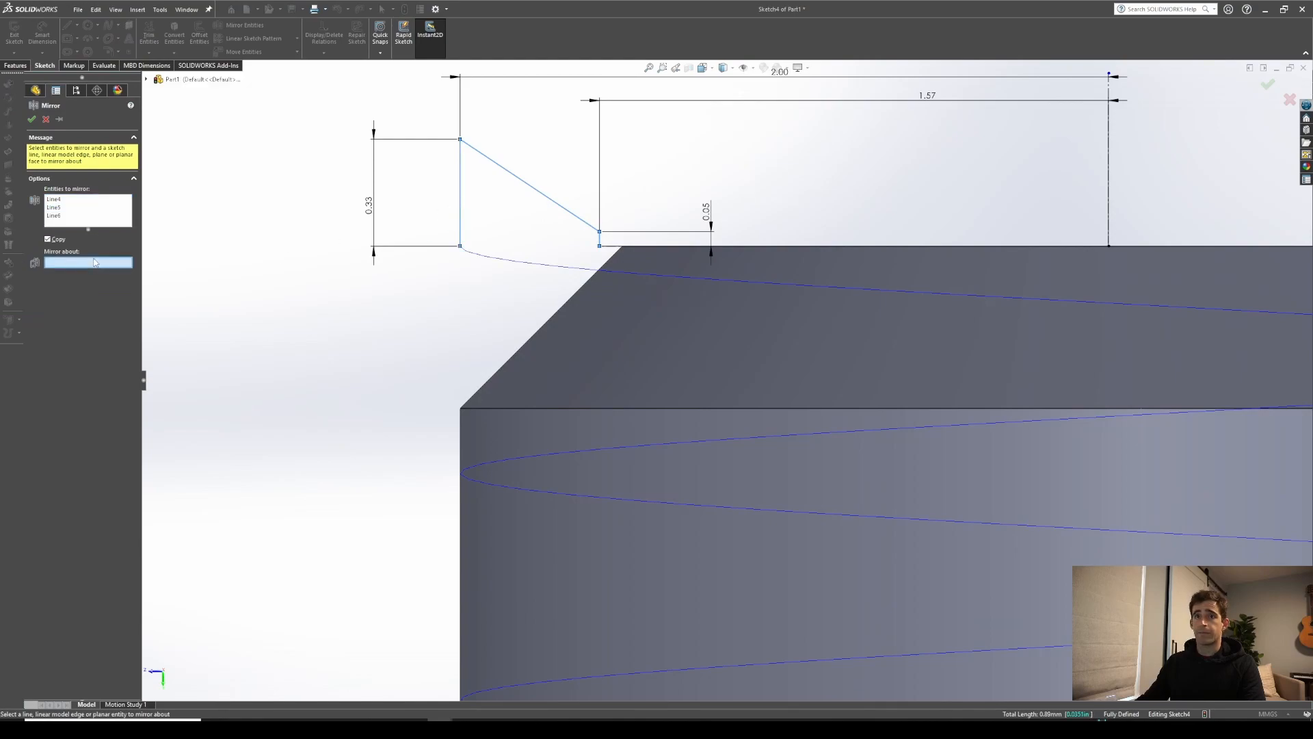
click(611, 247)
click(33, 121)
scroll(671, 288, up, 2)
middle_drag(672, 289, 668, 327)
scroll(674, 318, up, 1)
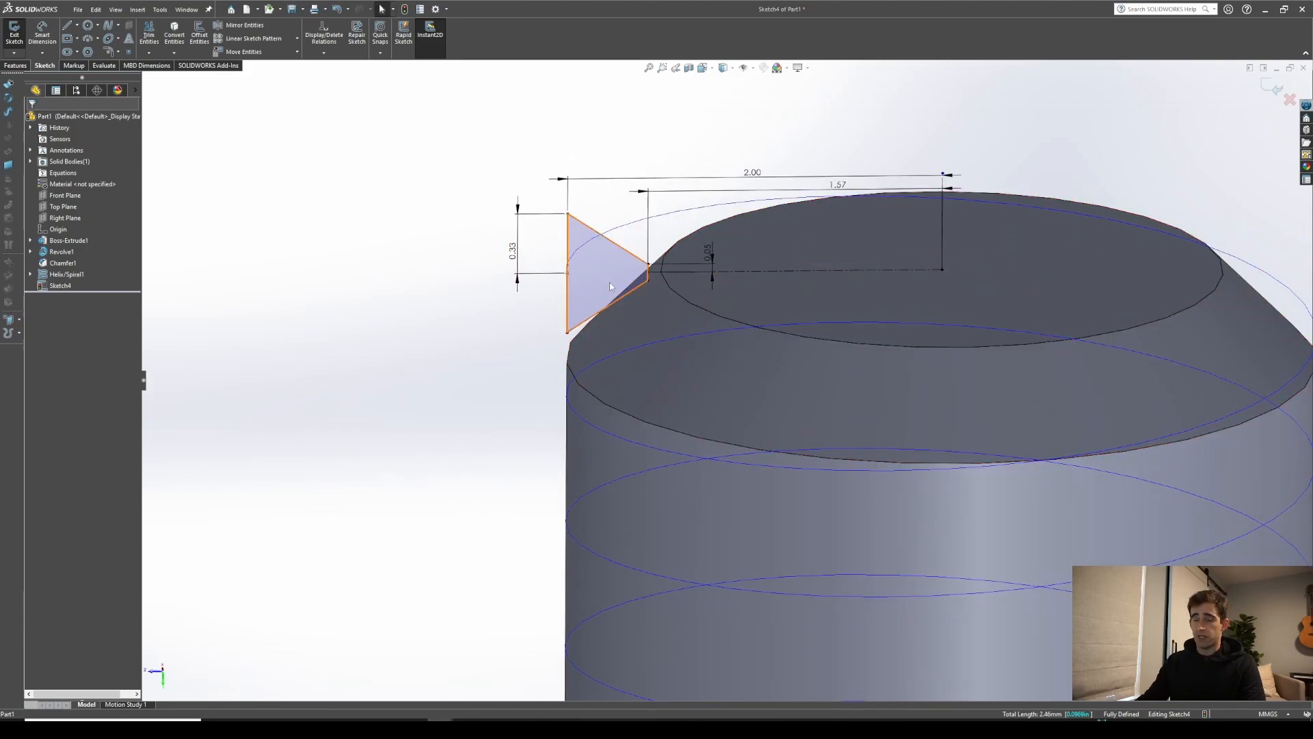
Finish the thread profile sketch and cut the thread by sweeping the profile along the helix
click(14, 65)
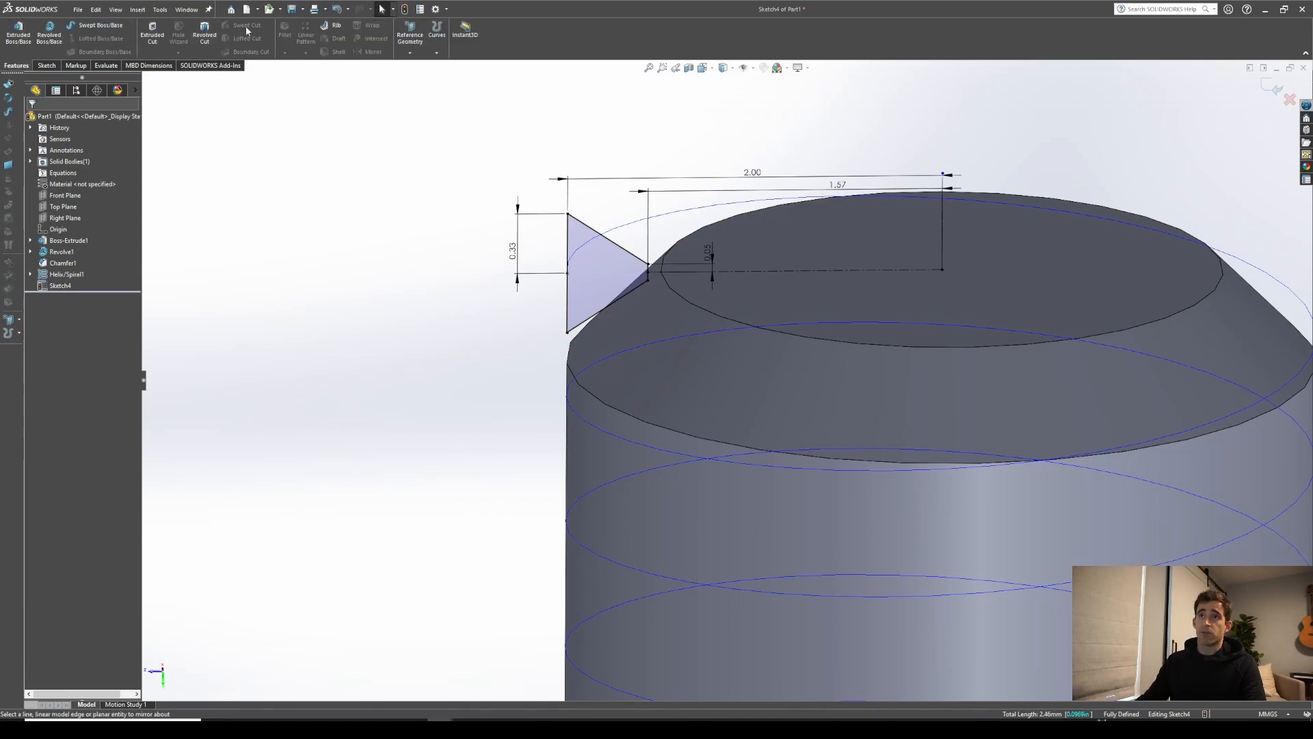
click(45, 66)
click(15, 33)
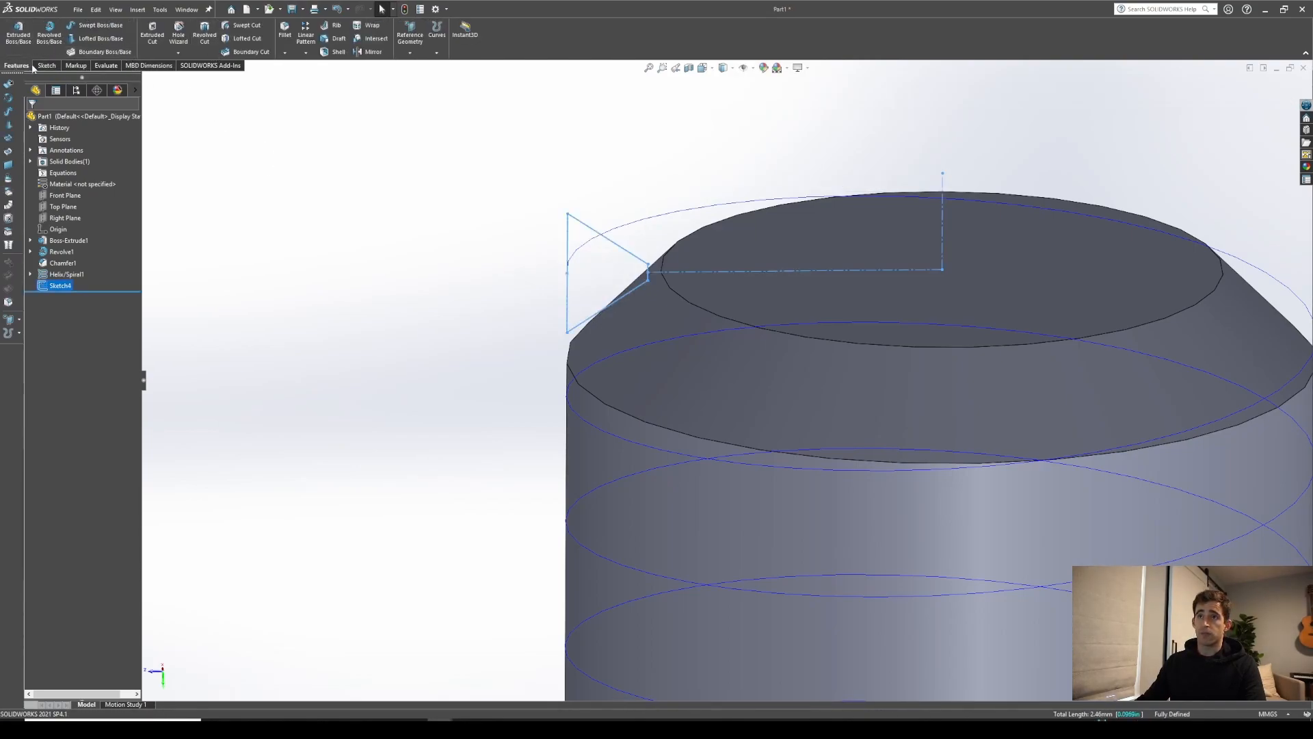
click(242, 25)
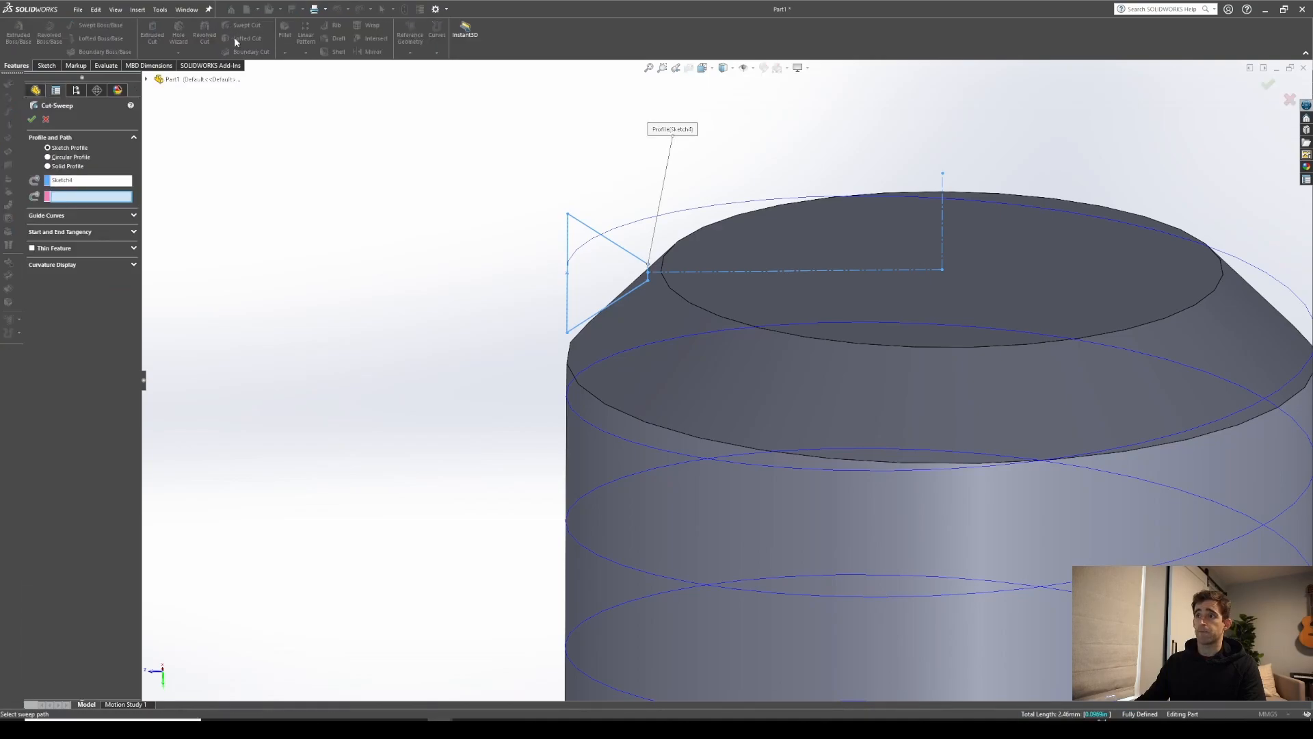
scroll(1086, 428, up, 2)
scroll(1156, 442, down, 3)
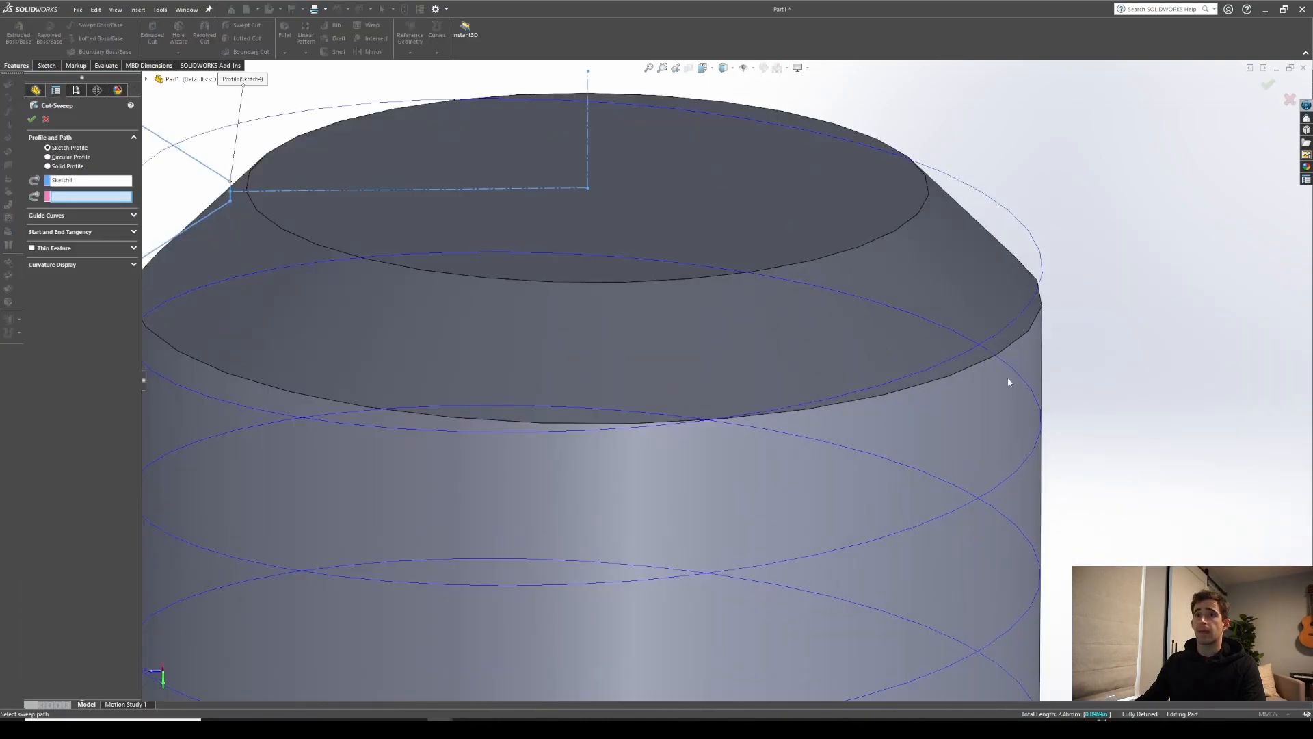
scroll(416, 245, up, 2)
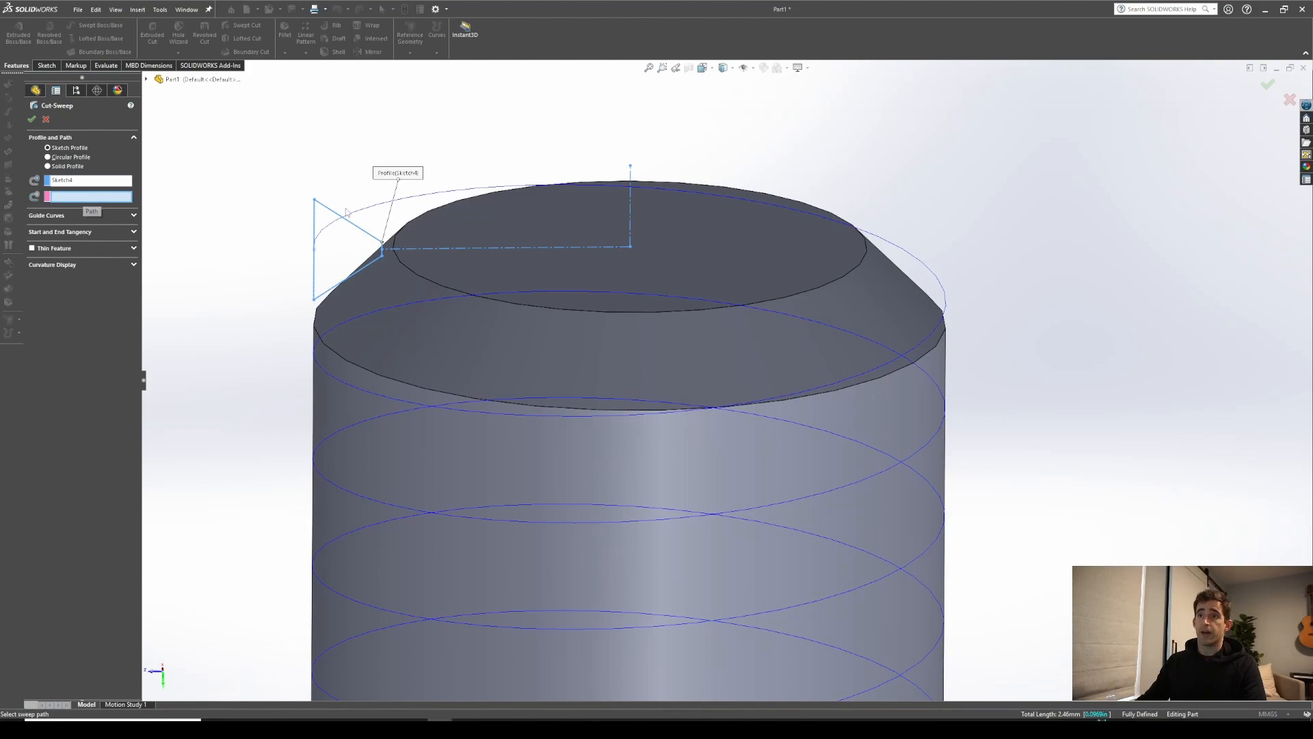
click(326, 224)
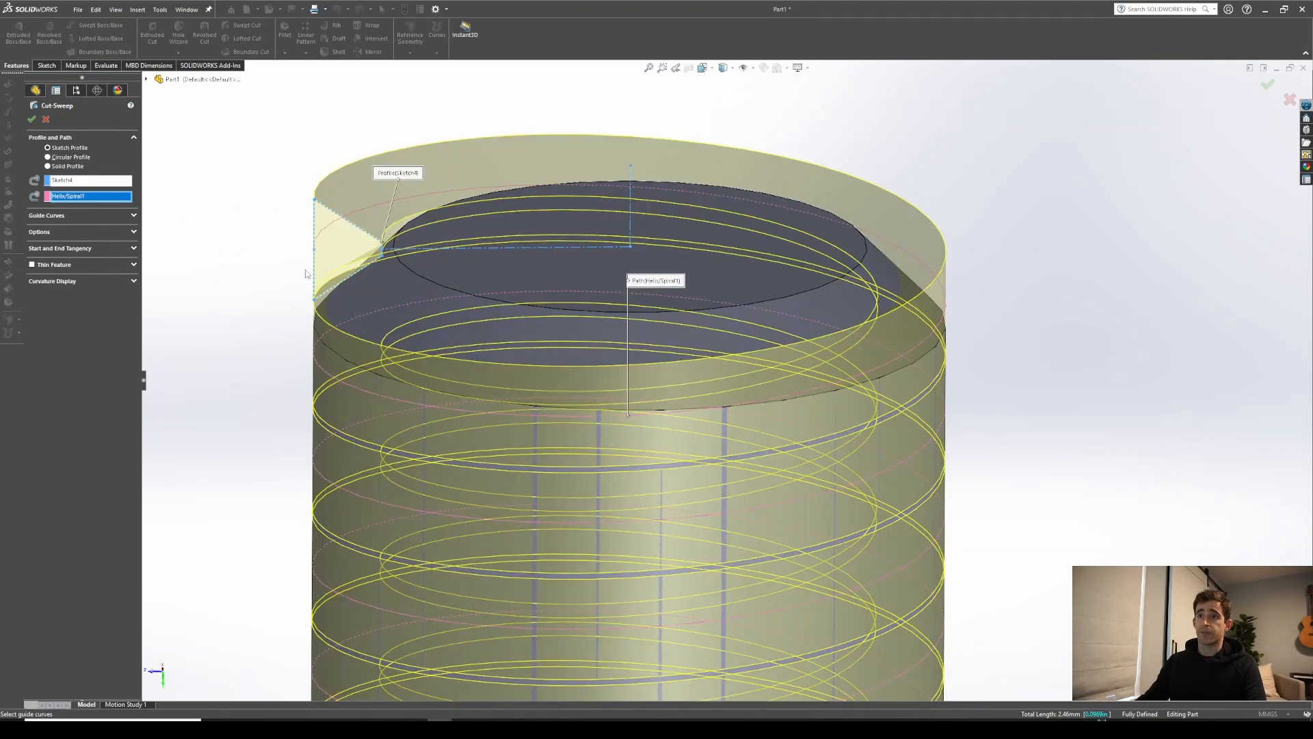
scroll(300, 269, up, 2)
middle_drag(299, 268, 382, 219)
scroll(306, 223, up, 3)
scroll(621, 507, down, 1)
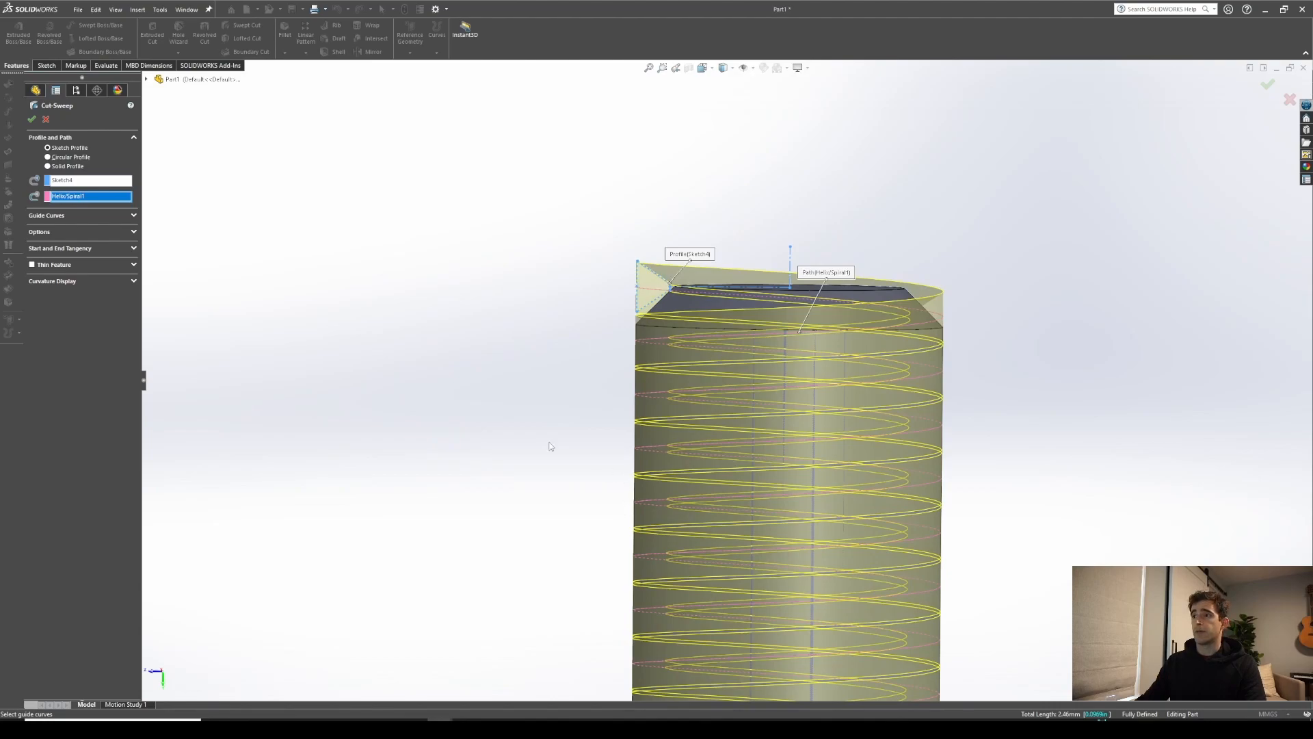
click(31, 121)
Examine the cut thread along the shank, at the chamfered end and at the underside of the head
scroll(809, 424, up, 3)
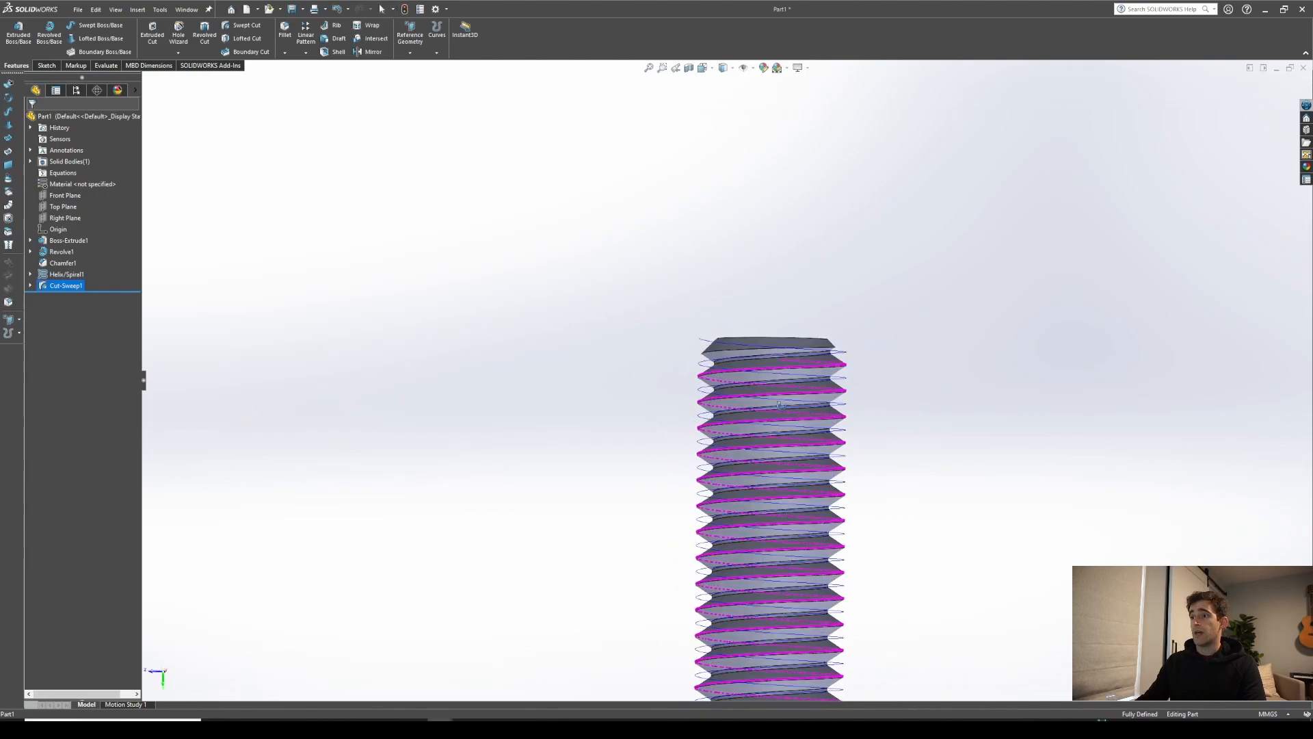
scroll(807, 528, down, 3)
middle_drag(701, 472, 725, 602)
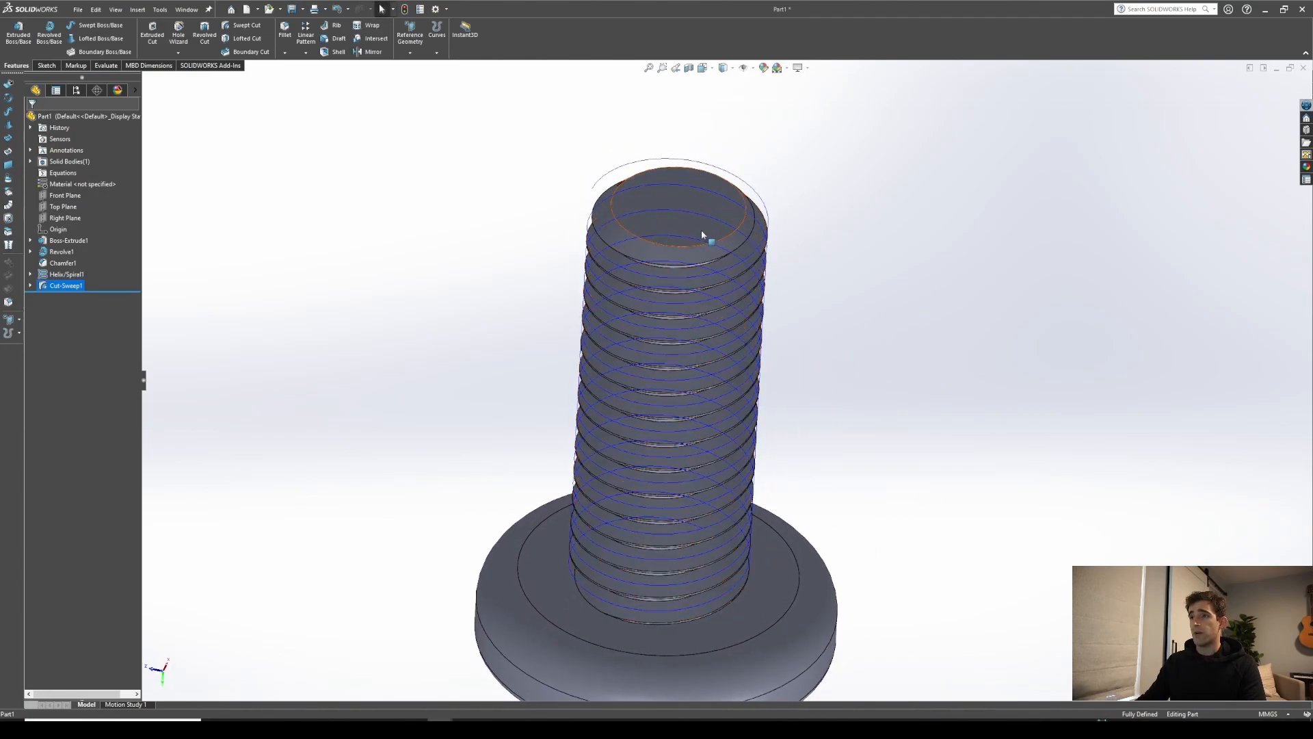
scroll(655, 221, down, 2)
middle_click(648, 220)
middle_drag(648, 220, 667, 152)
scroll(719, 432, up, 6)
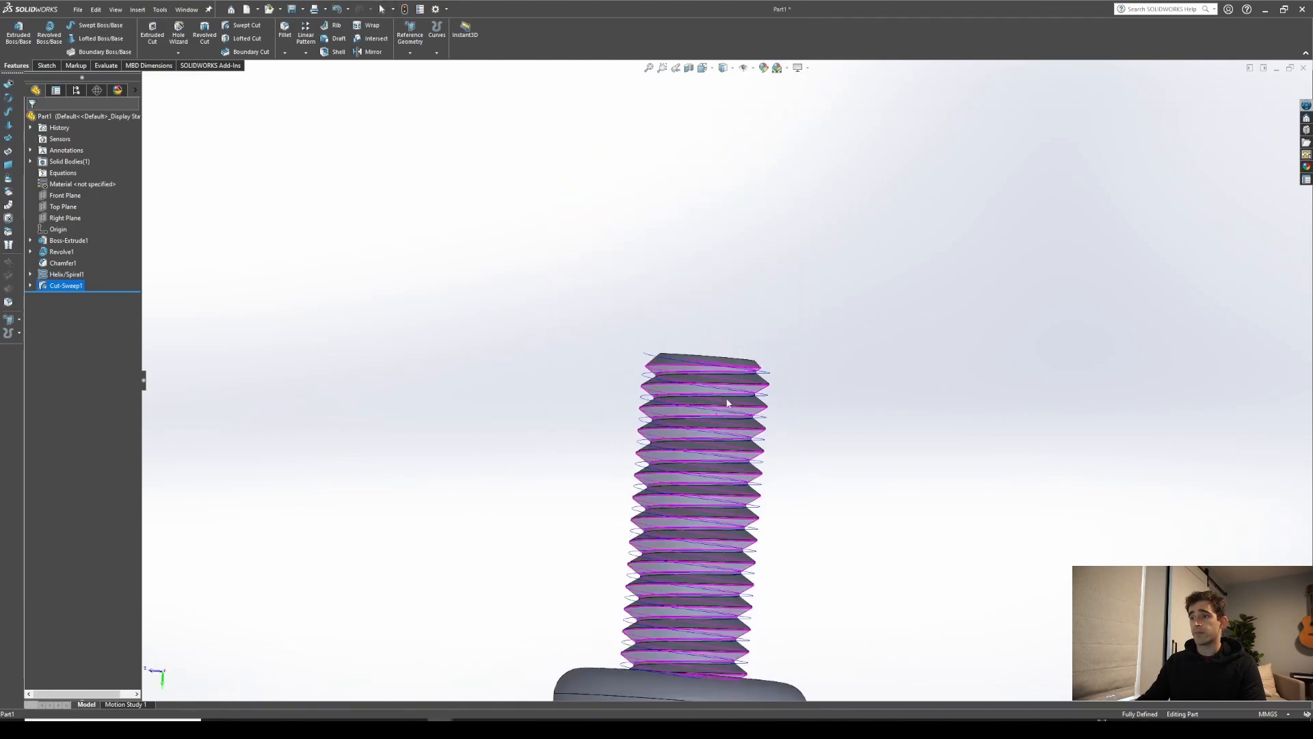
middle_drag(704, 575, 730, 601)
scroll(709, 539, down, 5)
middle_drag(708, 532, 771, 475)
scroll(714, 407, up, 3)
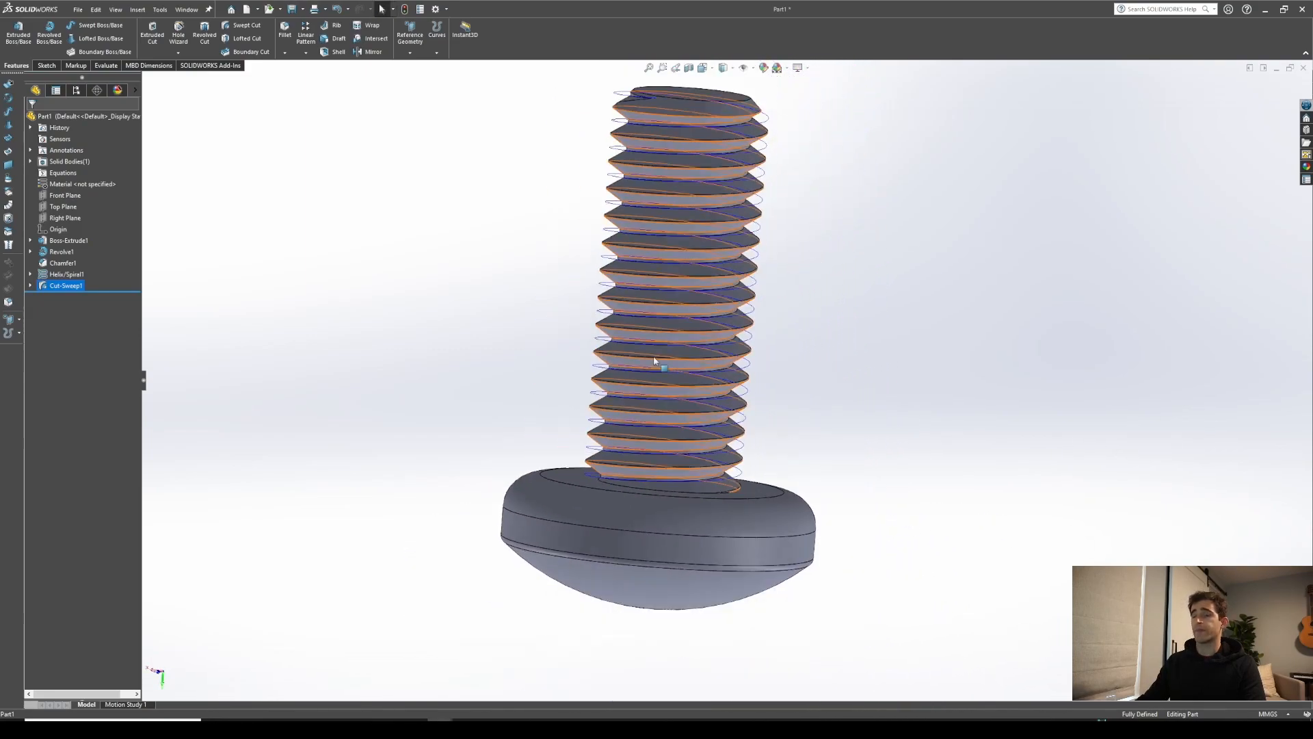
middle_drag(654, 361, 651, 305)
scroll(650, 305, up, 3)
scroll(773, 349, down, 2)
middle_drag(735, 421, 727, 257)
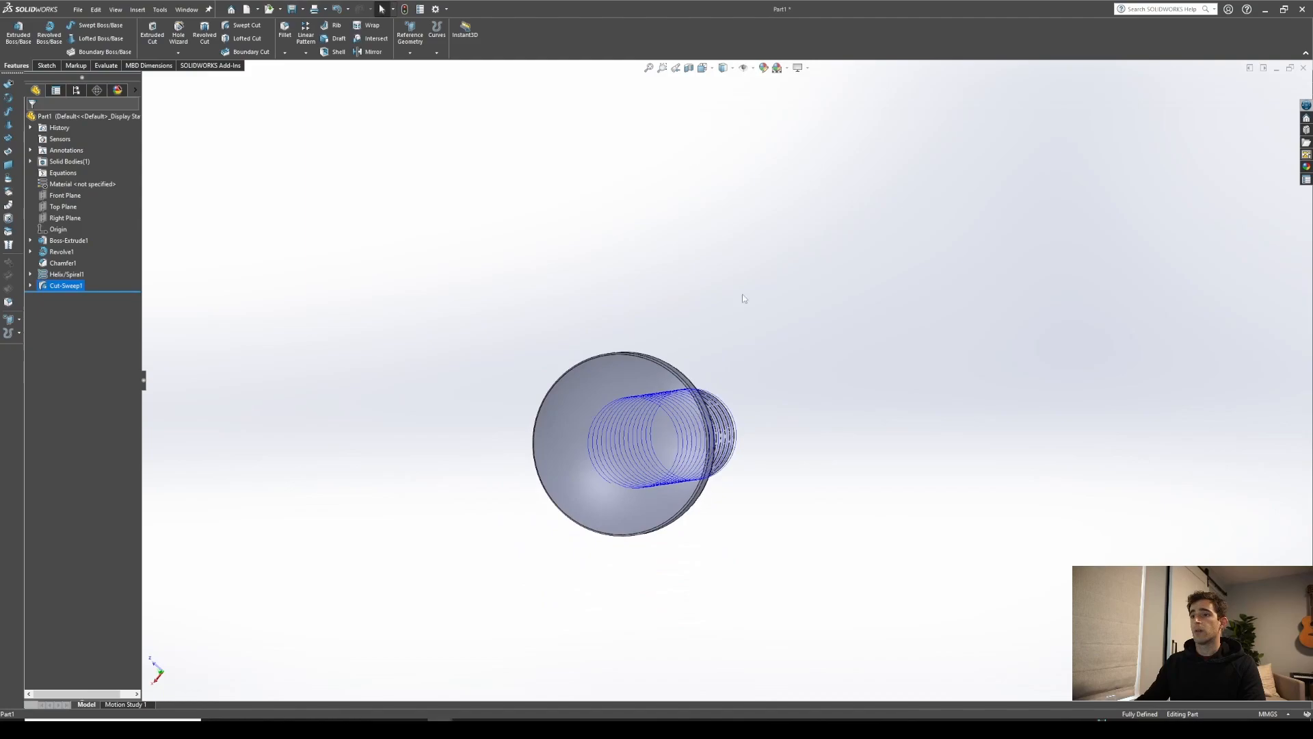
scroll(849, 537, down, 3)
middle_drag(669, 363, 571, 209)
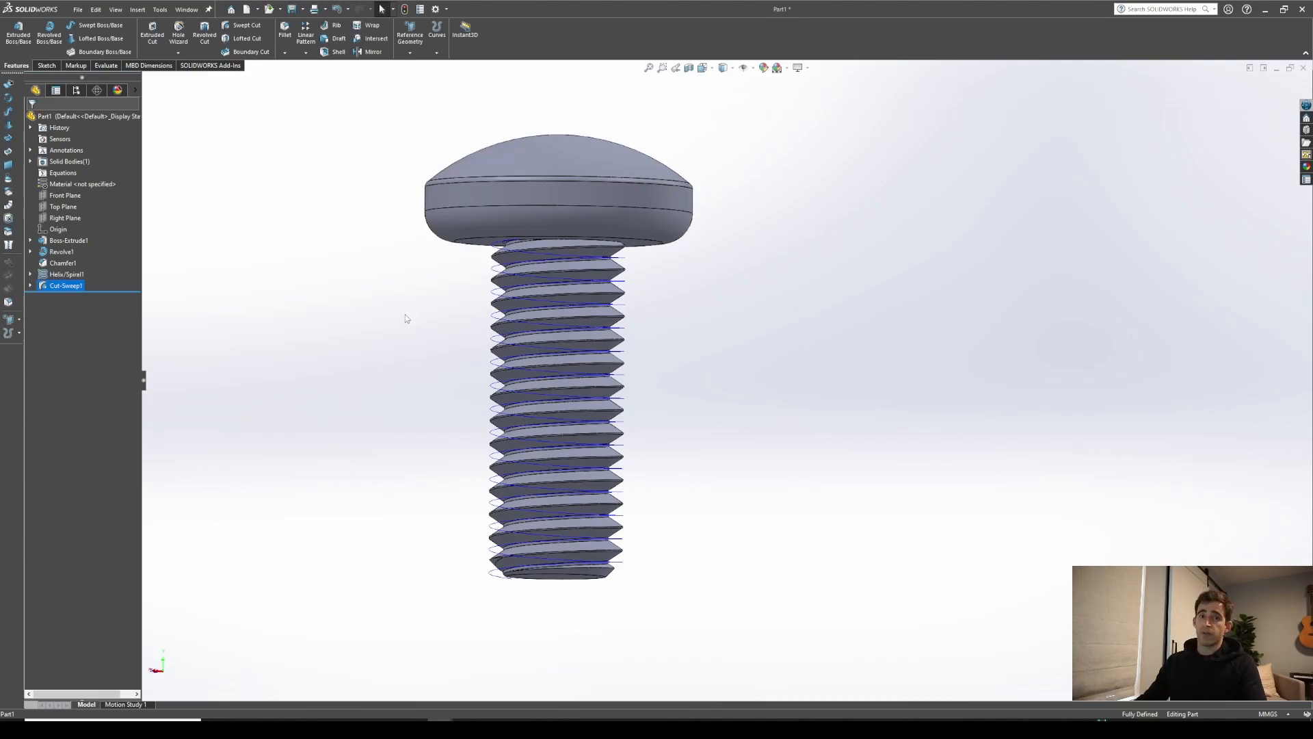
scroll(506, 236, down, 5)
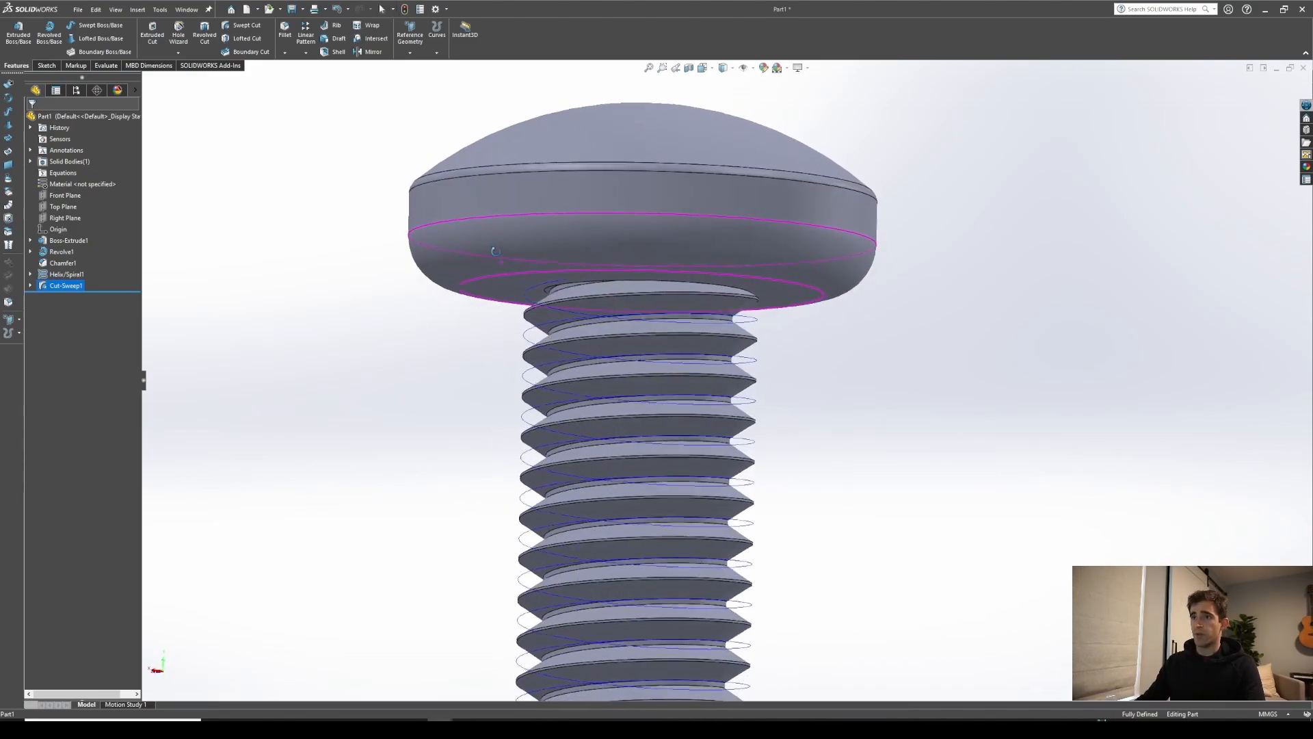
scroll(494, 251, up, 4)
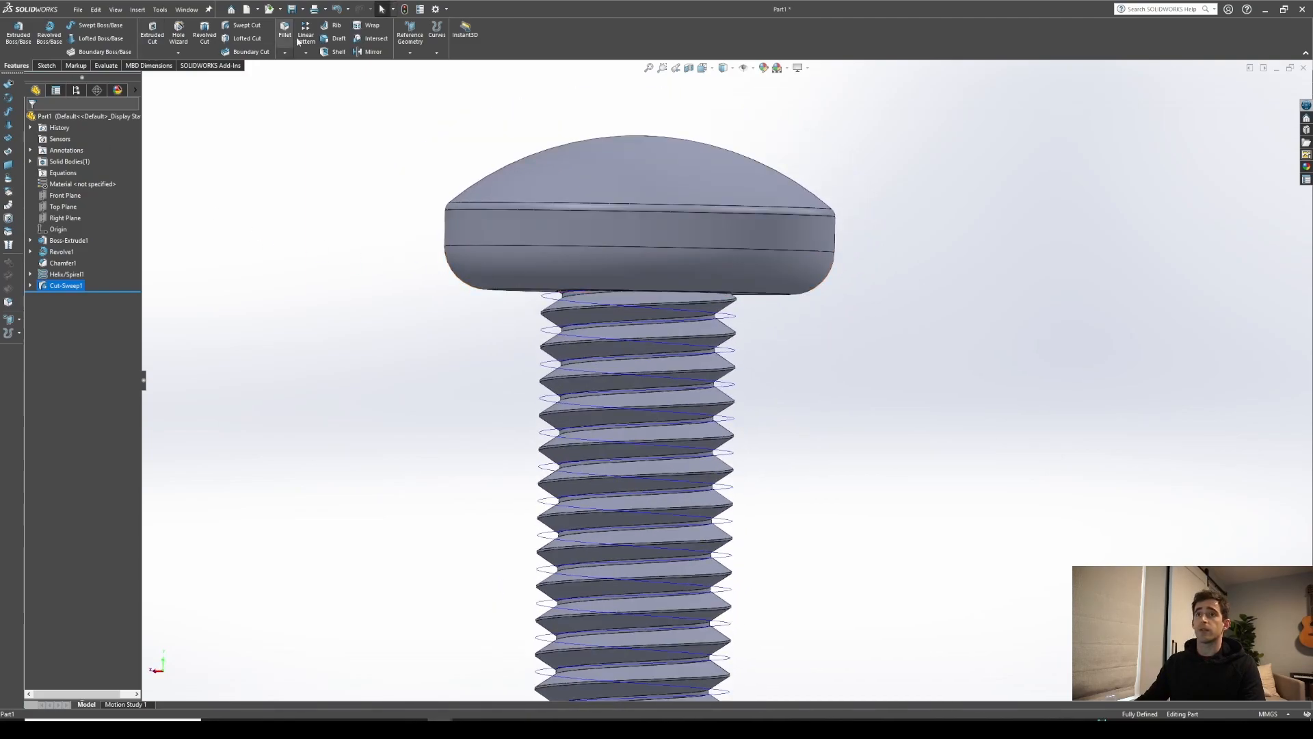
Create a reference plane offset 3.2 mm from the head's flat underside, flipped toward the dome
click(410, 52)
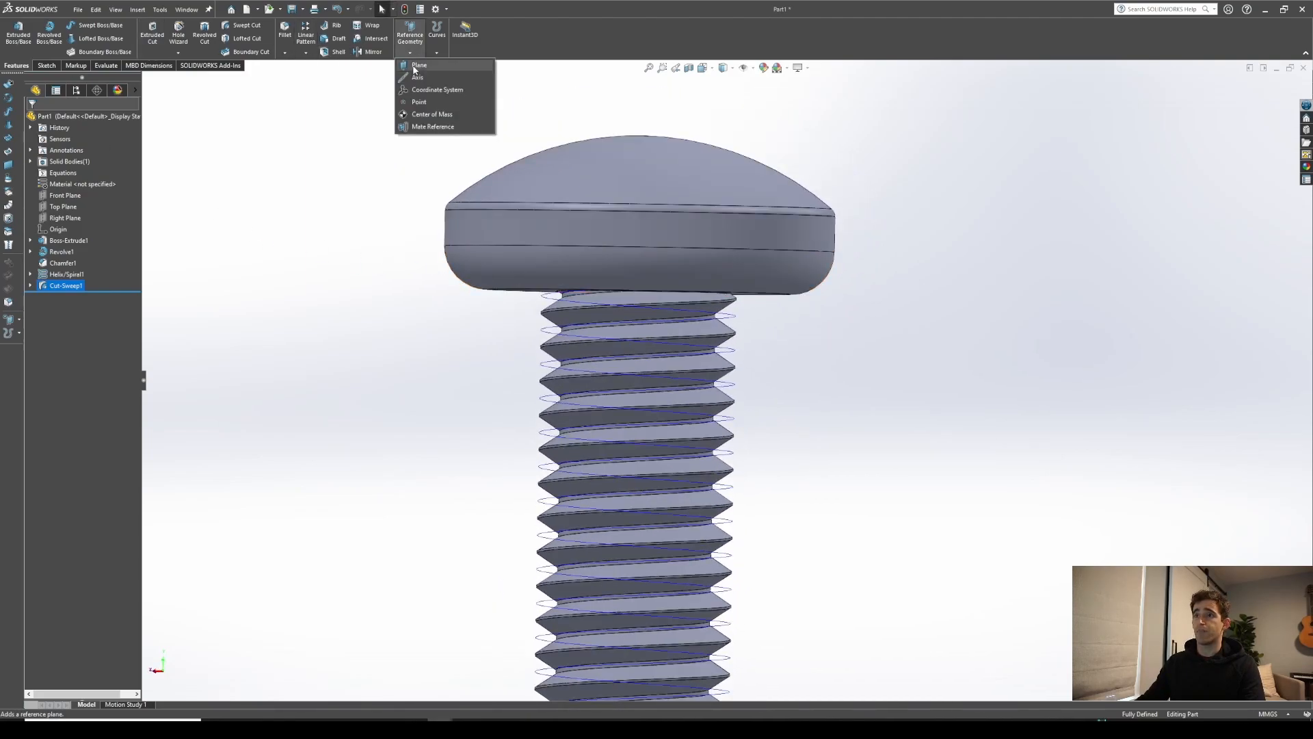
click(417, 65)
key(f)
scroll(857, 282, down, 4)
click(794, 344)
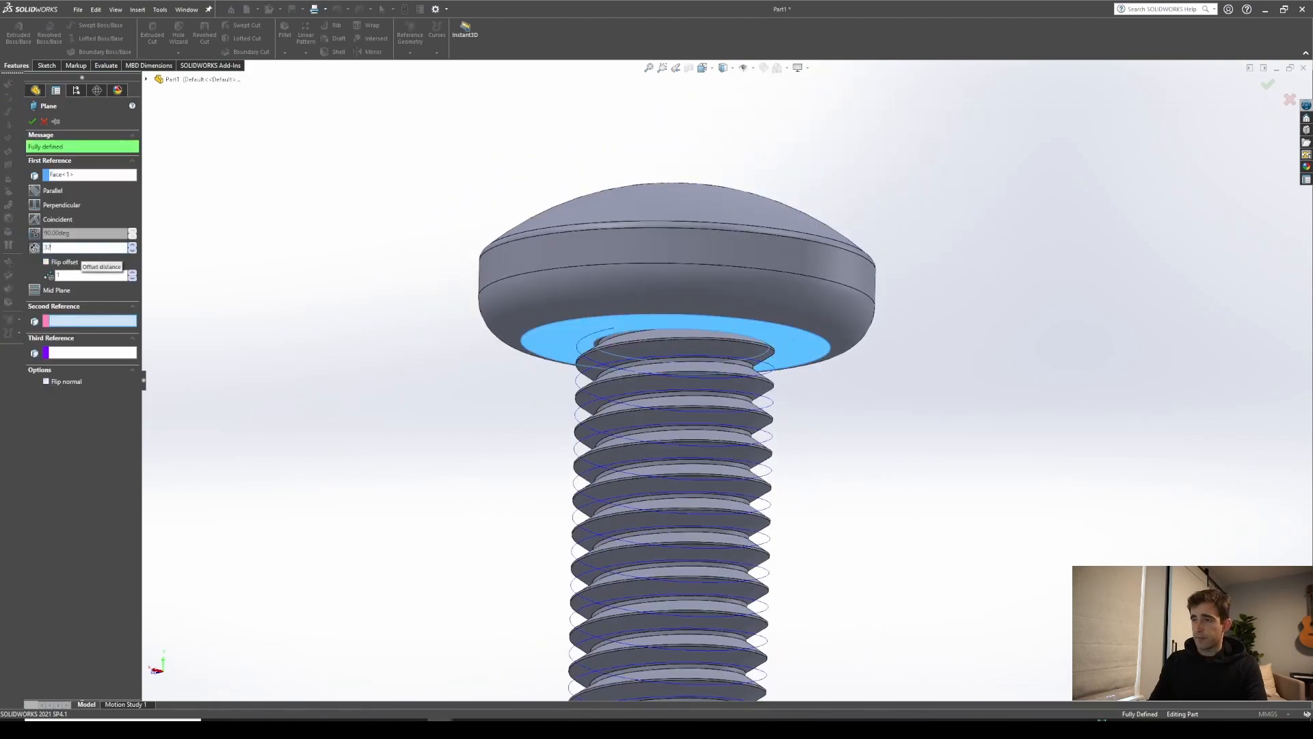
scroll(729, 372, up, 5)
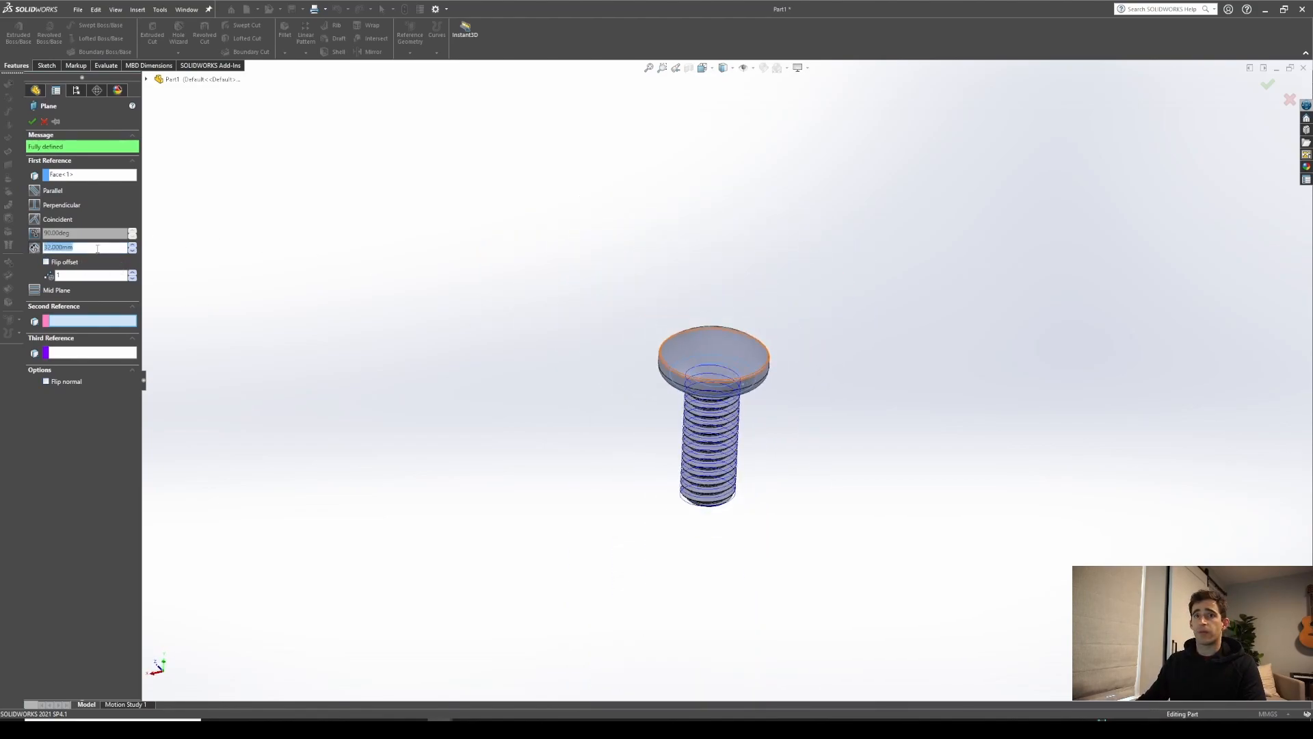
key(Return)
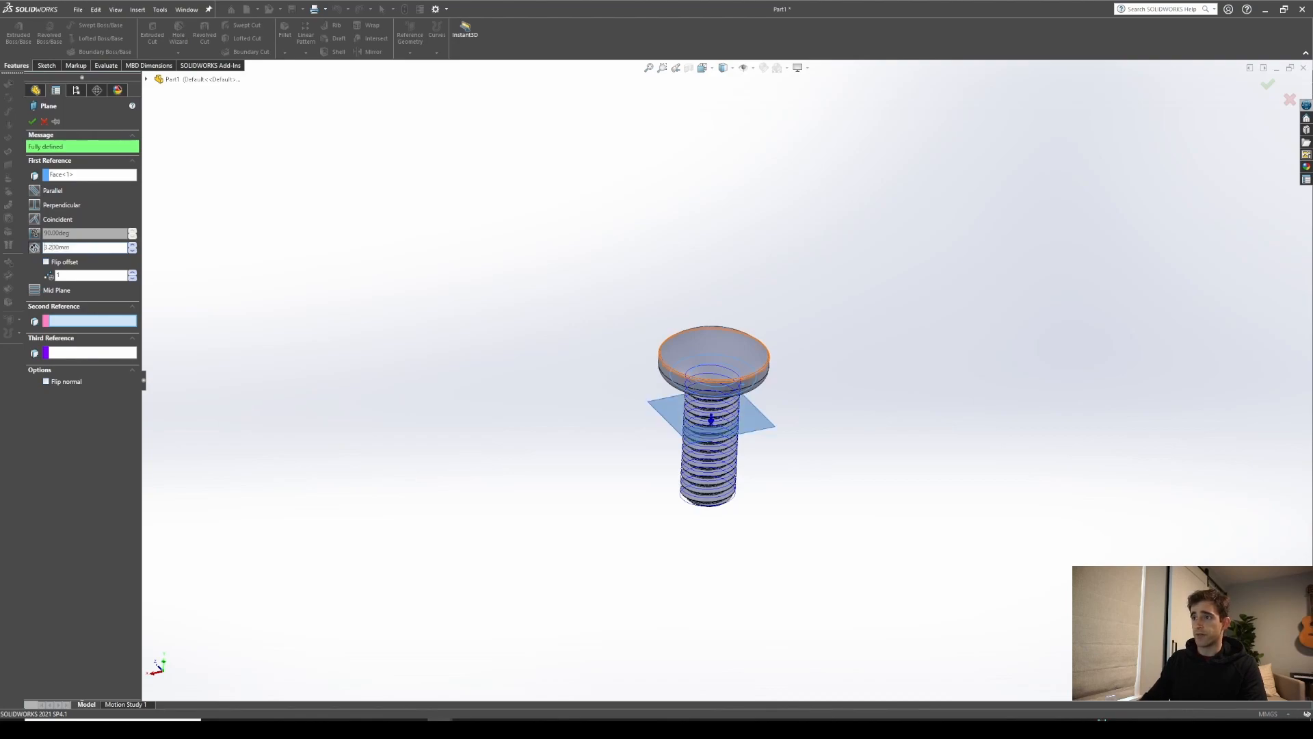
click(48, 262)
middle_drag(684, 438, 650, 219)
click(31, 121)
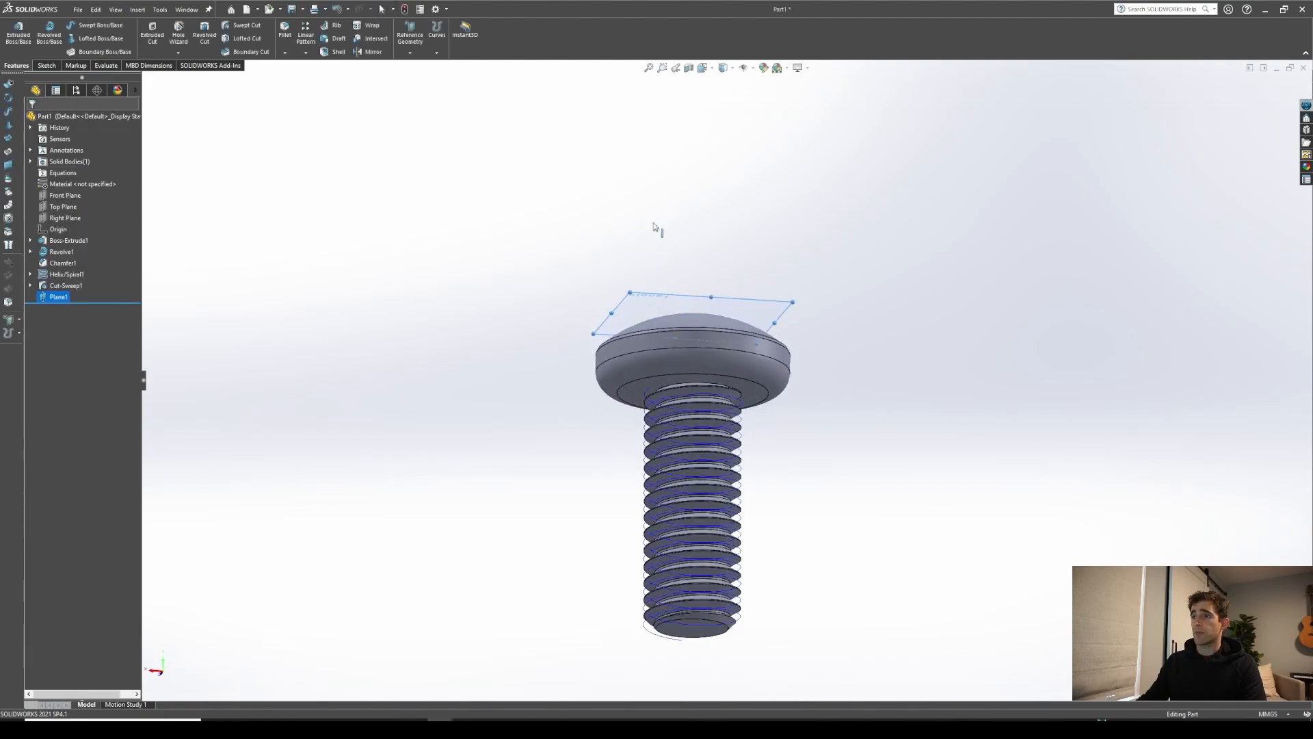
Create a second reference plane offset 0.75 mm from the head's flat underside, flipped into the head
click(637, 408)
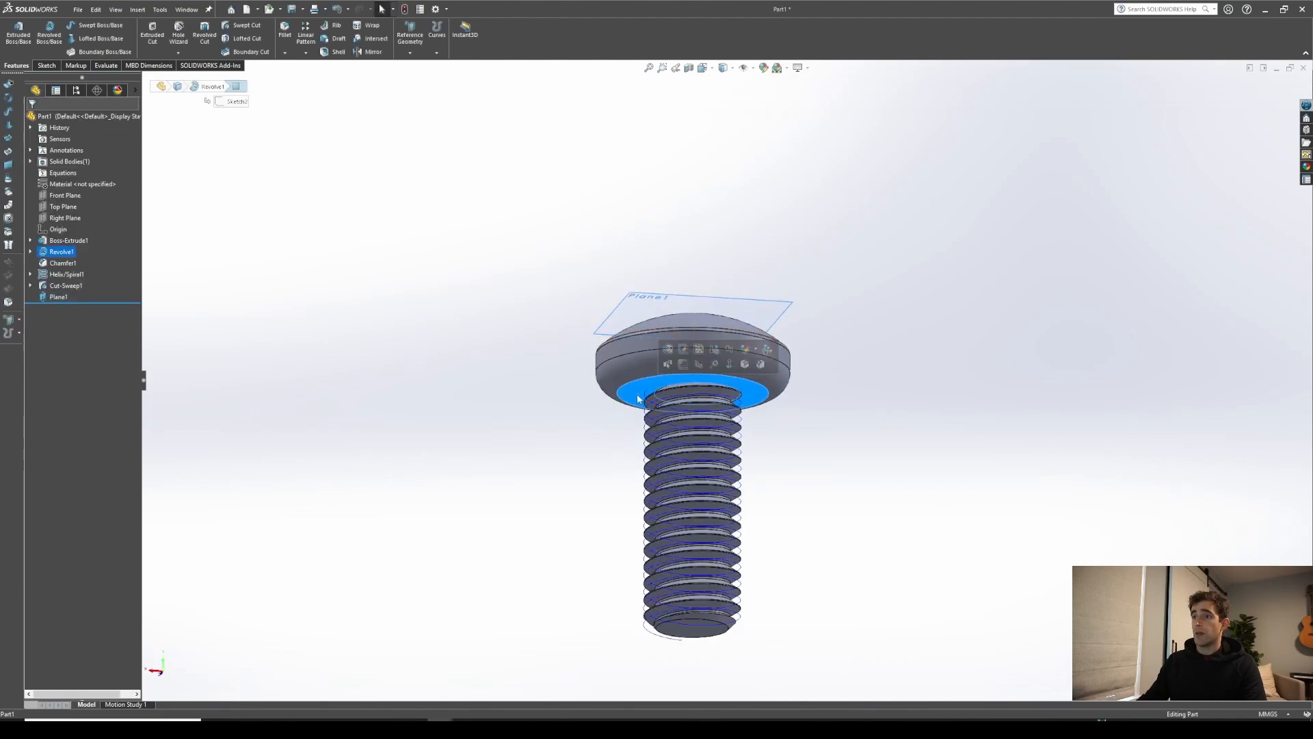
click(412, 52)
click(418, 65)
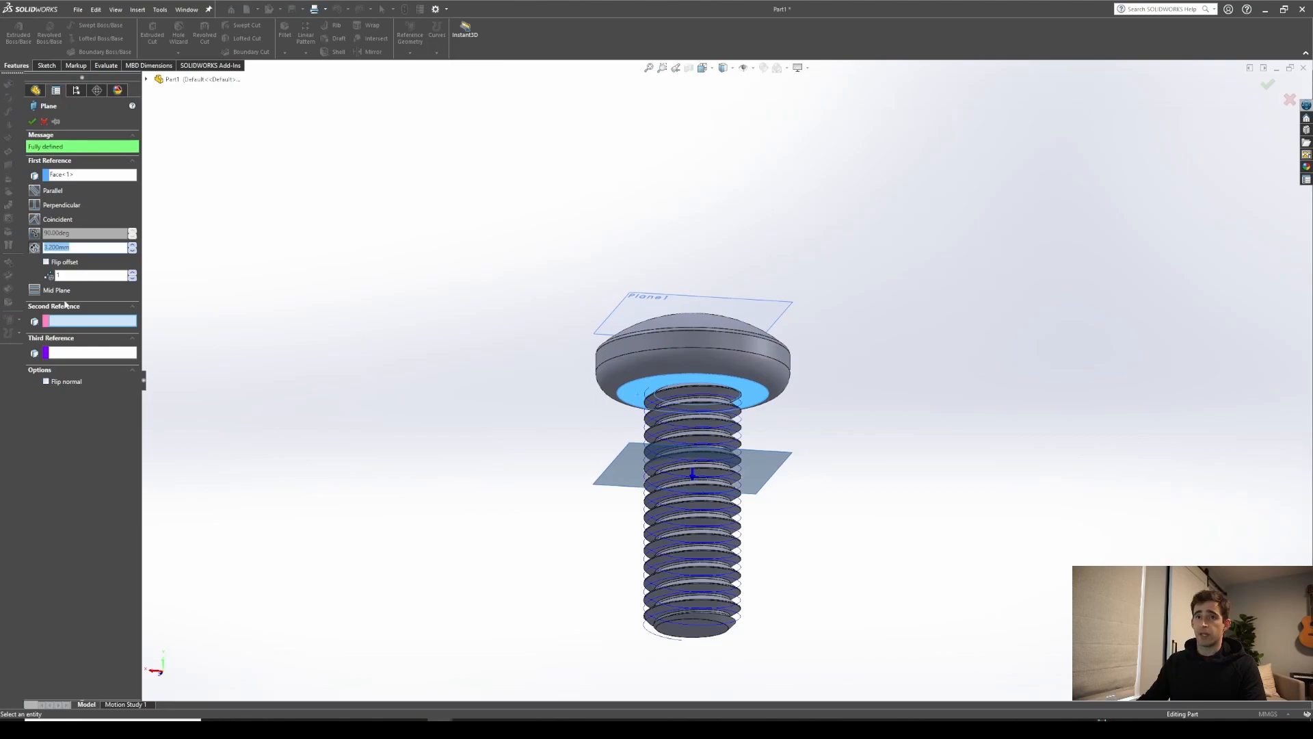
key(Return)
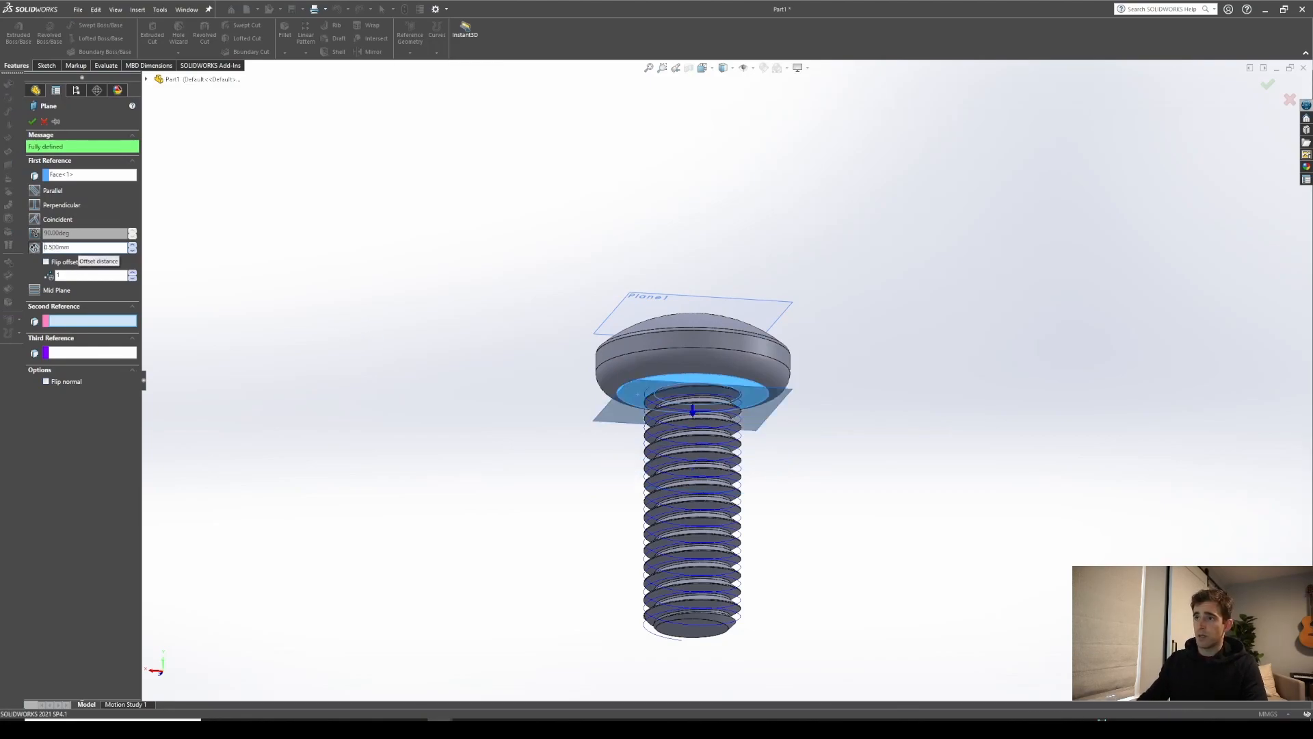
click(47, 262)
middle_drag(395, 331, 401, 296)
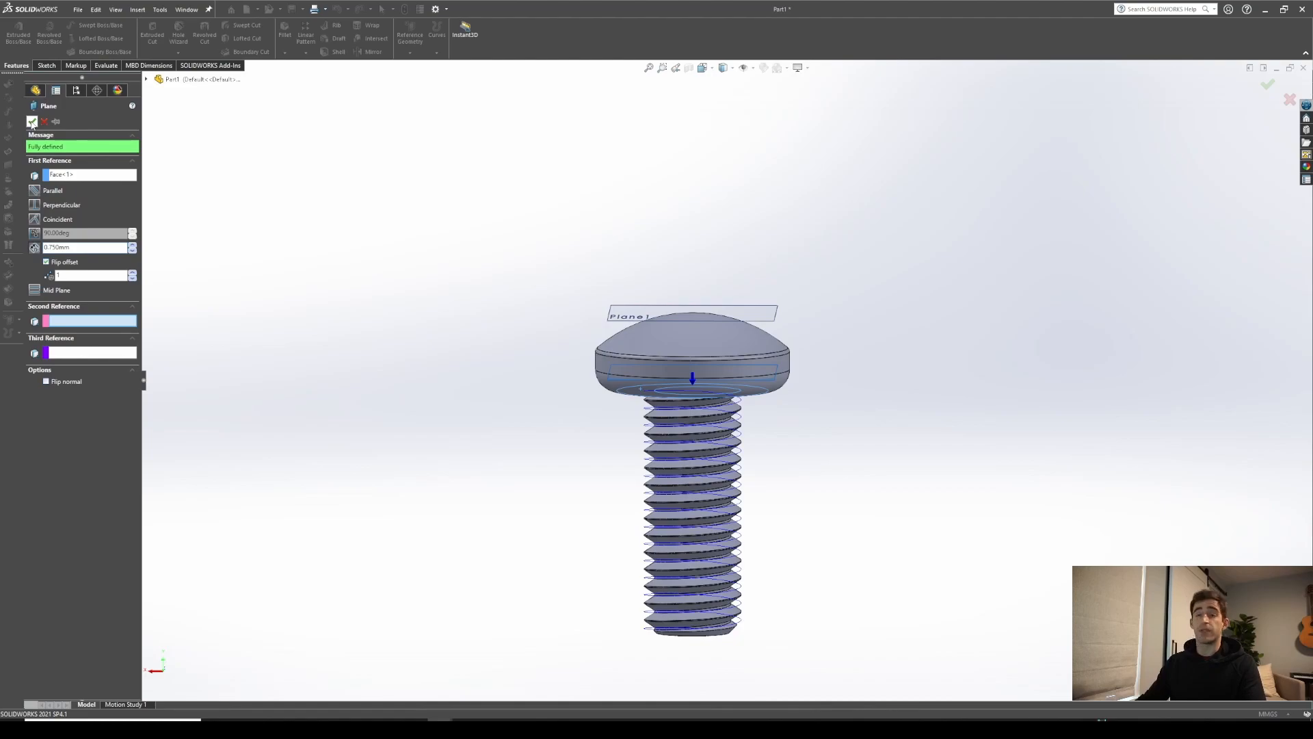
click(31, 124)
middle_drag(913, 308, 883, 373)
click(58, 297)
click(51, 274)
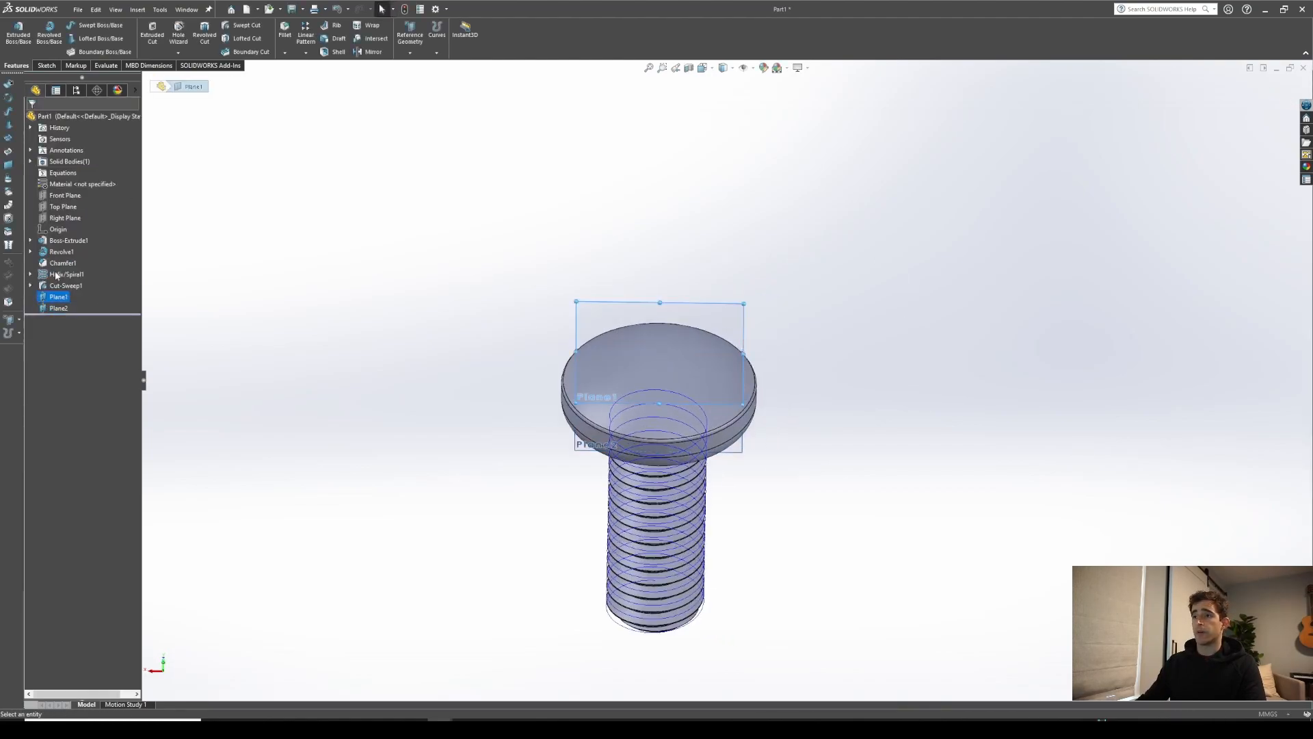
middle_drag(669, 286, 668, 404)
scroll(667, 405, up, 1)
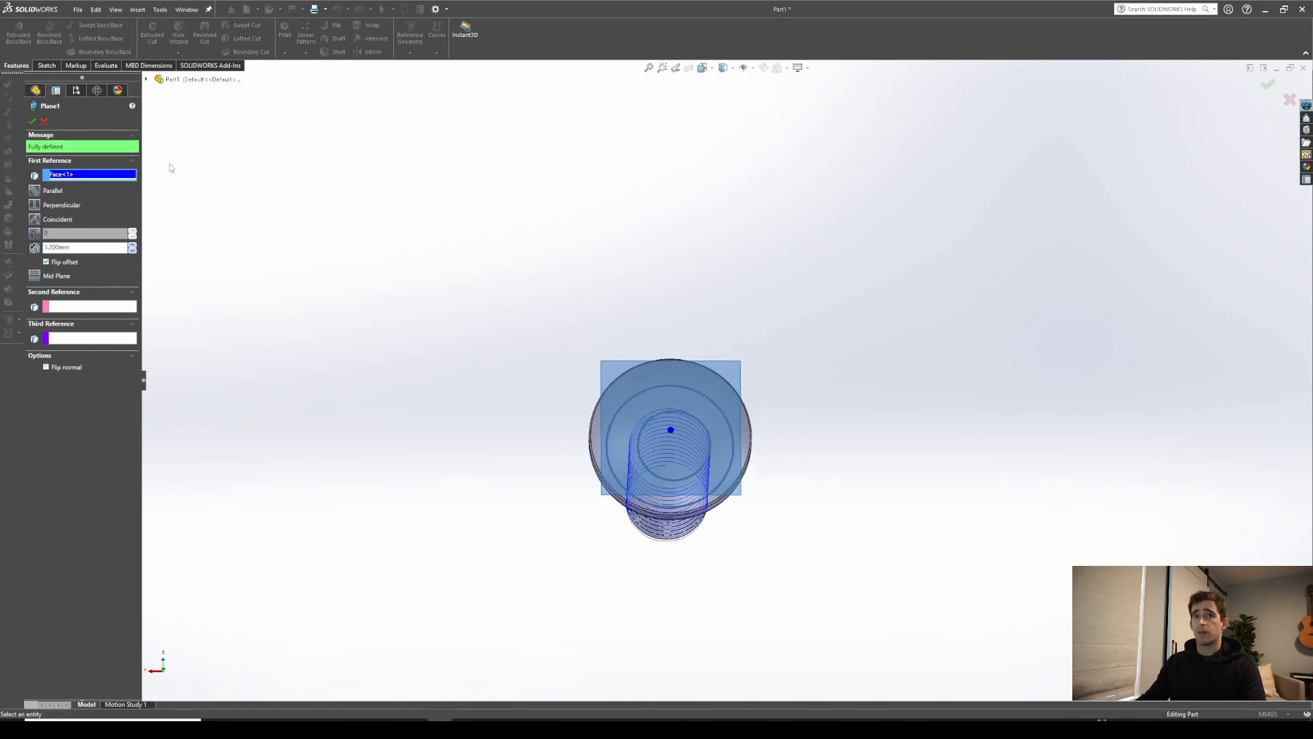
click(45, 122)
Start a sketch on the plane above the dome and draw a circle about 5.6 mm in diameter centred on the origin
right_click(52, 295)
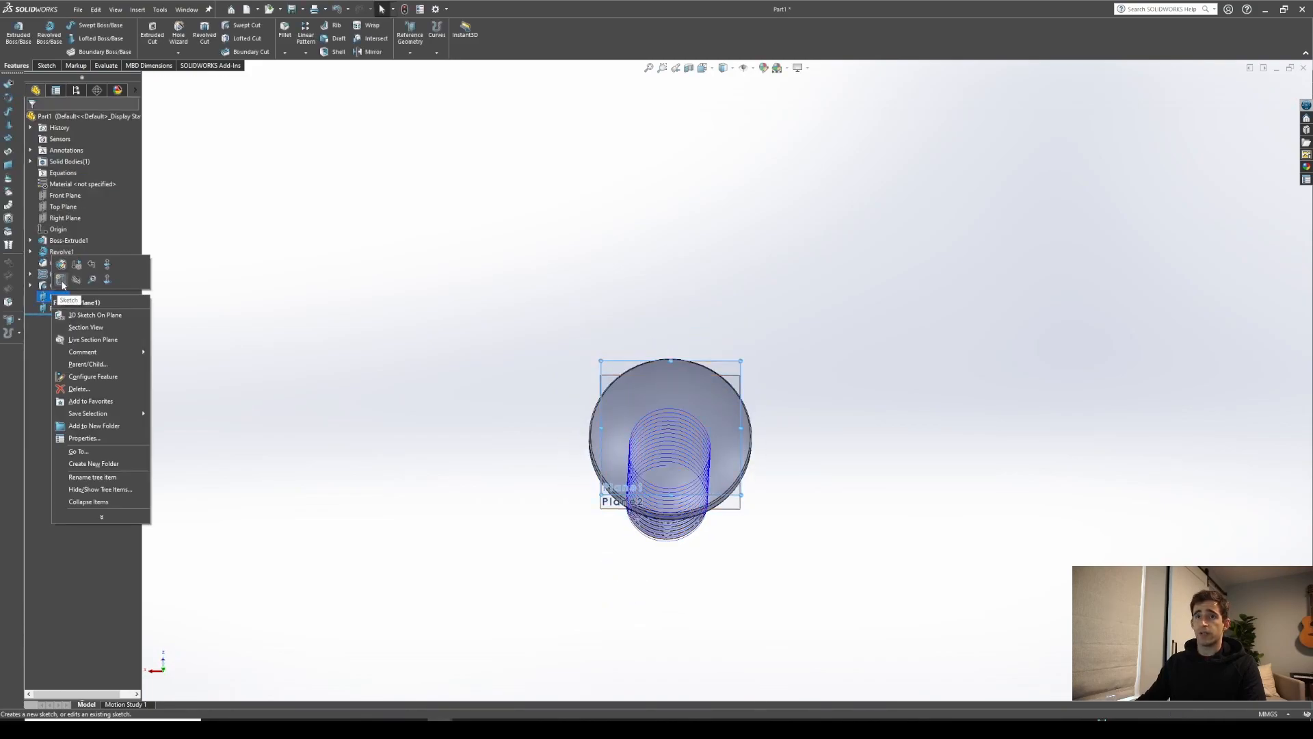
click(61, 280)
scroll(741, 483, down, 3)
mouse_move(687, 445)
middle_down()
mouse_move(659, 296)
mouse_move(686, 452)
middle_up()
scroll(686, 453, up, 1)
scroll(686, 453, up, 1)
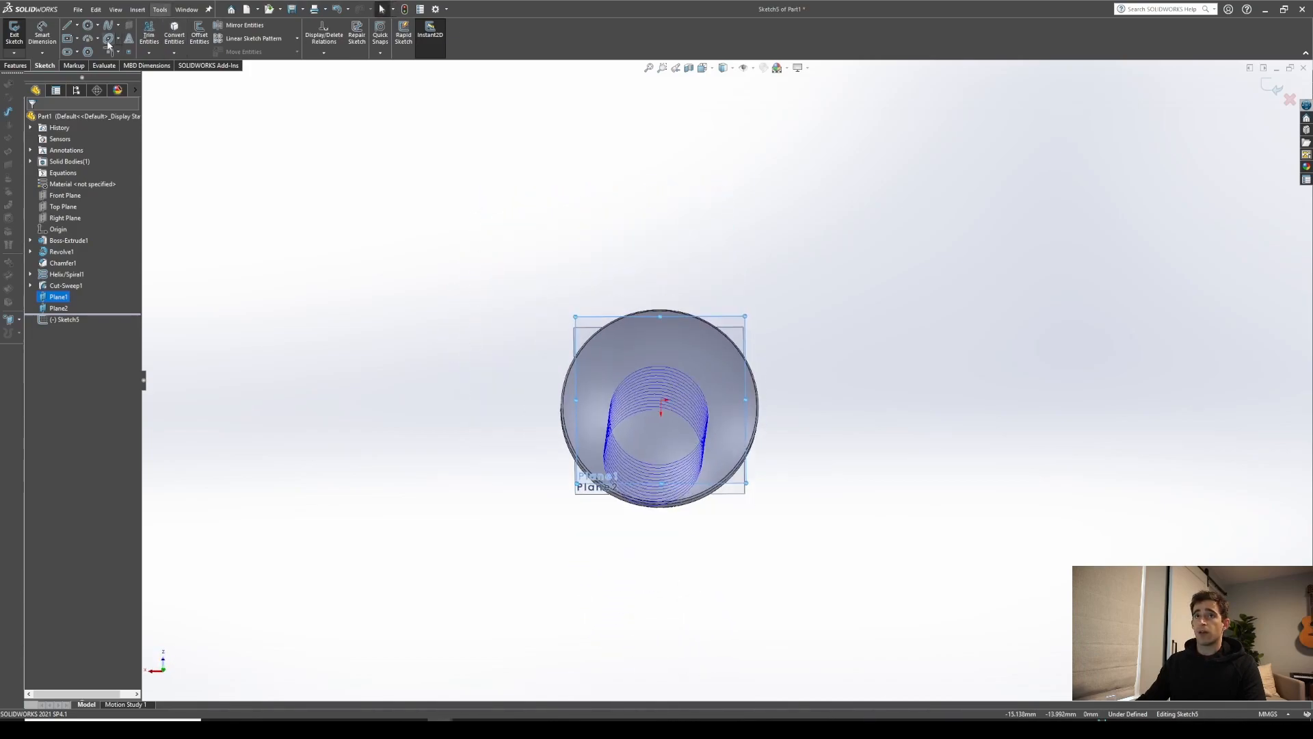
click(88, 26)
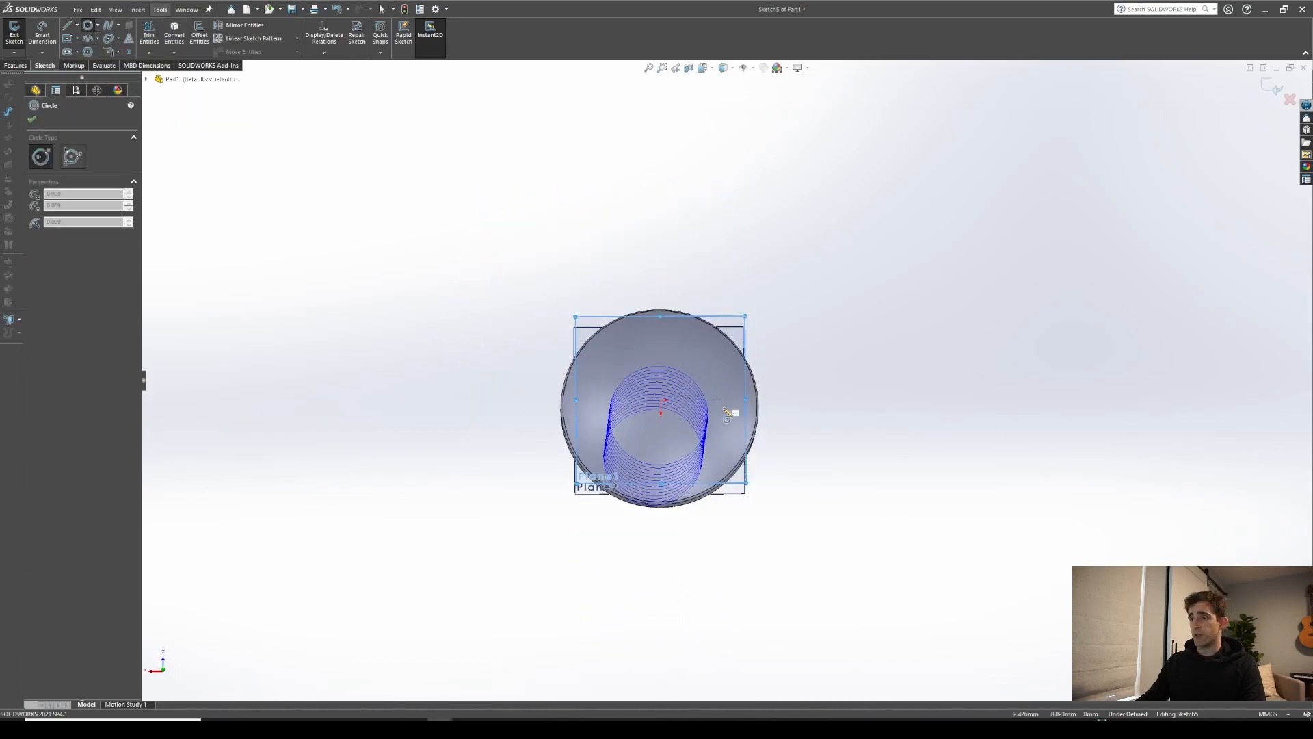
click(661, 404)
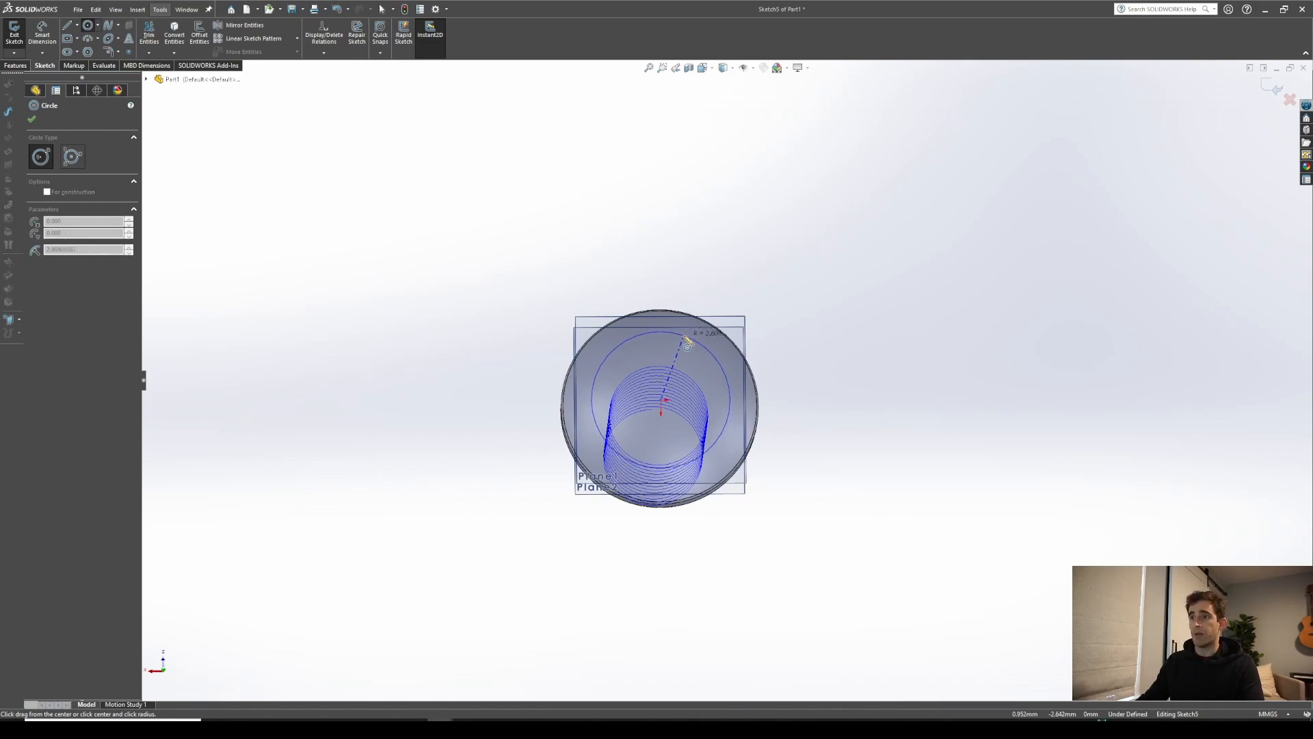
click(686, 336)
Dimension the circle's diameter as 4.32 mm
middle_drag(718, 271, 719, 329)
right_drag(719, 328, 725, 263)
click(708, 373)
click(807, 294)
text(4.32)
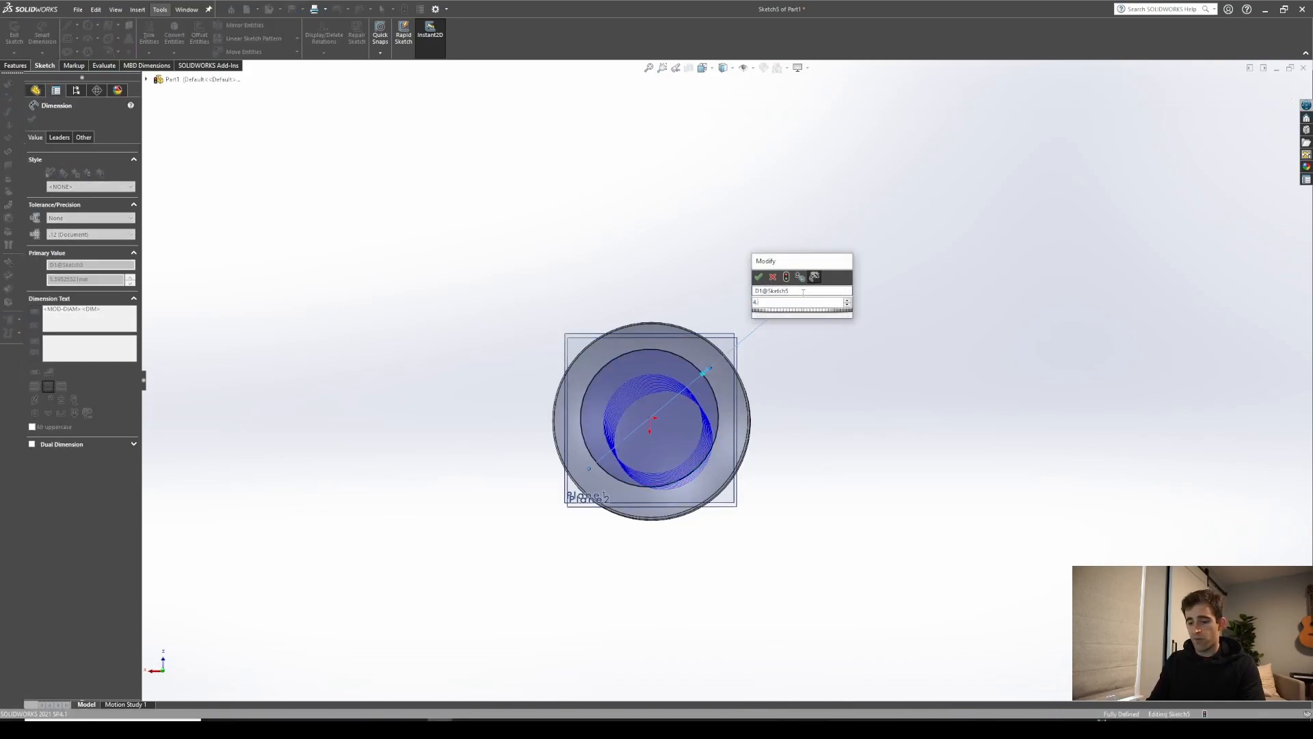
key(Return)
Sketch a short vertical centerline upward from the circle's centre
scroll(707, 419, down, 2)
middle_drag(706, 420, 691, 318)
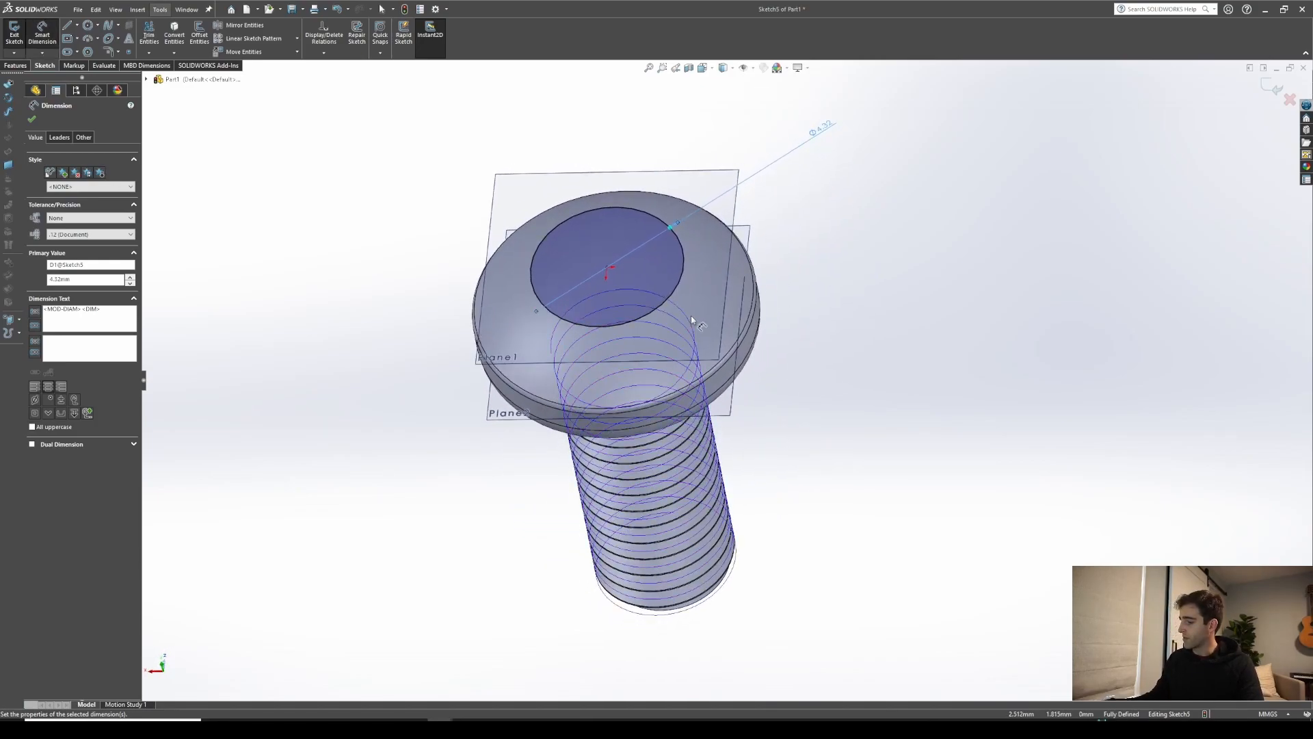
middle_drag(619, 268, 644, 330)
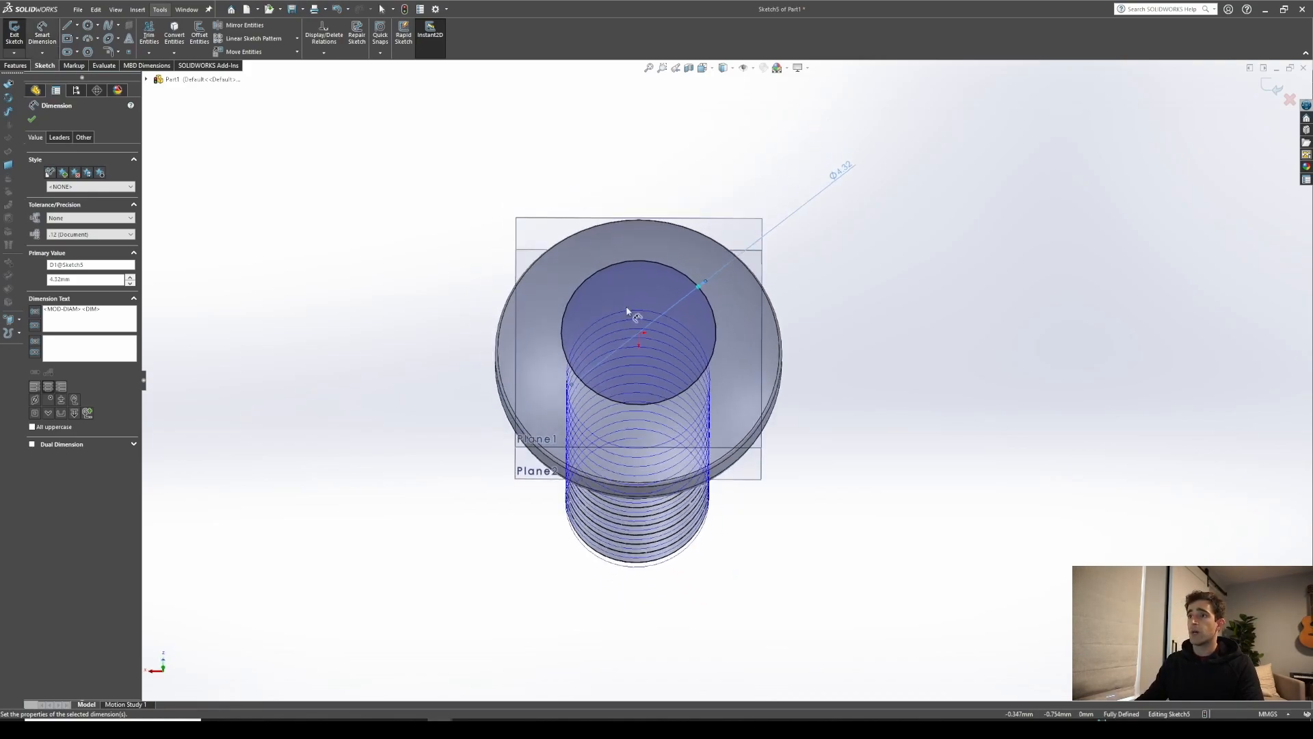
click(76, 25)
click(92, 40)
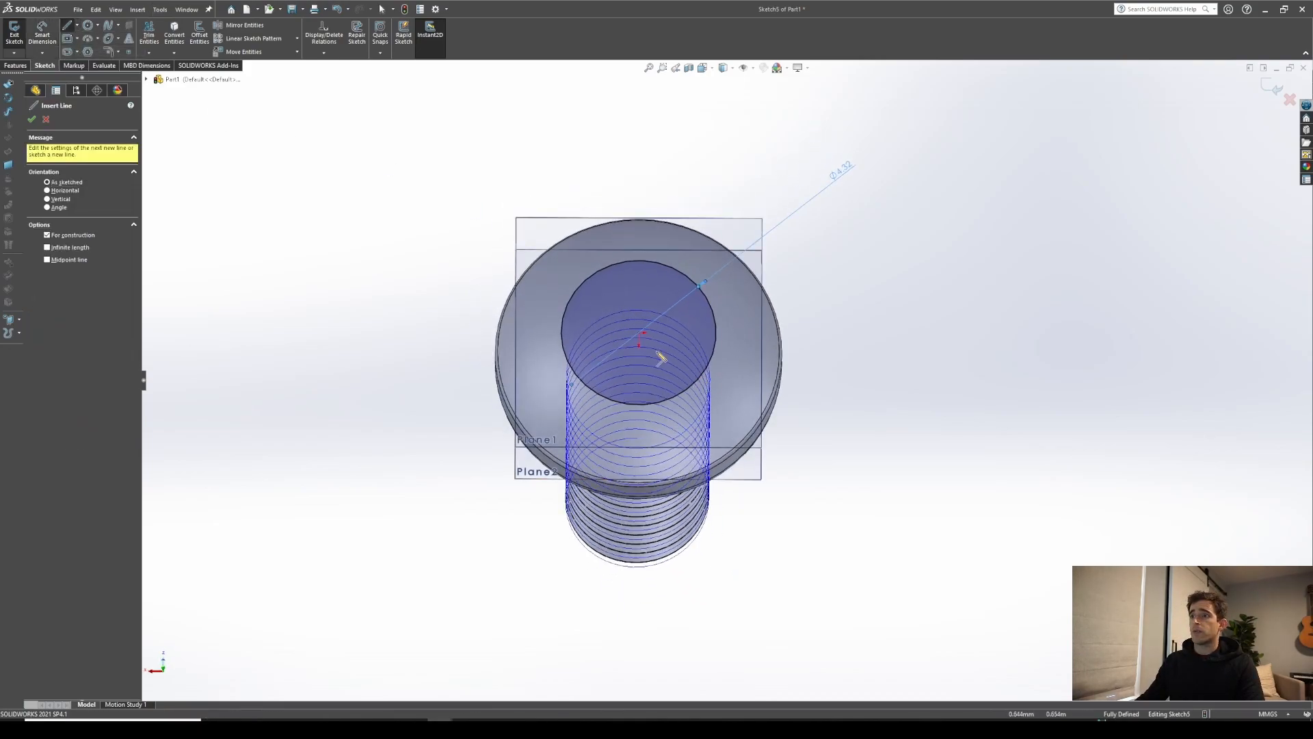
click(641, 339)
key(Escape)
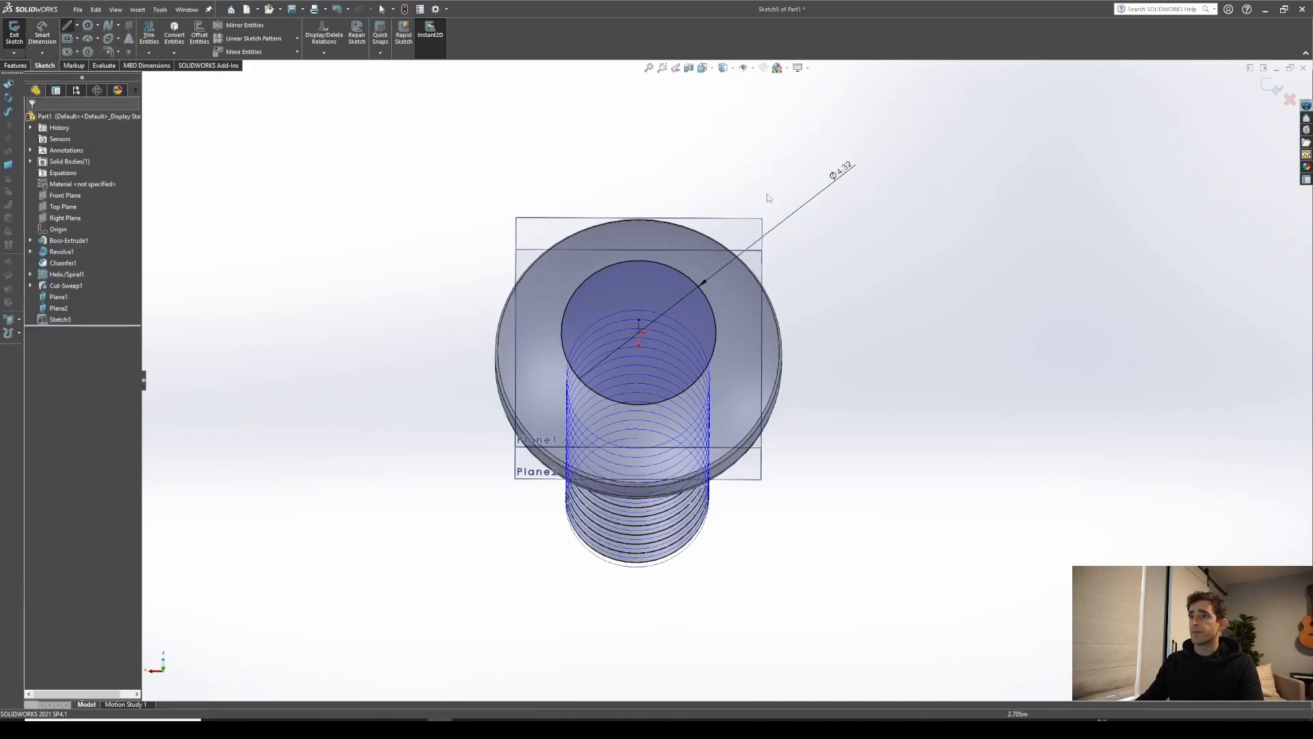
Extend the vertical centerline upward until its free end lies beyond the outer edge of the screw head
key(ctrl+8)
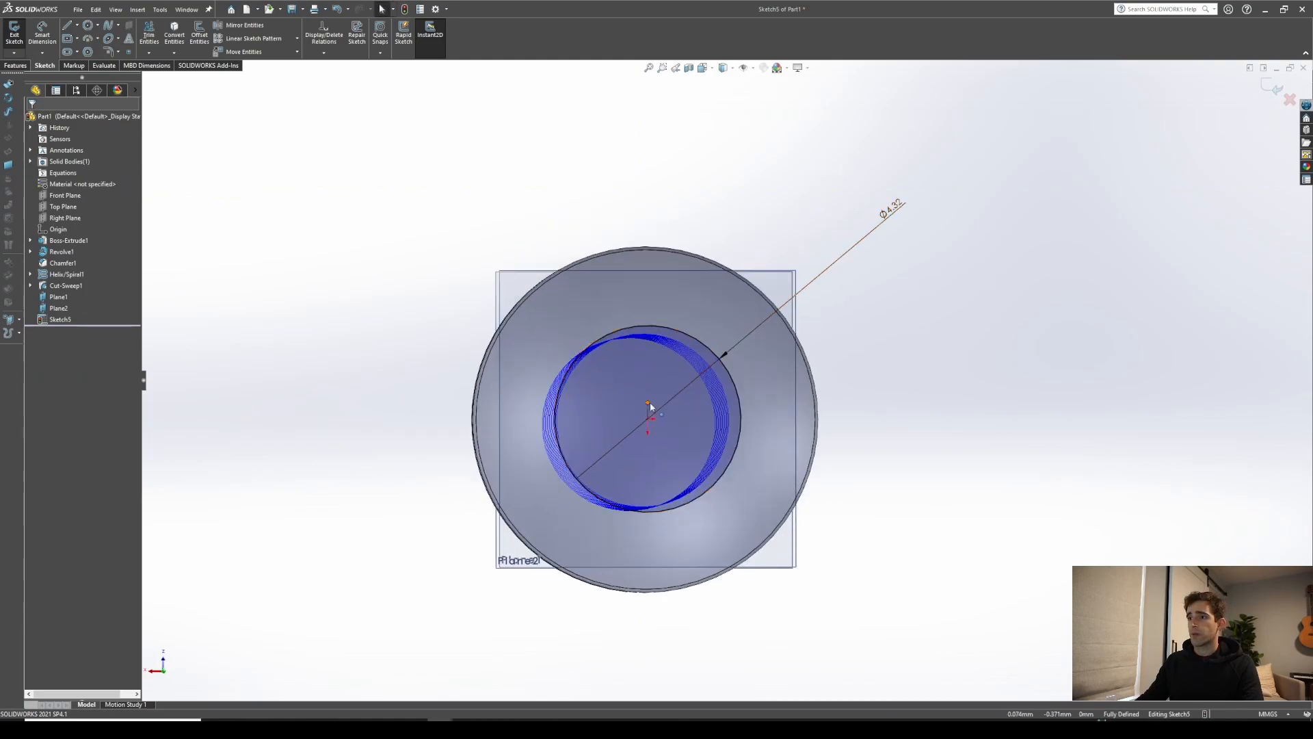
click(649, 377)
drag(647, 403, 650, 329)
drag(649, 227, 649, 222)
Sketch a horizontal centerline about 5.7 mm long from the origin out past the edge of the head
scroll(868, 409, down, 1)
middle_drag(867, 409, 853, 360)
scroll(852, 359, up, 1)
click(77, 26)
click(89, 53)
click(579, 352)
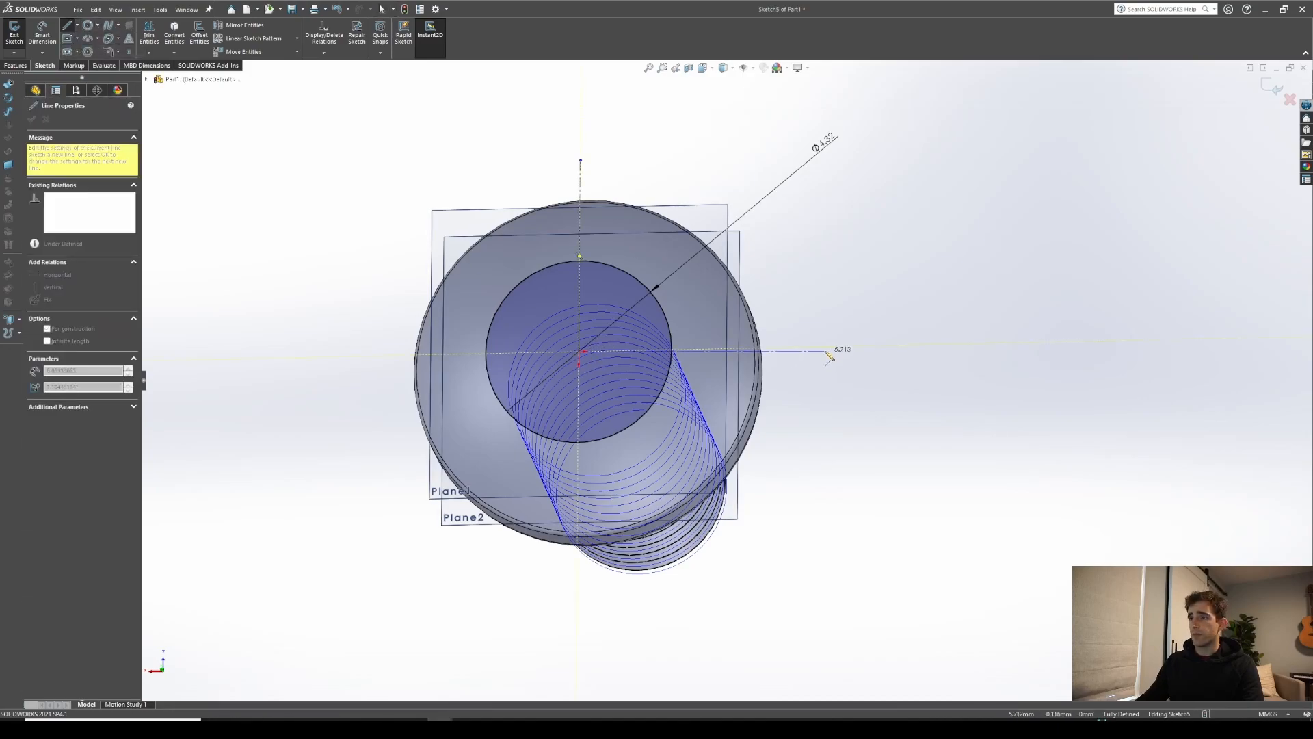
click(828, 349)
key(Escape)
Sketch four connected lines in the circle's upper-right quadrant: horizontal inward from the circle, two short angled segments, and vertical up to the circle
mouse_move(662, 354)
middle_down()
mouse_move(674, 368)
mouse_move(663, 403)
middle_up()
key(l)
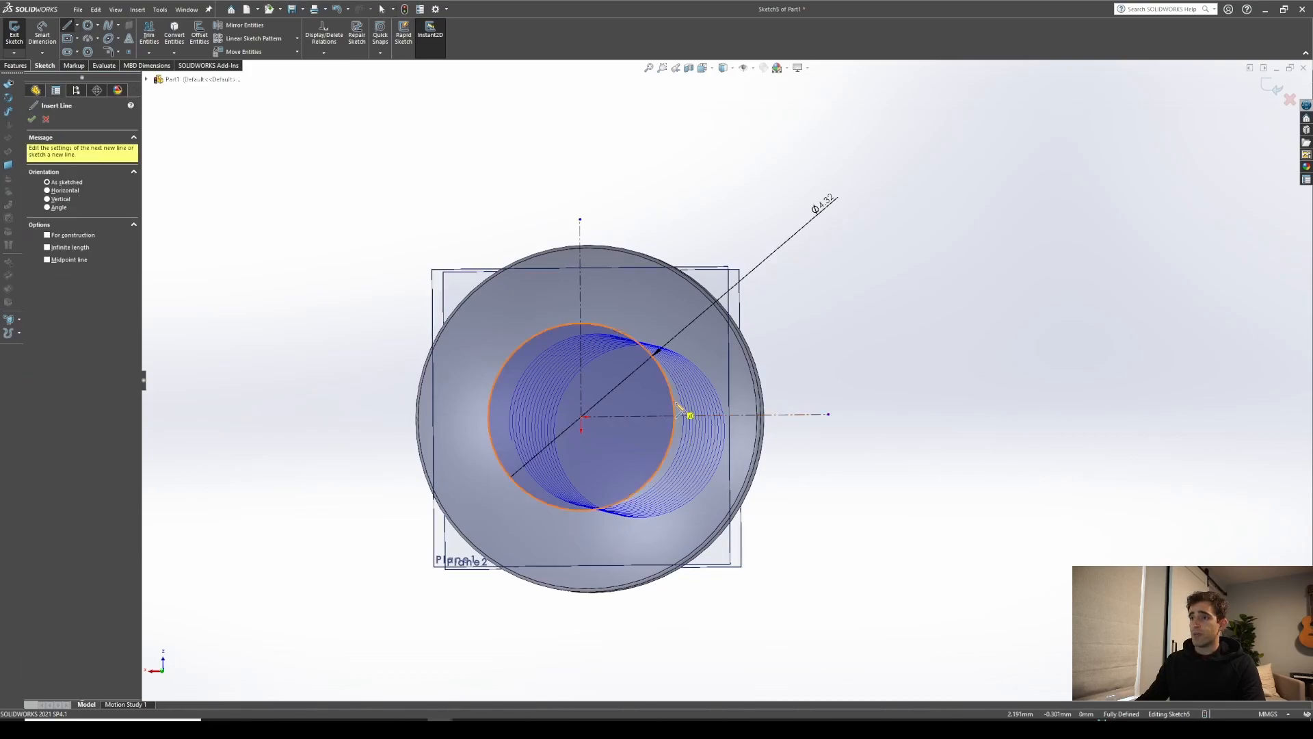
click(674, 414)
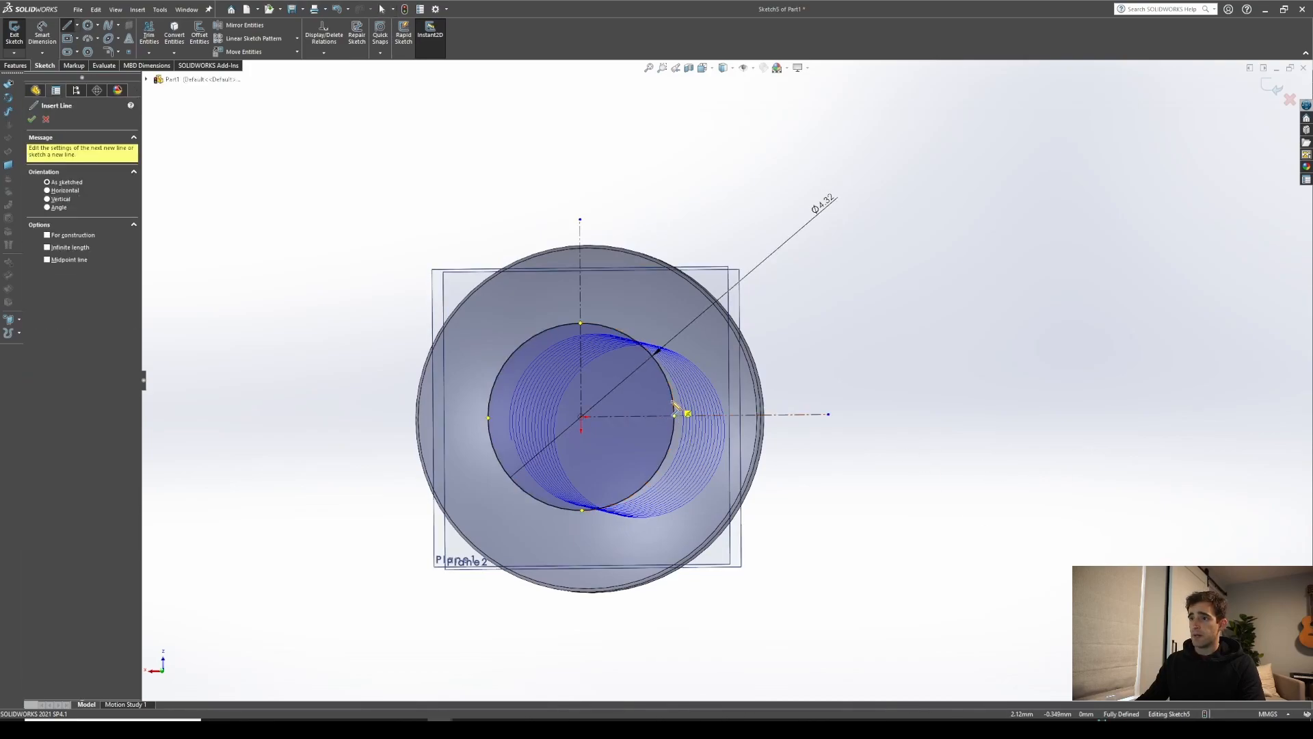
click(623, 400)
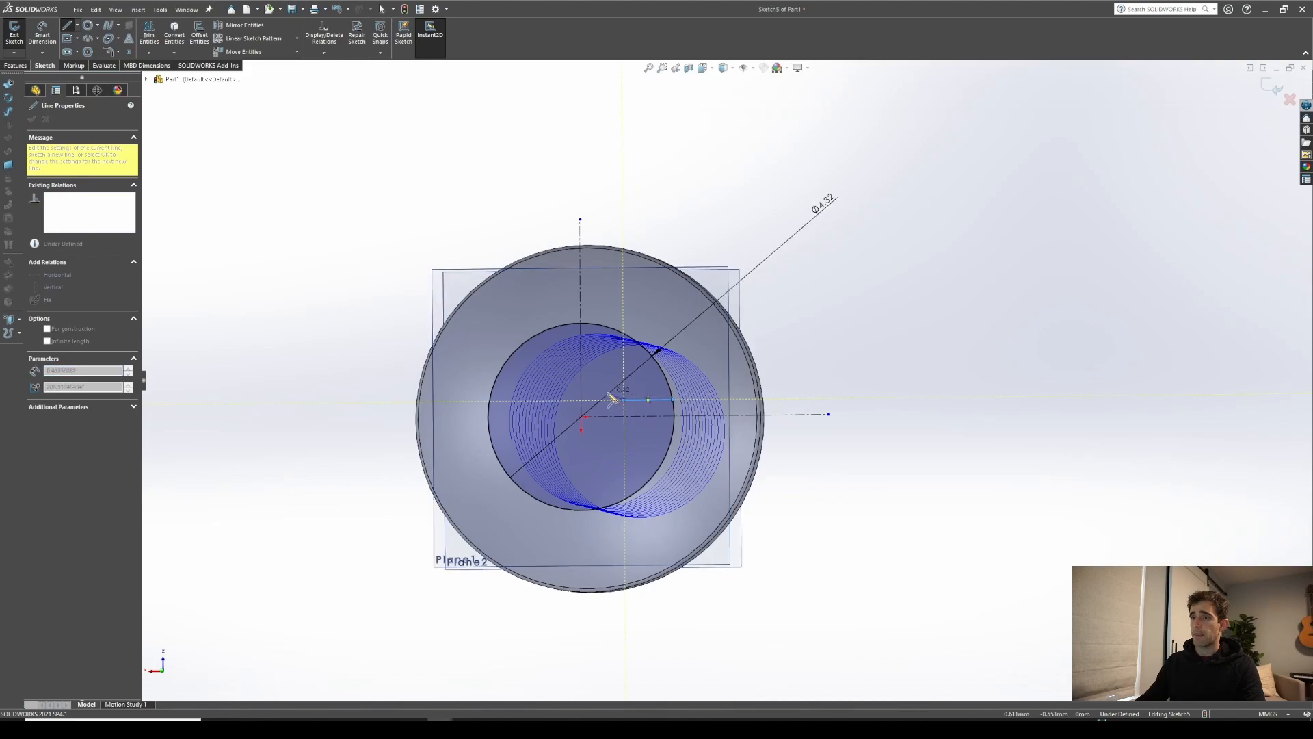
click(598, 373)
click(598, 324)
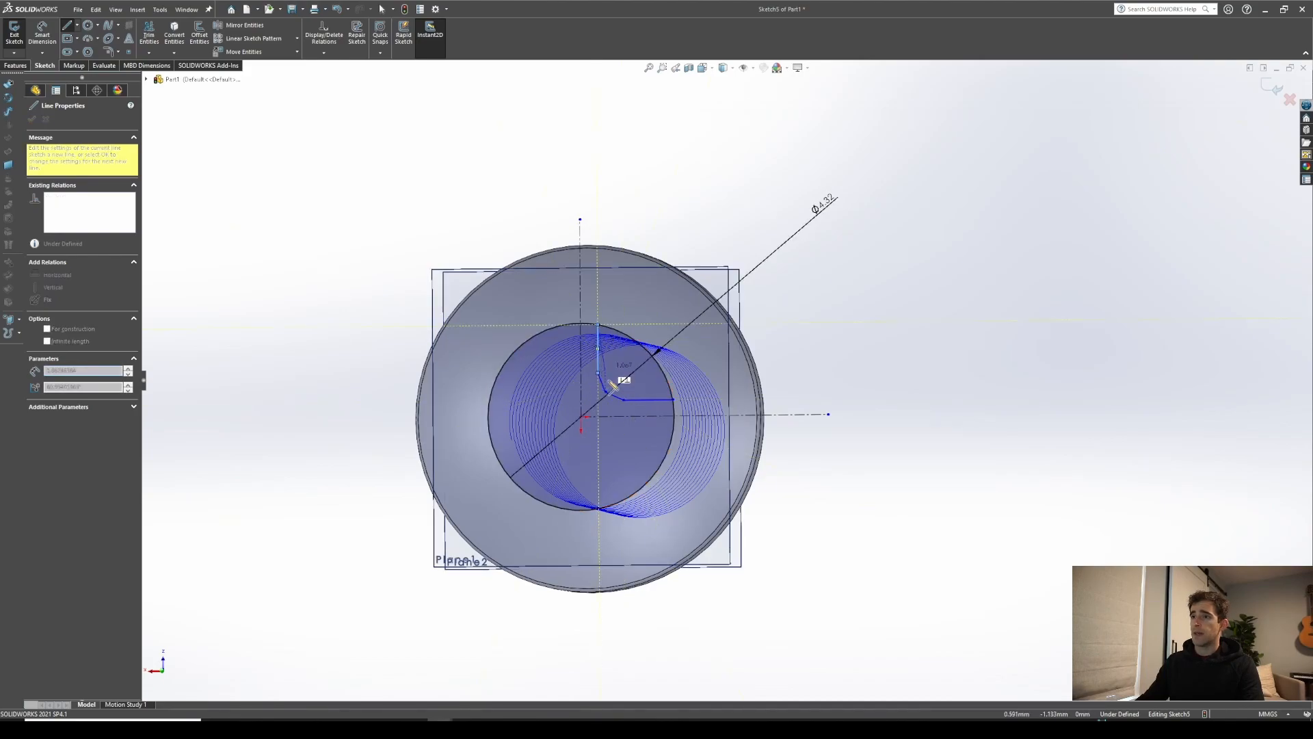
key(Escape)
Dimension the angle between the lower angled segment and the horizontal line as 22.5 degrees
key(ctrl+8)
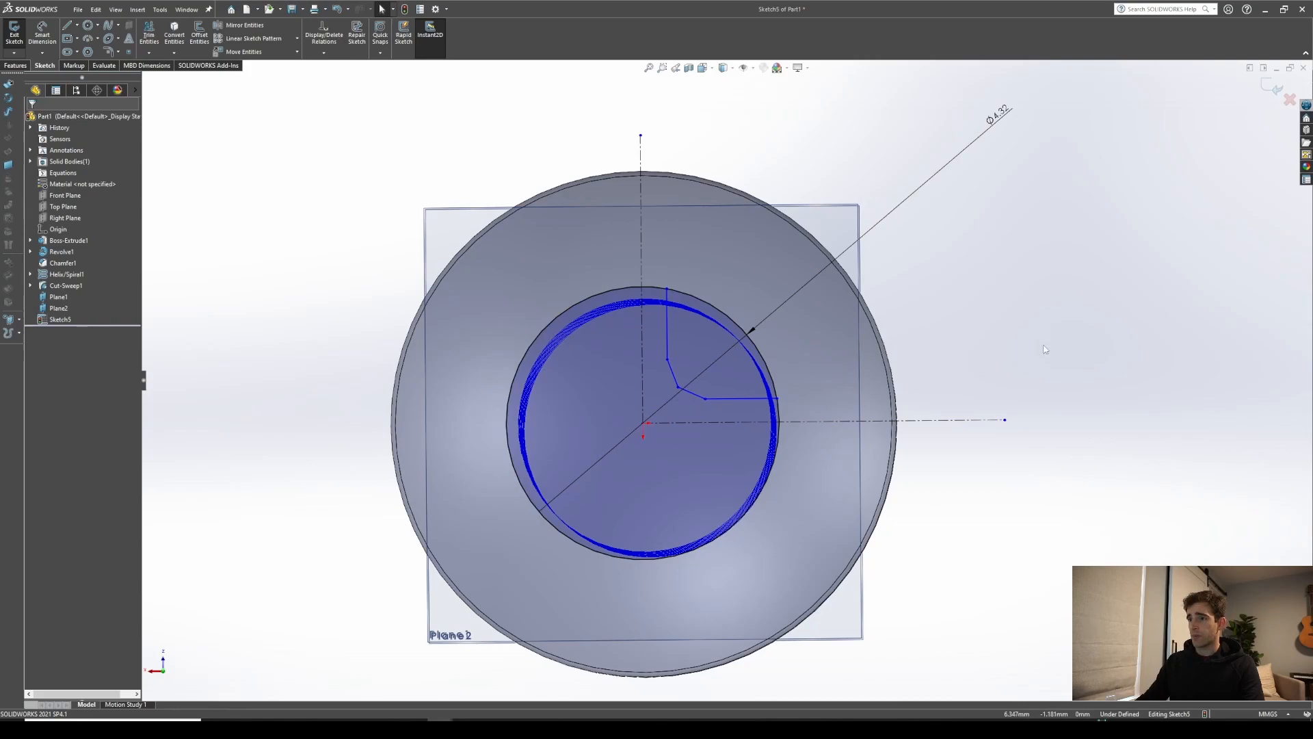
right_drag(1043, 346, 1045, 219)
click(691, 396)
click(723, 398)
click(602, 400)
text(22.5)
key(Return)
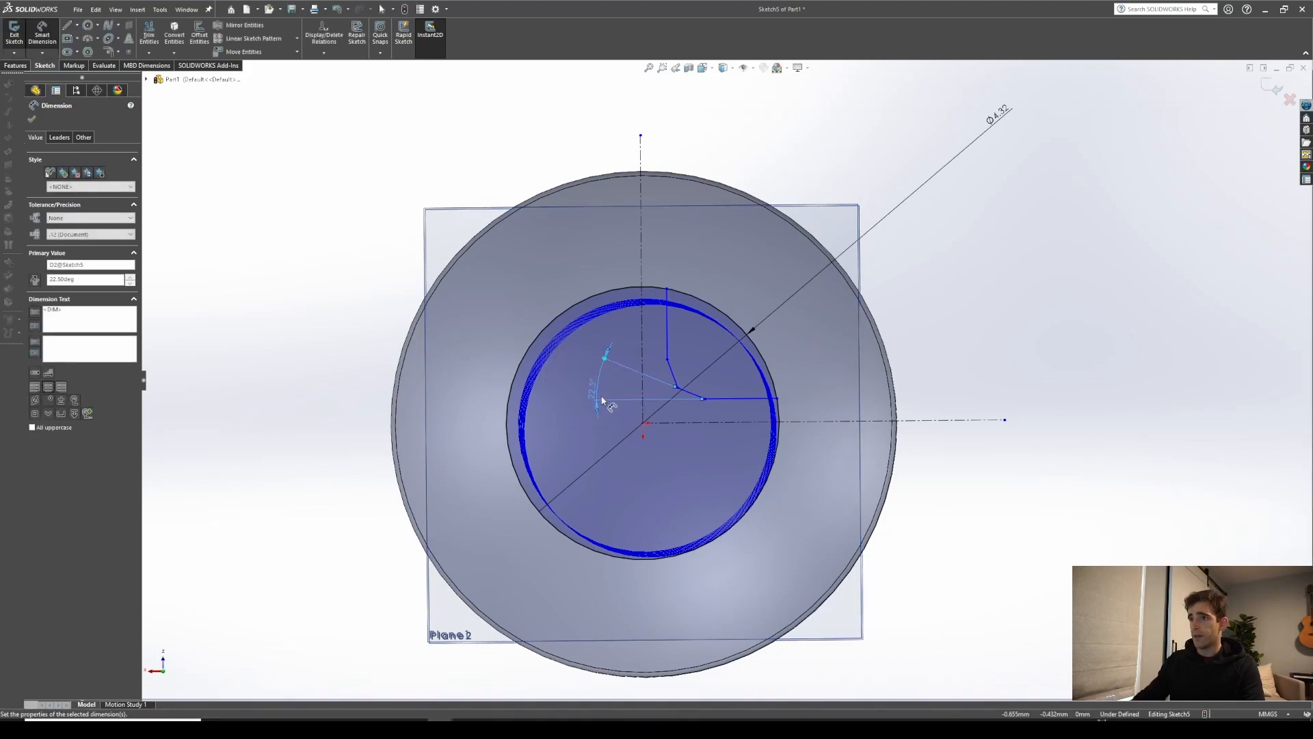
key(Escape)
Sketch a diagonal centerline about 1 mm long from the origin to just past the corner between the angled segments
click(77, 26)
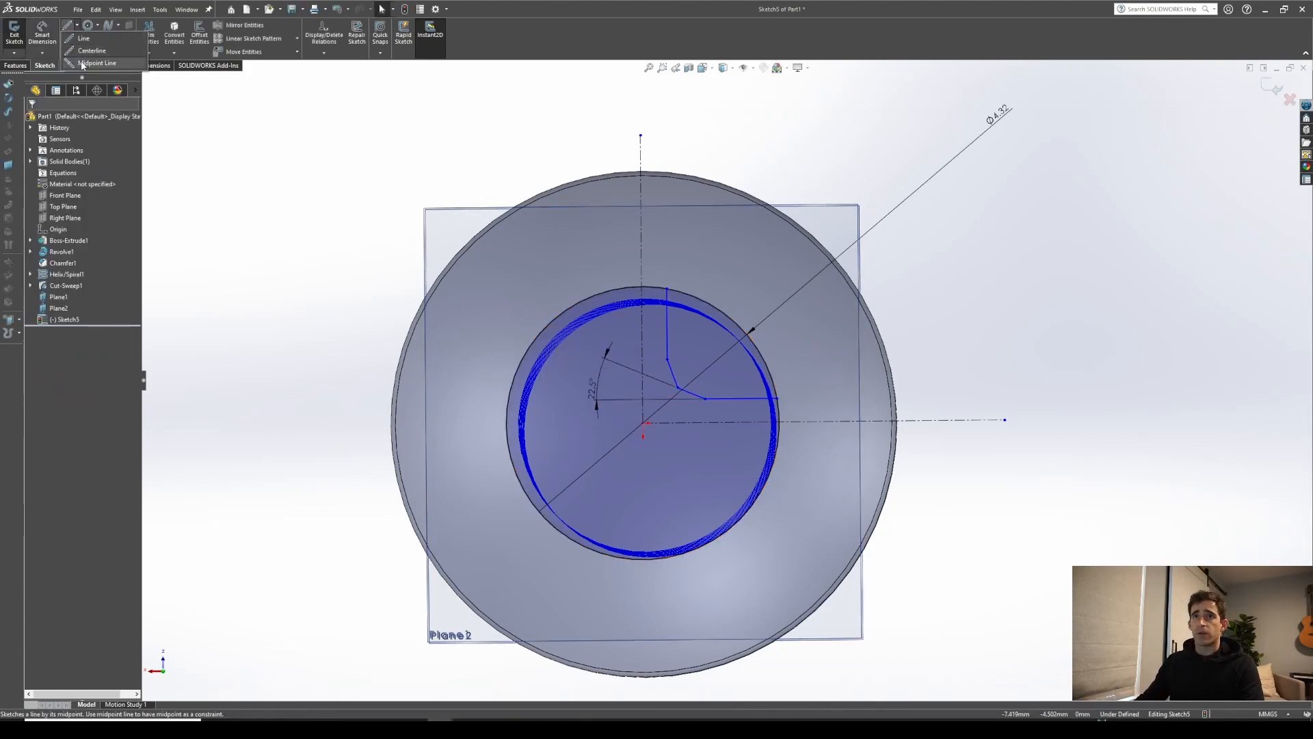
click(96, 53)
click(643, 424)
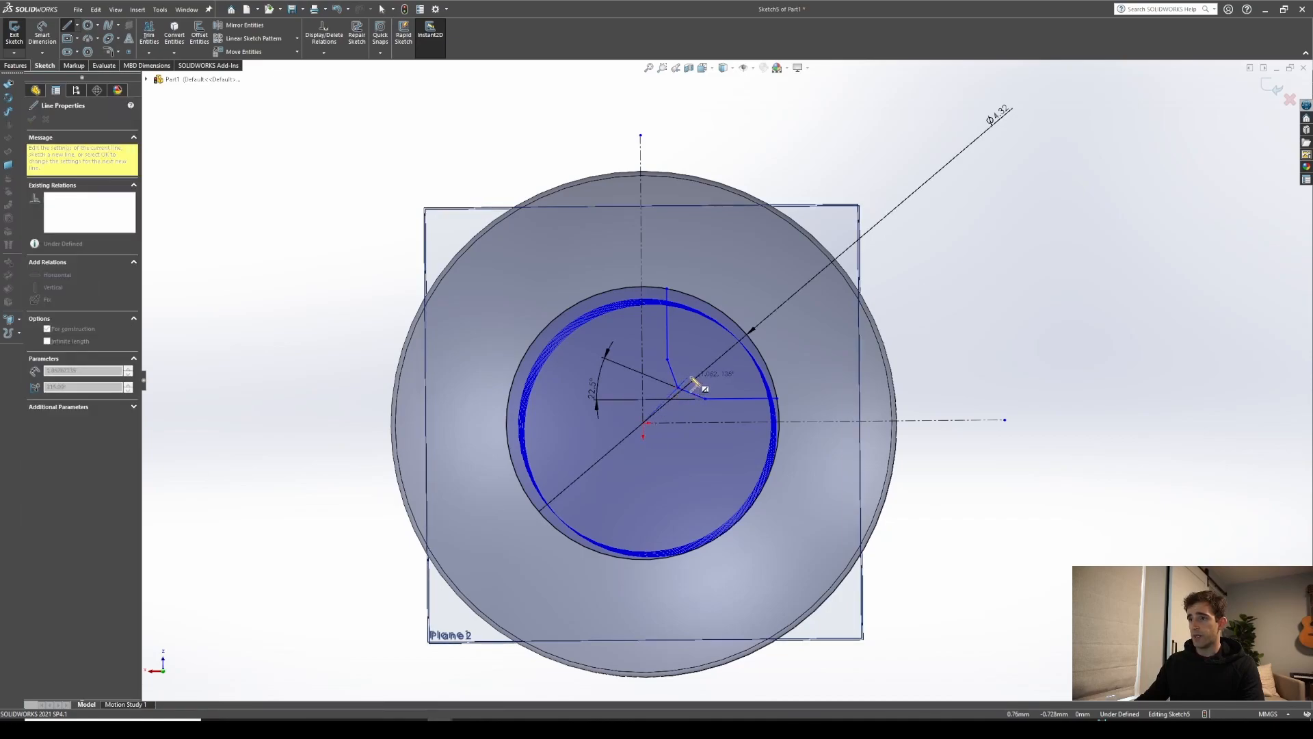
double_click(688, 378)
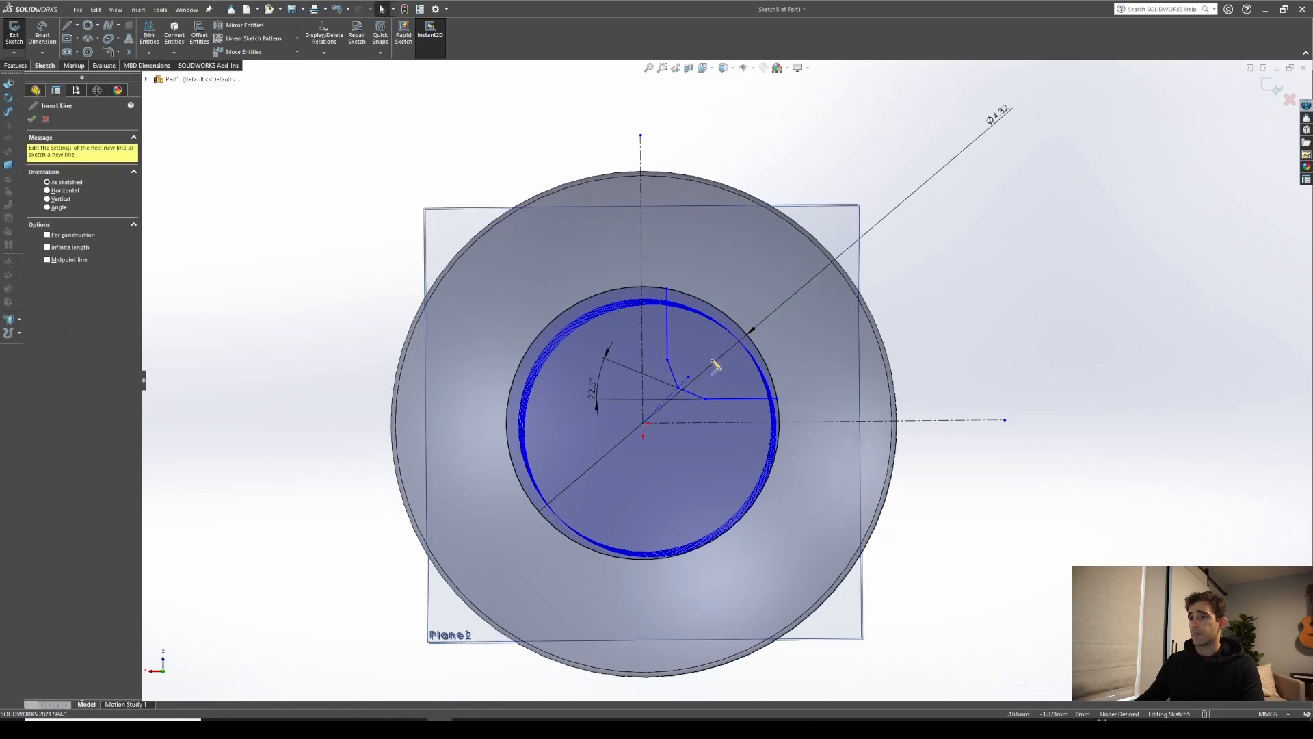
key(Escape)
Sketch a second centerline joining the outer ends of the two short angled segments
click(77, 25)
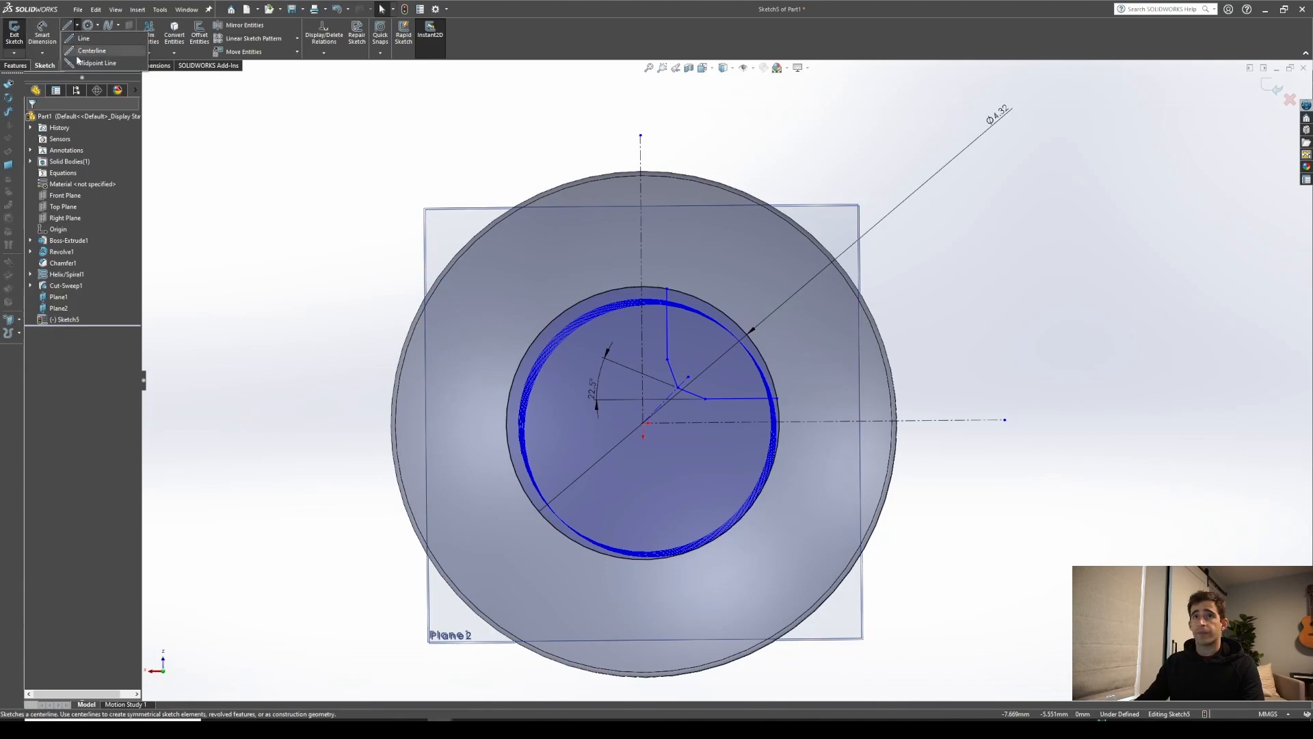
click(80, 52)
click(676, 374)
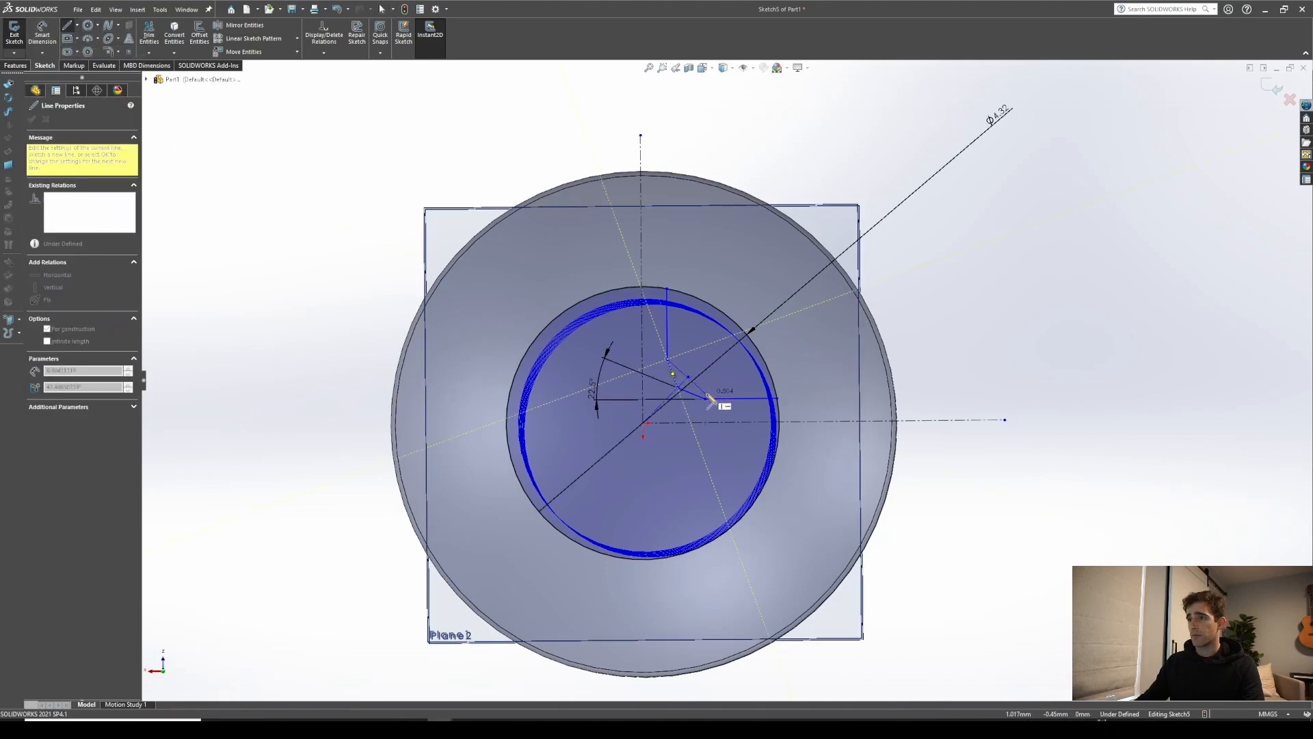
key(Escape)
Constrain the diagonal centerline's free end to the connecting centerline and make the two centerlines perpendicular
click(688, 377)
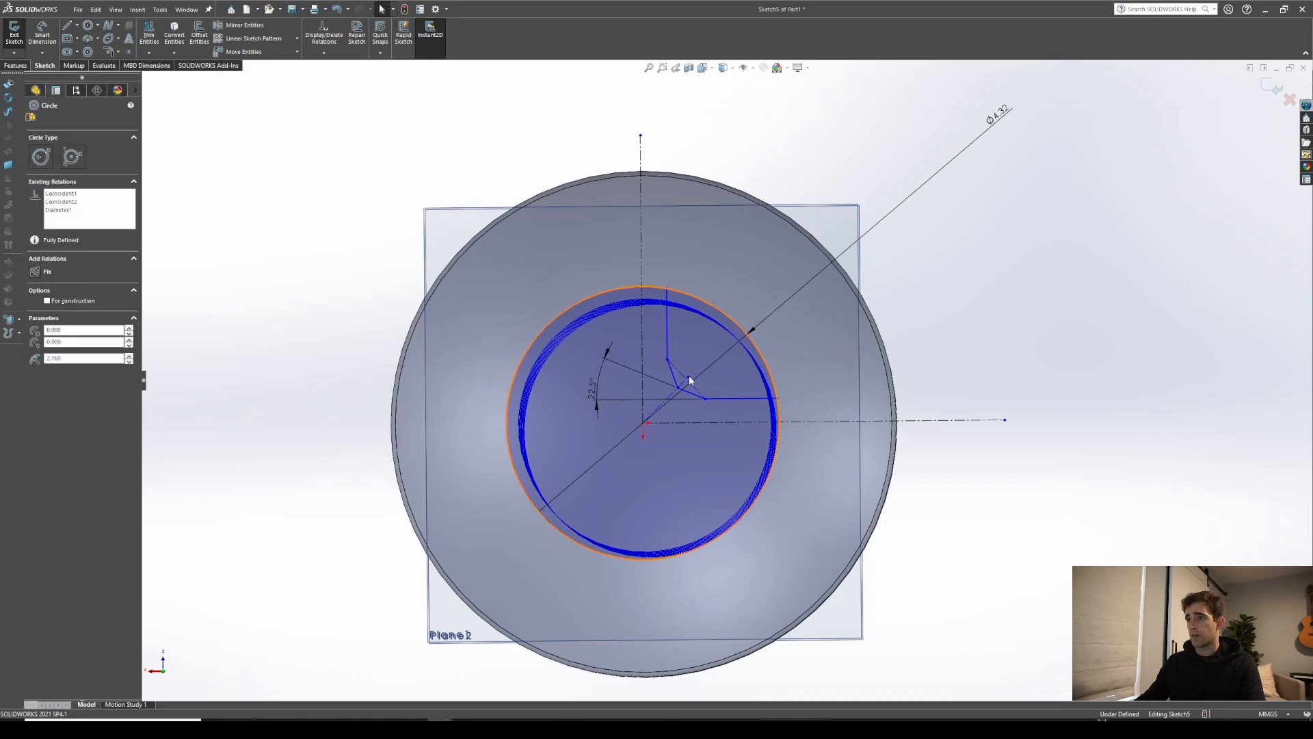
ctrl+click(692, 385)
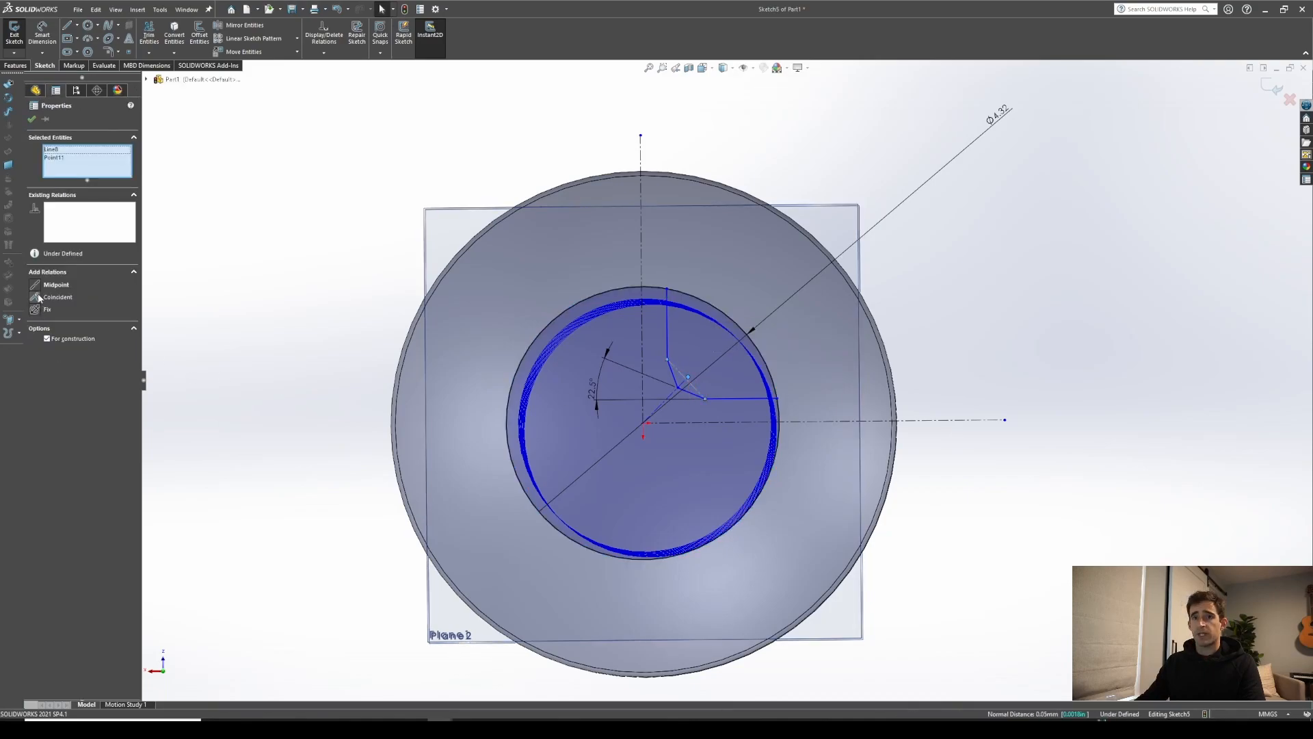
key(Escape)
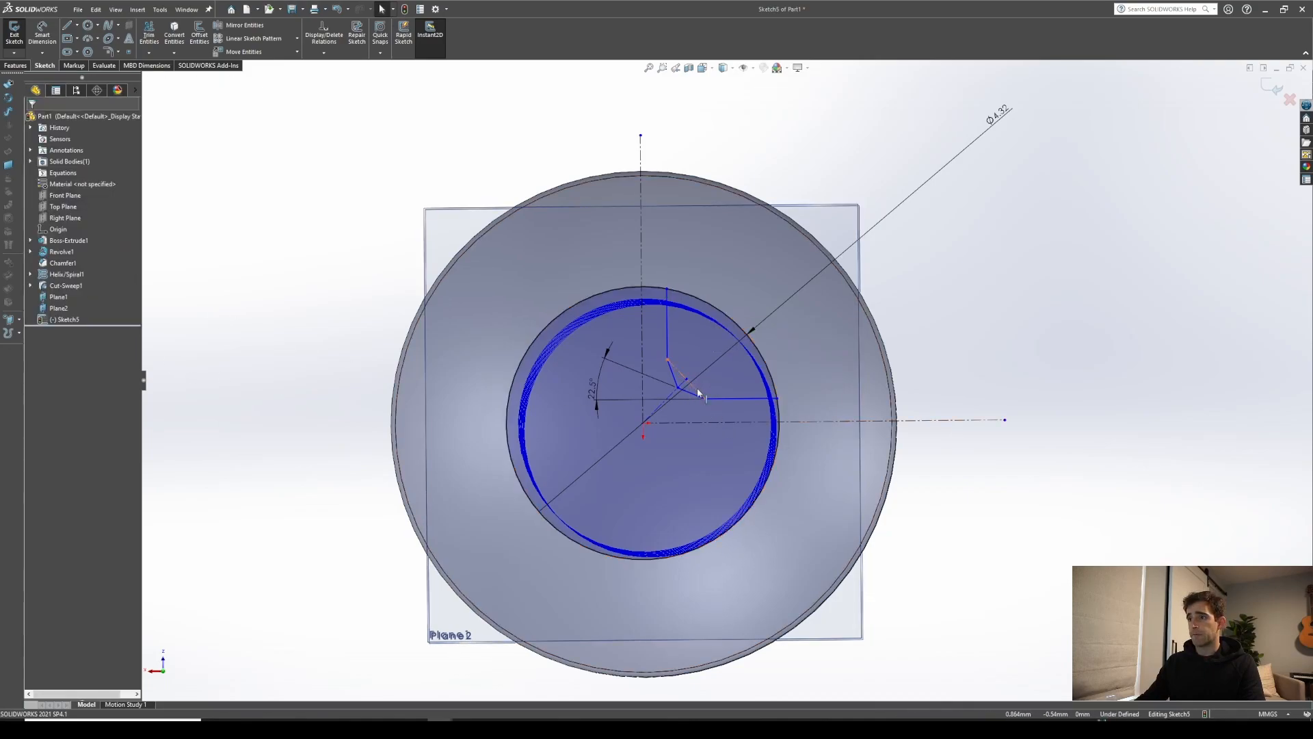
click(669, 402)
ctrl+click(668, 399)
click(39, 325)
key(Escape)
Dimension the angle between the diagonal centerline and the horizontal centerline as 45 degrees
key(d)
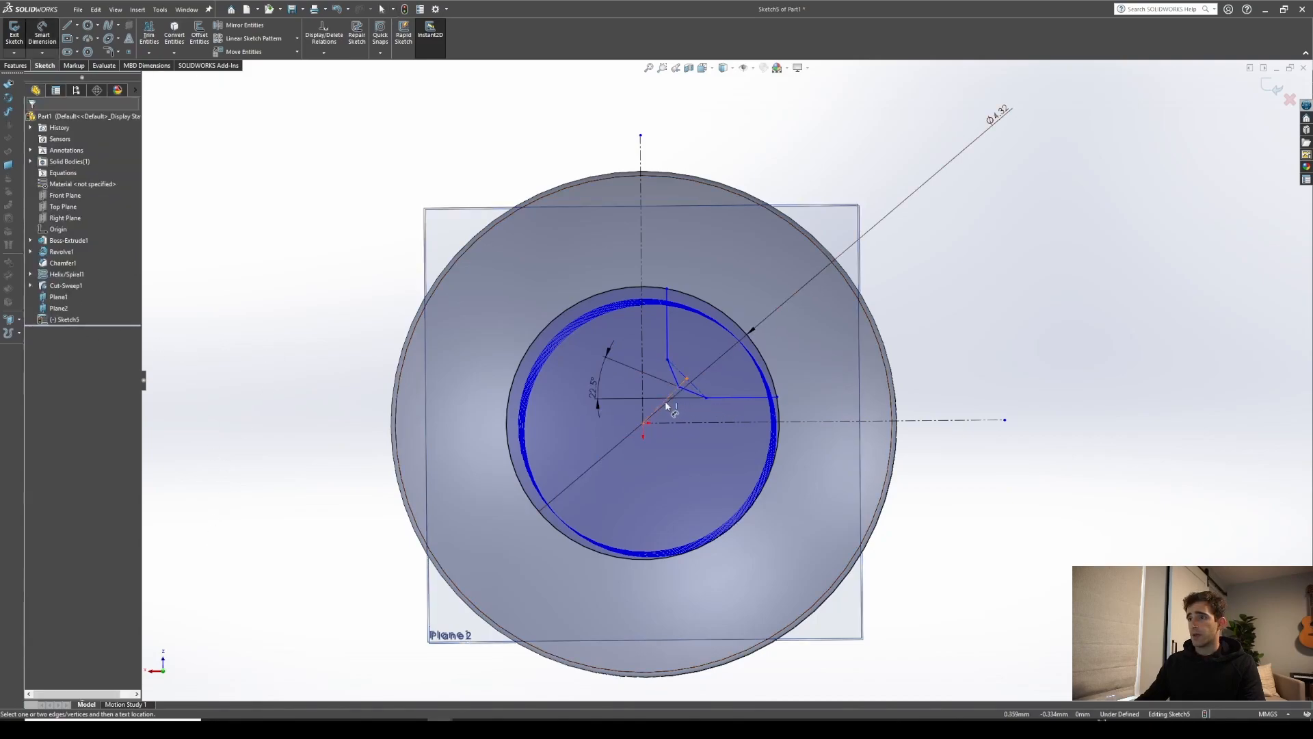
click(667, 405)
click(694, 420)
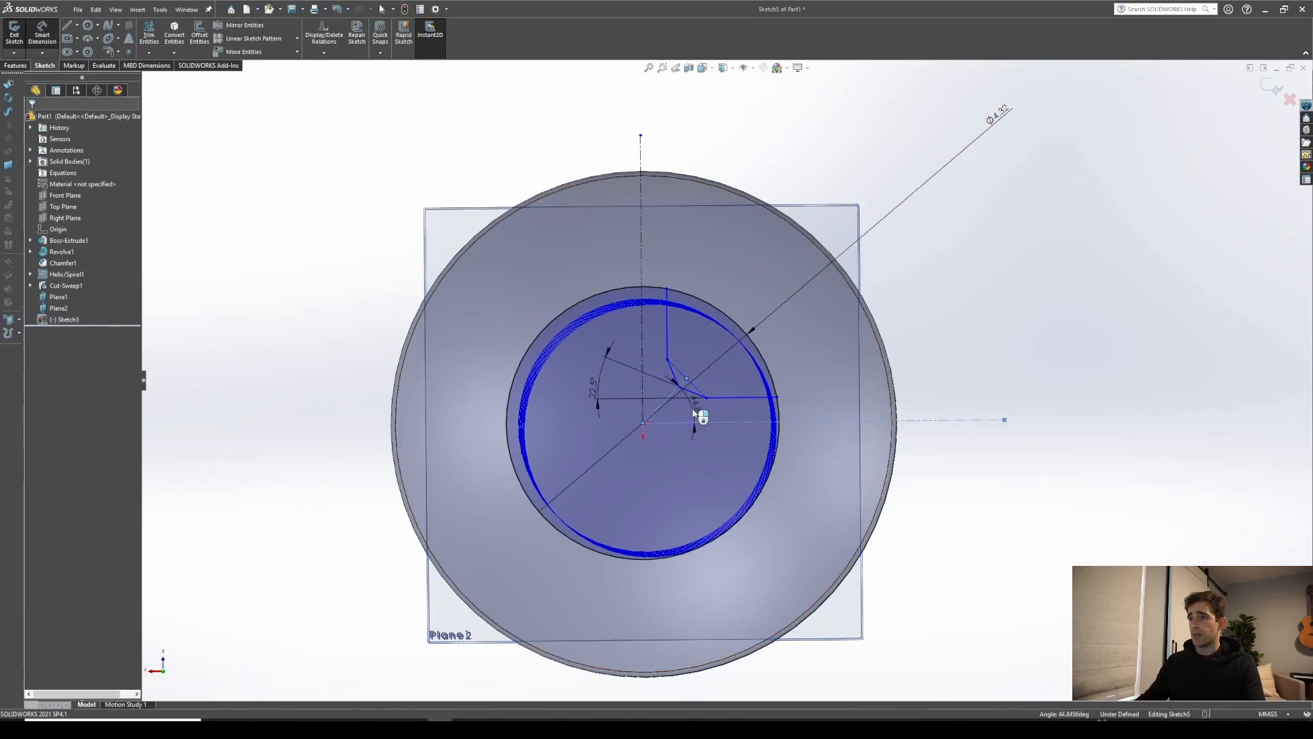
click(693, 412)
text(45)
key(Return)
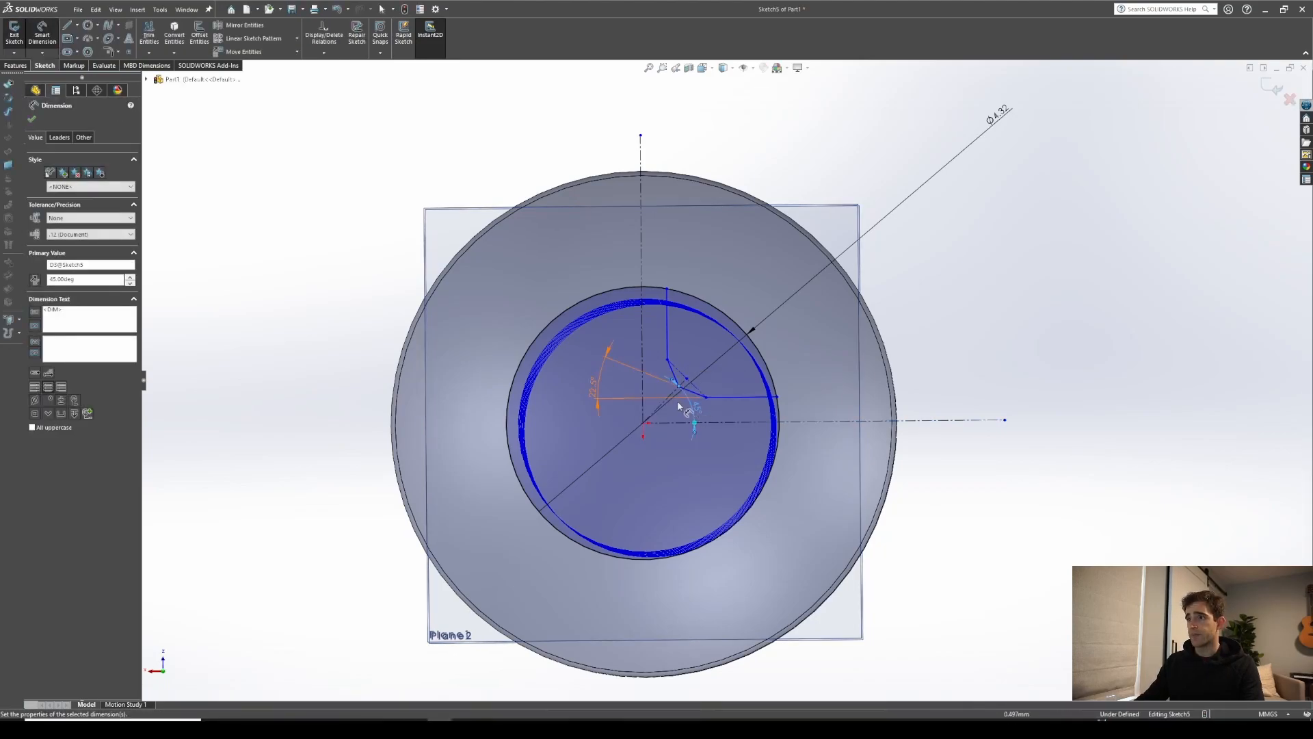
scroll(694, 403, down, 3)
key(Escape)
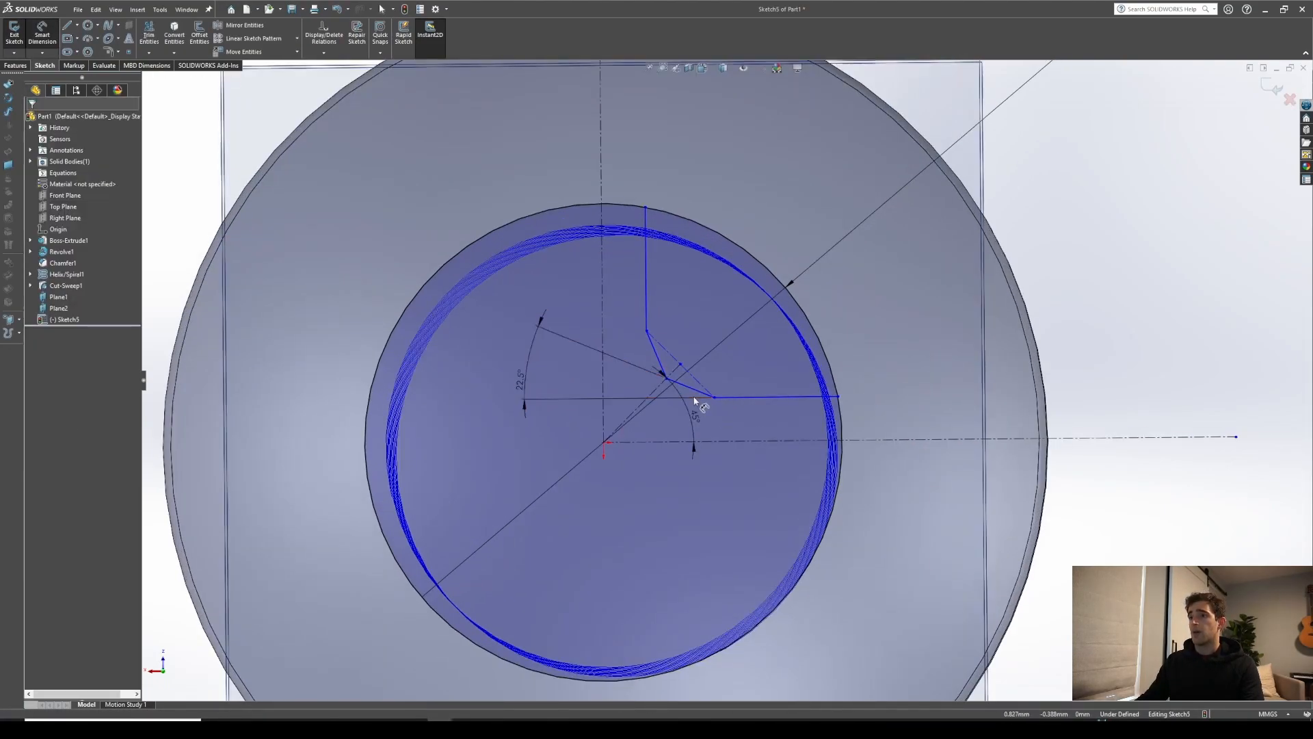
Make the corner point between the two angled segments coincident with the diagonal centerline
click(667, 378)
ctrl+click(655, 388)
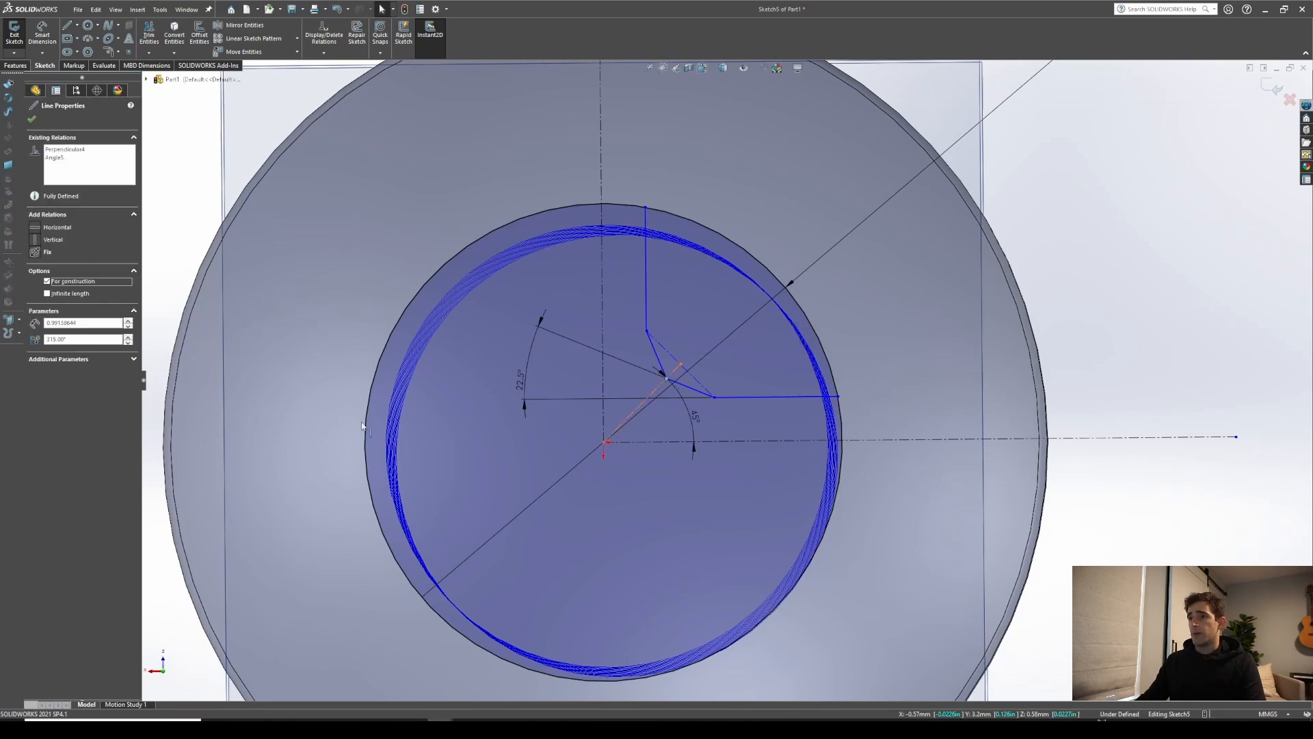
click(35, 301)
scroll(660, 375, up, 2)
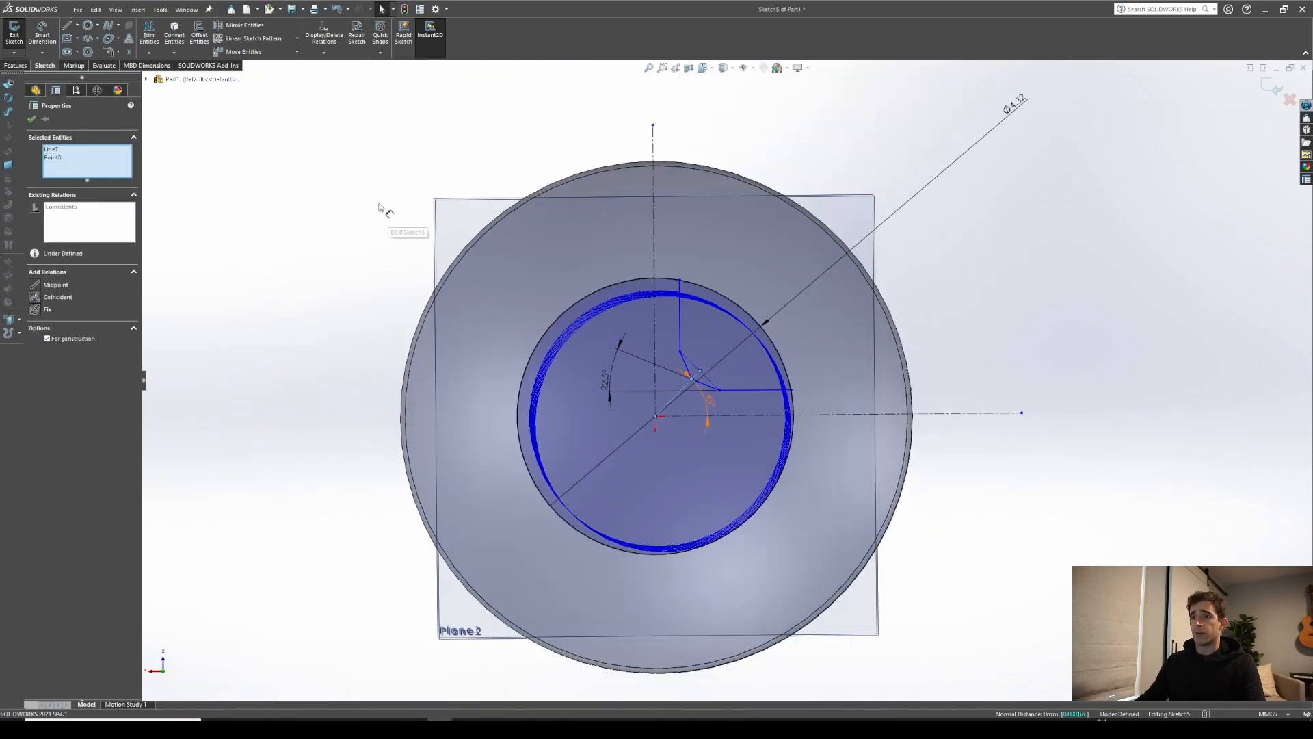
click(380, 208)
Add an equal relation between the two short angled segments of the recess profile
scroll(752, 405, down, 3)
click(600, 346)
ctrl+click(635, 375)
click(36, 349)
click(1122, 325)
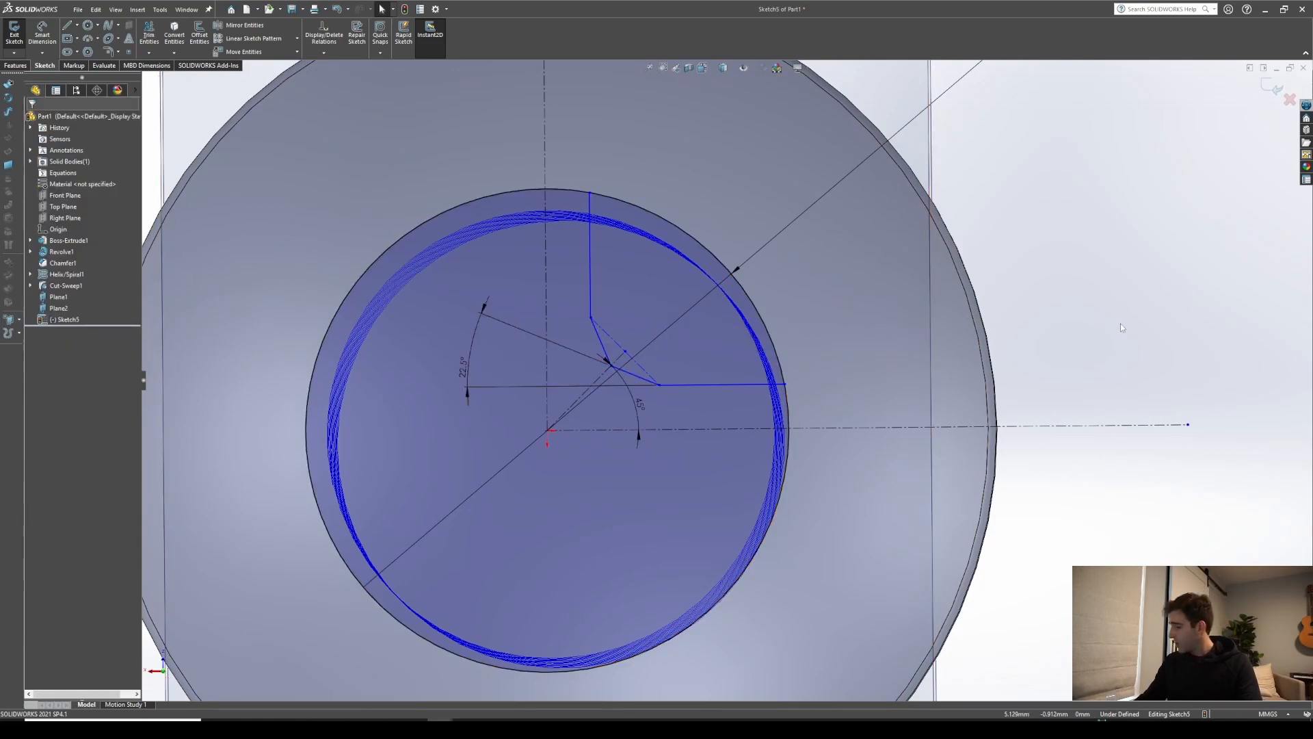
Dimension the diagonal centerline's length as 1.185 mm
key(d)
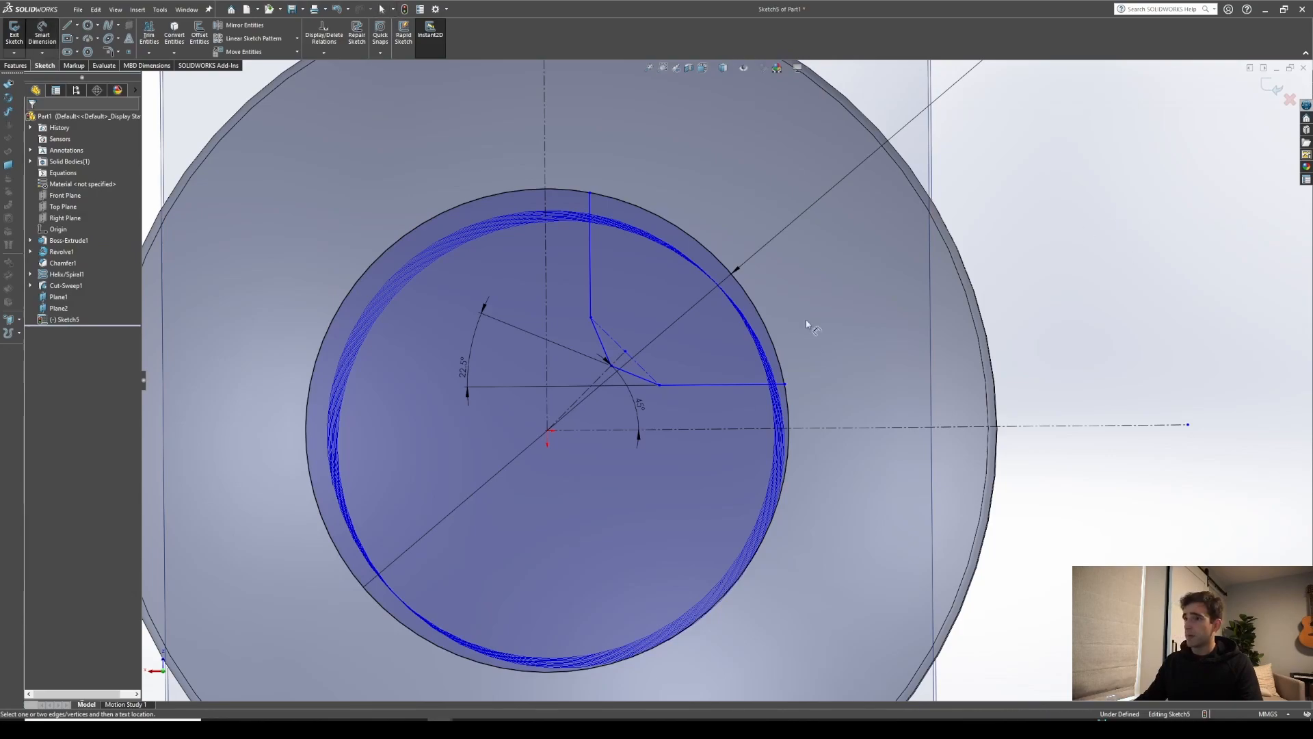
click(593, 381)
click(706, 480)
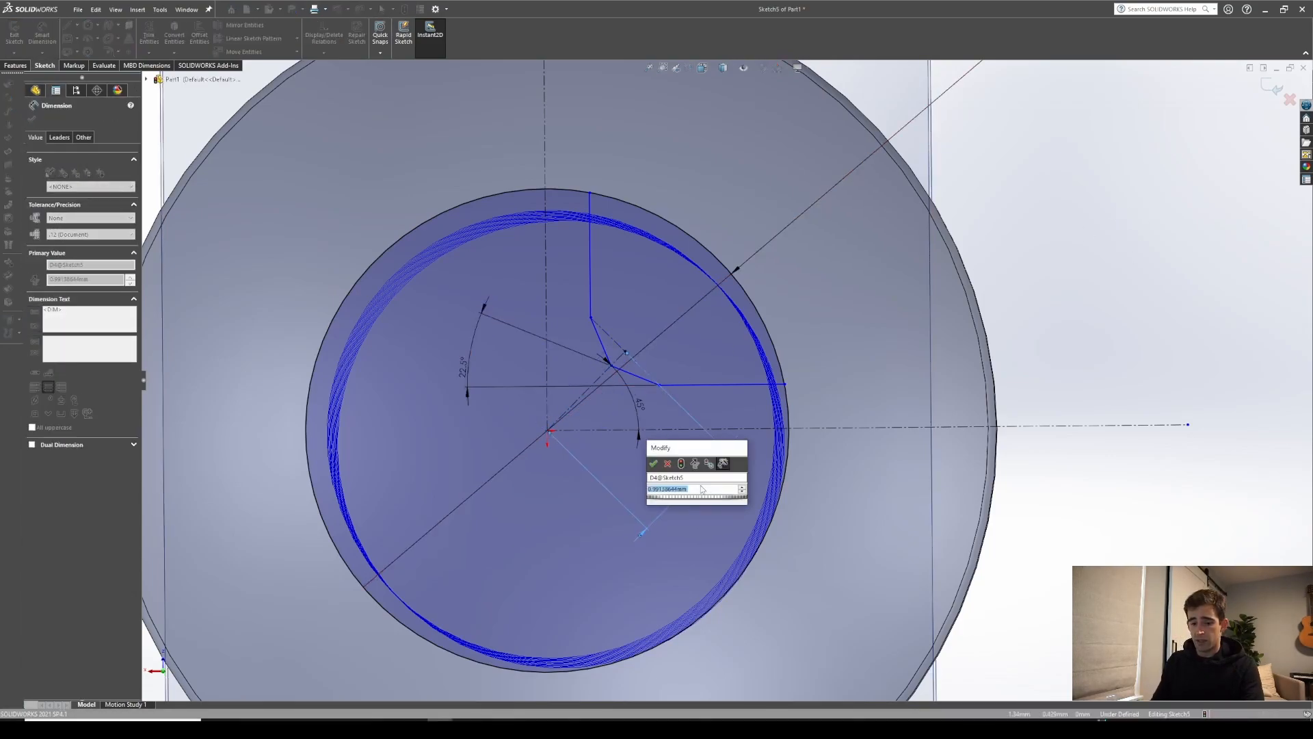
text(1.185)
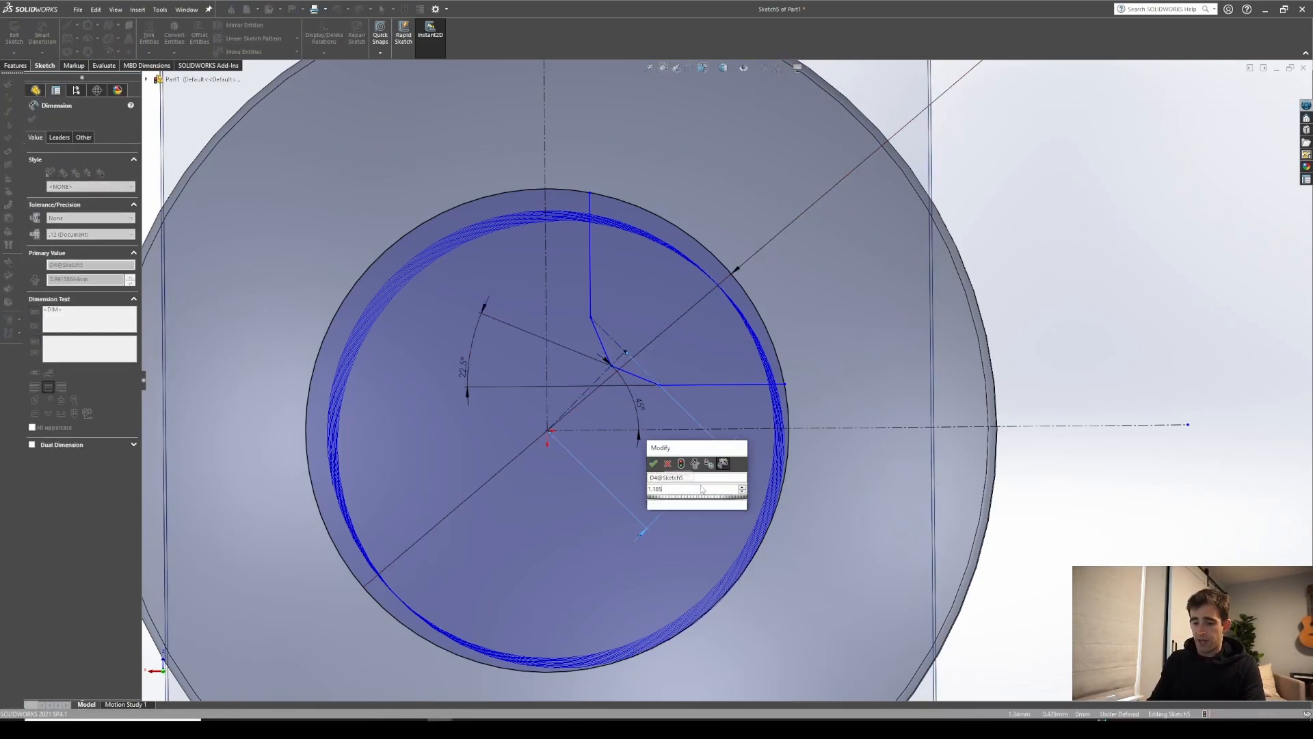
key(Return)
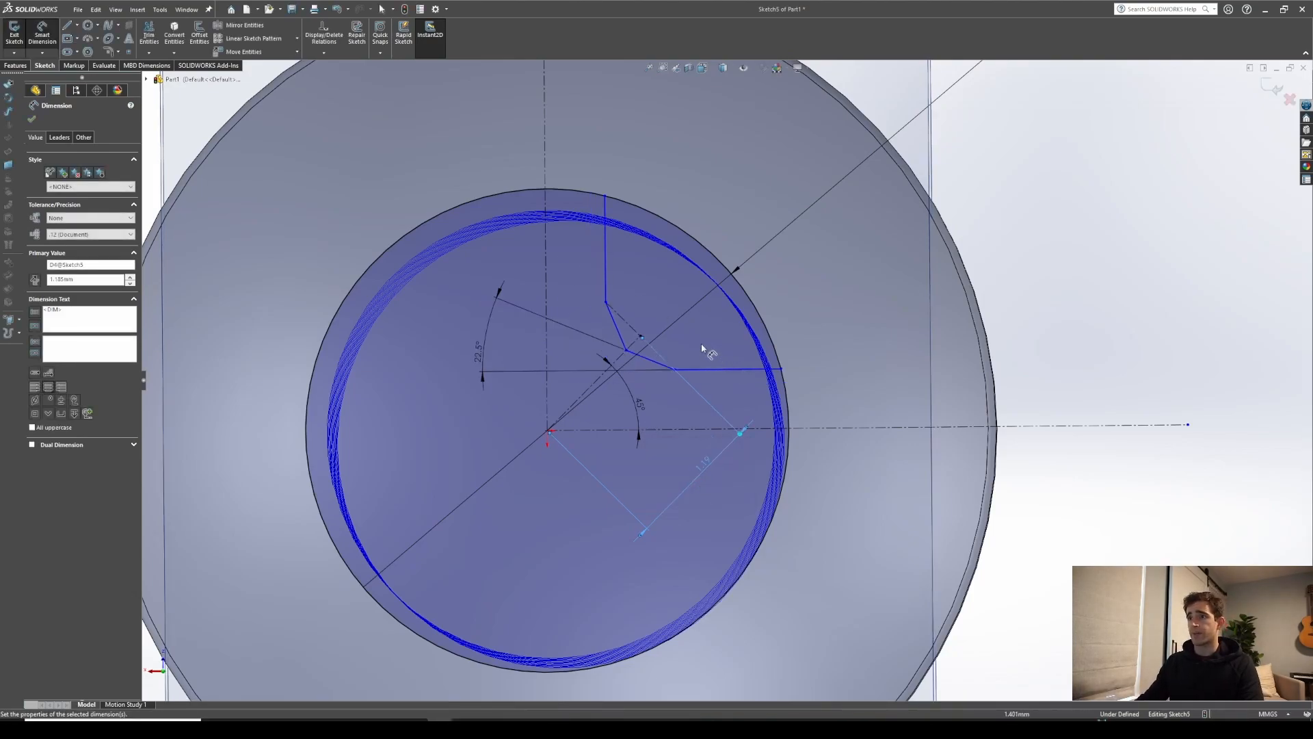
Dimension the slot's full width about the horizontal centerline as 0.73 mm, measured from the horizontal profile line
scroll(697, 345, down, 2)
click(756, 380)
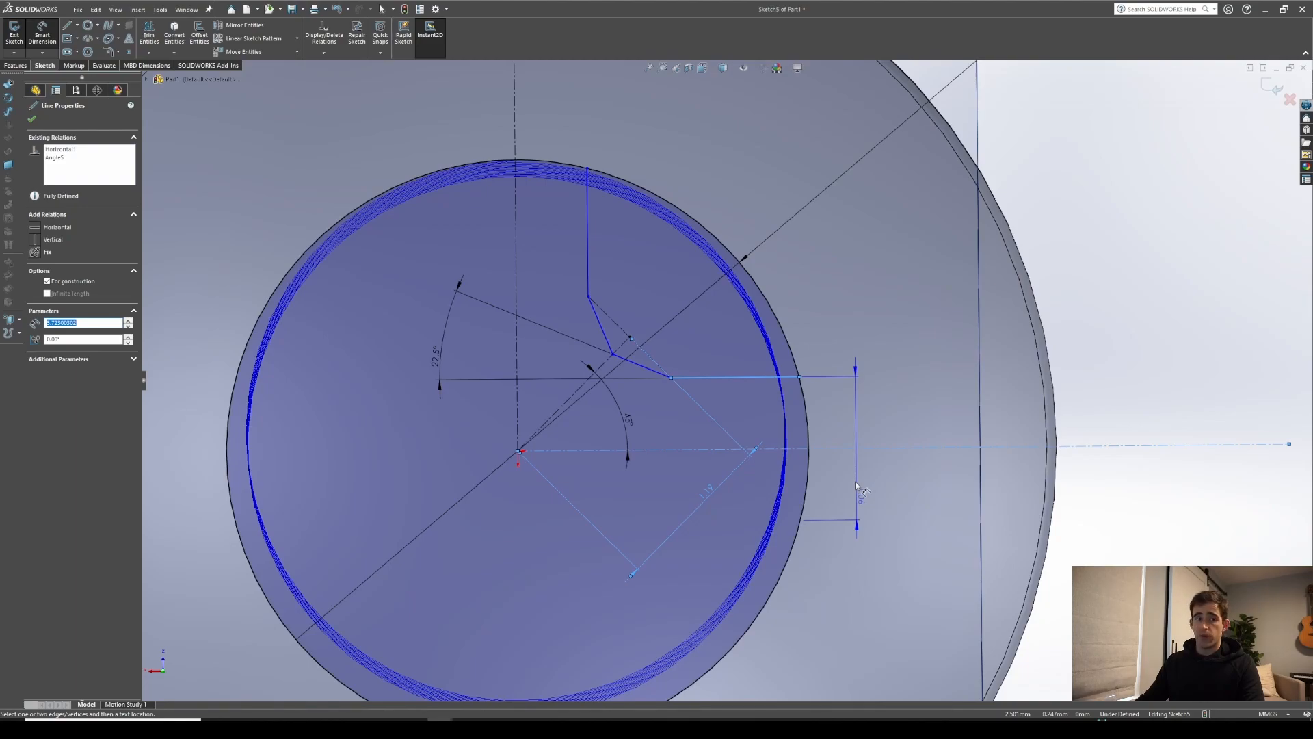
click(858, 485)
text(0.73)
key(Return)
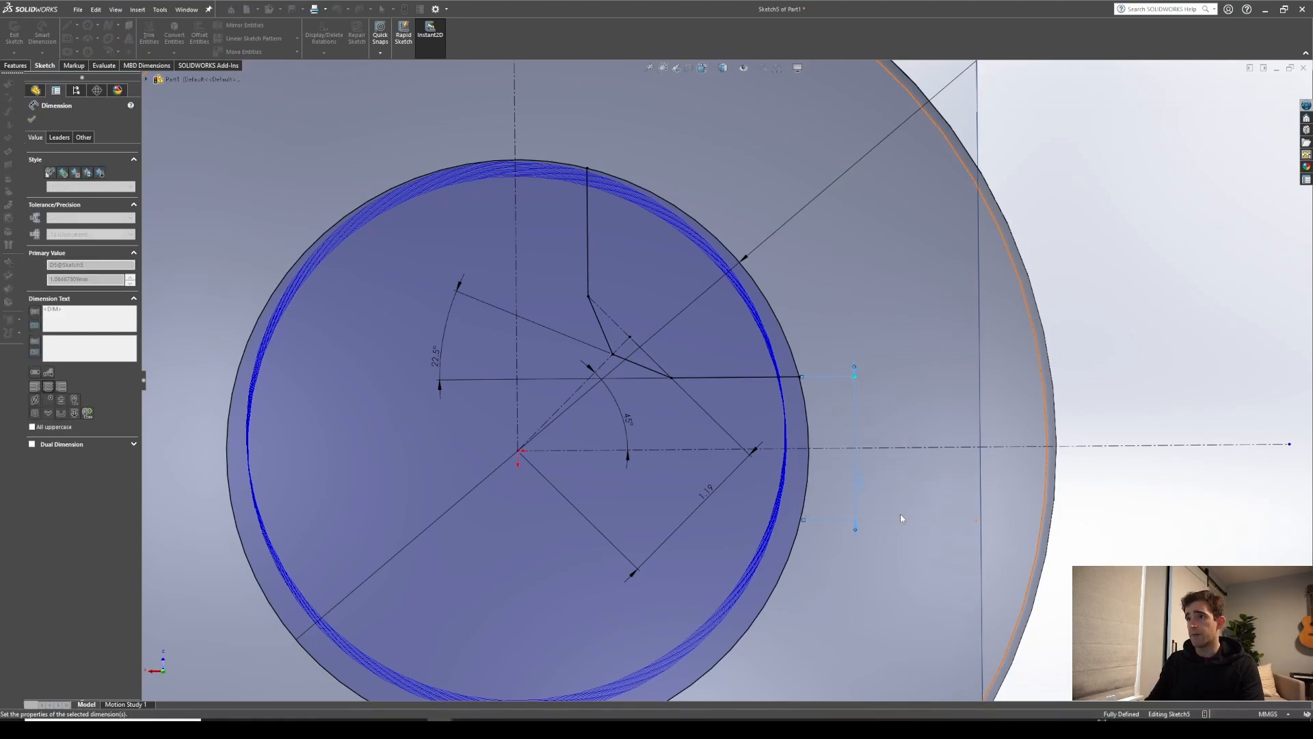
Mirror the four recess profile lines about the vertical centerline, keeping the originals
scroll(731, 408, up, 3)
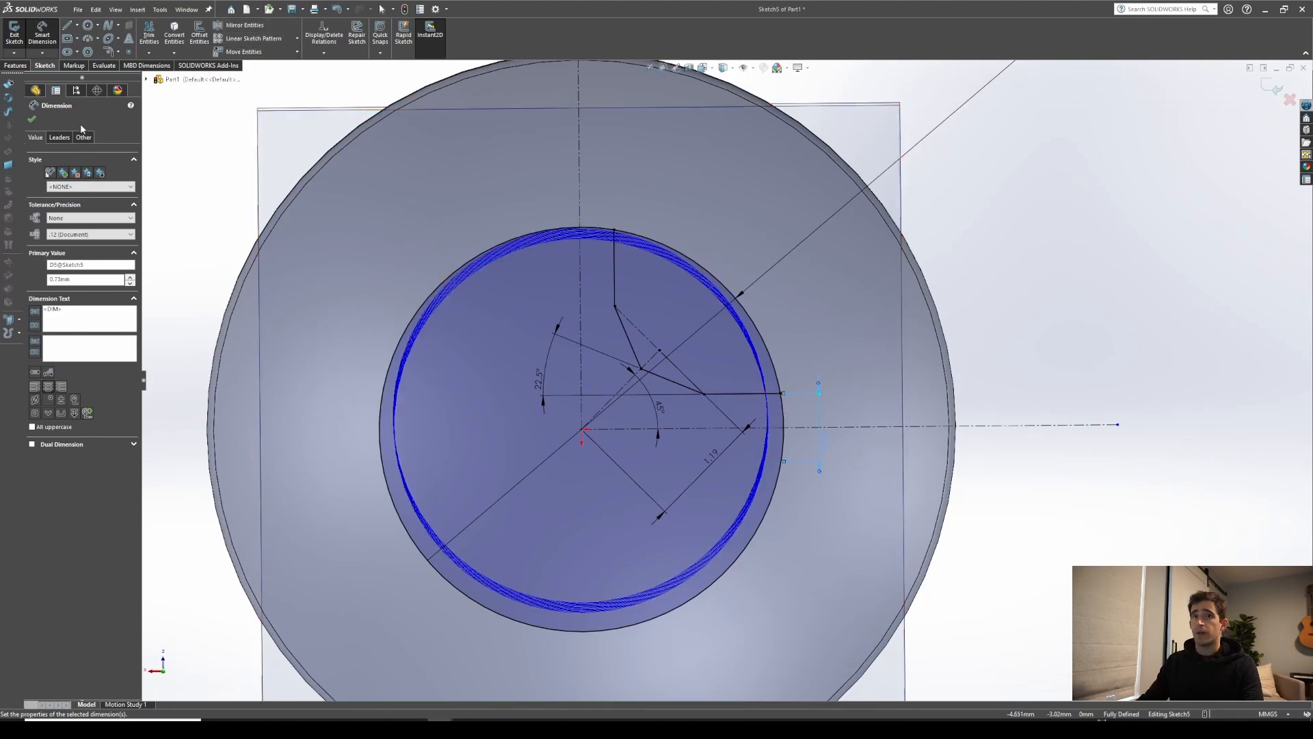
click(31, 121)
click(242, 25)
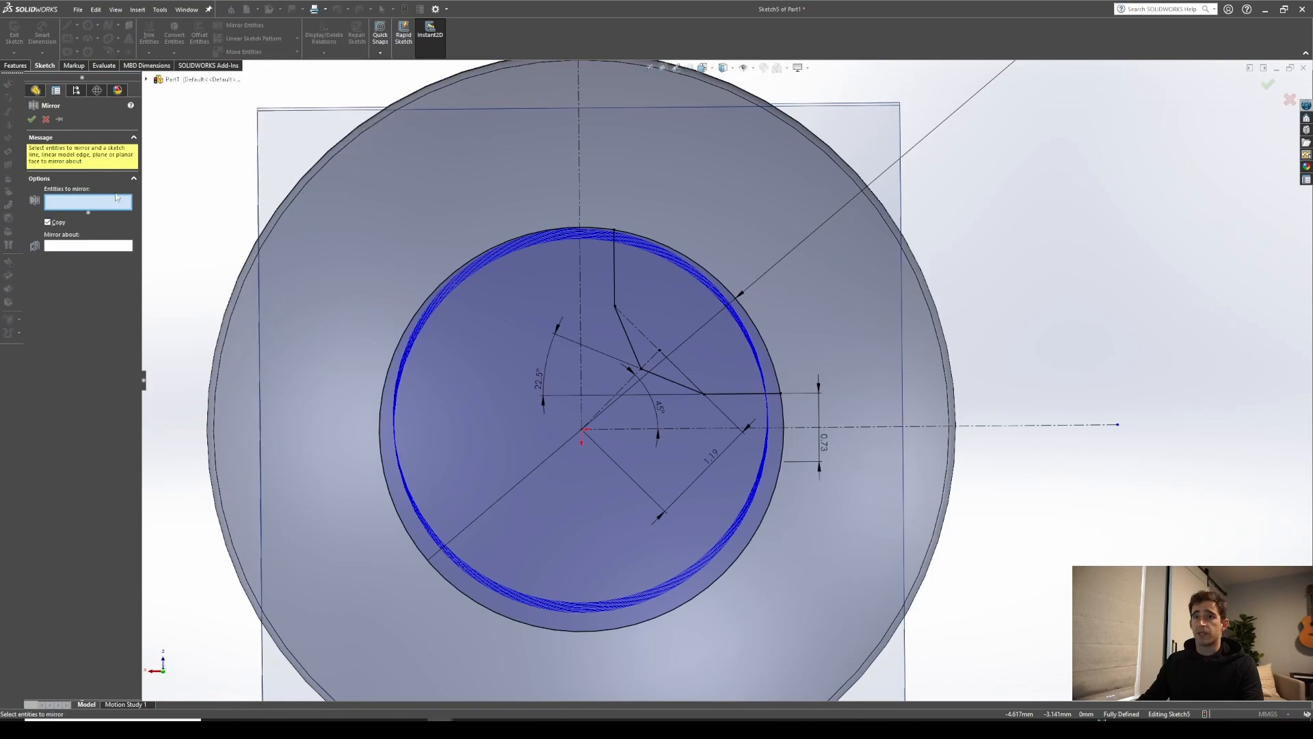
click(614, 282)
click(624, 331)
click(664, 378)
click(741, 395)
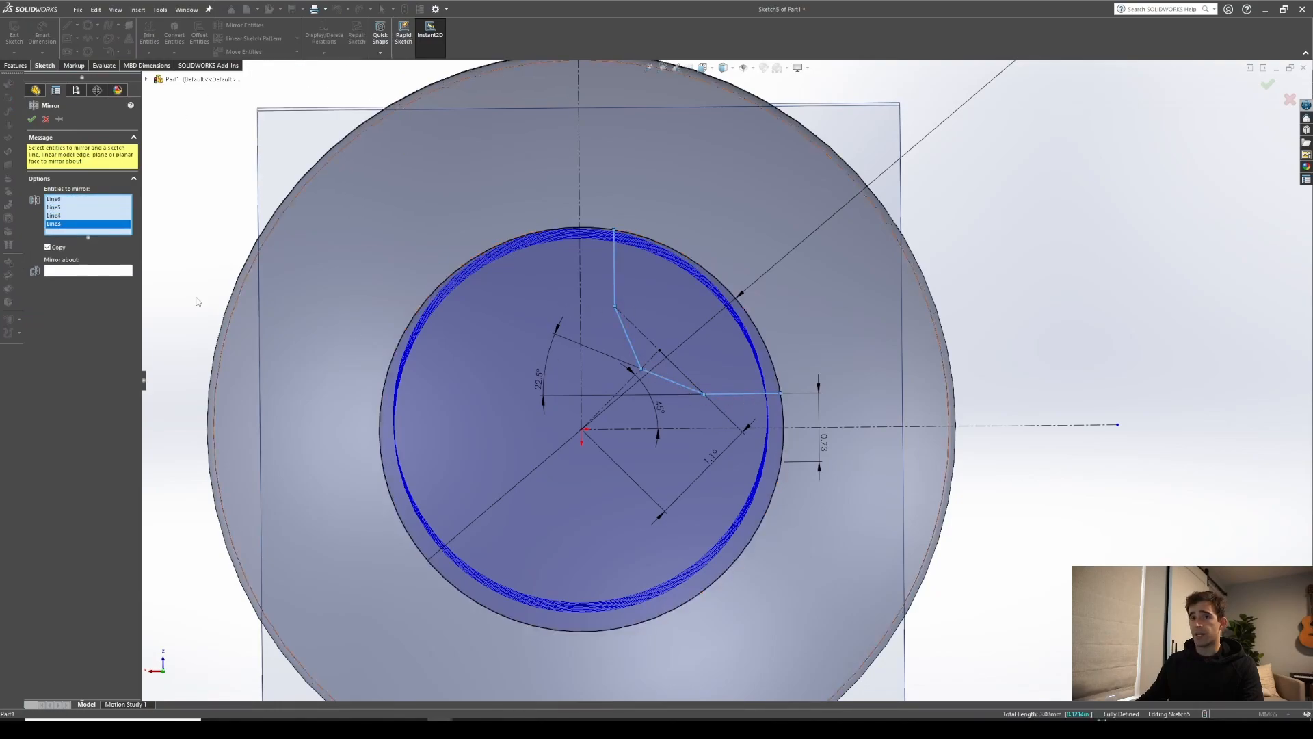
click(92, 272)
click(580, 171)
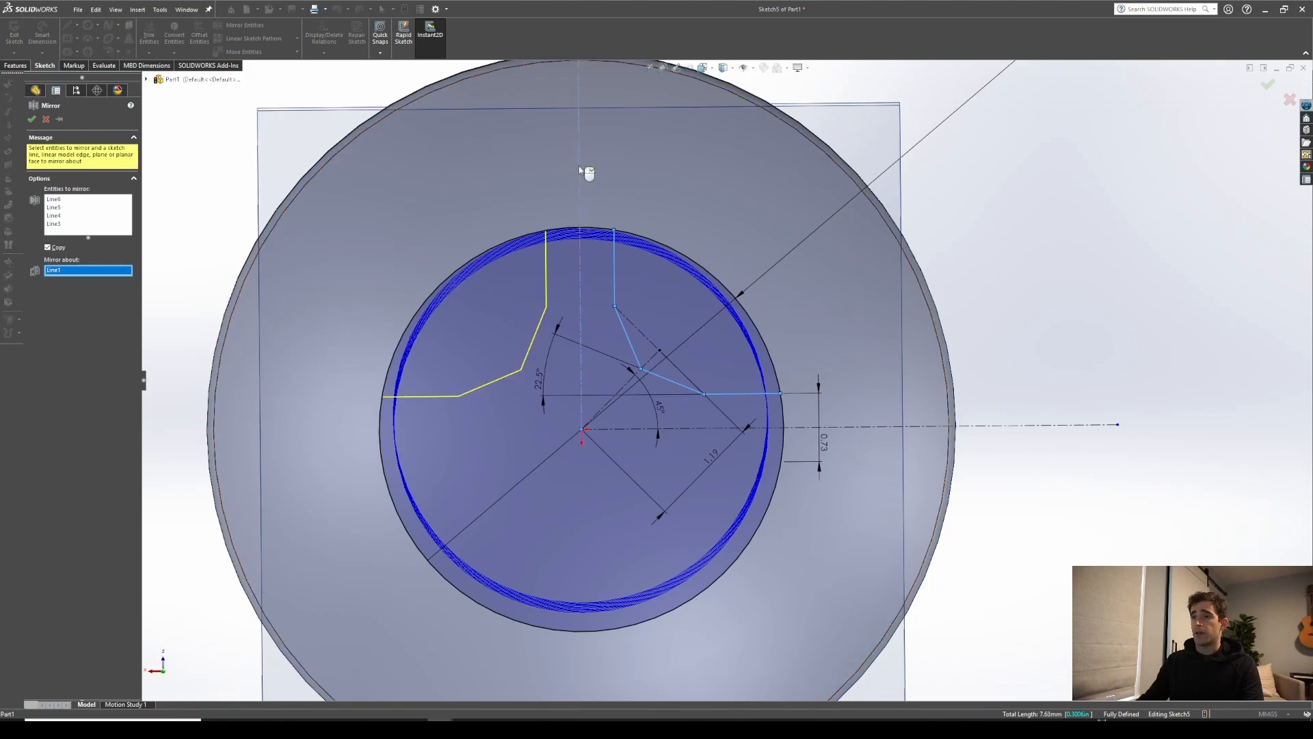
click(35, 120)
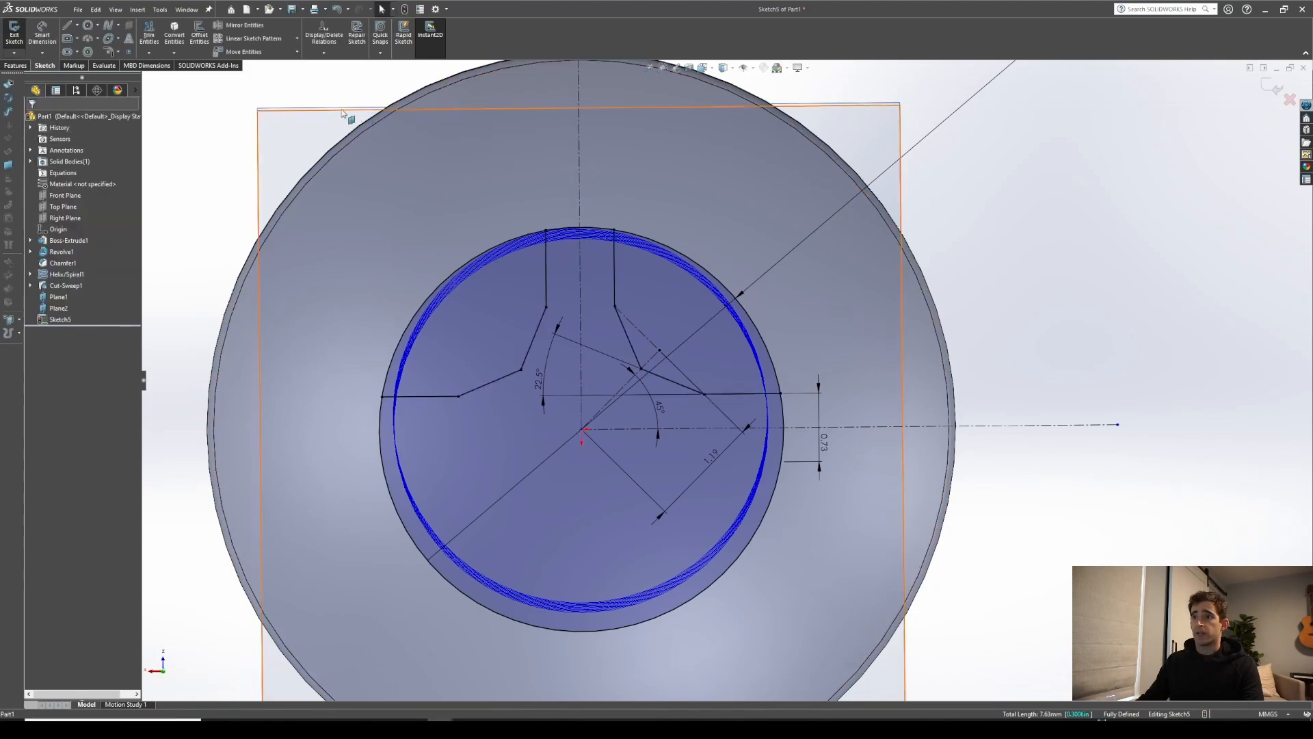
Mirror the eight recess profile lines about the horizontal centerline, keeping the originals
click(223, 27)
click(547, 270)
click(538, 329)
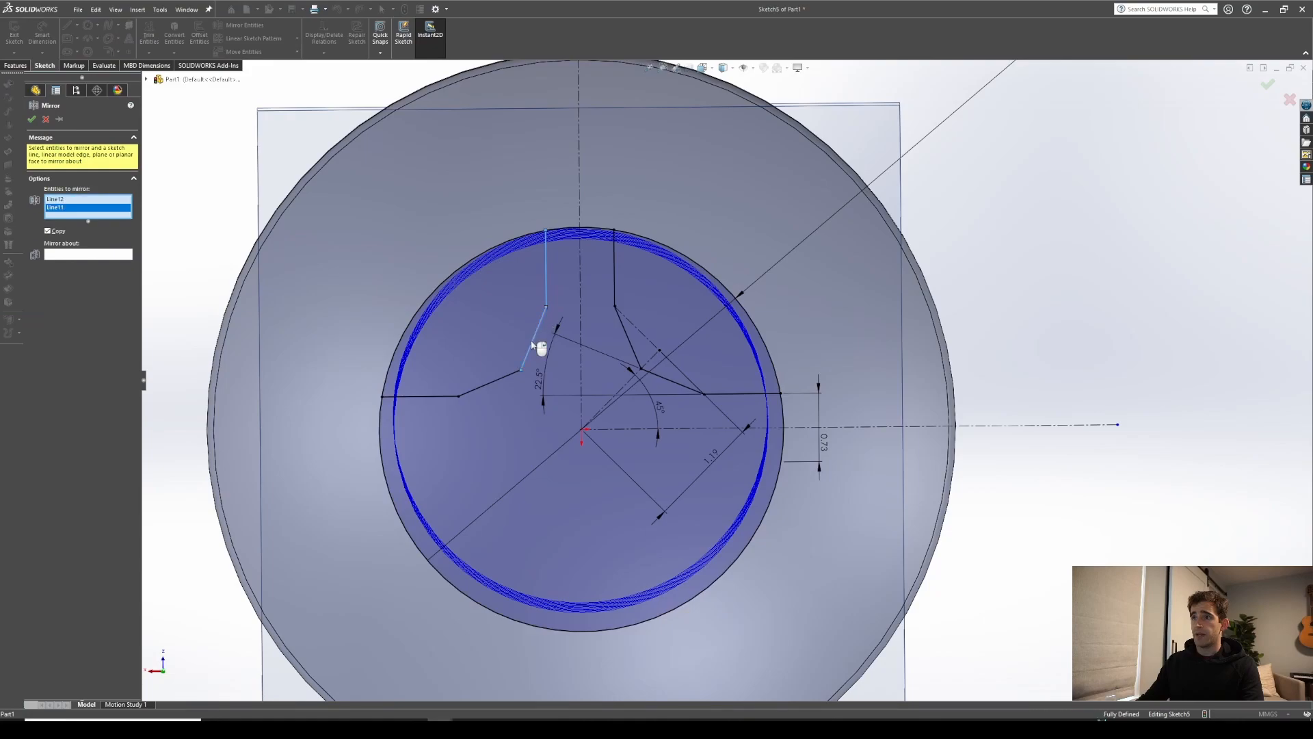
click(494, 385)
click(421, 396)
click(615, 277)
click(634, 354)
click(669, 379)
click(745, 395)
click(104, 310)
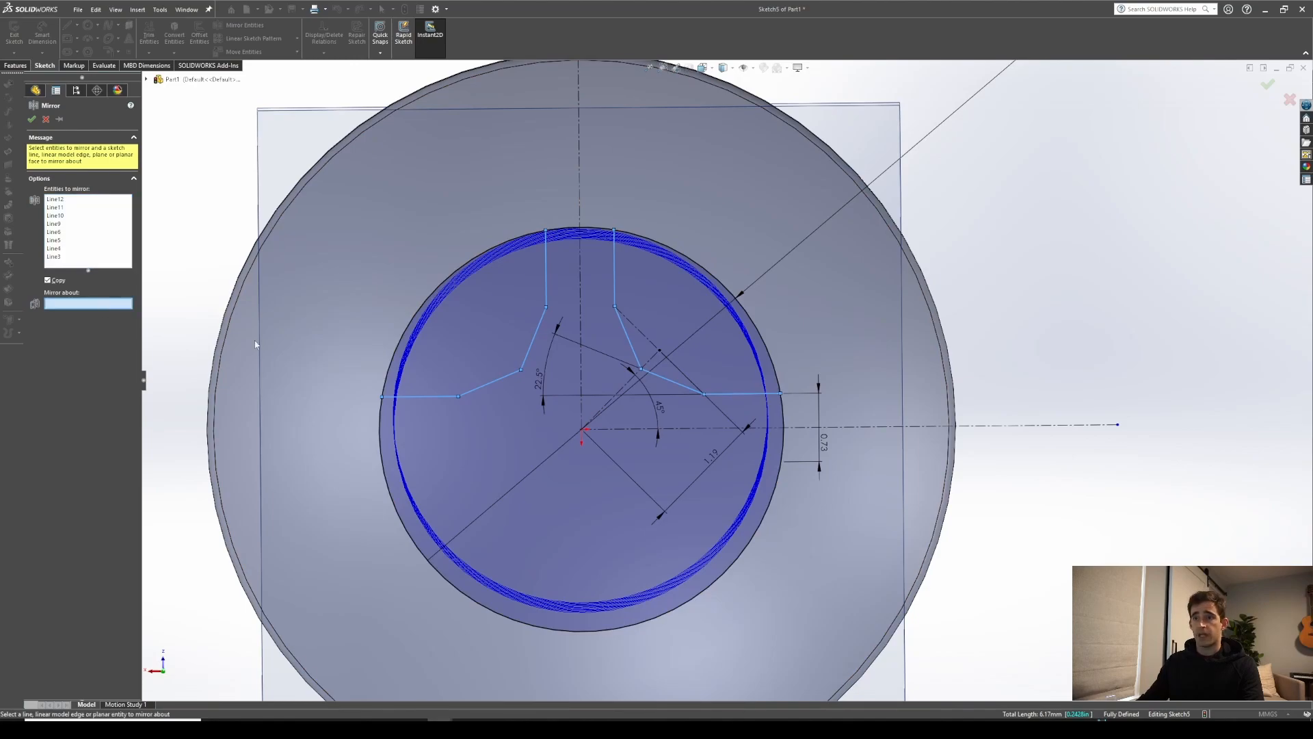
click(893, 429)
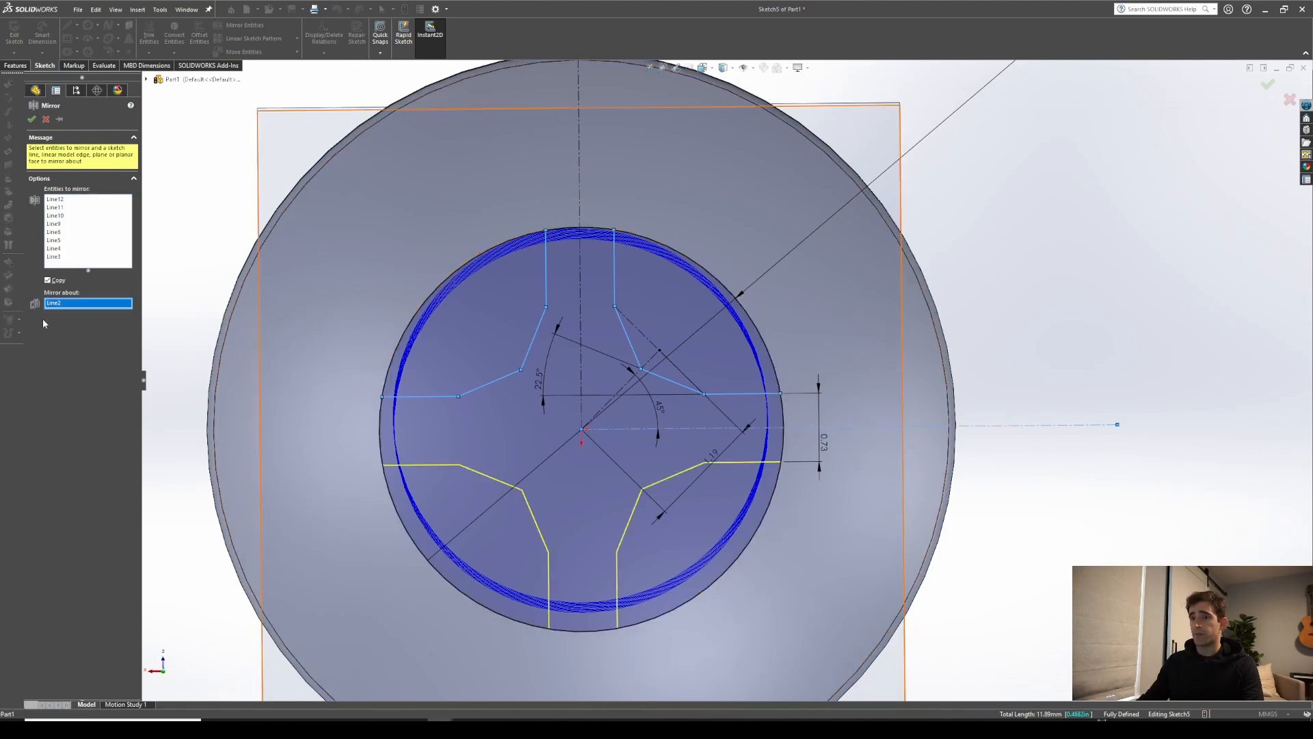
click(31, 119)
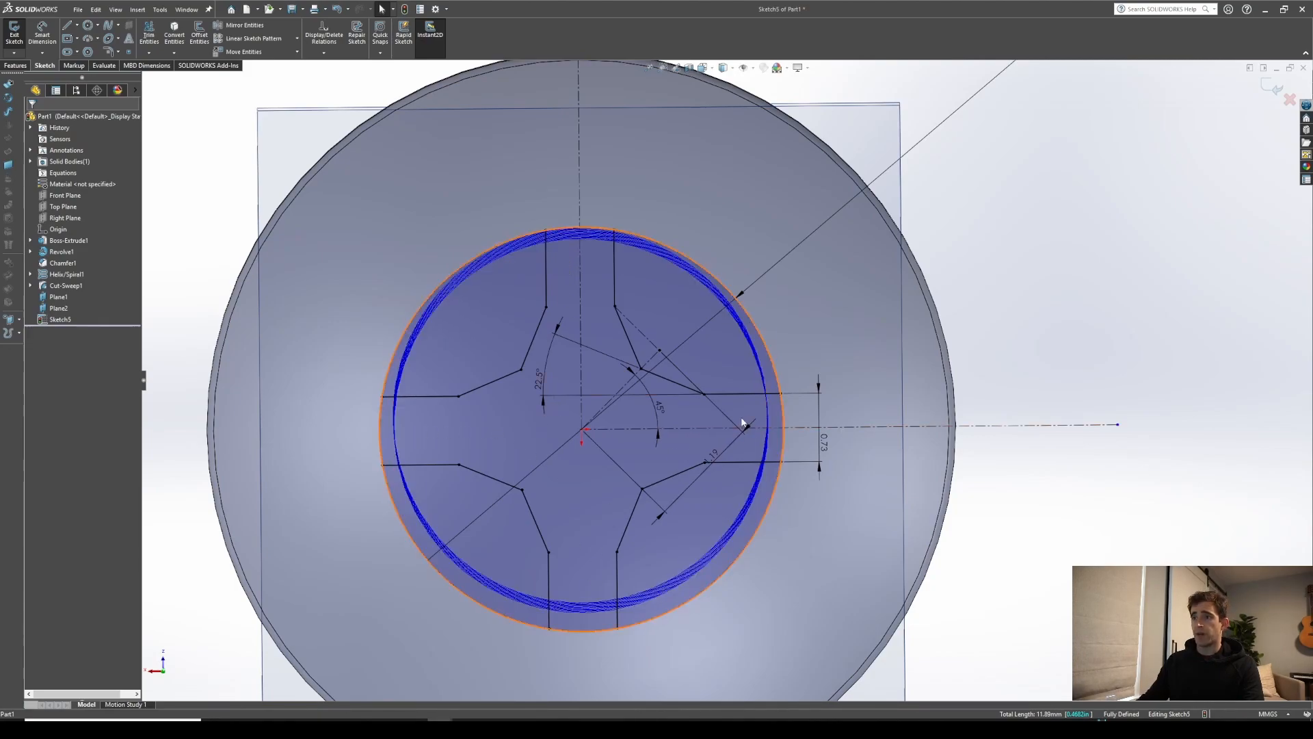
Trim away the four circle arcs between the cross arms so only the closed cross-shaped outline remains
click(149, 33)
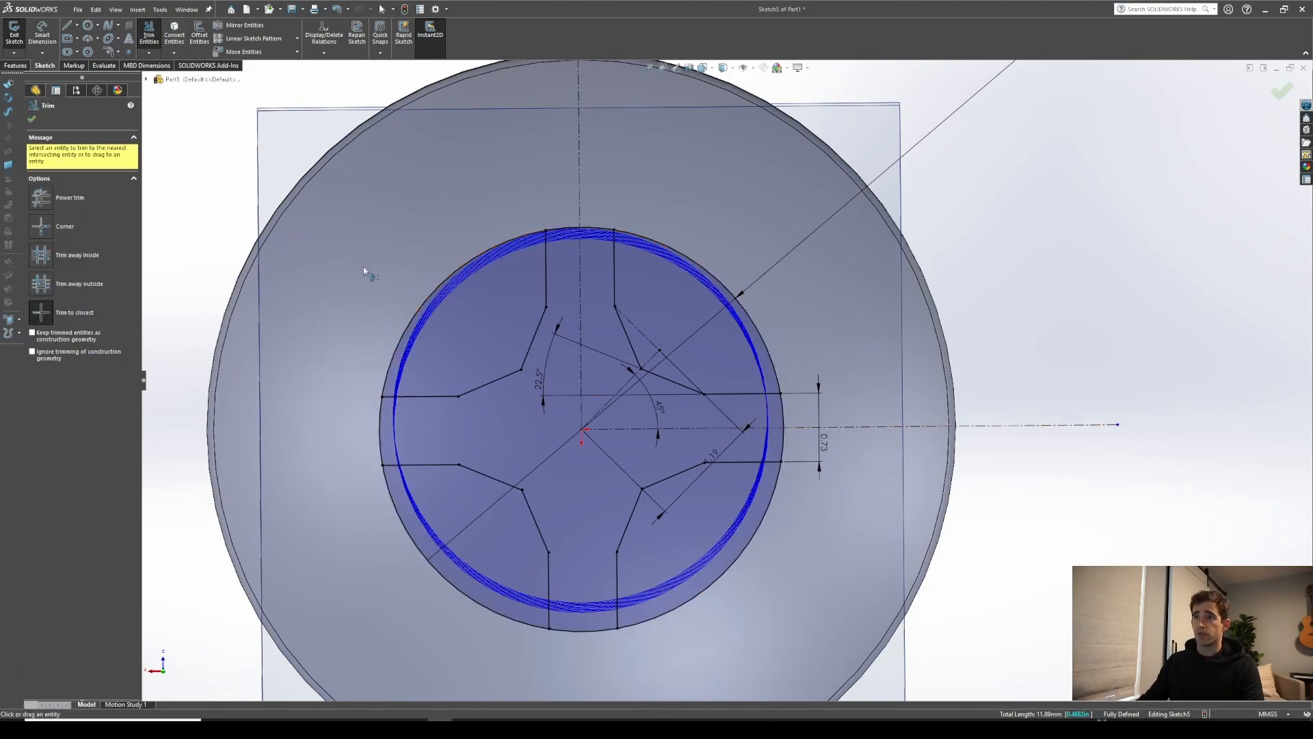
click(412, 324)
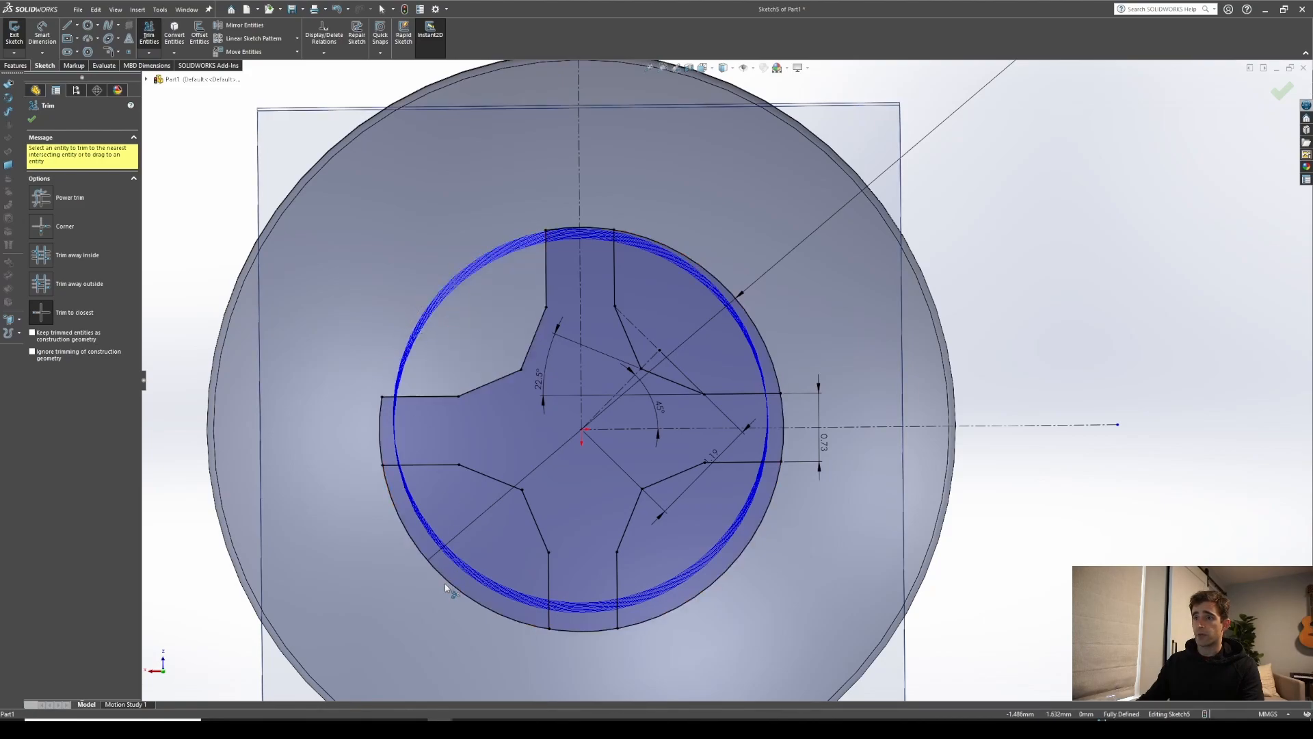
click(446, 586)
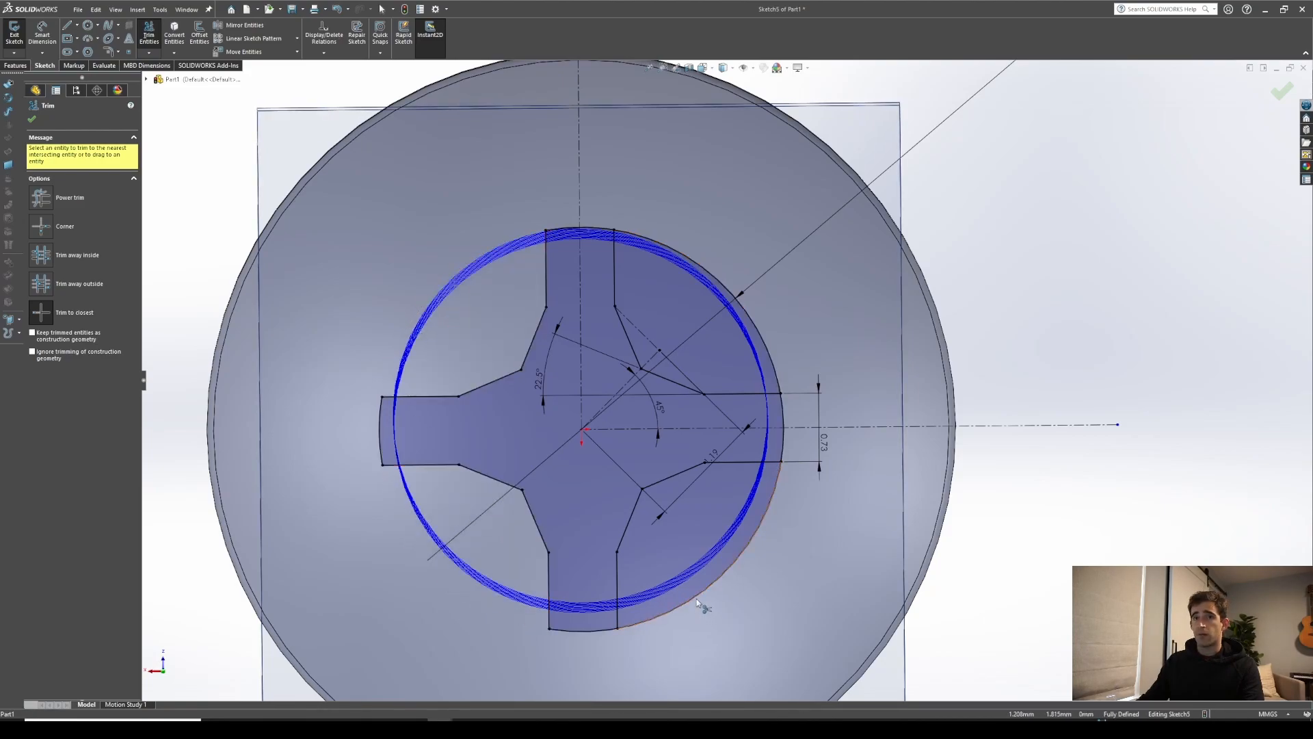
click(696, 598)
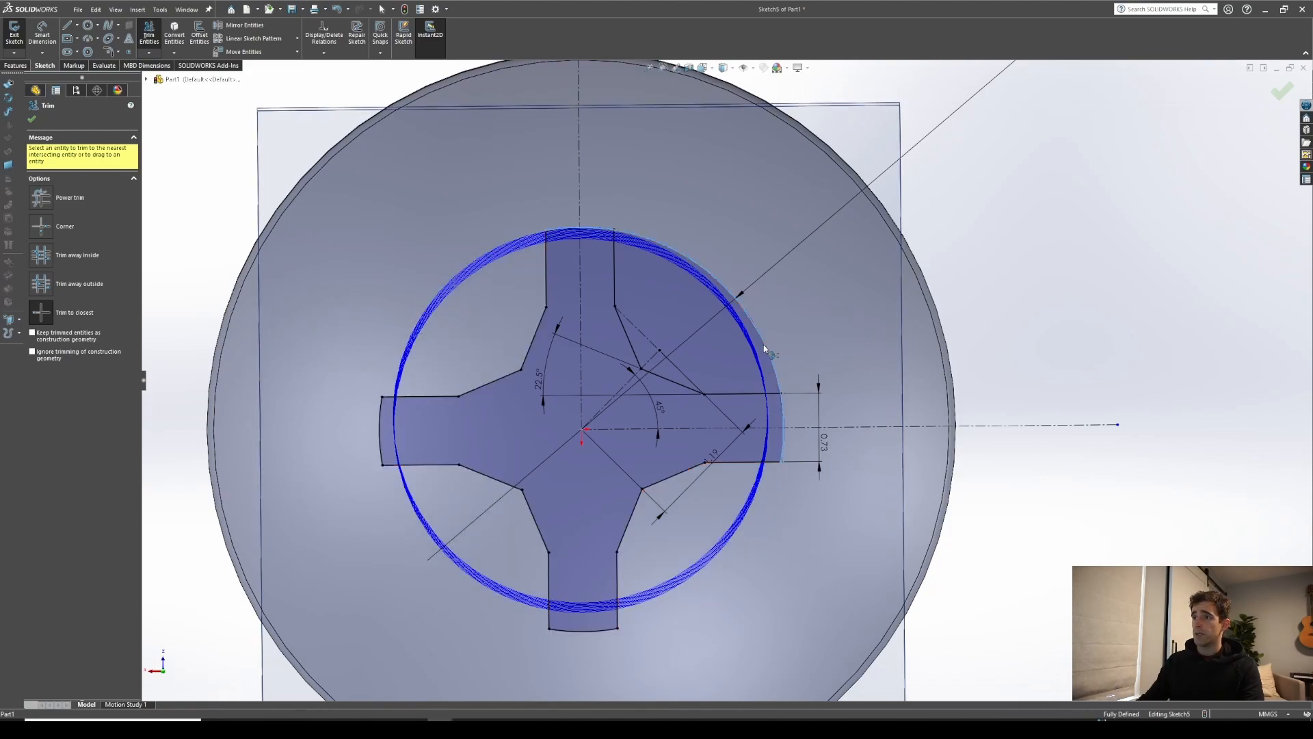
click(765, 349)
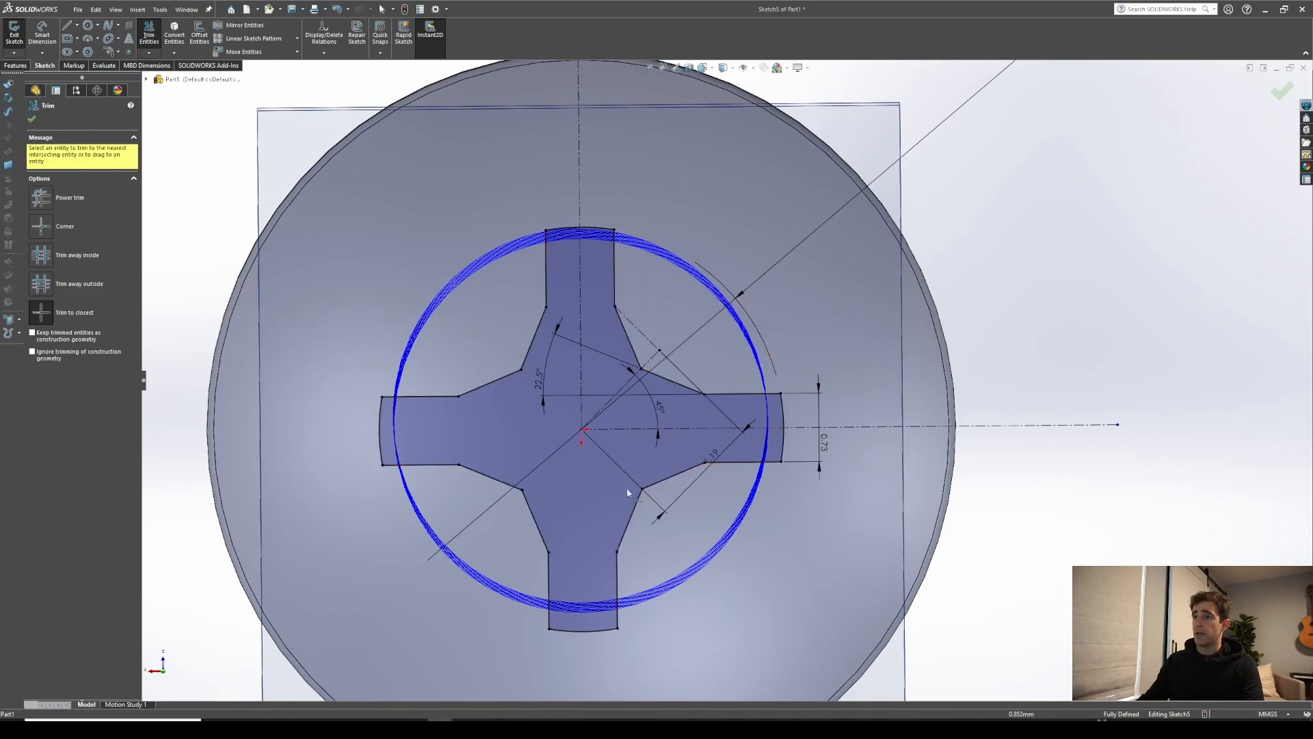
click(32, 120)
Set up an extruded cut of the cross profile with an Up To Surface end condition ending at Plane2
click(15, 65)
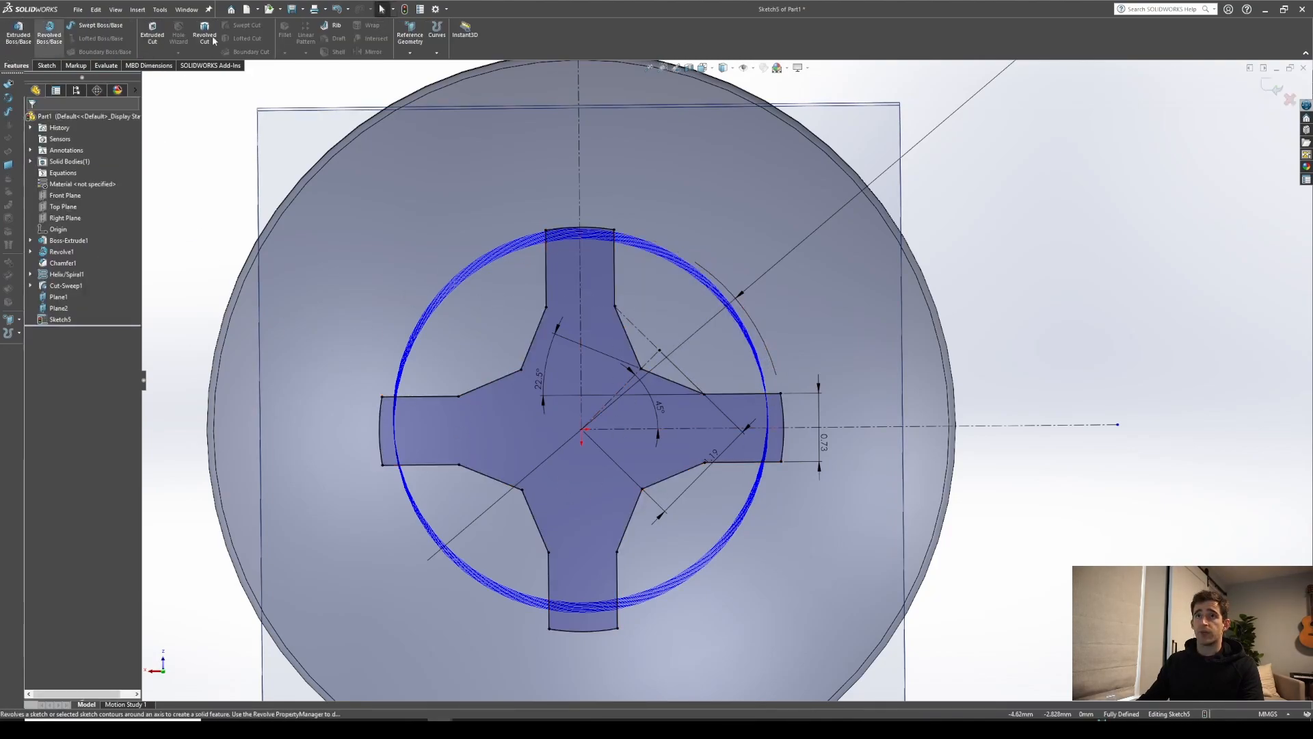
click(151, 34)
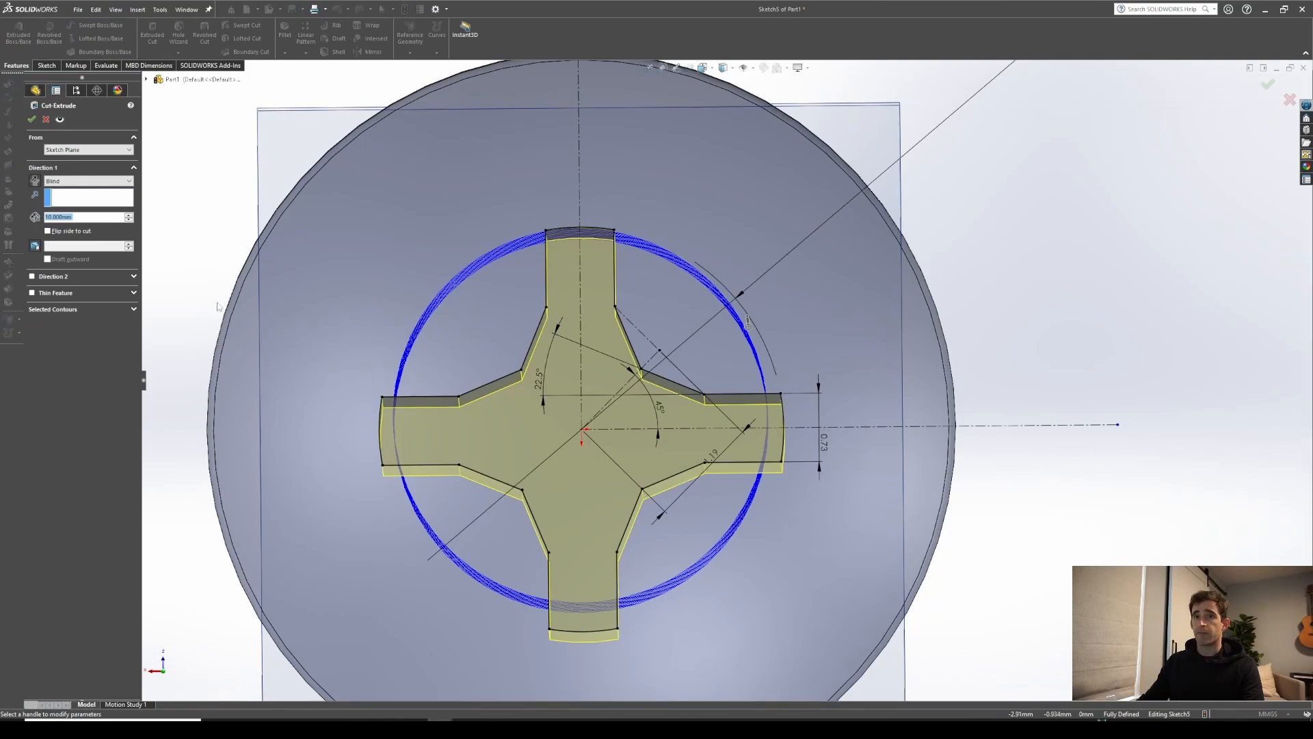
click(63, 180)
click(65, 210)
key(f)
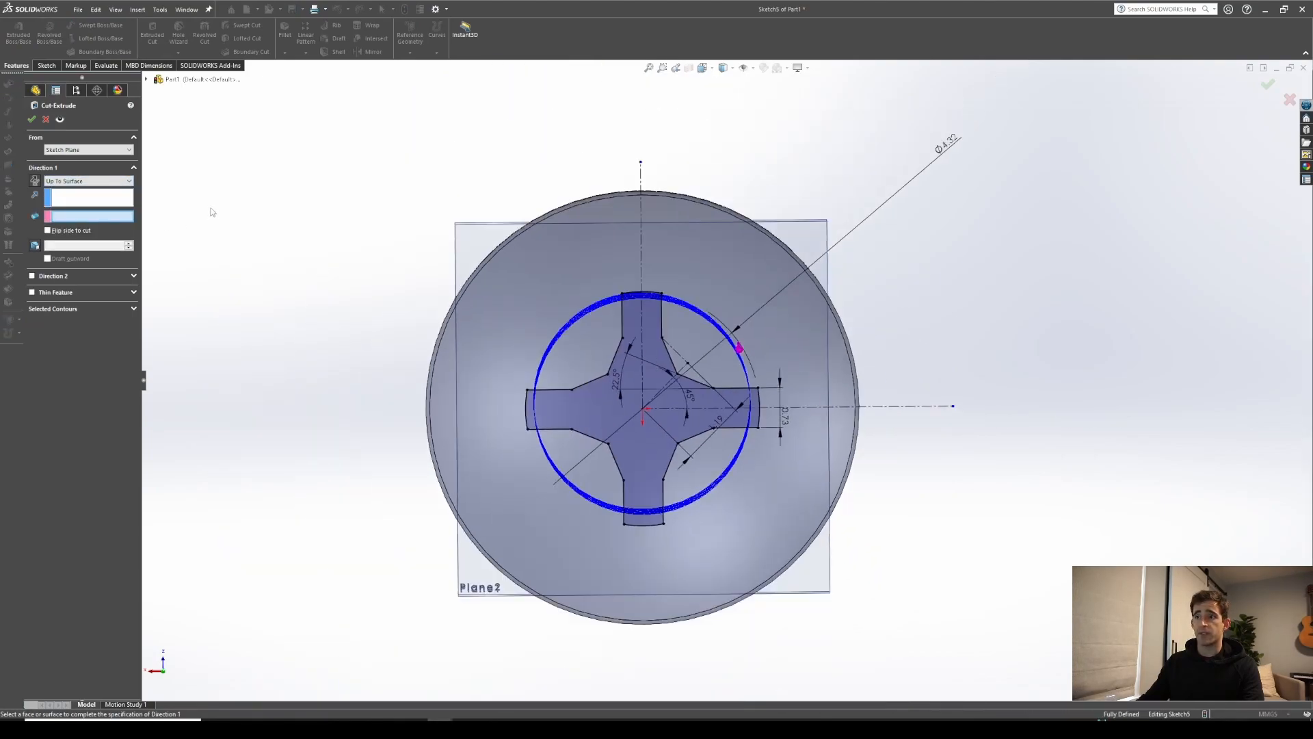
middle_drag(210, 216, 202, 130)
scroll(202, 130, down, 1)
click(537, 536)
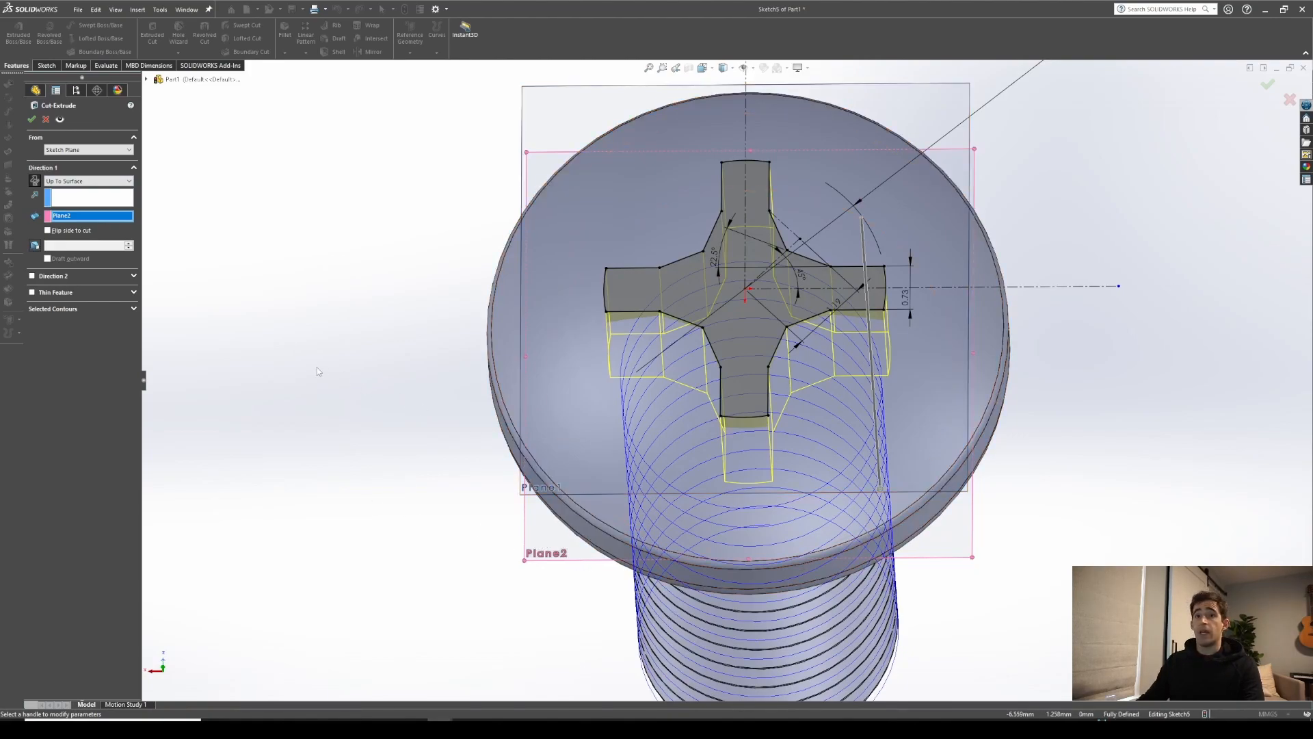
Add a 6° inward draft to the recess cut and complete it
click(35, 246)
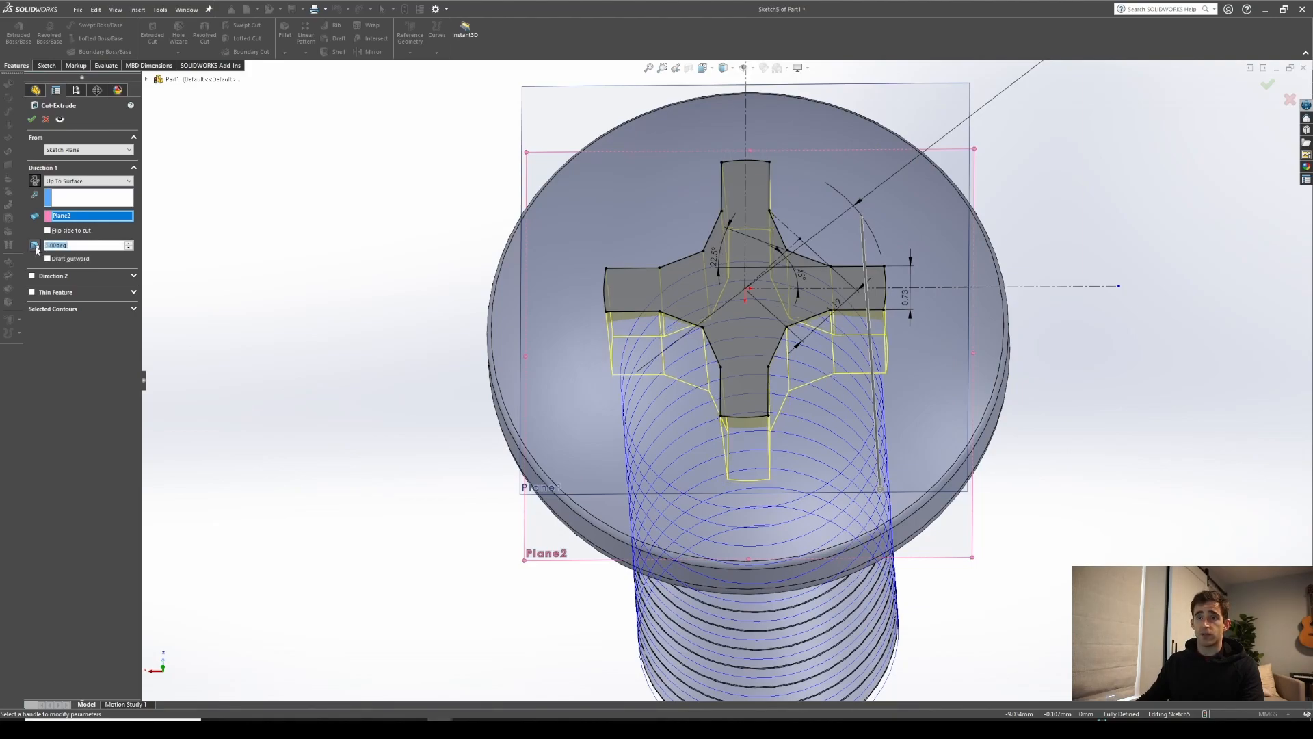
text(6)
key(Return)
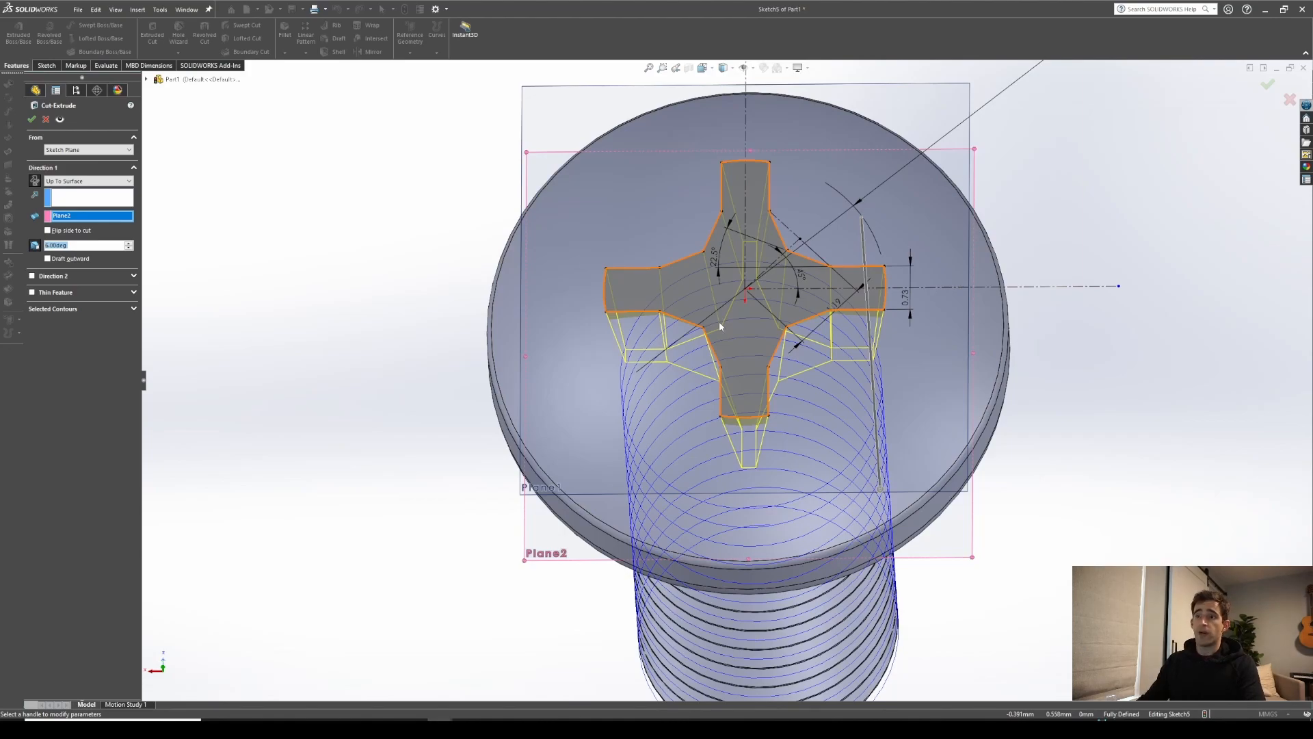
click(32, 120)
Hide the helix curve and the reference planes in the model view
key(ctrl+5)
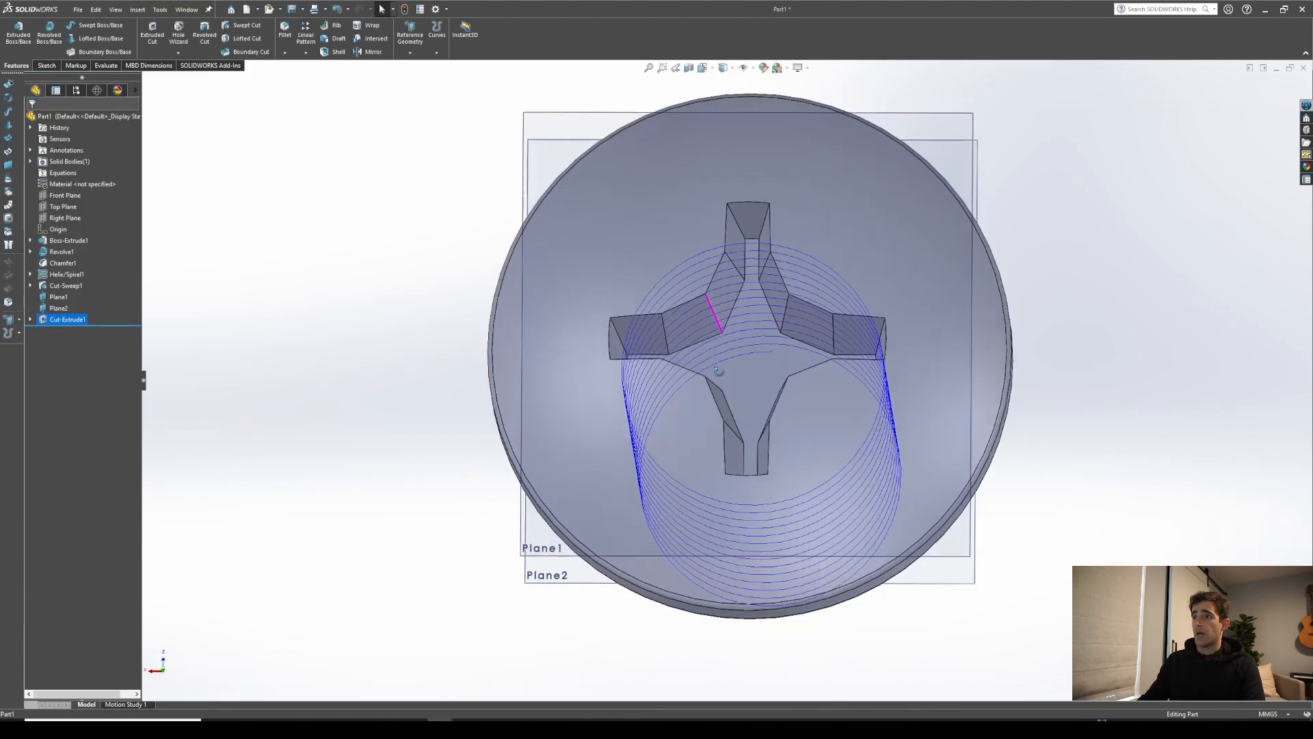
middle_drag(796, 361, 765, 311)
scroll(972, 322, down, 2)
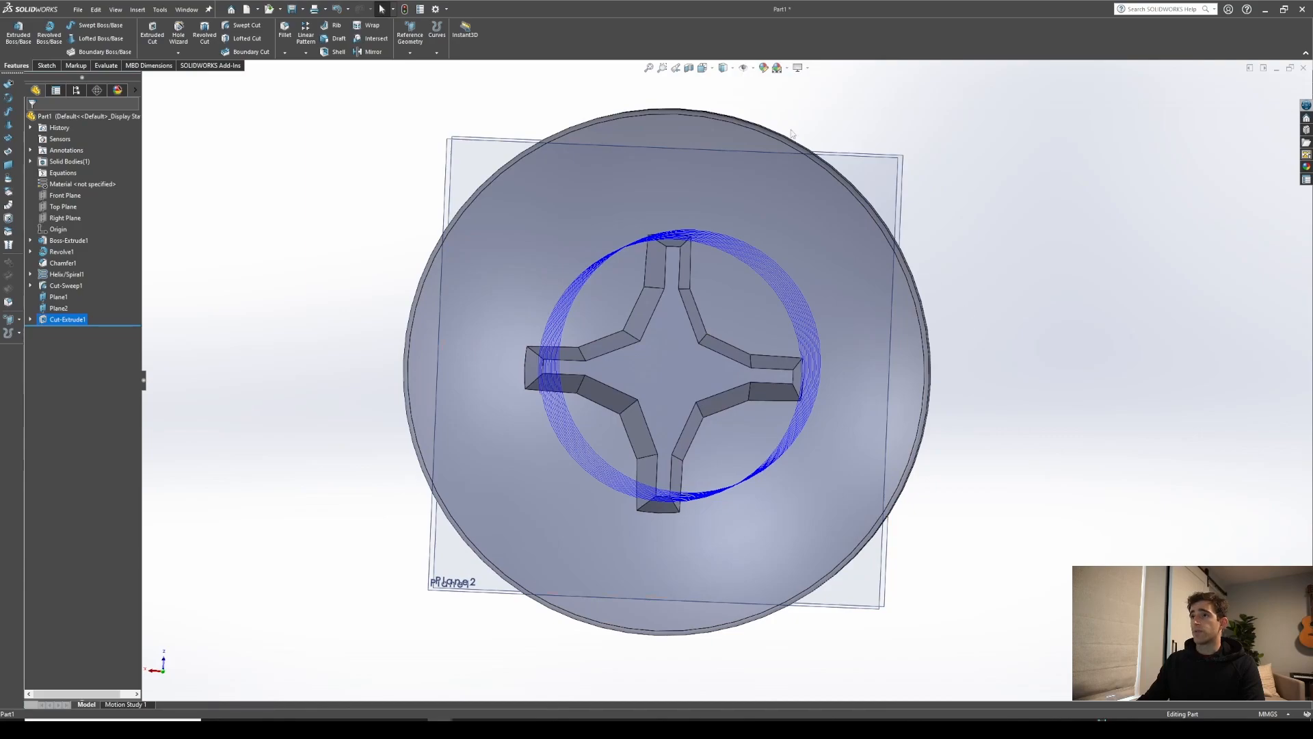
click(753, 68)
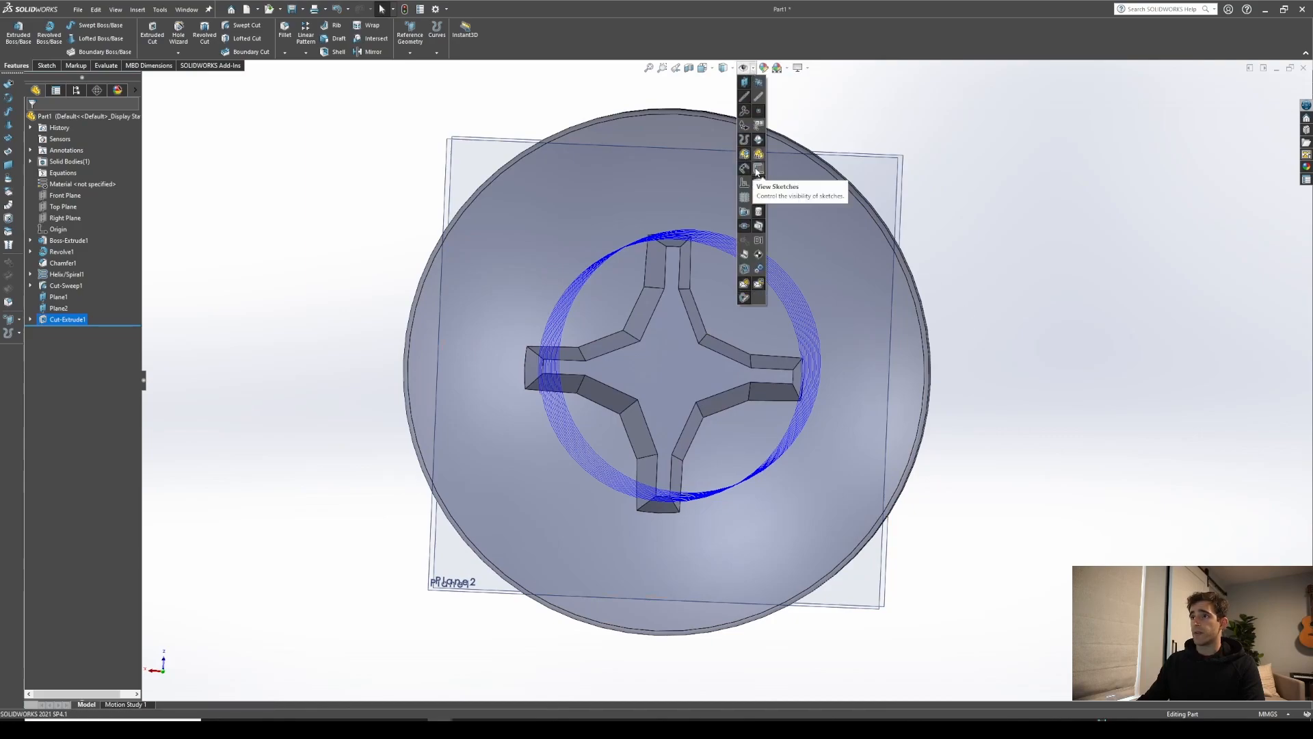
click(744, 138)
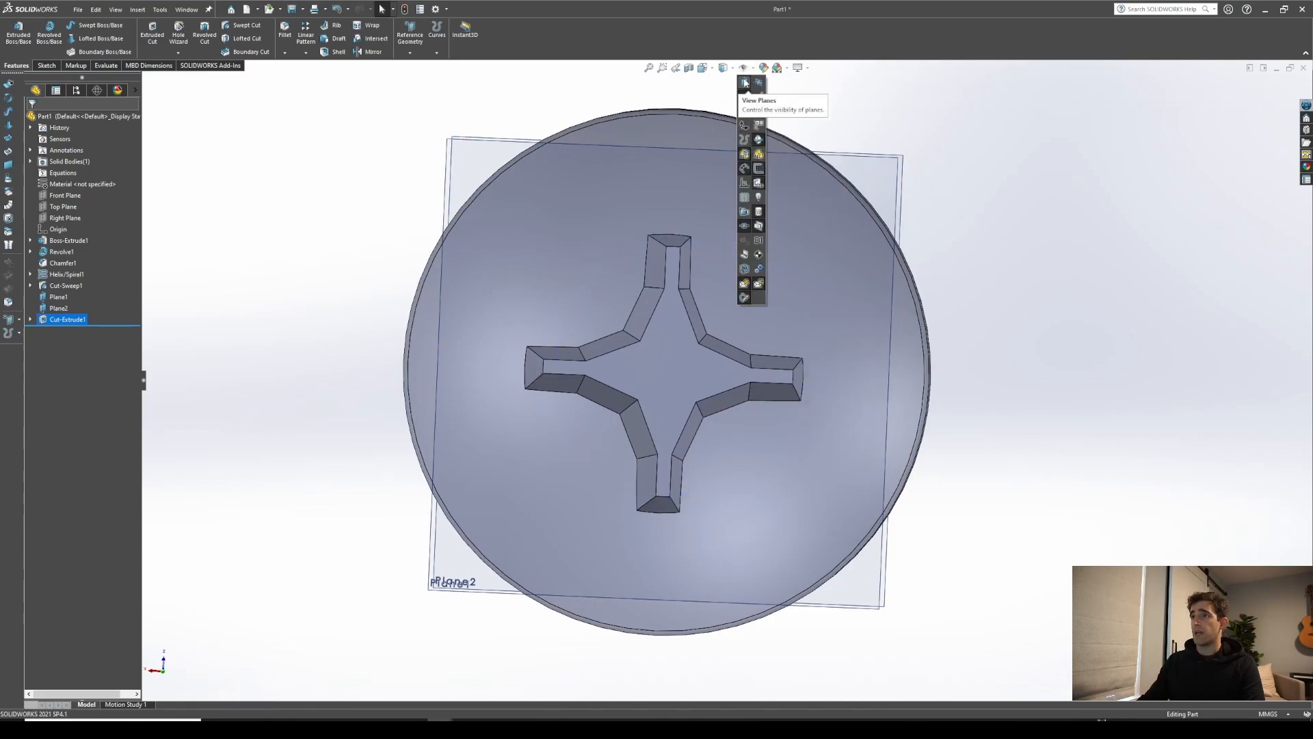
click(745, 83)
click(988, 123)
Start a symmetric 0.4 mm fillet and select the first six wall-corner edges between the recess's cross arms
scroll(739, 381, up, 1)
middle_drag(738, 381, 707, 327)
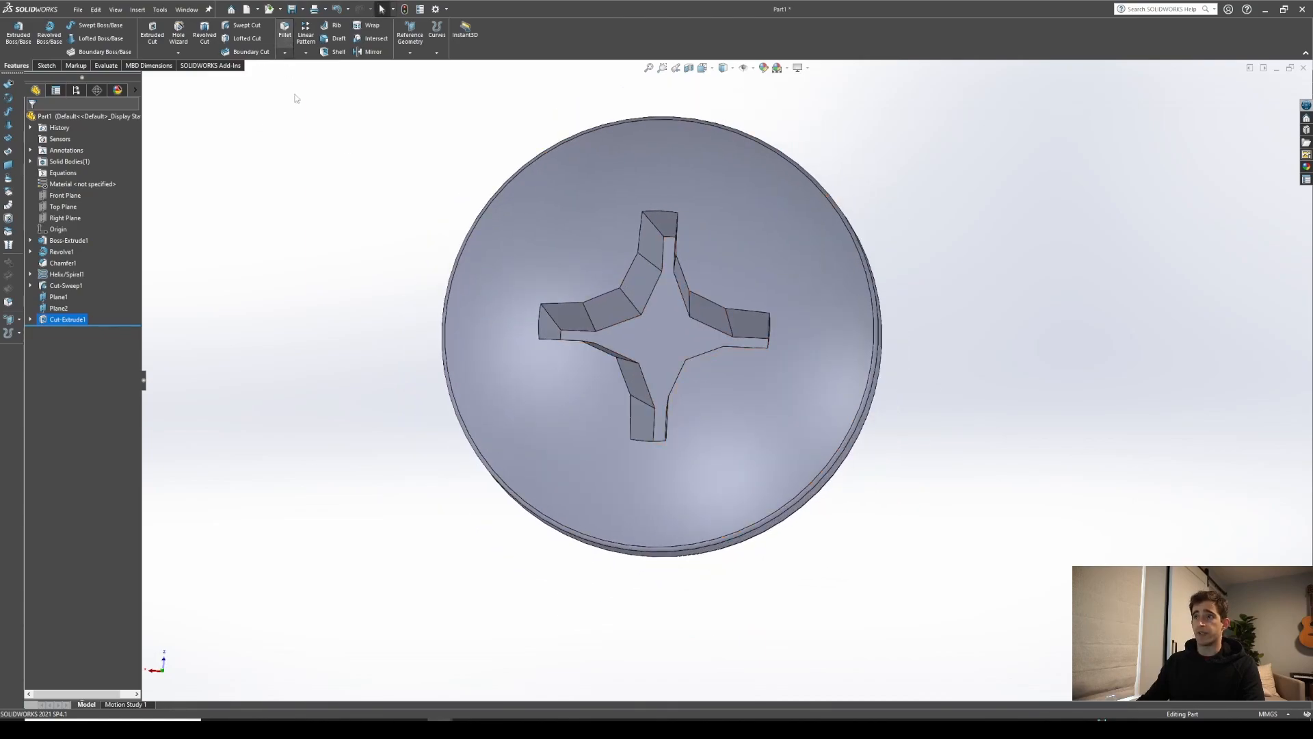
click(284, 31)
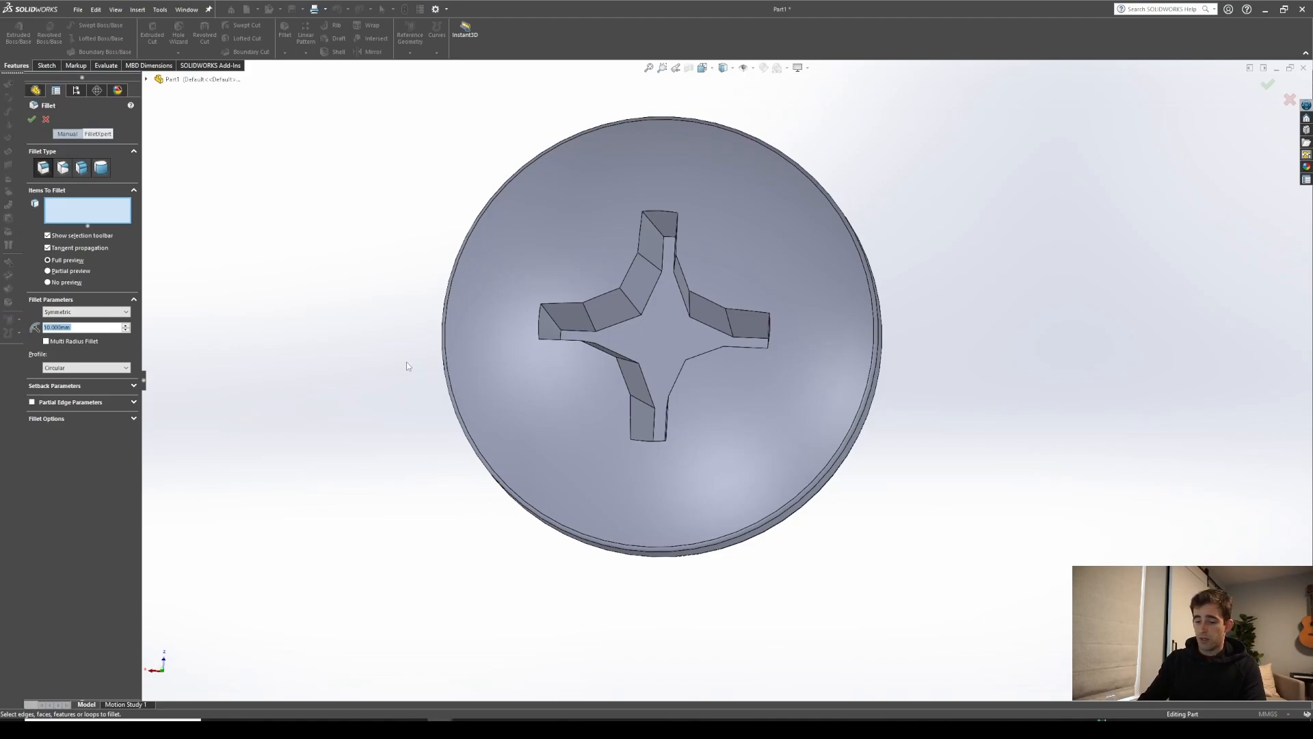
text(0.4)
key(Return)
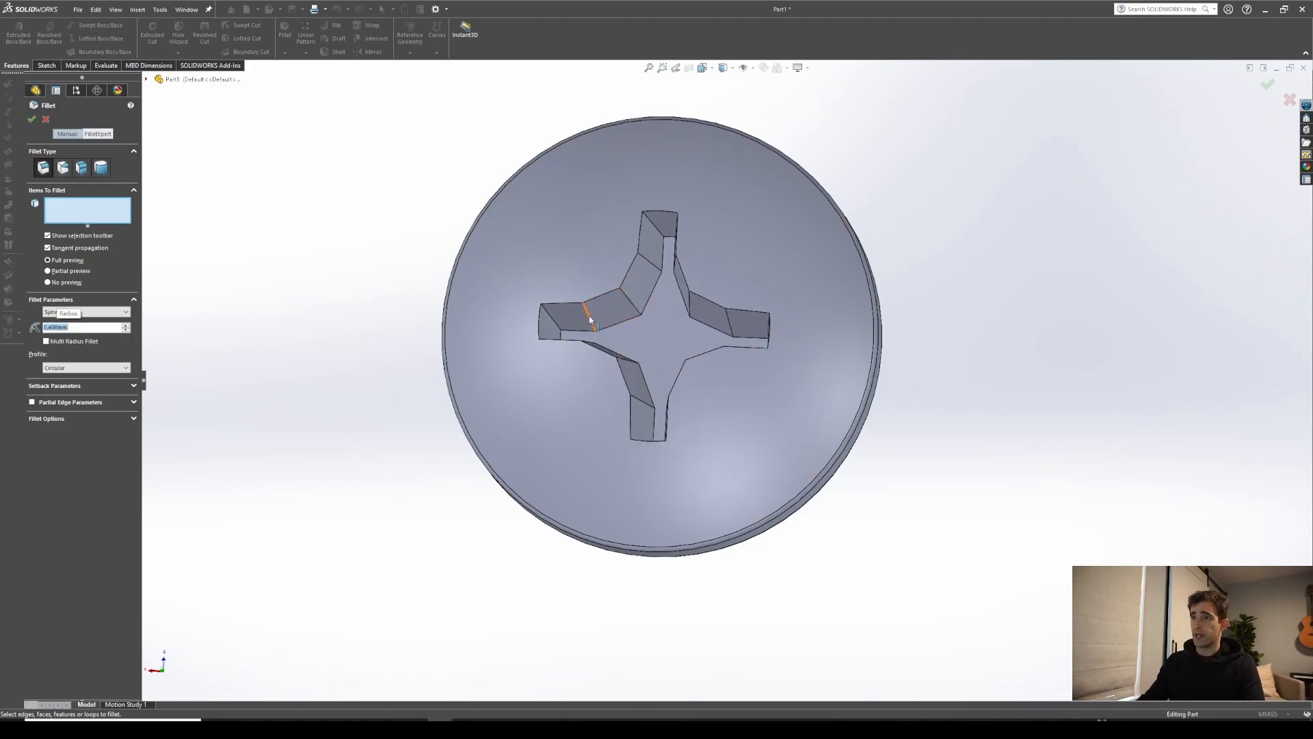
click(590, 319)
click(629, 301)
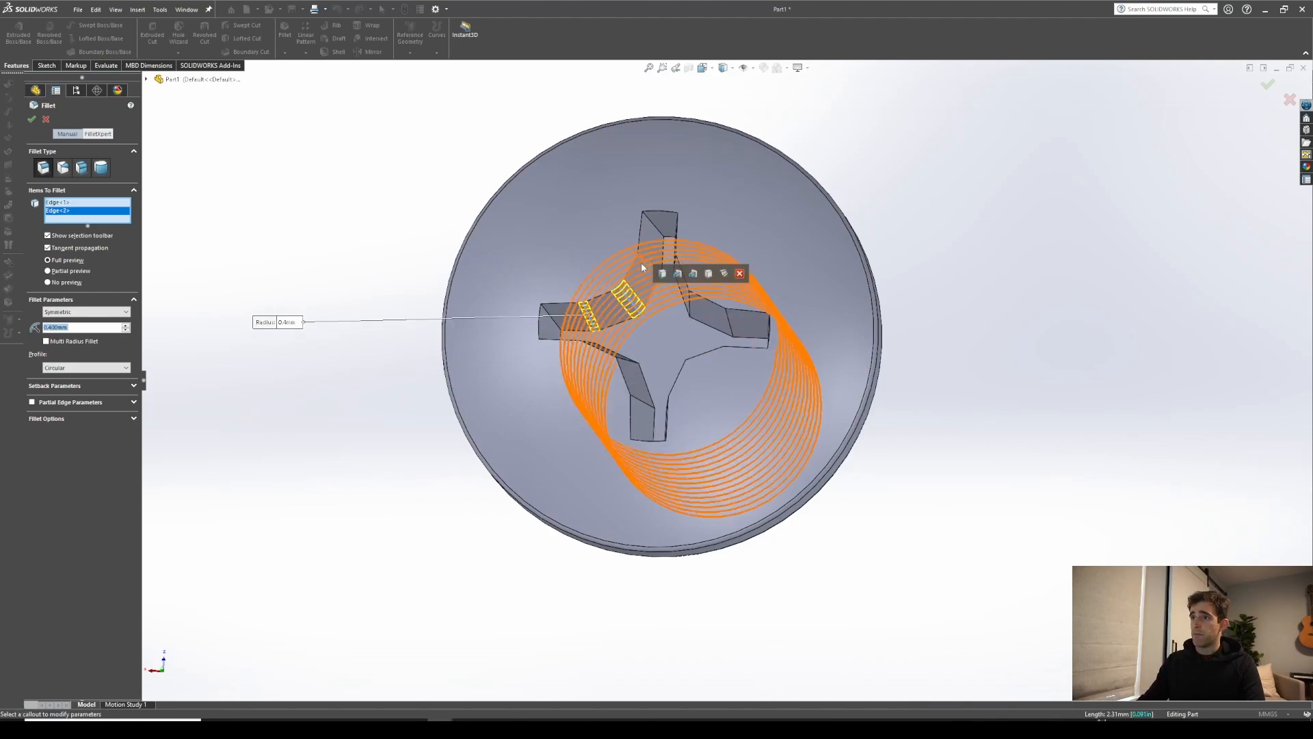
middle_drag(641, 267, 625, 342)
click(595, 401)
middle_drag(595, 400, 780, 215)
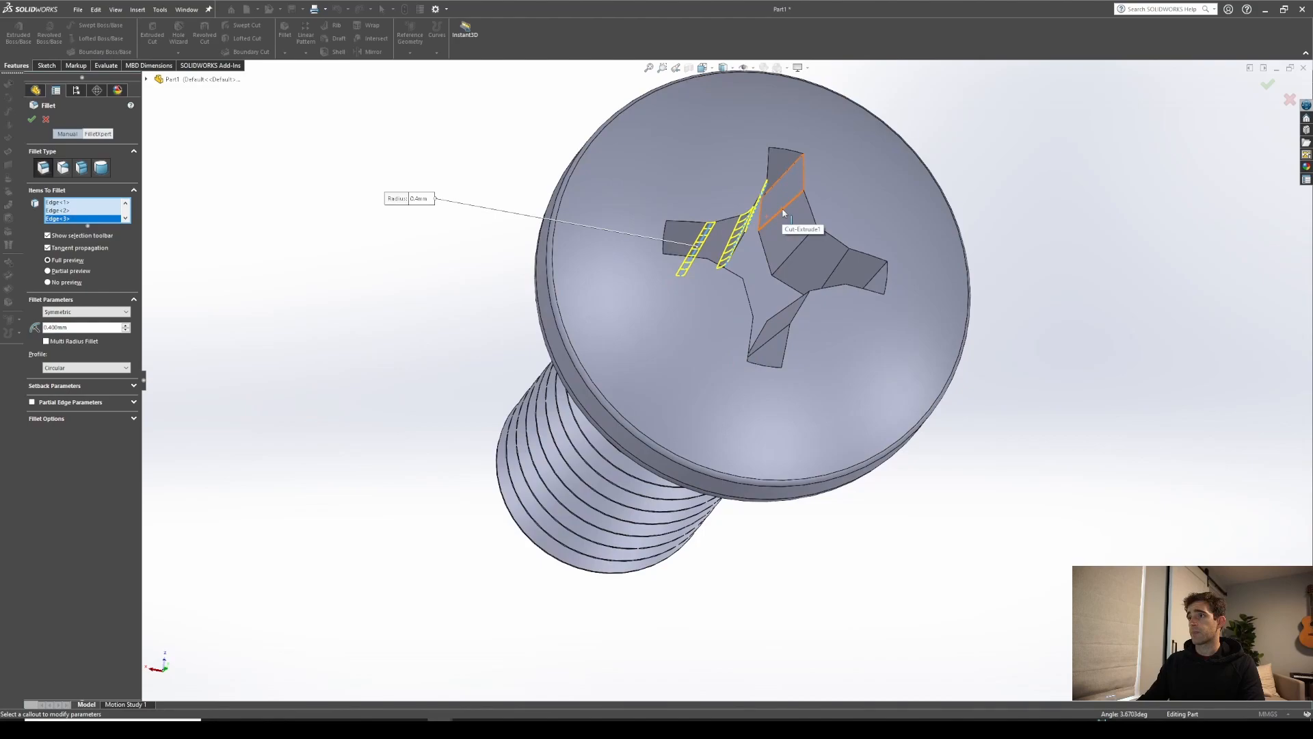
click(784, 213)
click(791, 254)
click(834, 269)
Add the remaining six wall-corner edges between the cross arms to the 0.4 mm fillet and complete it
middle_drag(834, 269, 698, 492)
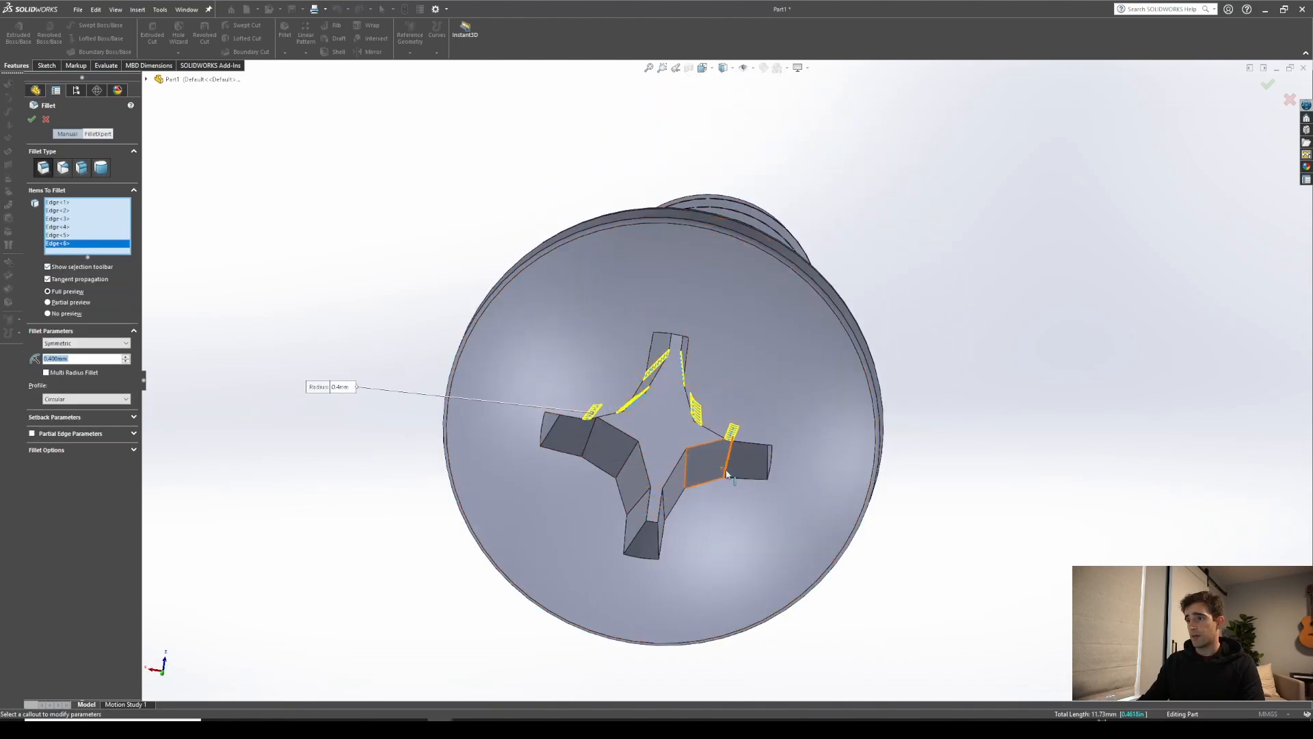
click(727, 474)
click(686, 479)
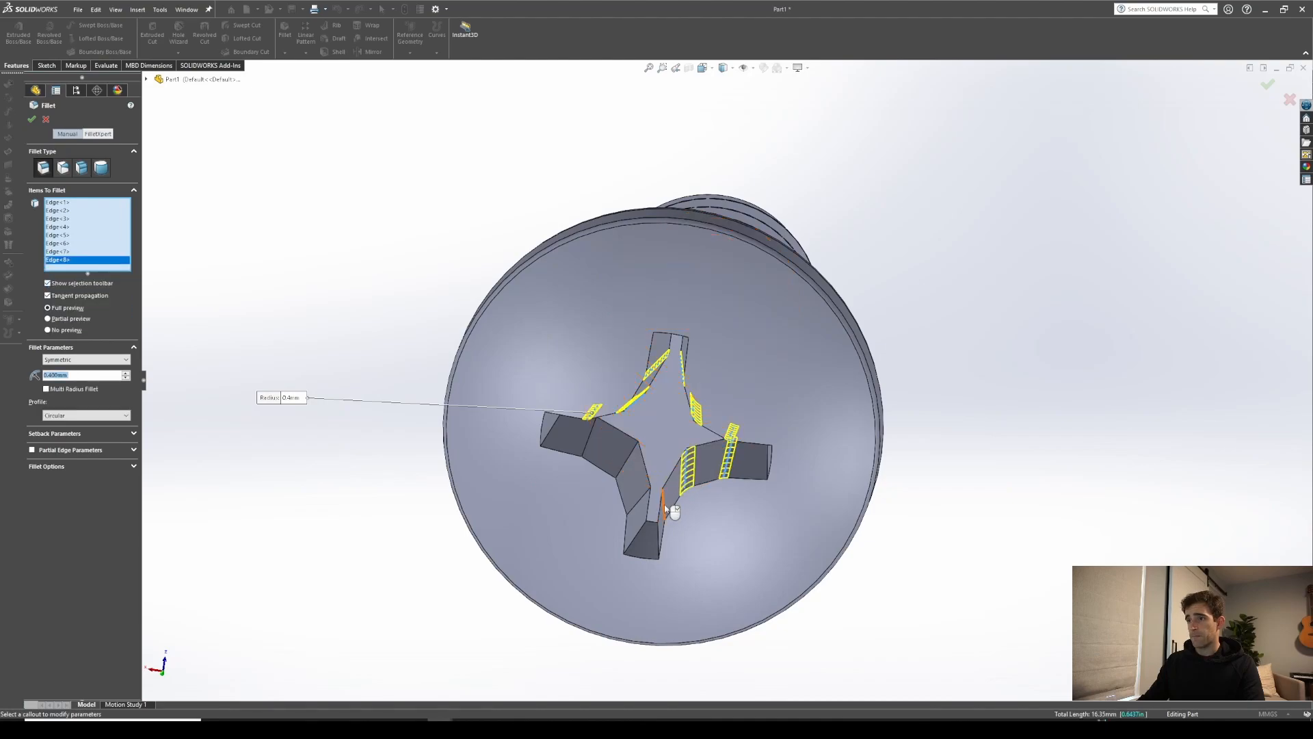
click(665, 504)
click(636, 503)
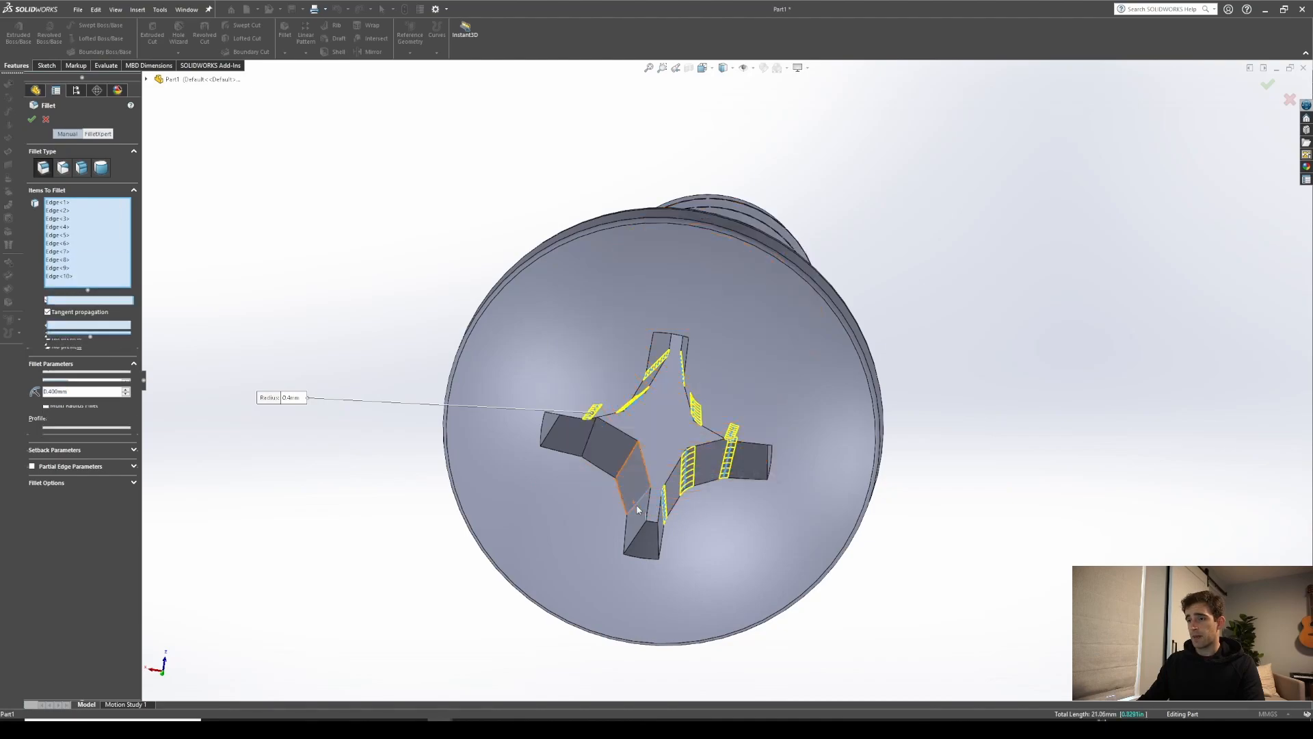
click(622, 470)
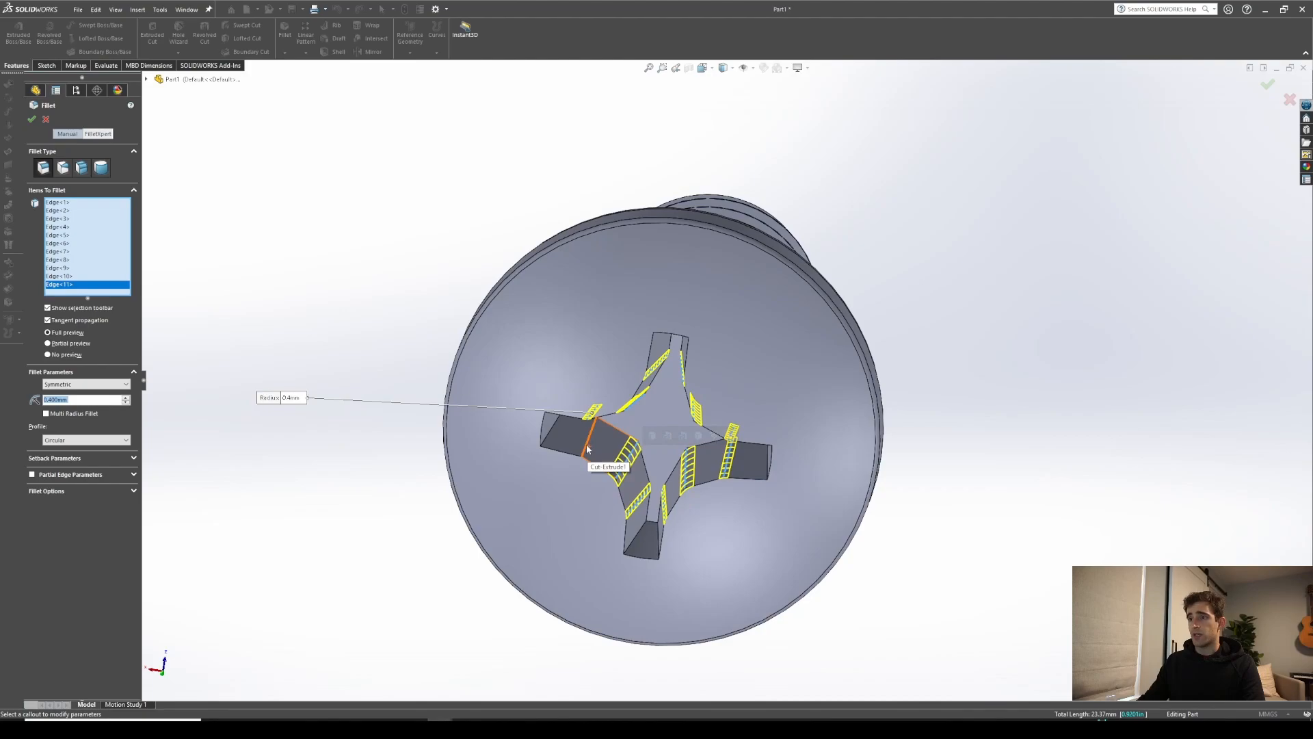
click(590, 448)
key(ctrl+1)
click(33, 120)
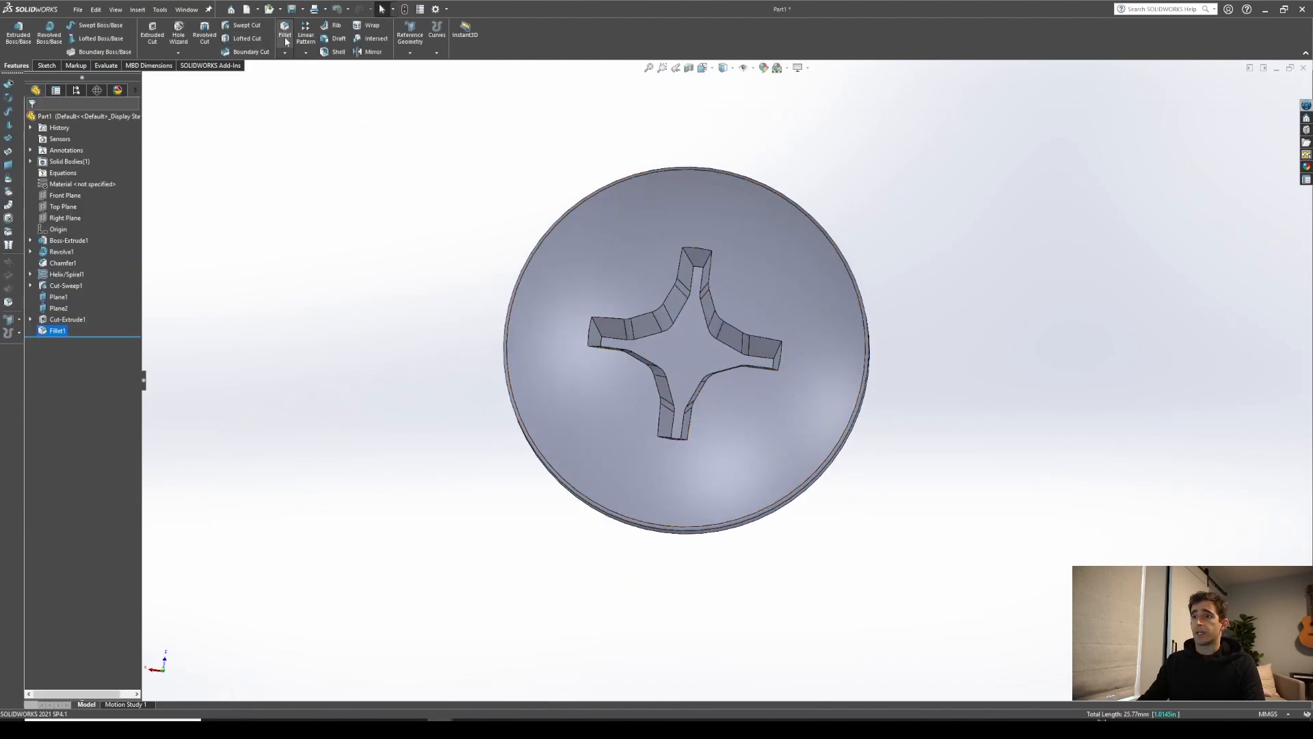
Start a second, smaller symmetric fillet and select both end-corner edges of one cross arm and one on the adjacent arm
click(286, 35)
text(0.0)
key(Return)
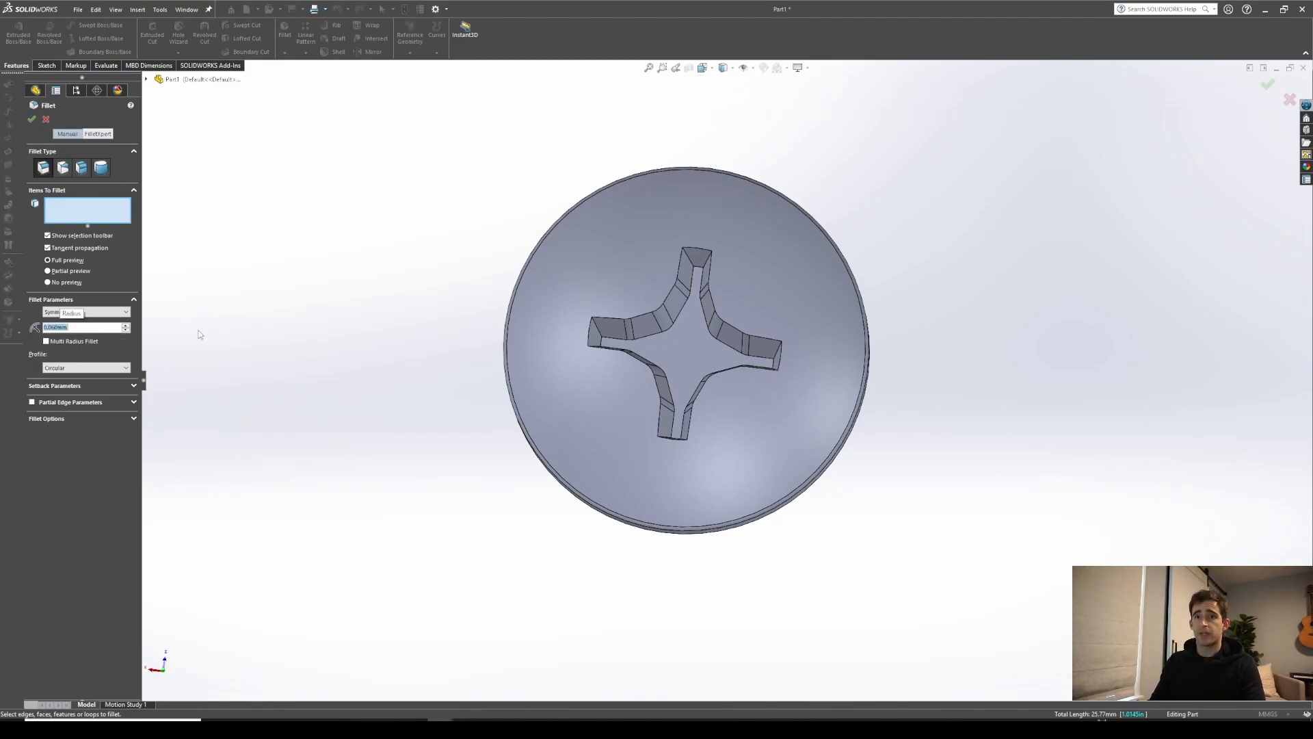
click(594, 333)
middle_drag(595, 332, 563, 420)
click(564, 433)
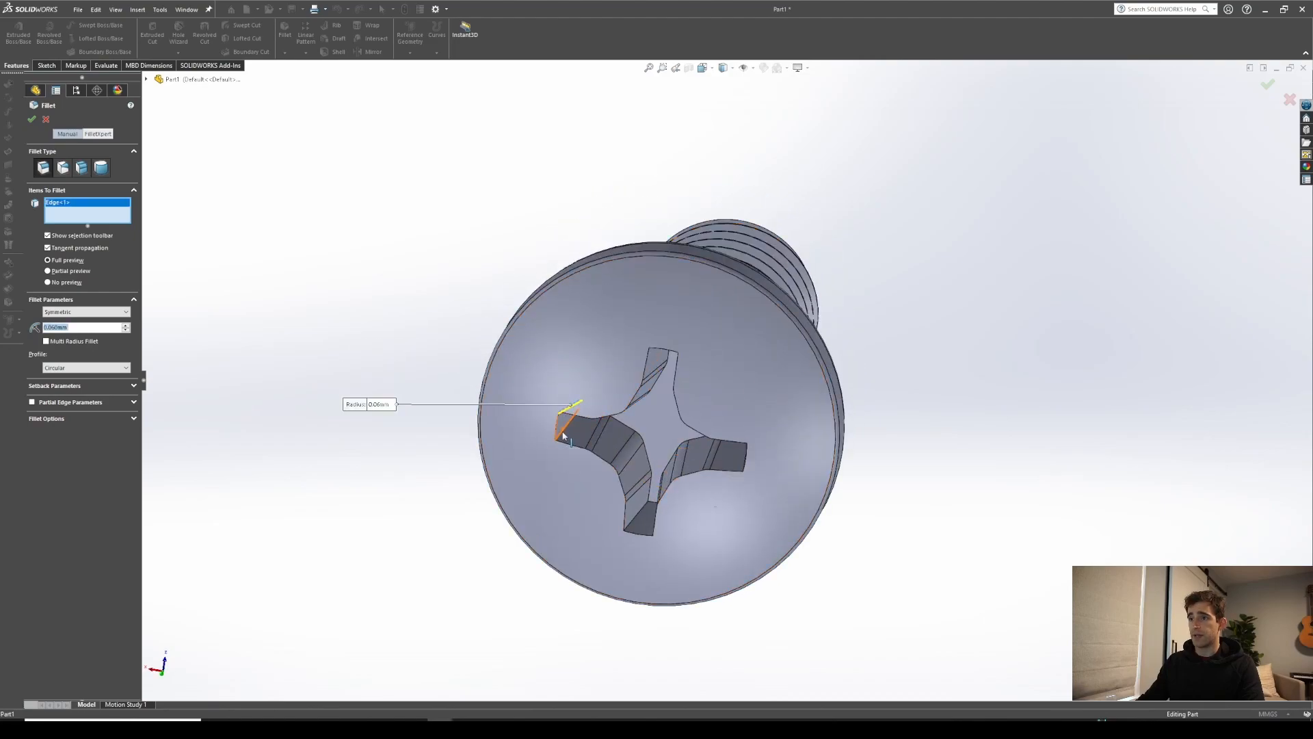
click(635, 523)
Add the remaining five end-corner edges of the recess's cross arms to the second fillet and complete it
middle_drag(636, 523, 747, 521)
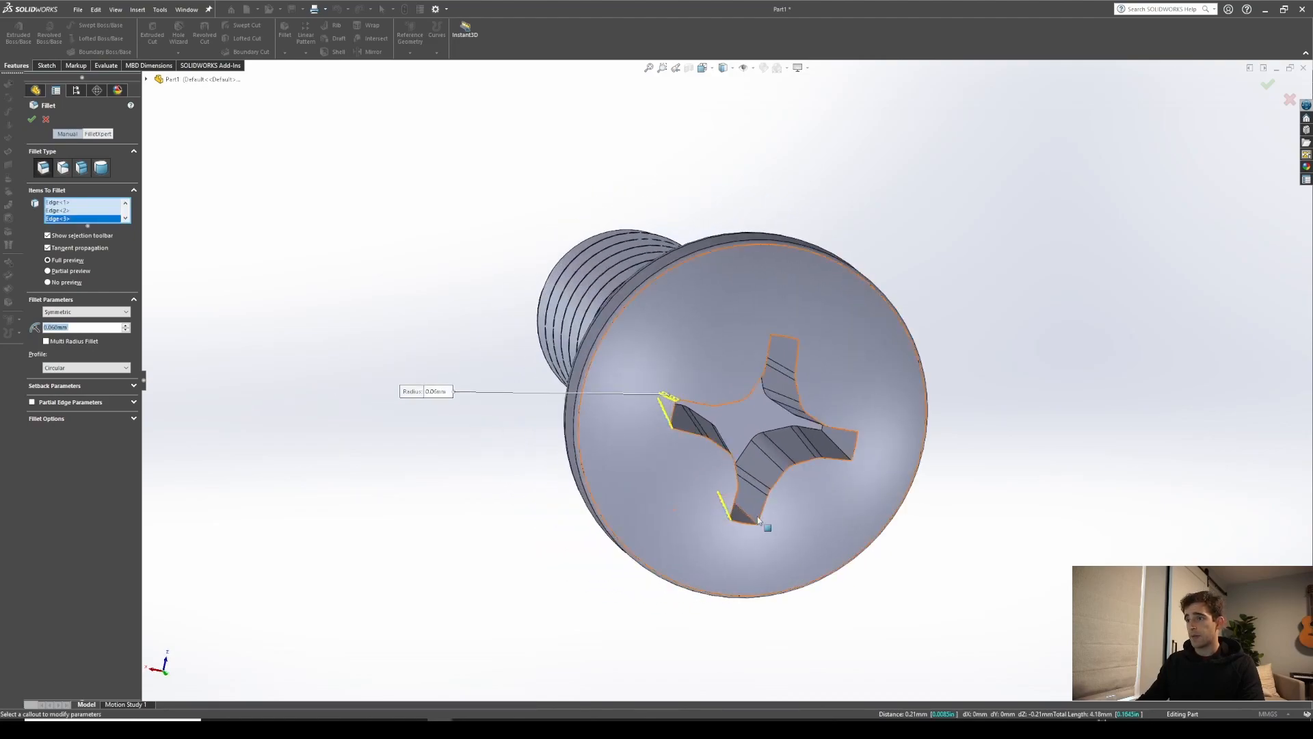
click(749, 521)
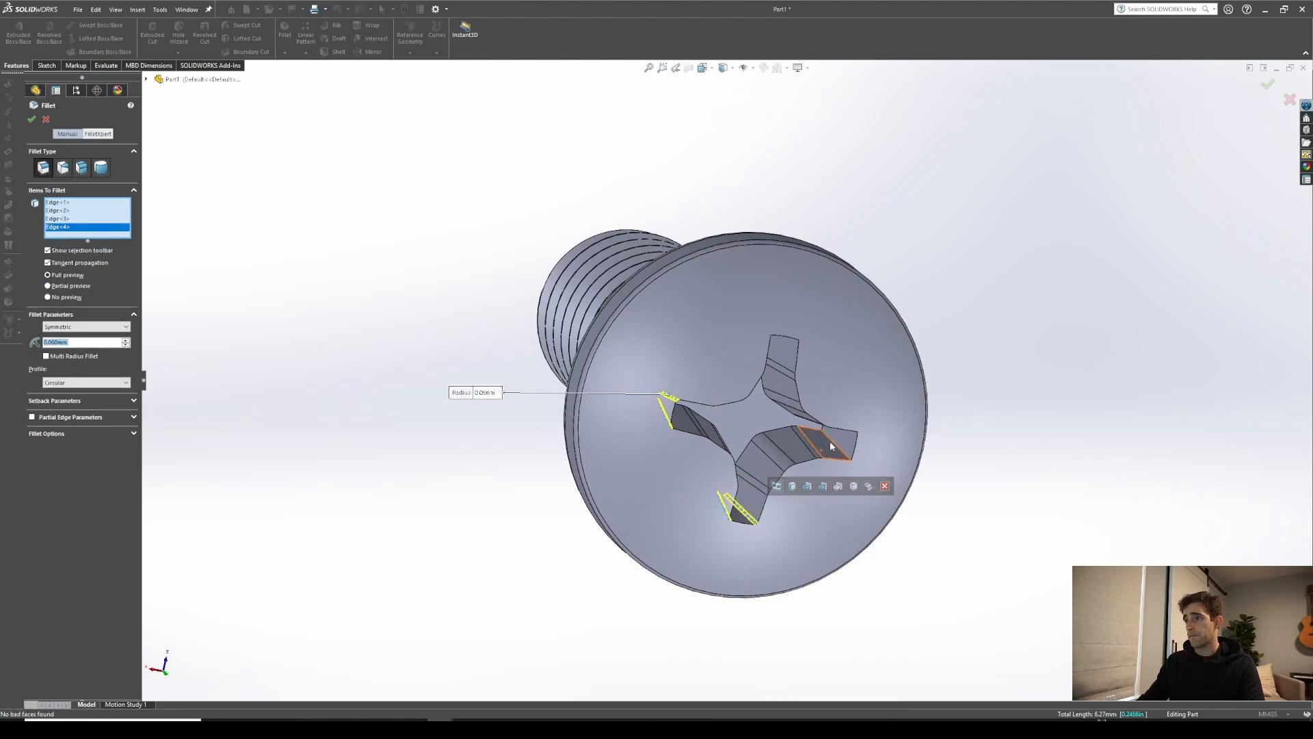
click(836, 449)
middle_drag(836, 449, 851, 380)
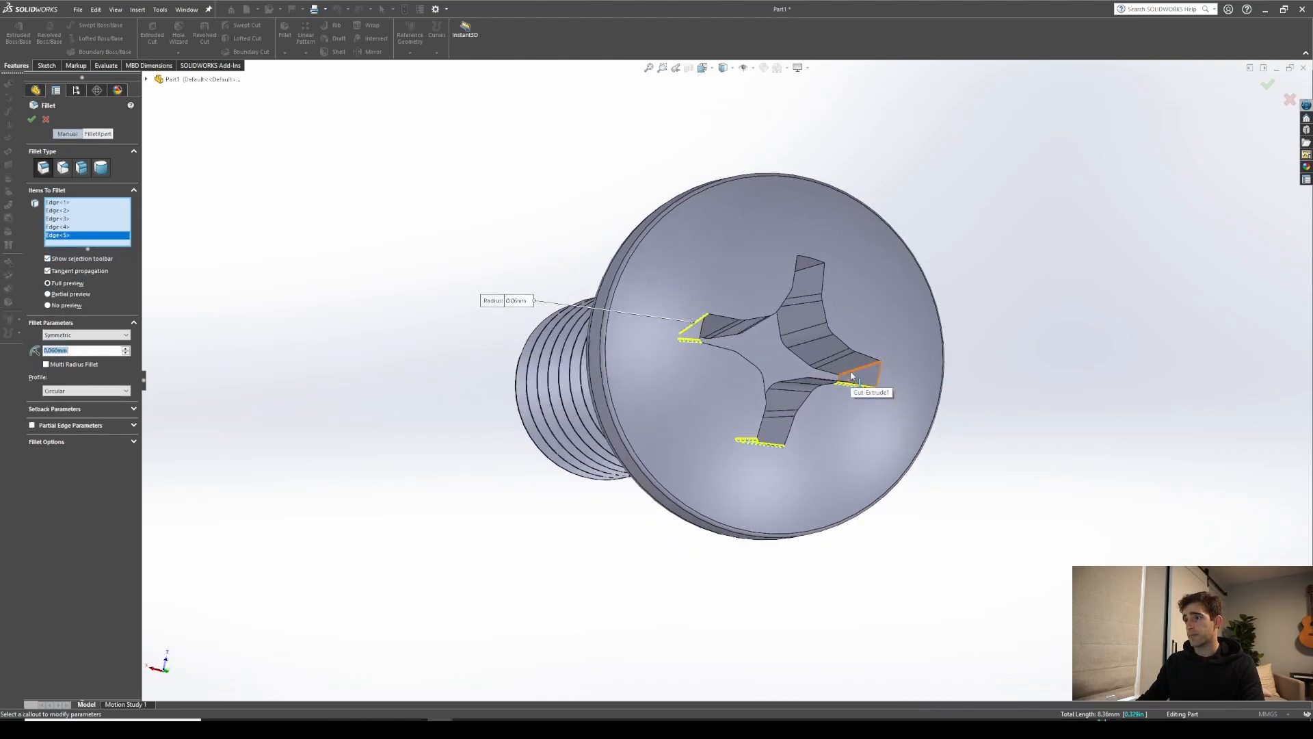
click(851, 376)
click(811, 265)
middle_drag(812, 265, 761, 261)
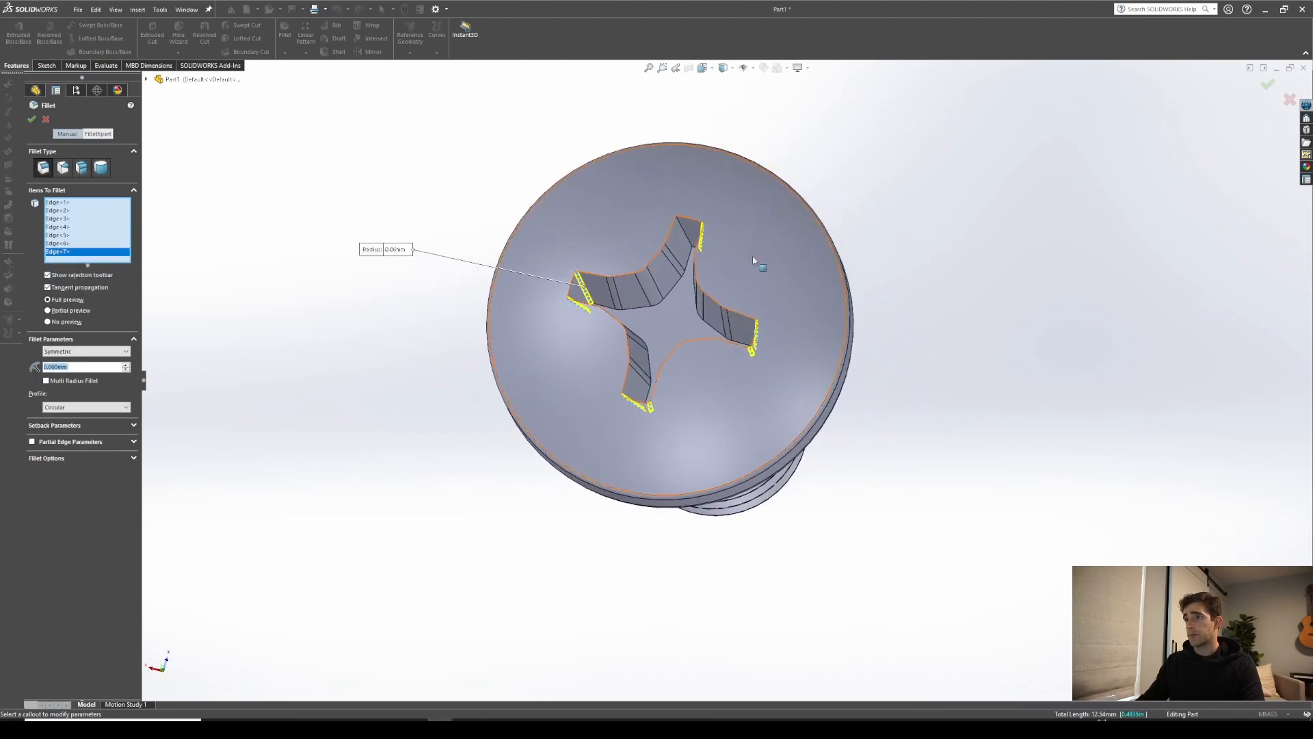
click(683, 231)
click(31, 121)
Examine the screw from several sides, checking the filleted cross recess, the domed head and the swept thread
middle_drag(859, 376, 896, 422)
scroll(899, 417, down, 2)
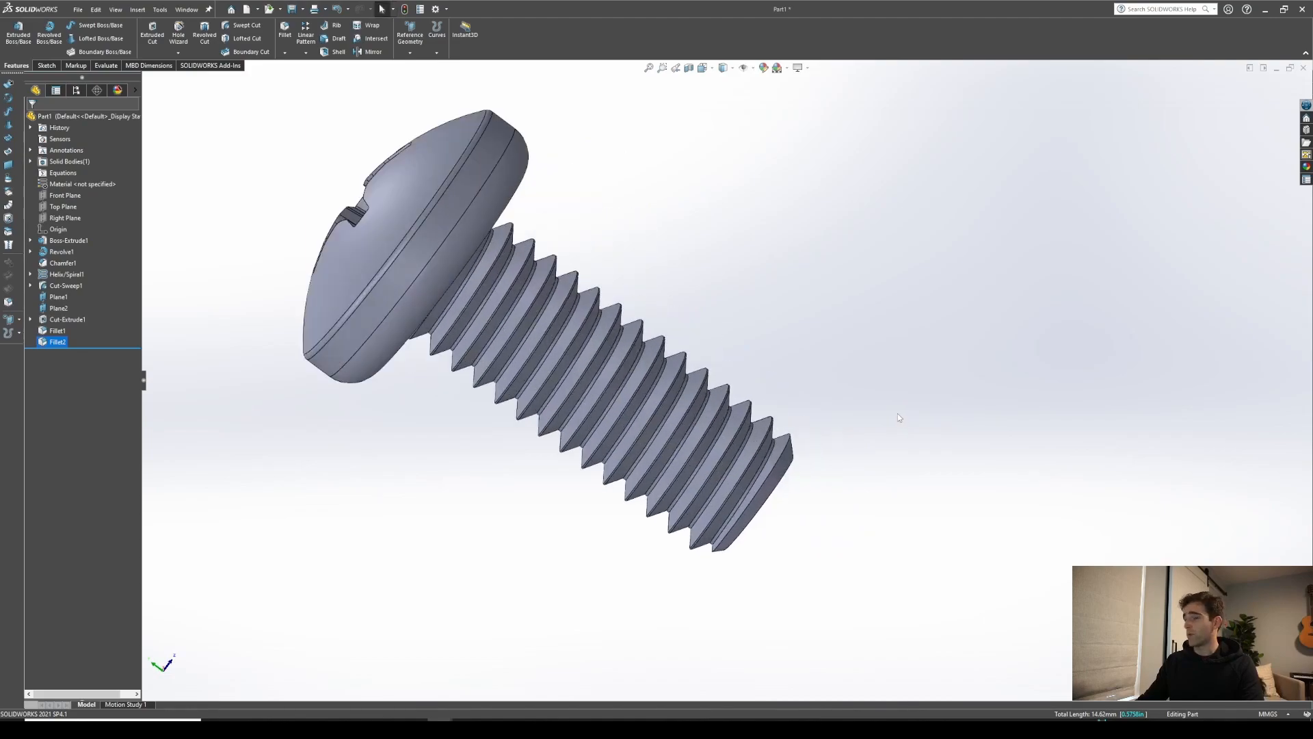
scroll(899, 417, down, 2)
middle_drag(639, 328, 733, 457)
scroll(685, 323, up, 3)
scroll(644, 289, down, 1)
middle_drag(645, 289, 616, 296)
scroll(617, 306, up, 1)
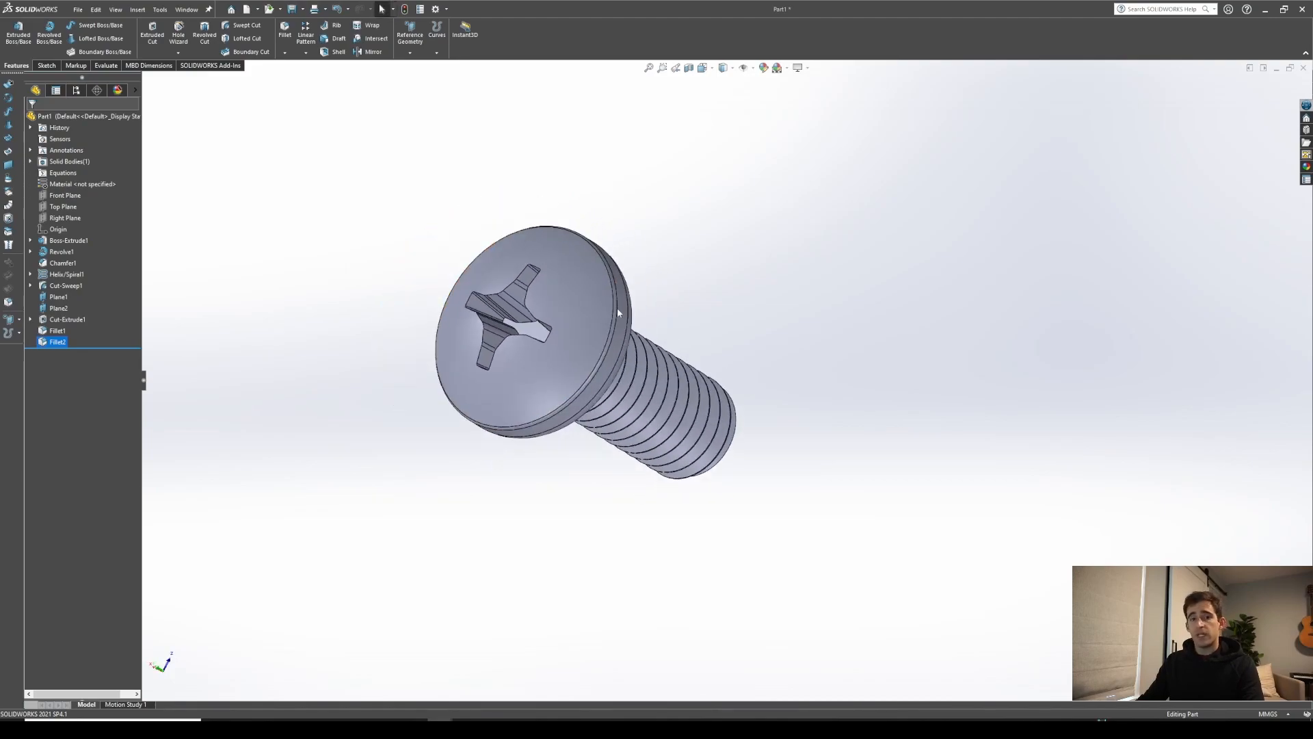
scroll(765, 429, down, 2)
middle_drag(760, 426, 690, 354)
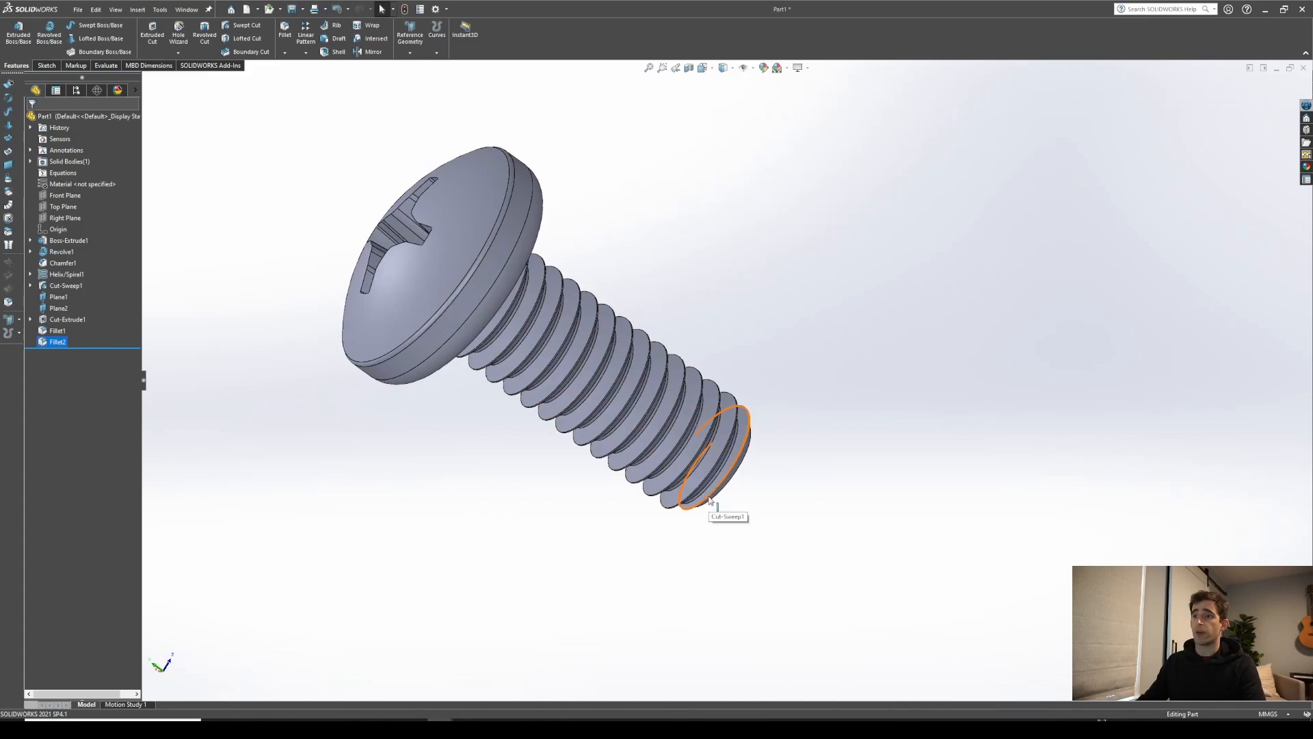
Suppress the swept thread cut to leave the plain shank
right_click(61, 285)
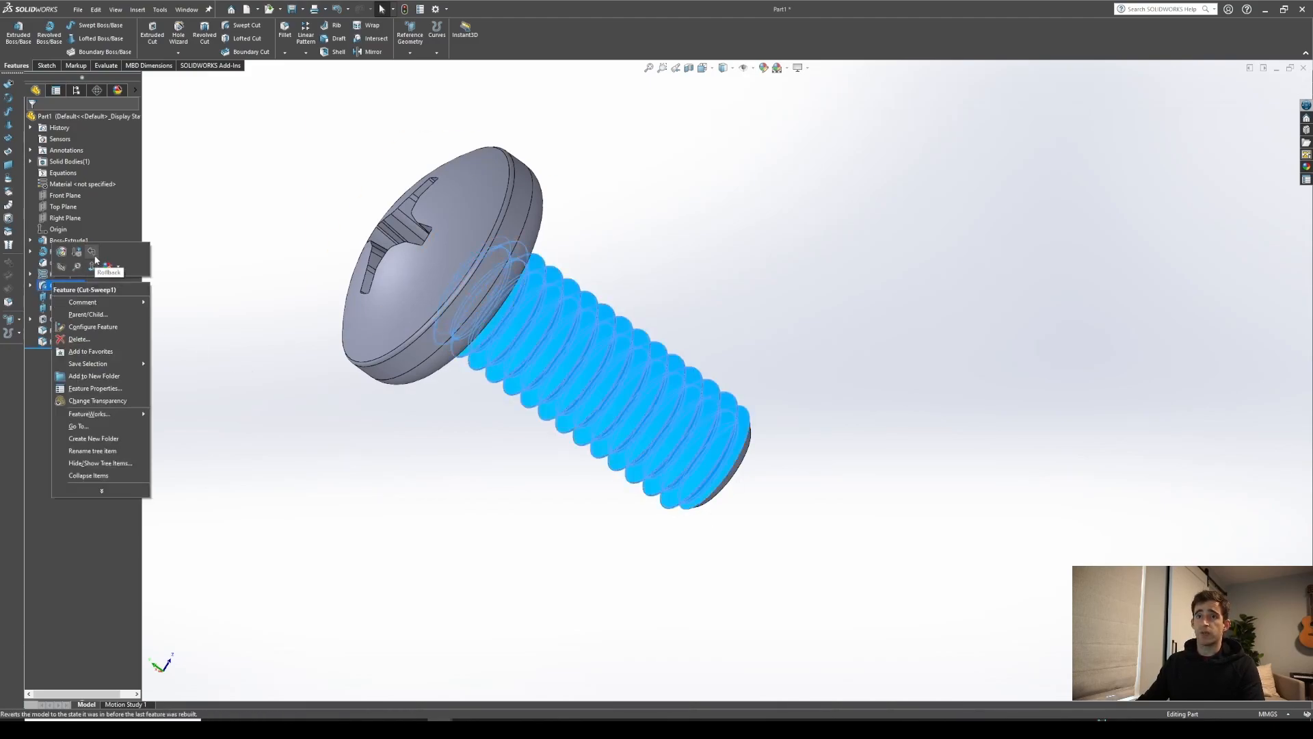
click(80, 257)
middle_drag(396, 260, 509, 313)
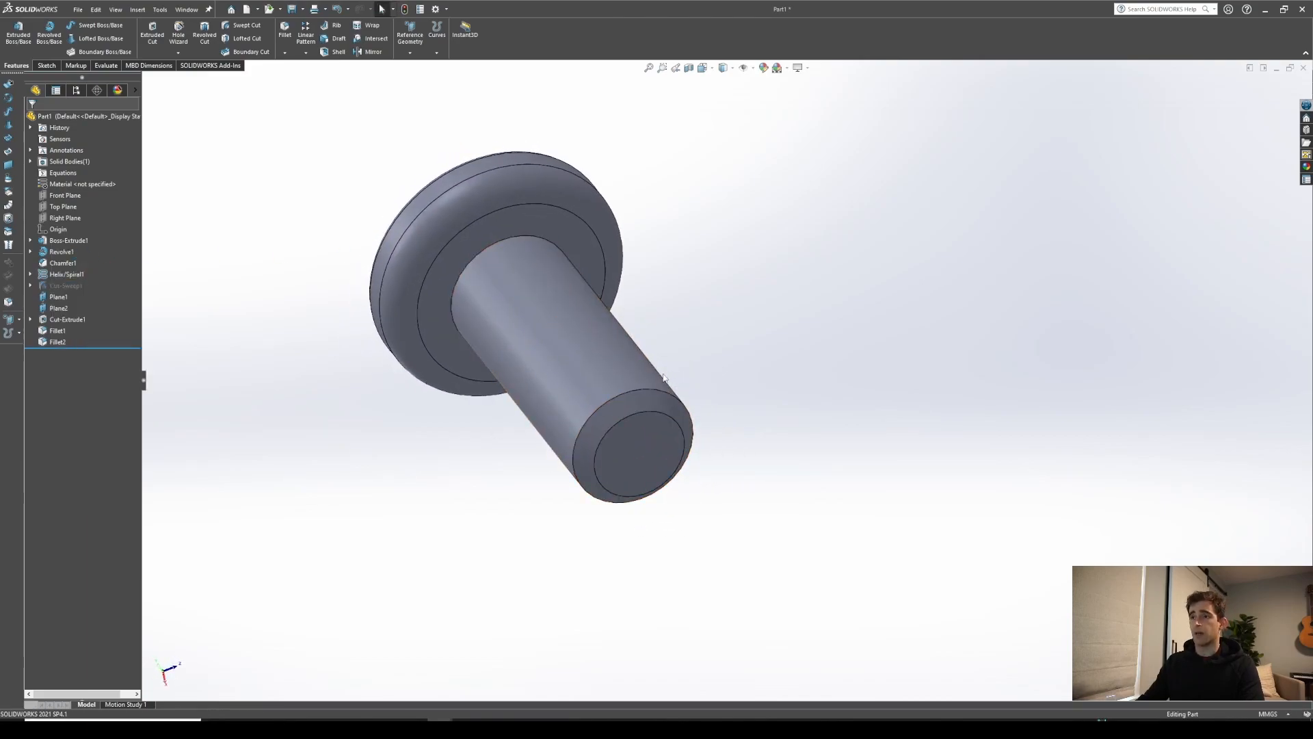
middle_drag(612, 364, 565, 572)
scroll(801, 340, down, 5)
scroll(801, 340, up, 2)
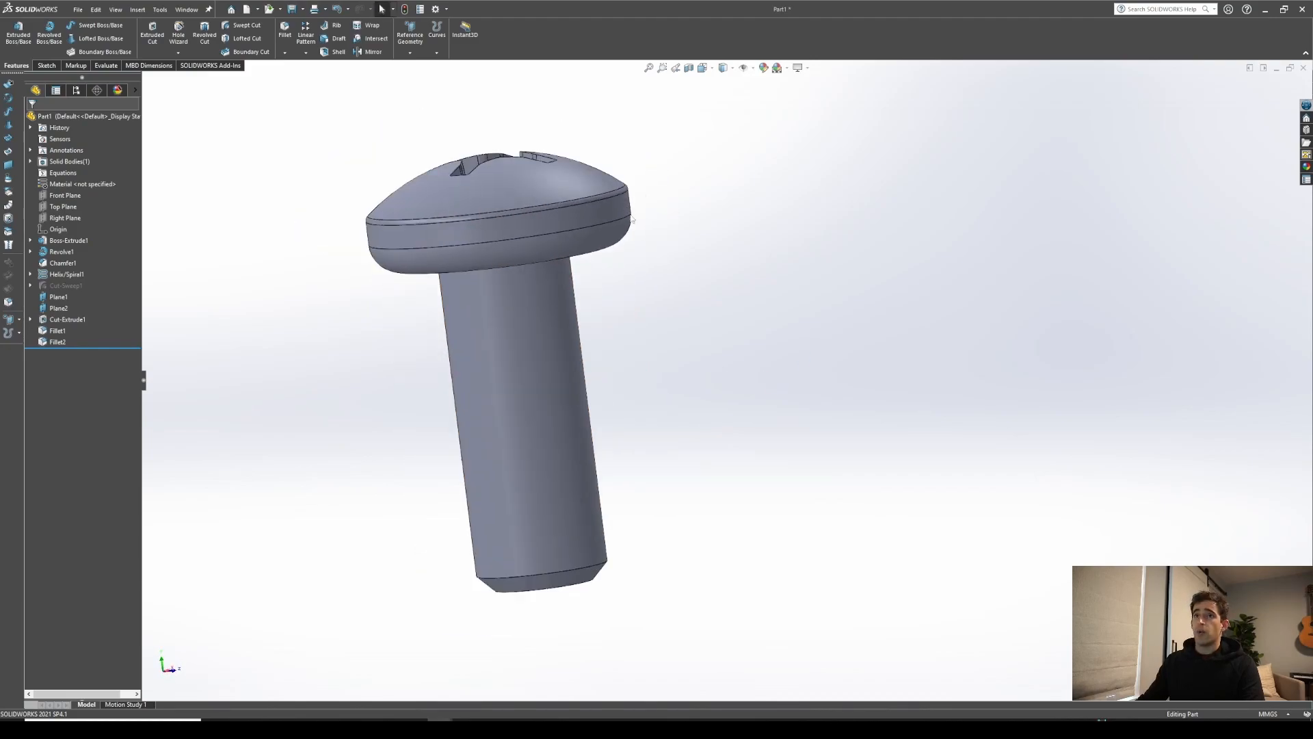
Start a Thread feature and locate it on the circular edge where the shank meets the tip chamfer
click(179, 54)
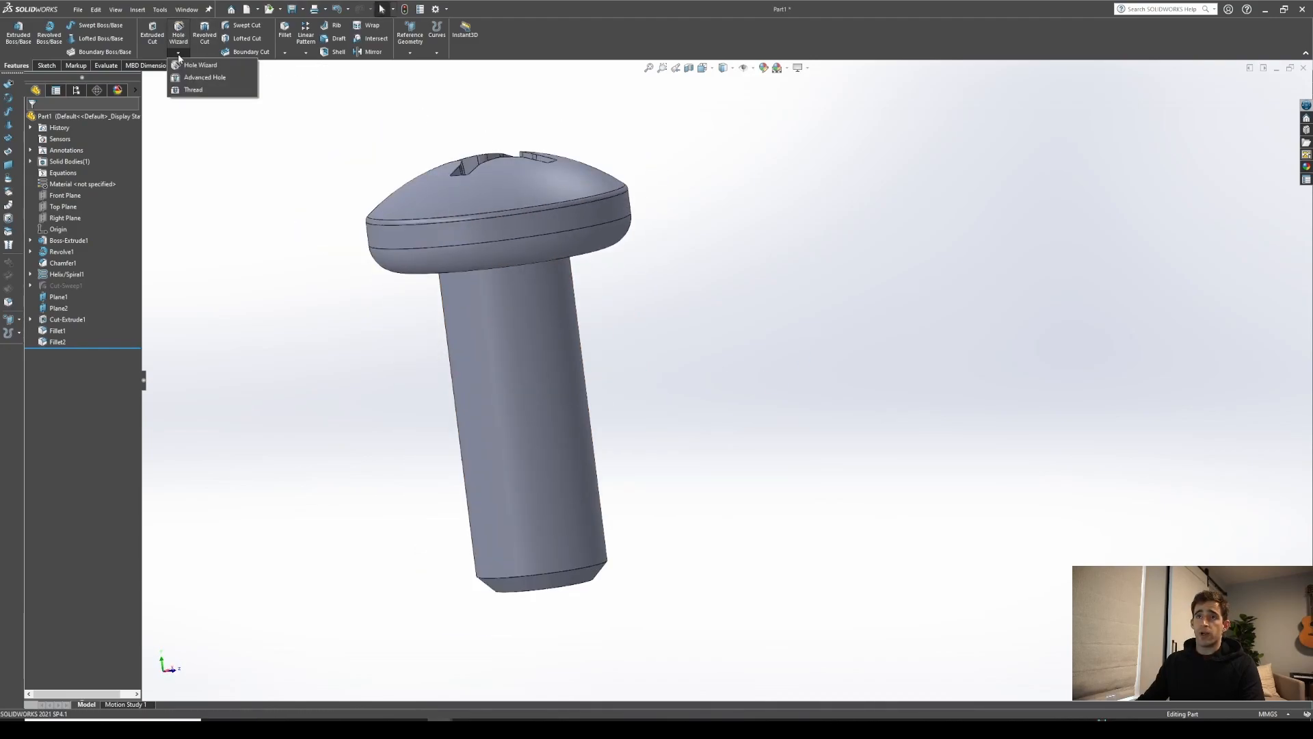
click(190, 91)
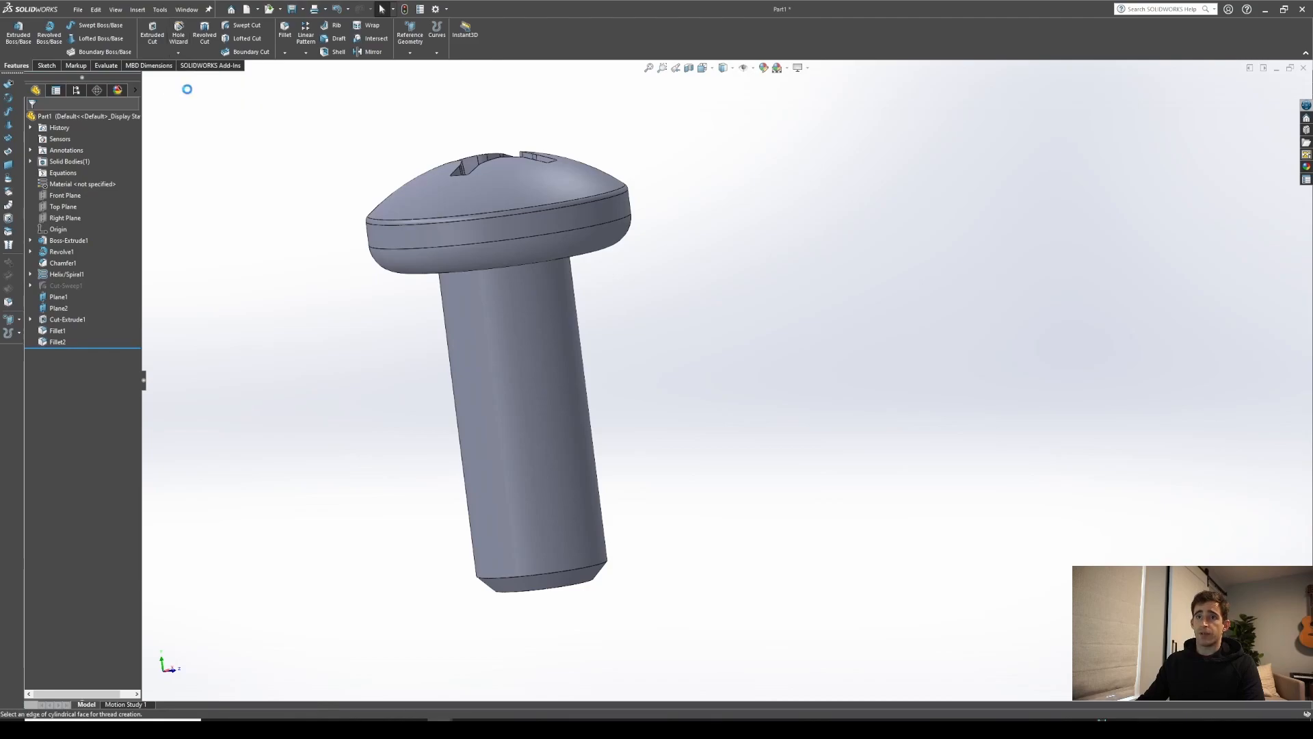
drag(655, 302, 387, 284)
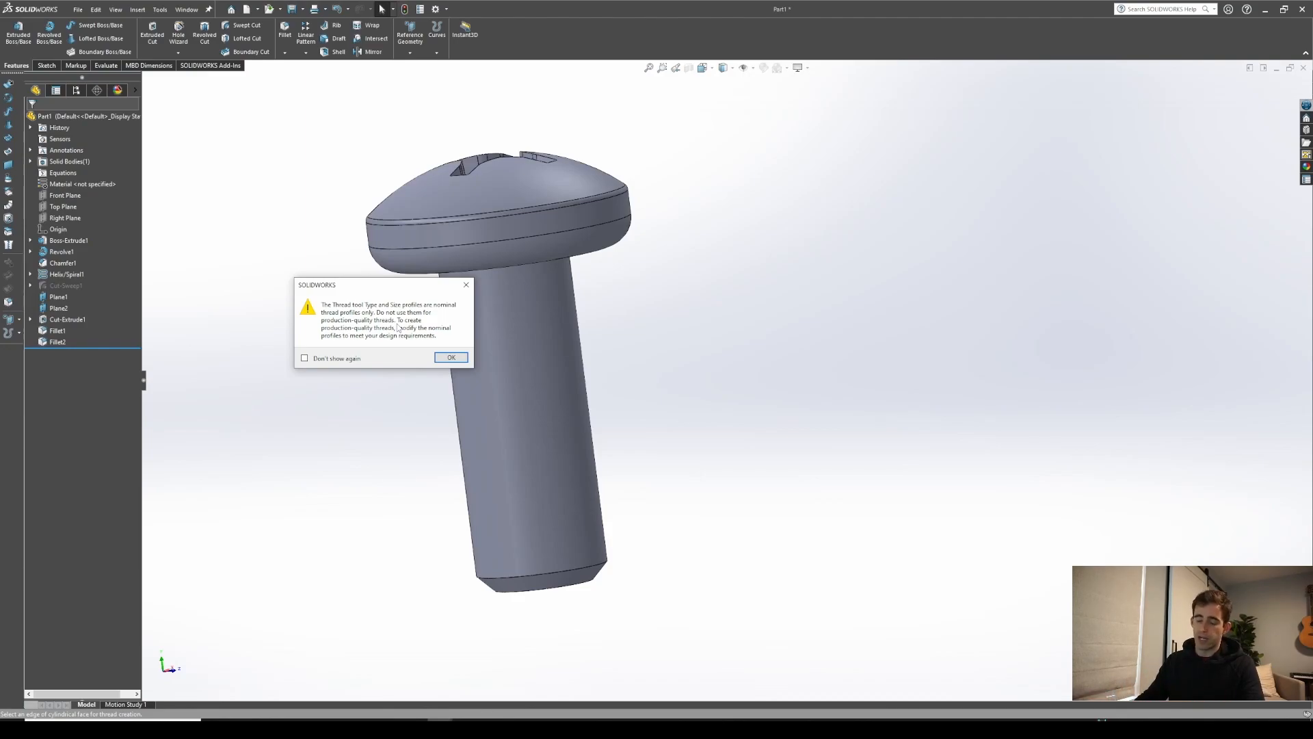
click(450, 357)
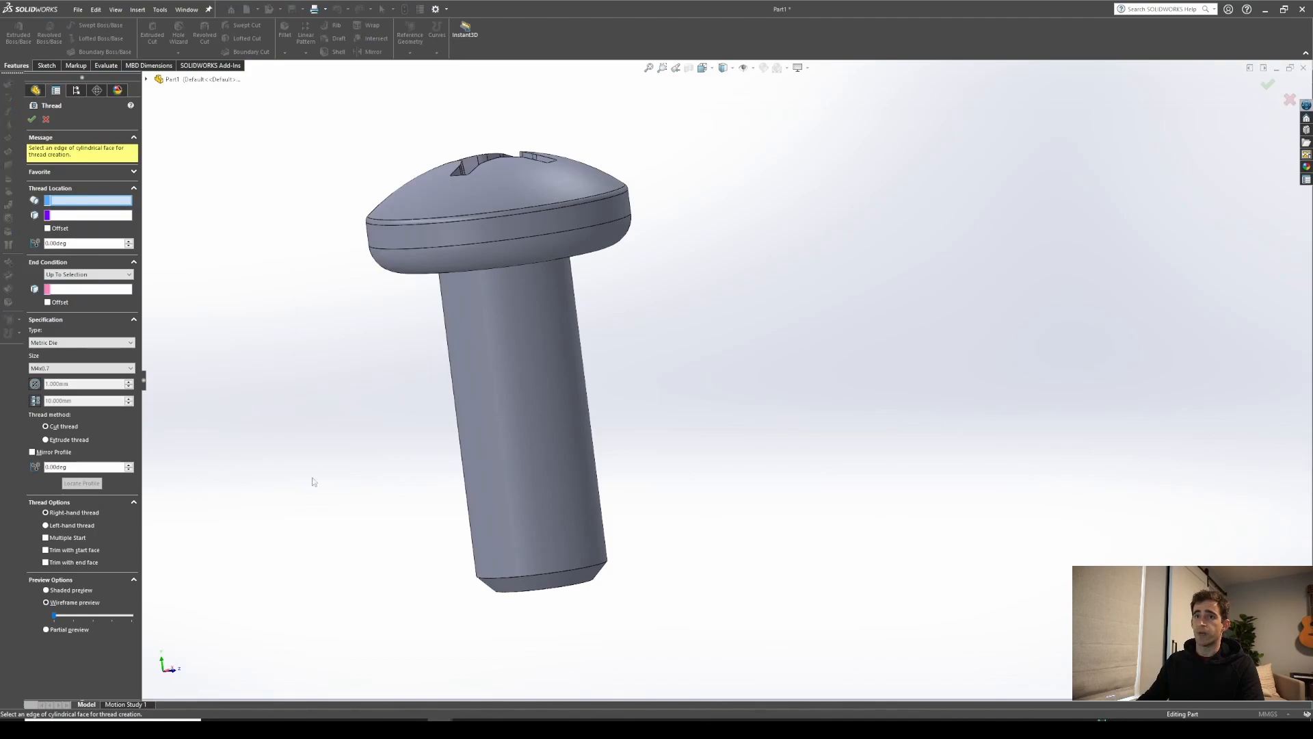
middle_drag(399, 458, 384, 419)
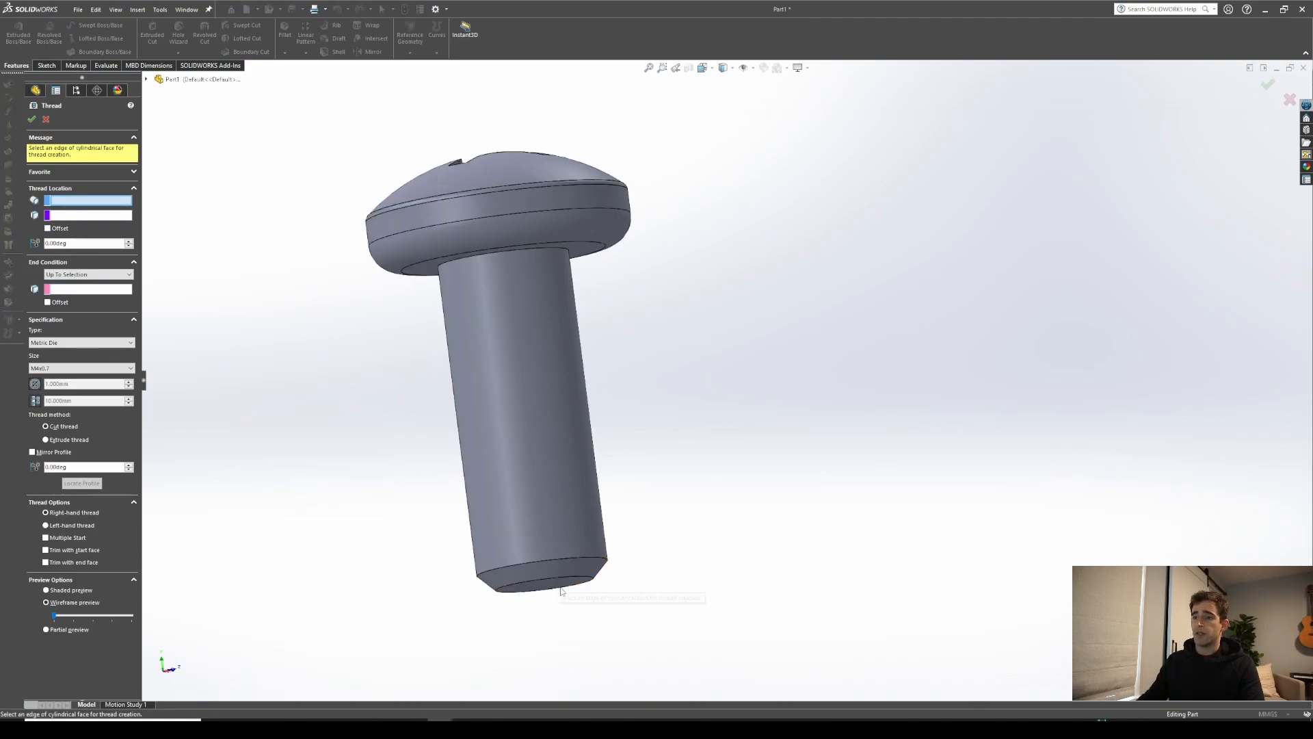
middle_drag(557, 581, 532, 557)
click(532, 558)
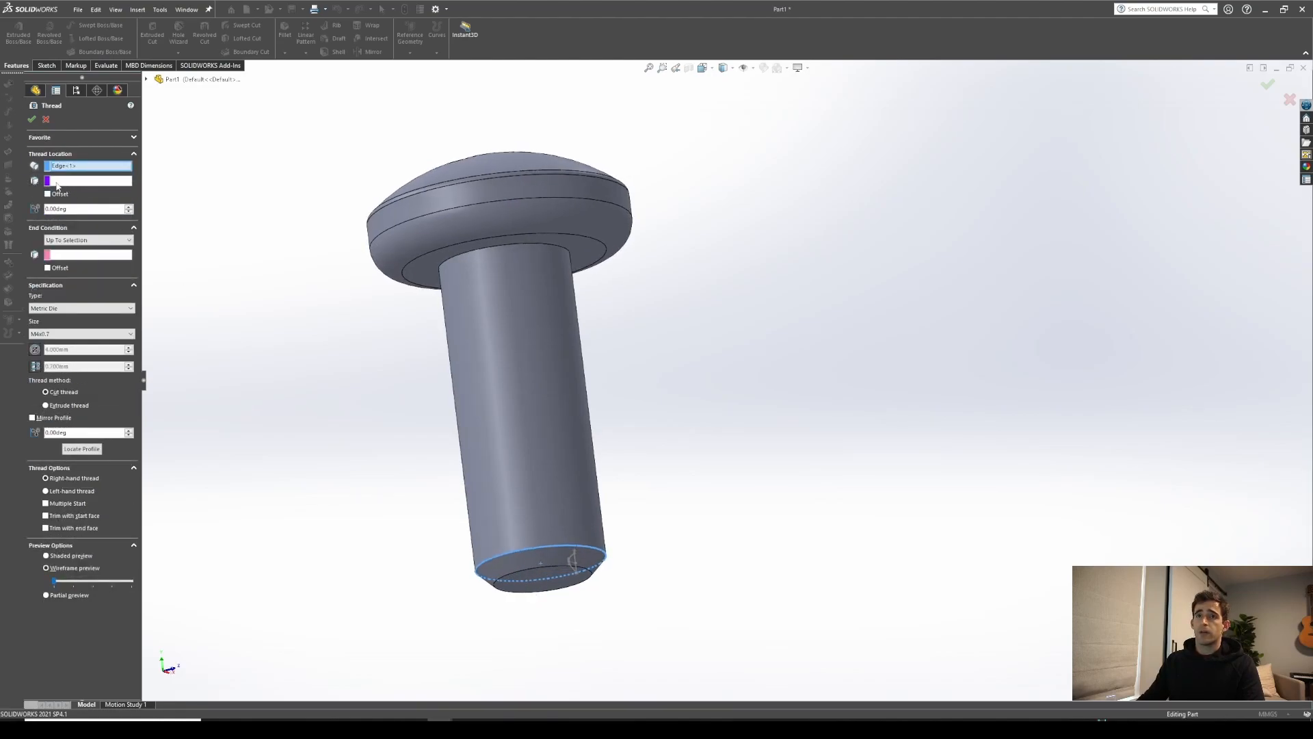
End the thread up to the head's underside face with a 0.7 mm offset, reversed to stop short of the head
click(80, 240)
click(80, 263)
click(437, 261)
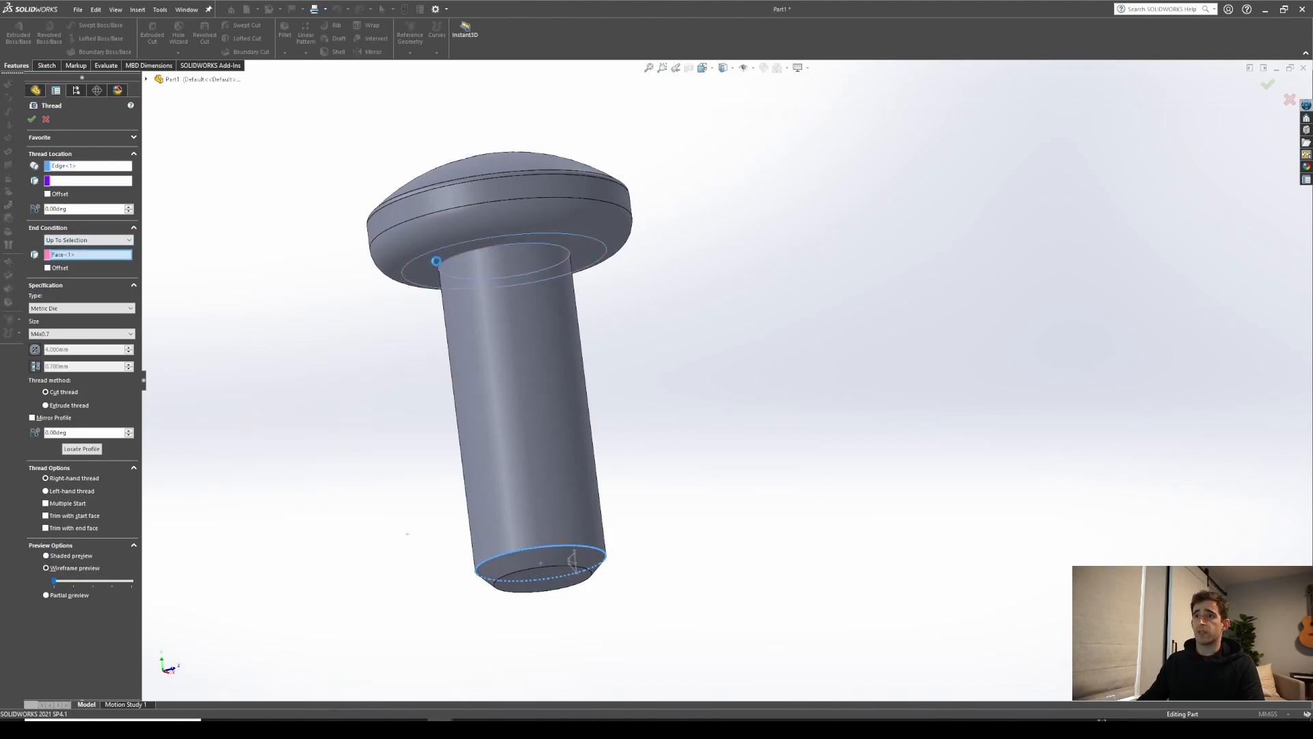
click(47, 267)
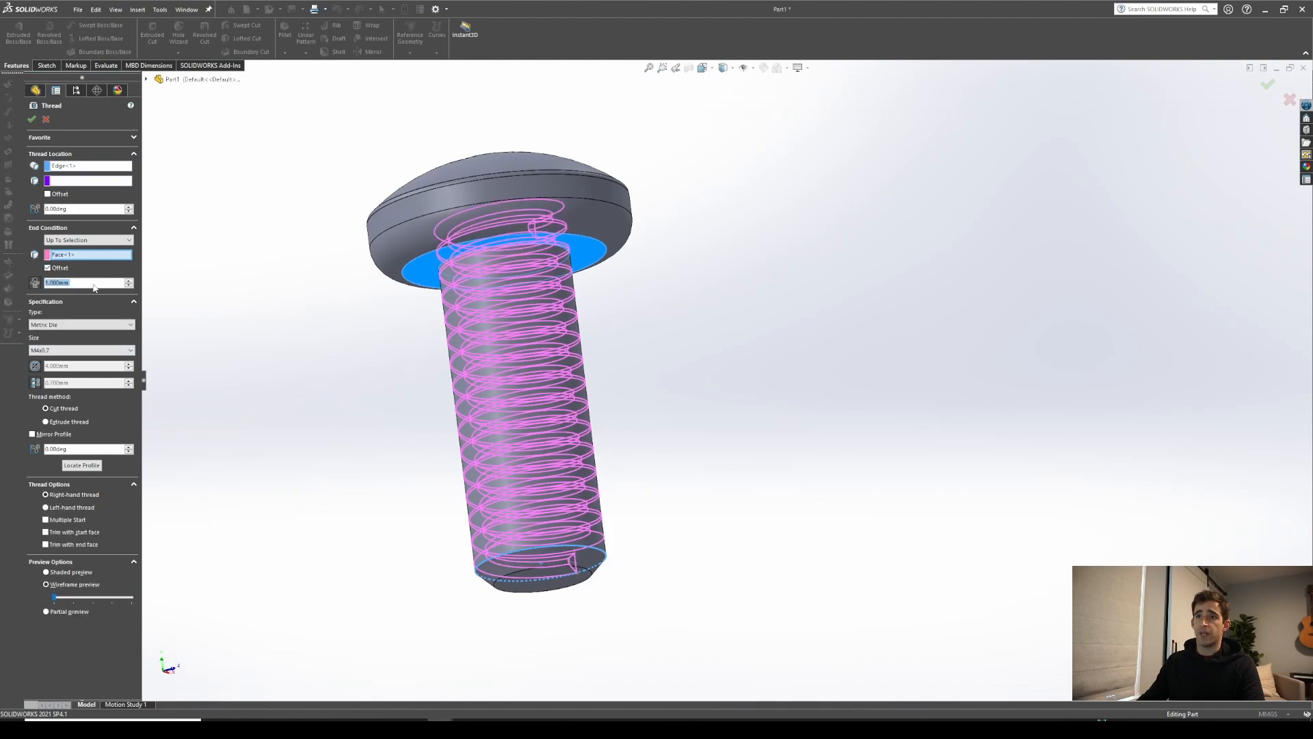
text(0.7)
key(Return)
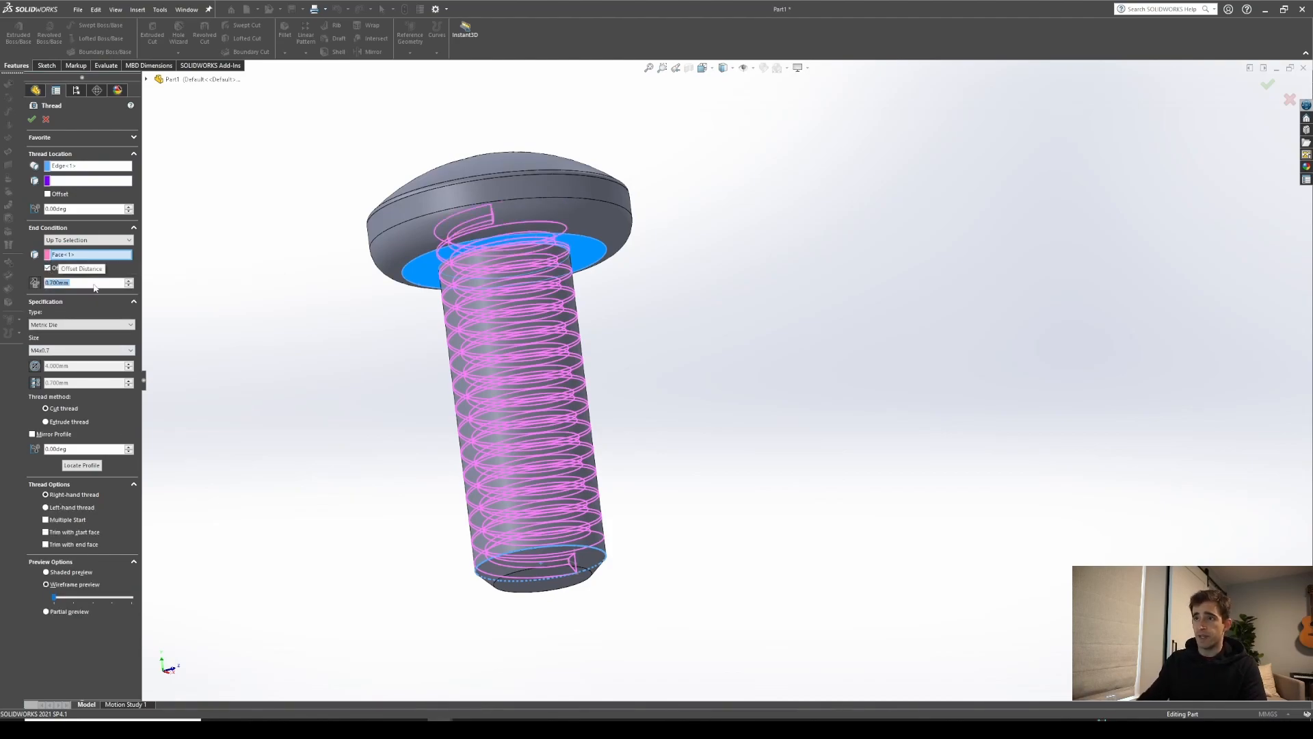
click(35, 282)
Offset the thread's start by 0.7 mm, reversed so that it begins beyond the chamfered tip
middle_drag(409, 345, 452, 62)
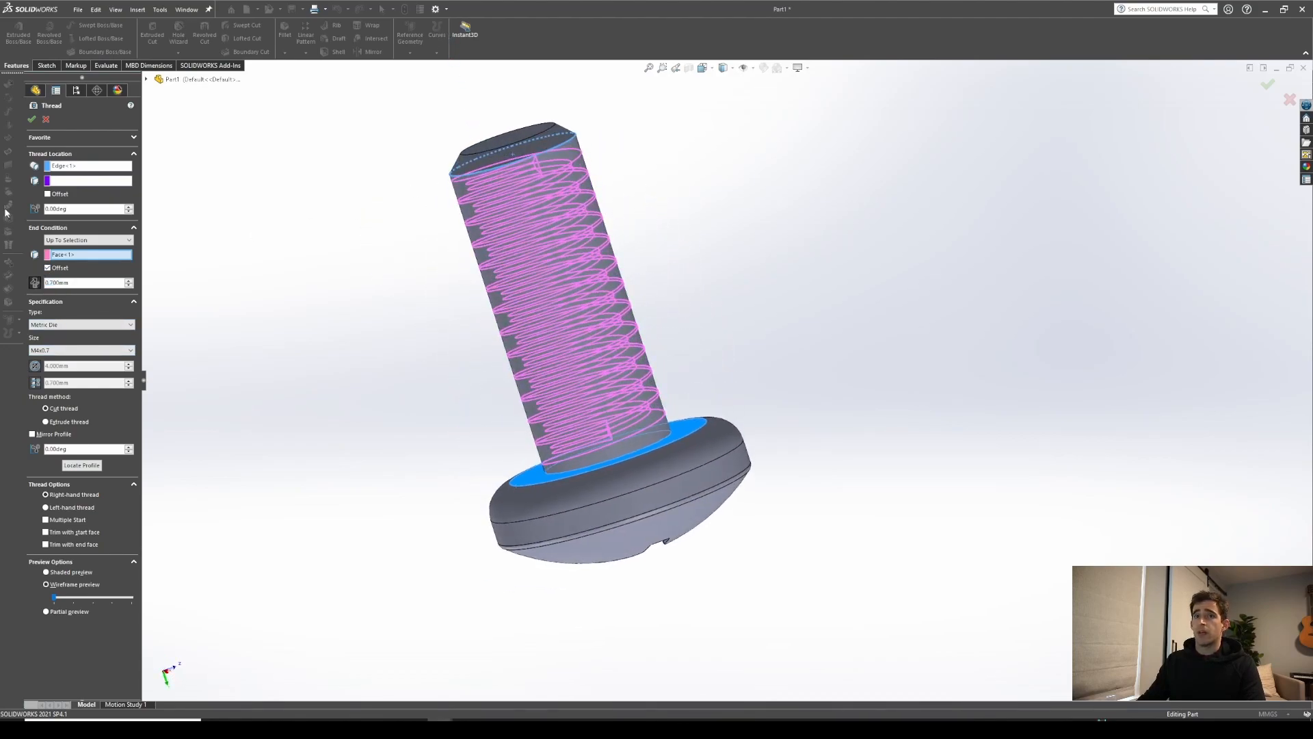
click(48, 195)
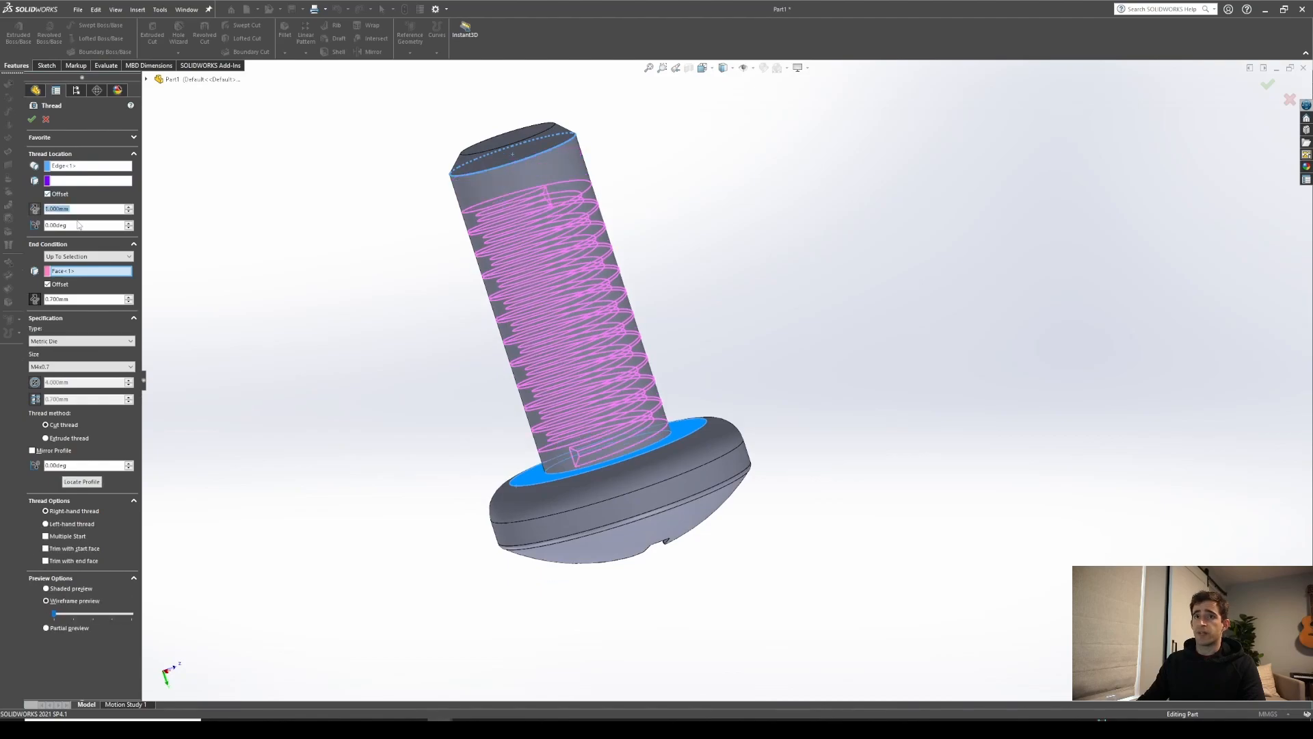
text(0.7)
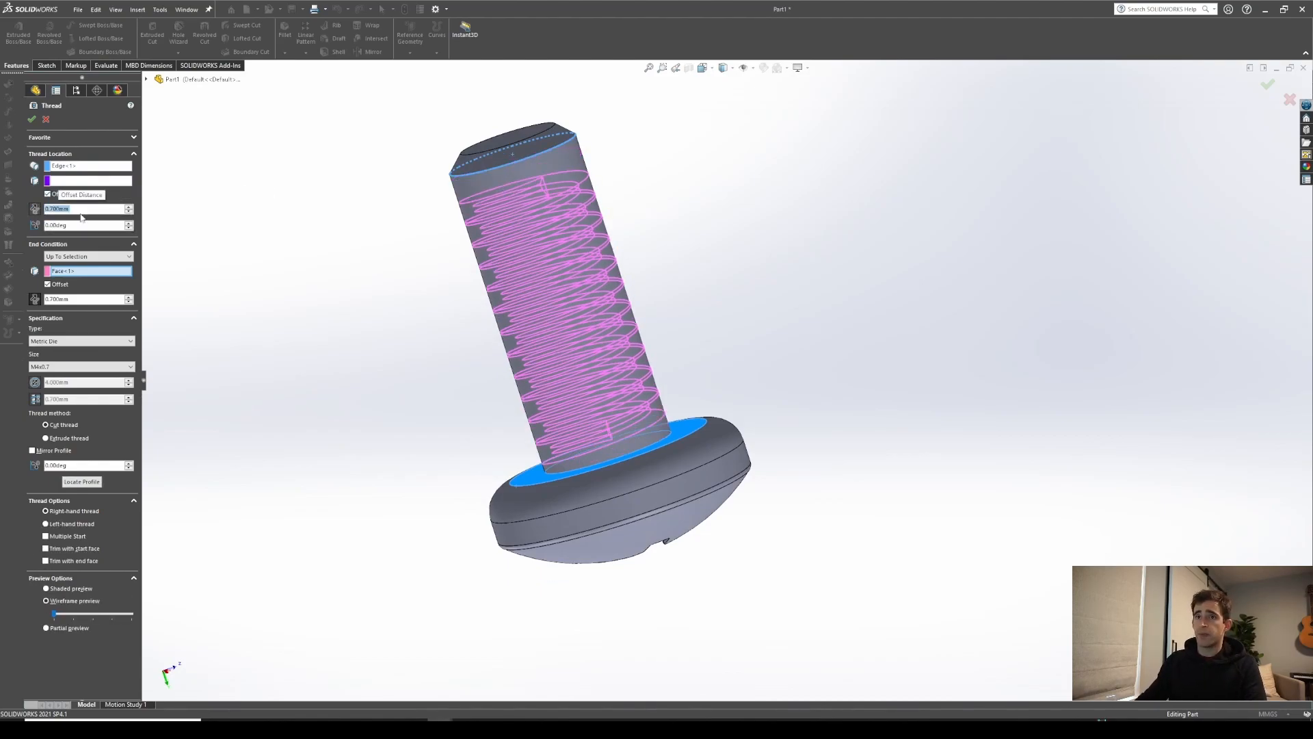
click(35, 209)
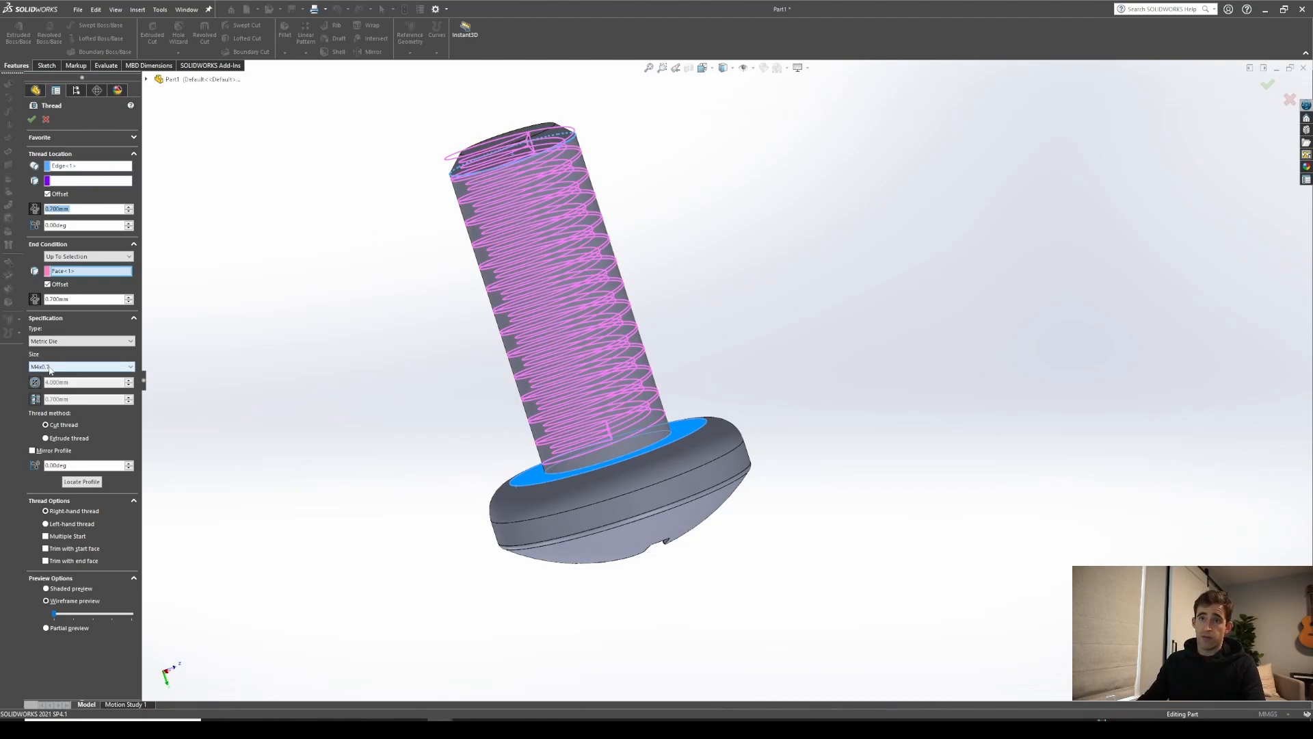
Keep the thread type Metric Die with size M4x0.7 as a cut thread and complete the feature
click(83, 342)
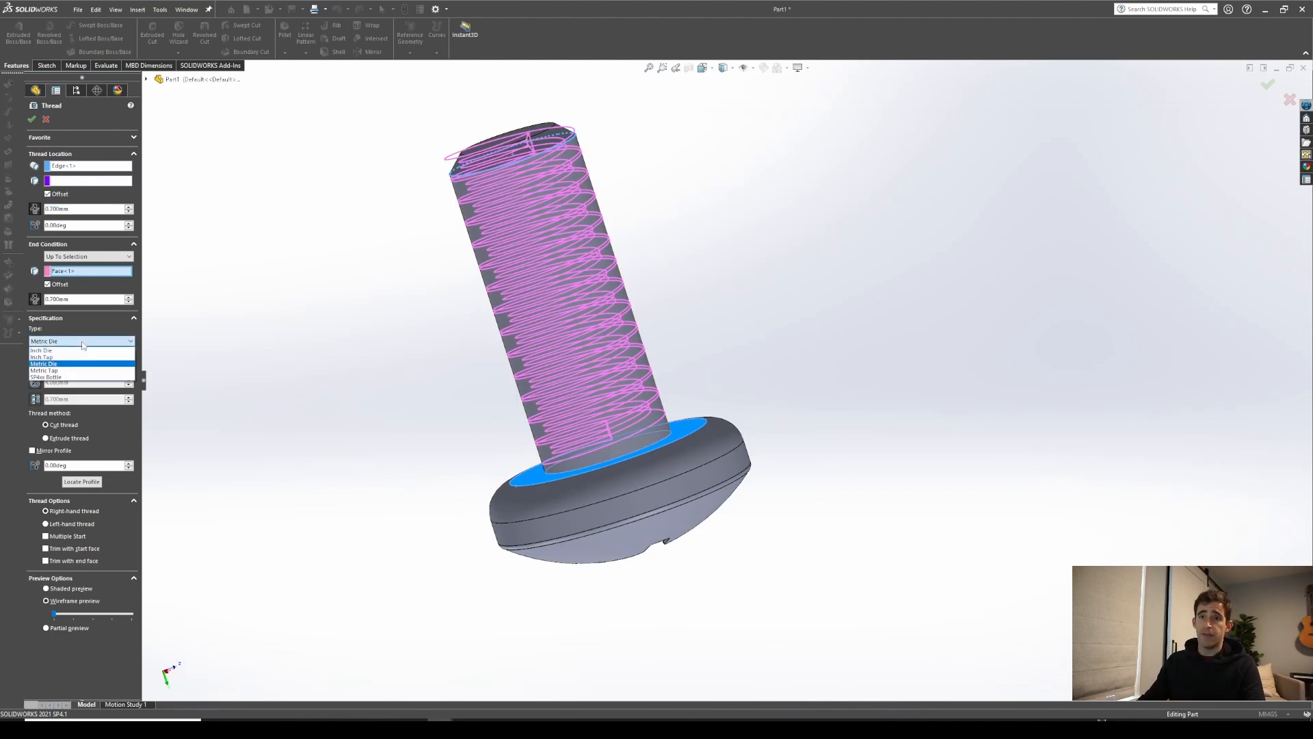
click(64, 366)
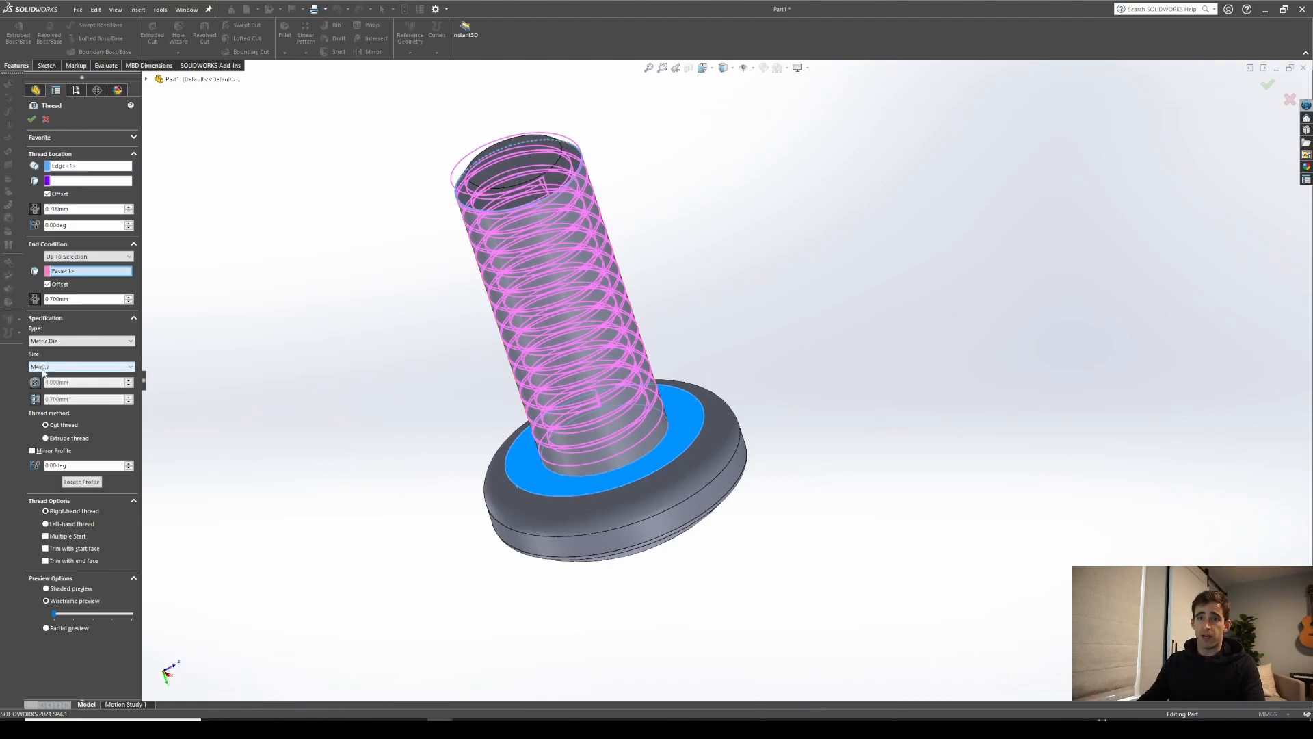
click(31, 119)
Examine the new thread along the shank, including its end face below the head and its start at the tip
middle_drag(543, 342, 560, 124)
scroll(569, 199, down, 3)
middle_drag(299, 300, 293, 253)
scroll(293, 252, up, 1)
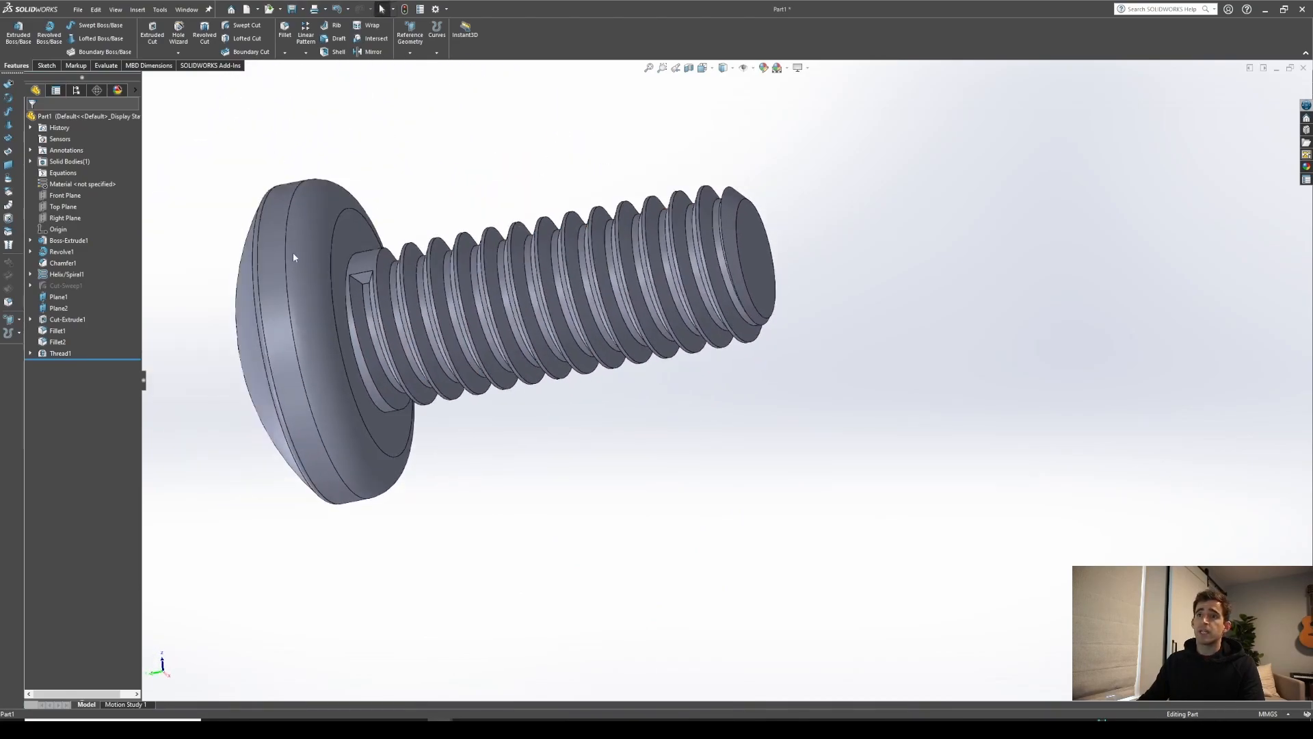
click(370, 285)
middle_drag(506, 405, 458, 415)
middle_drag(697, 257, 558, 390)
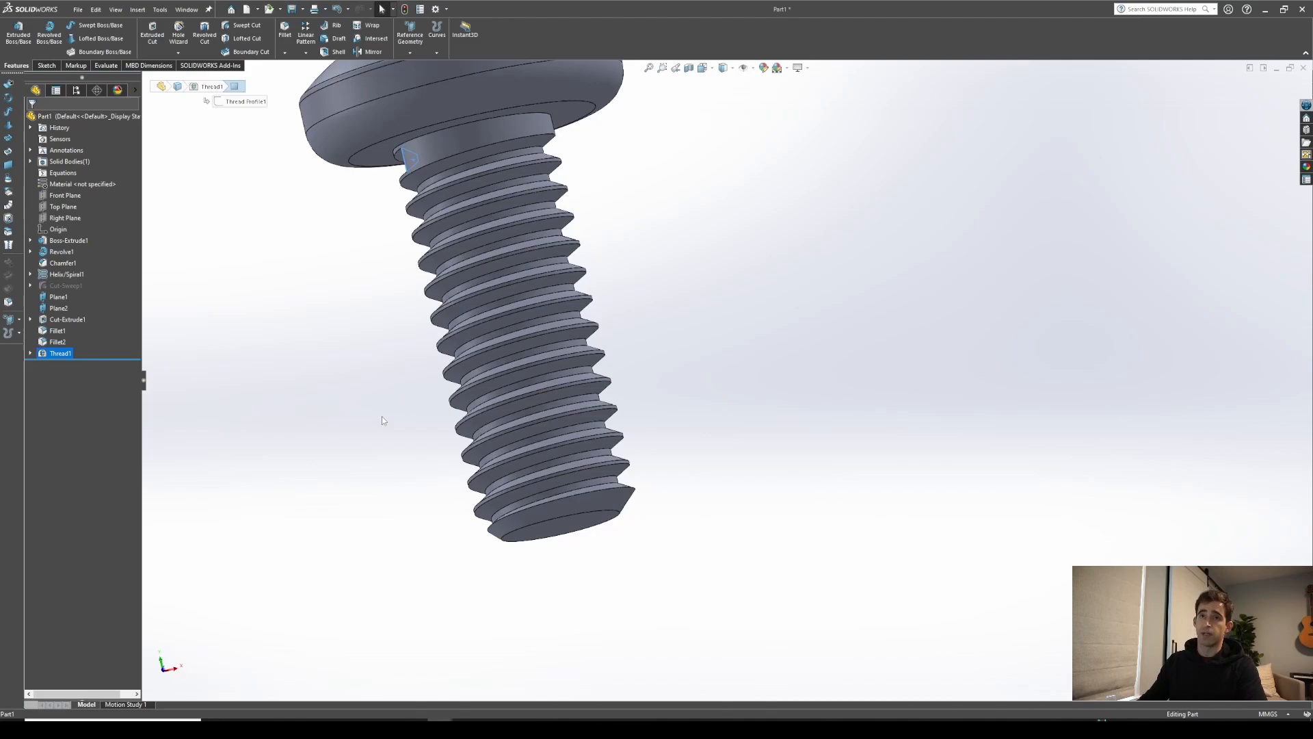
middle_drag(504, 255, 675, 171)
middle_drag(636, 414, 609, 387)
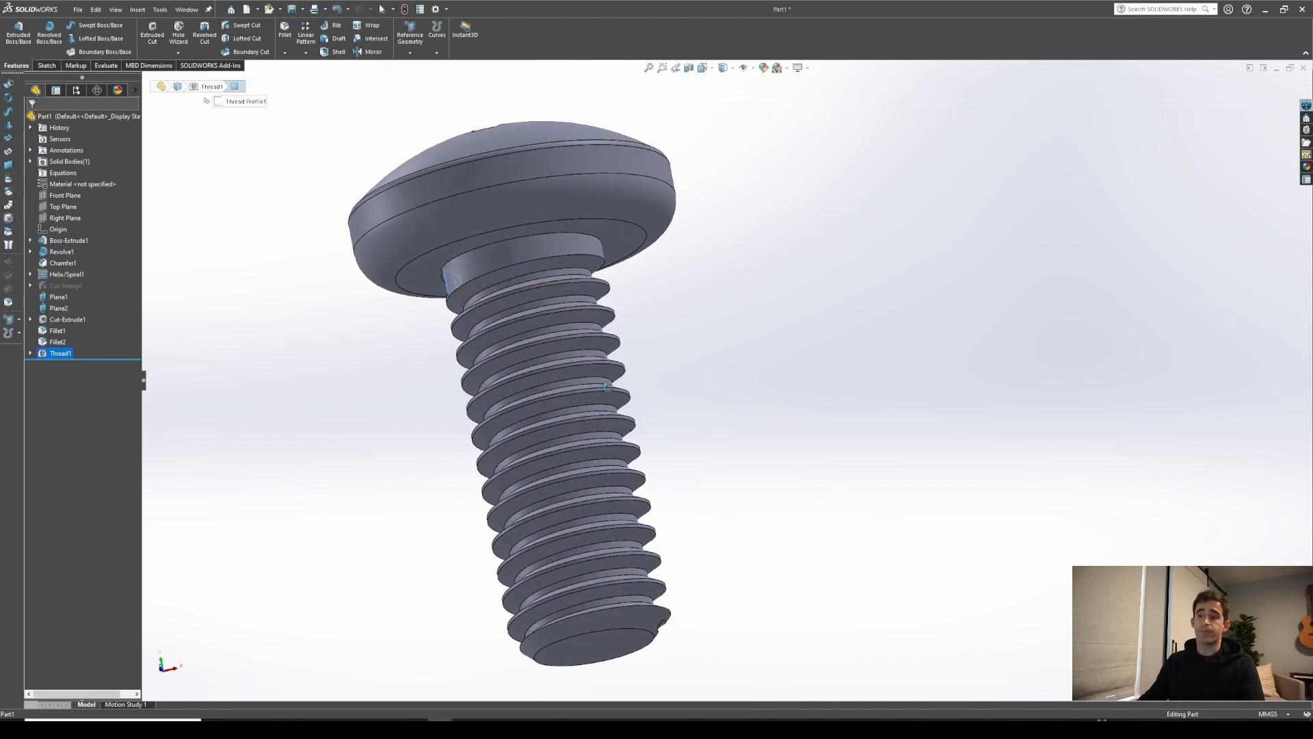